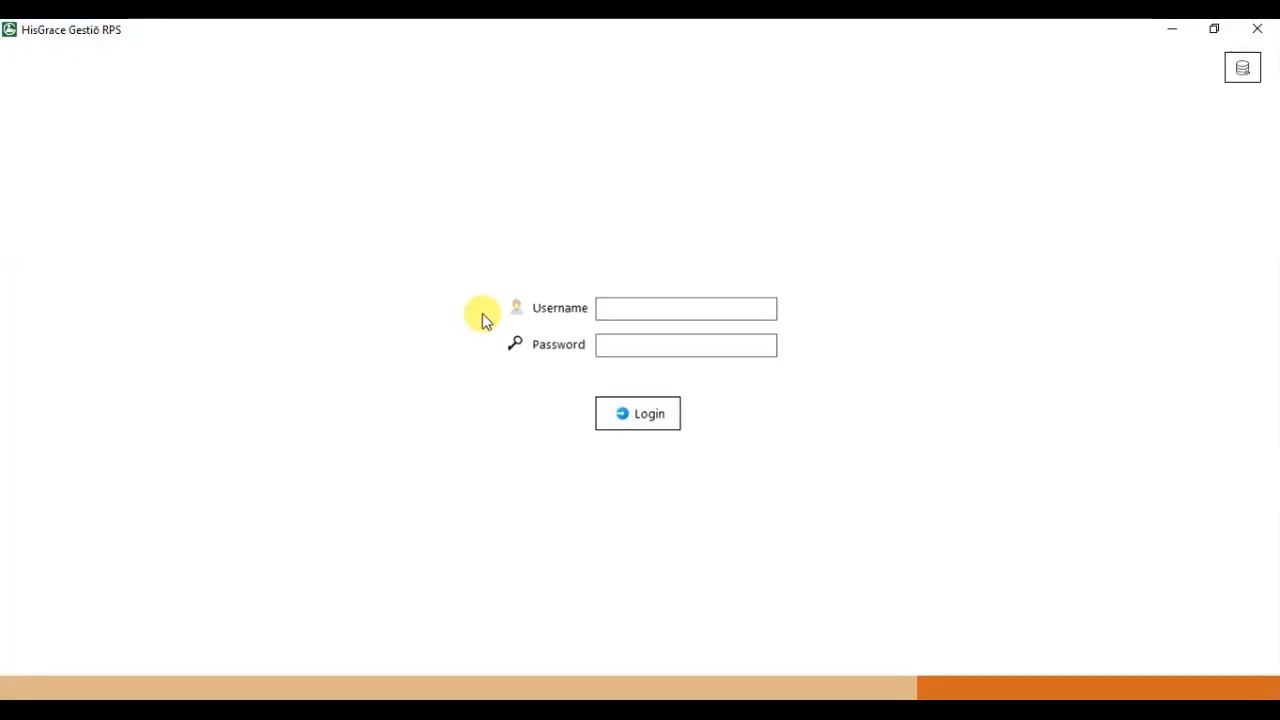
Log in and start a new school record using the HGLOGO image as its logo.
text(admin)
key(Return)
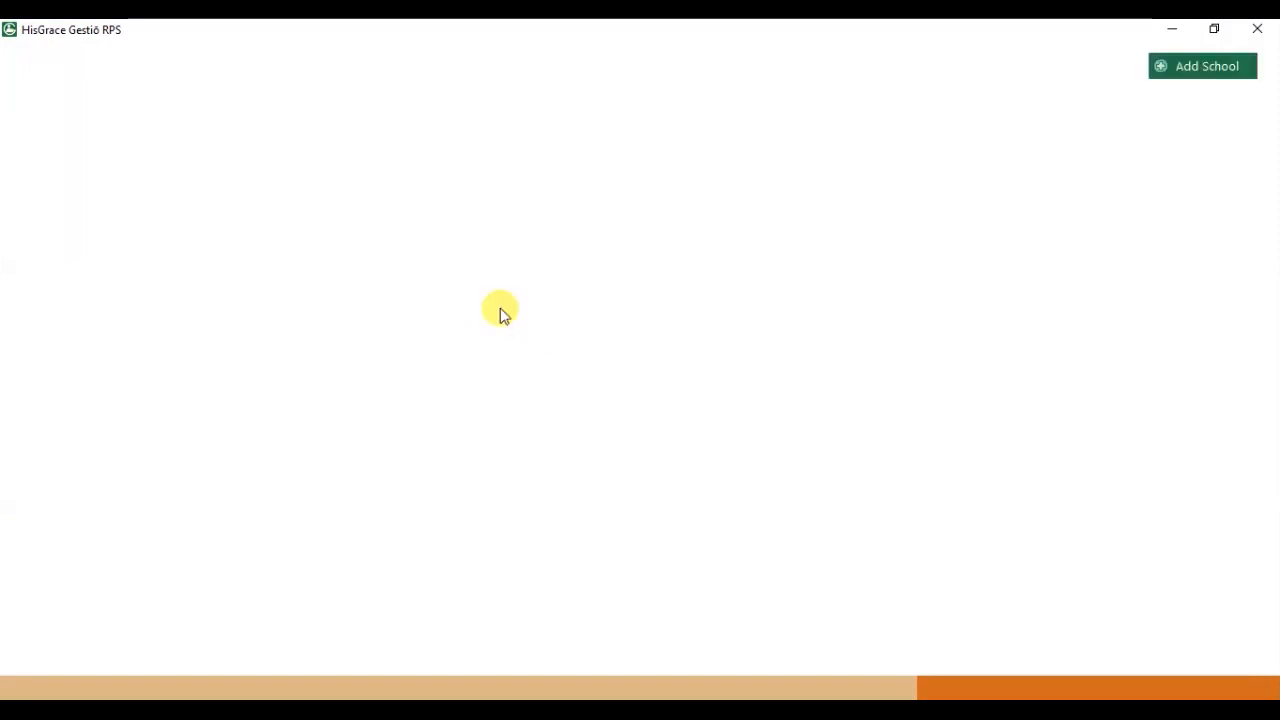
click(1194, 66)
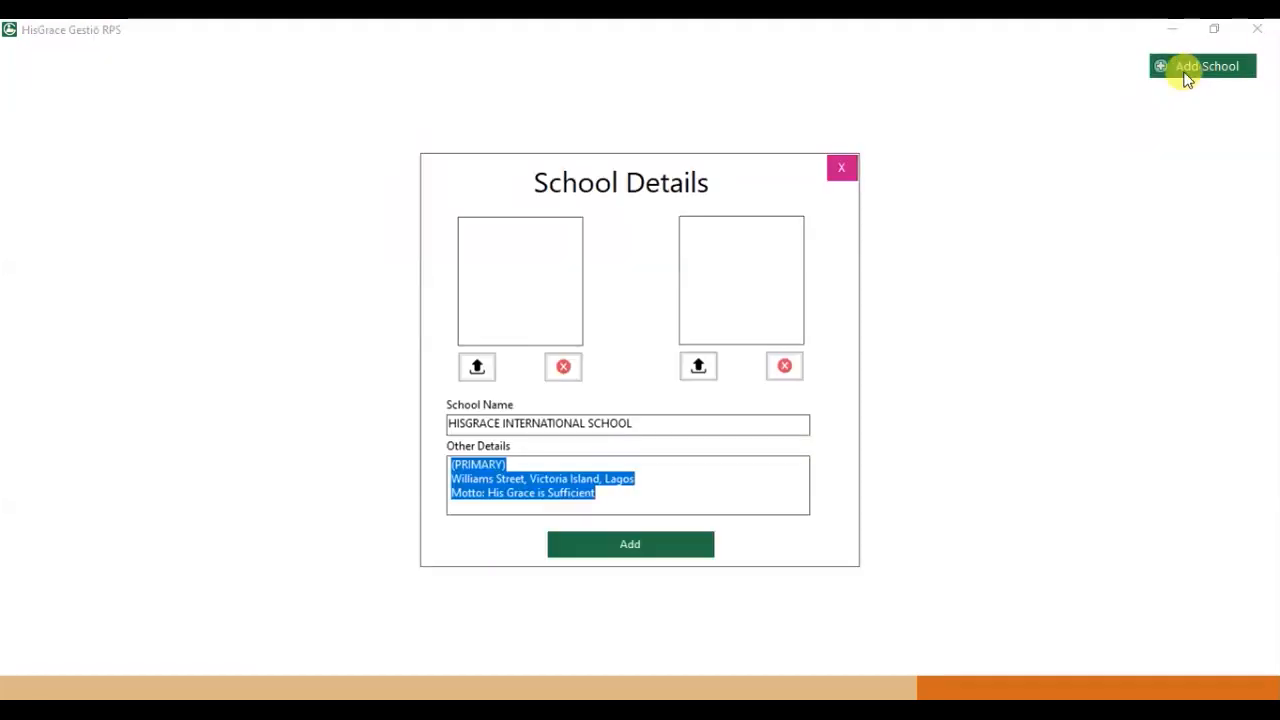
click(477, 366)
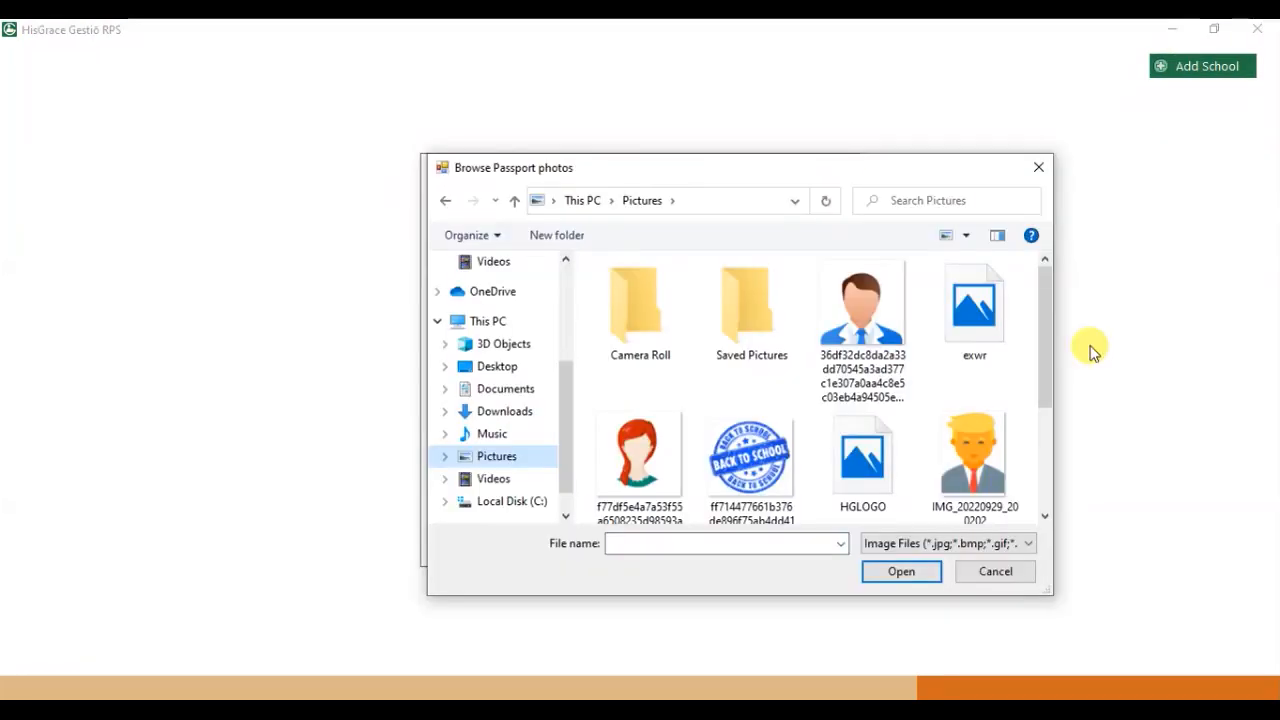
double_click(862, 460)
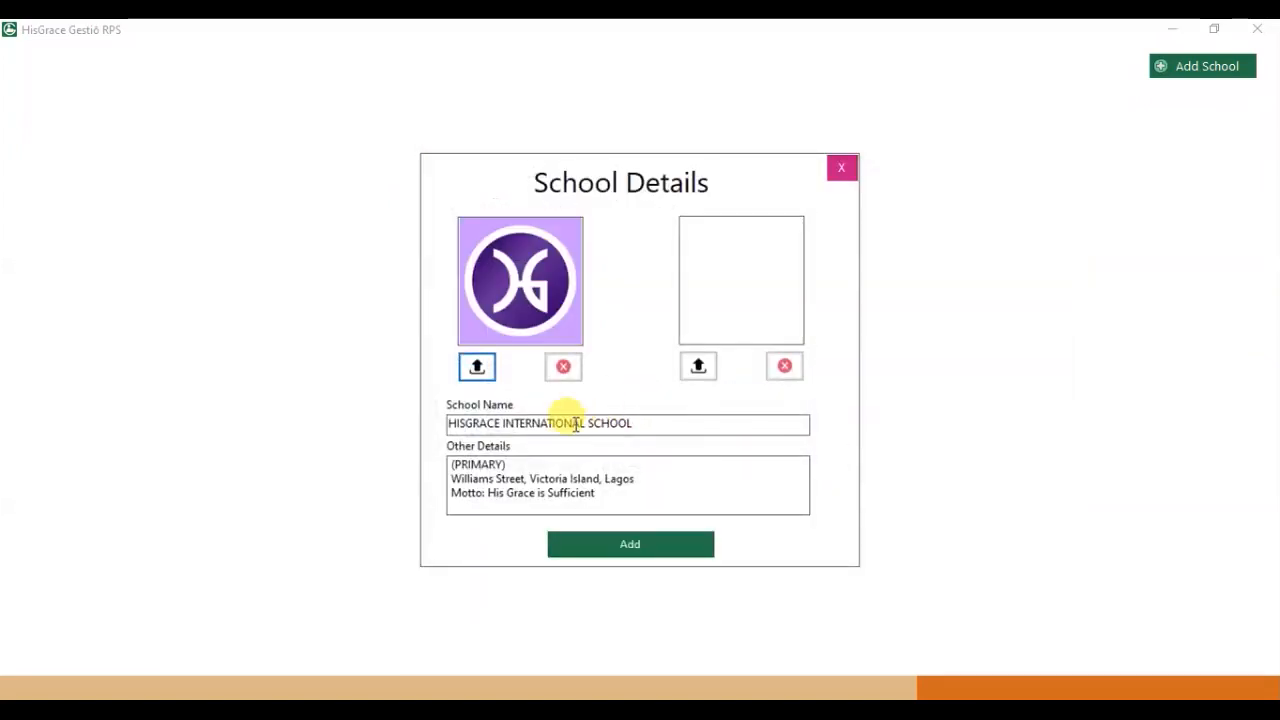
Attach a second picture and save HISGRACE INTERNATIONAL SCHOOL to the school list.
click(690, 366)
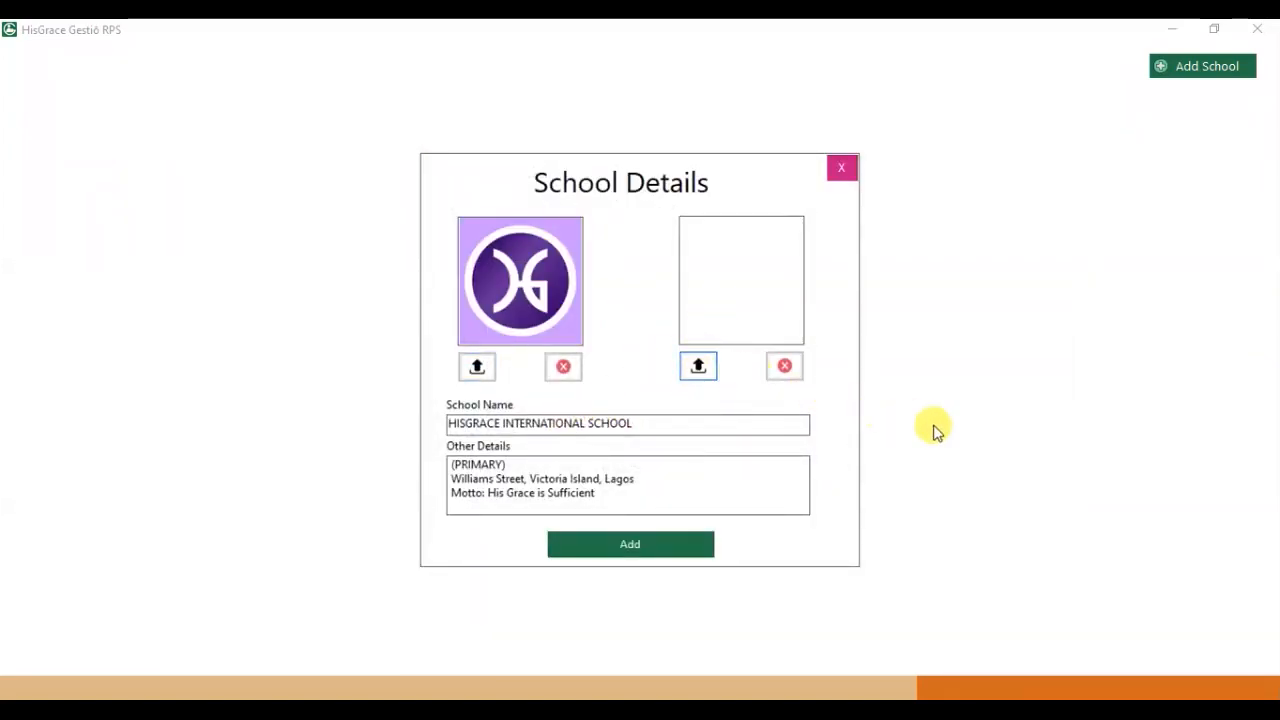
scroll(1043, 337, down, 1)
double_click(971, 294)
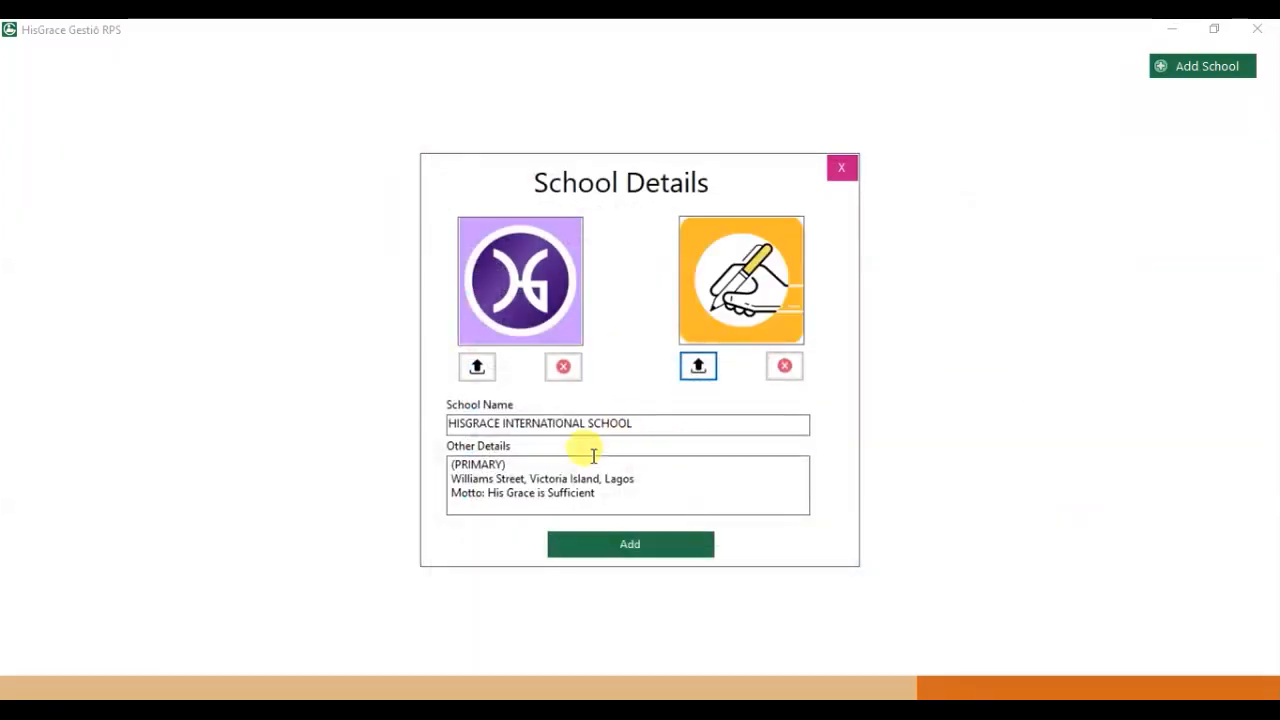
click(626, 552)
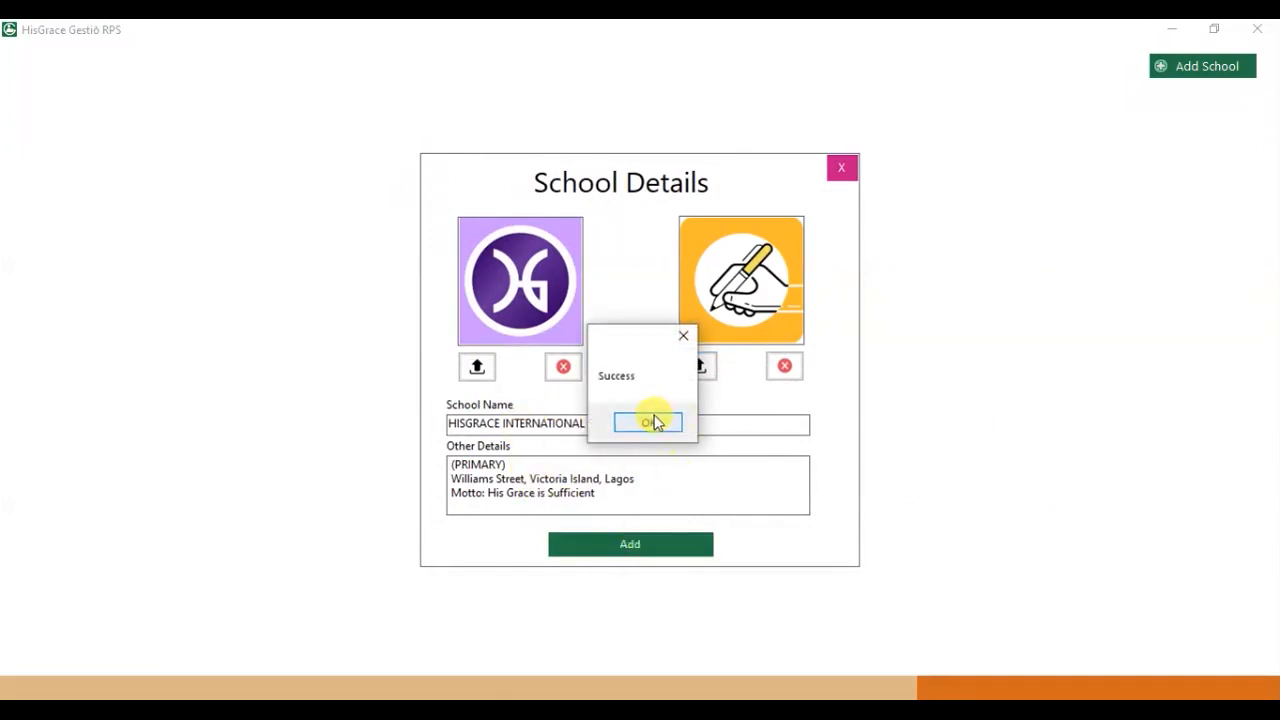
click(652, 421)
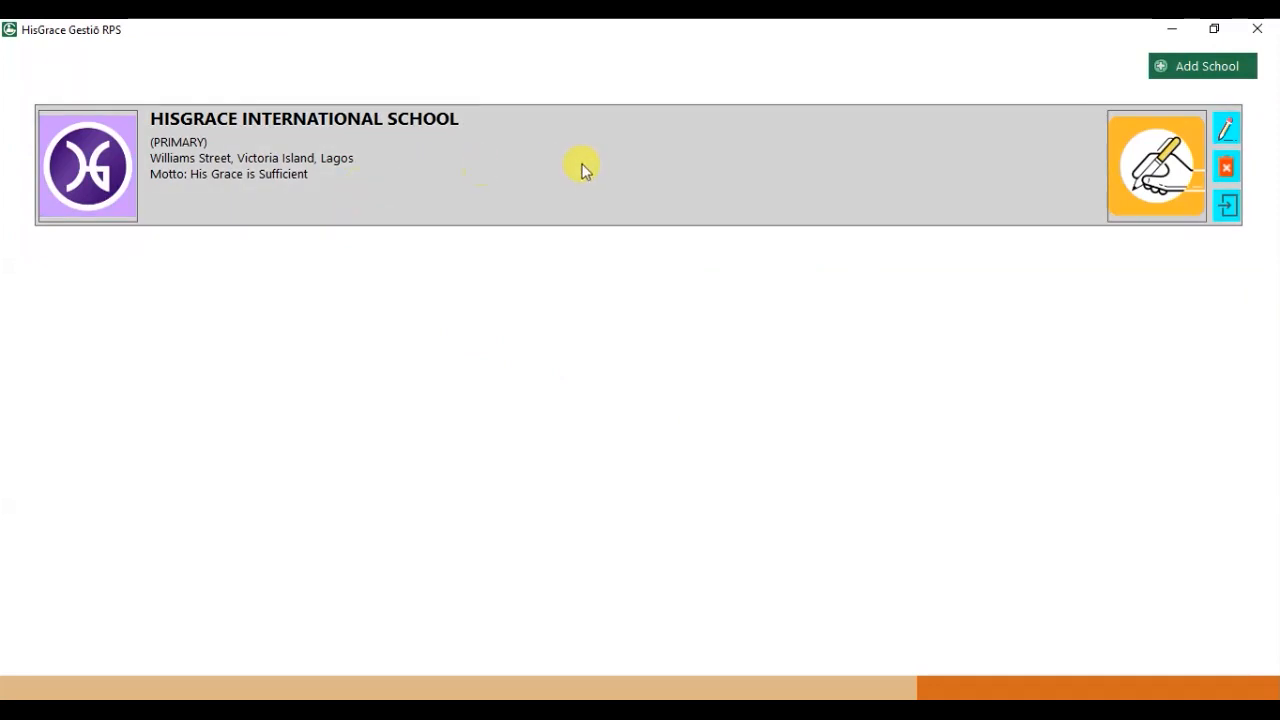
Open the school's dashboard, add session 2022/2023 and confirm it as the active session.
click(585, 170)
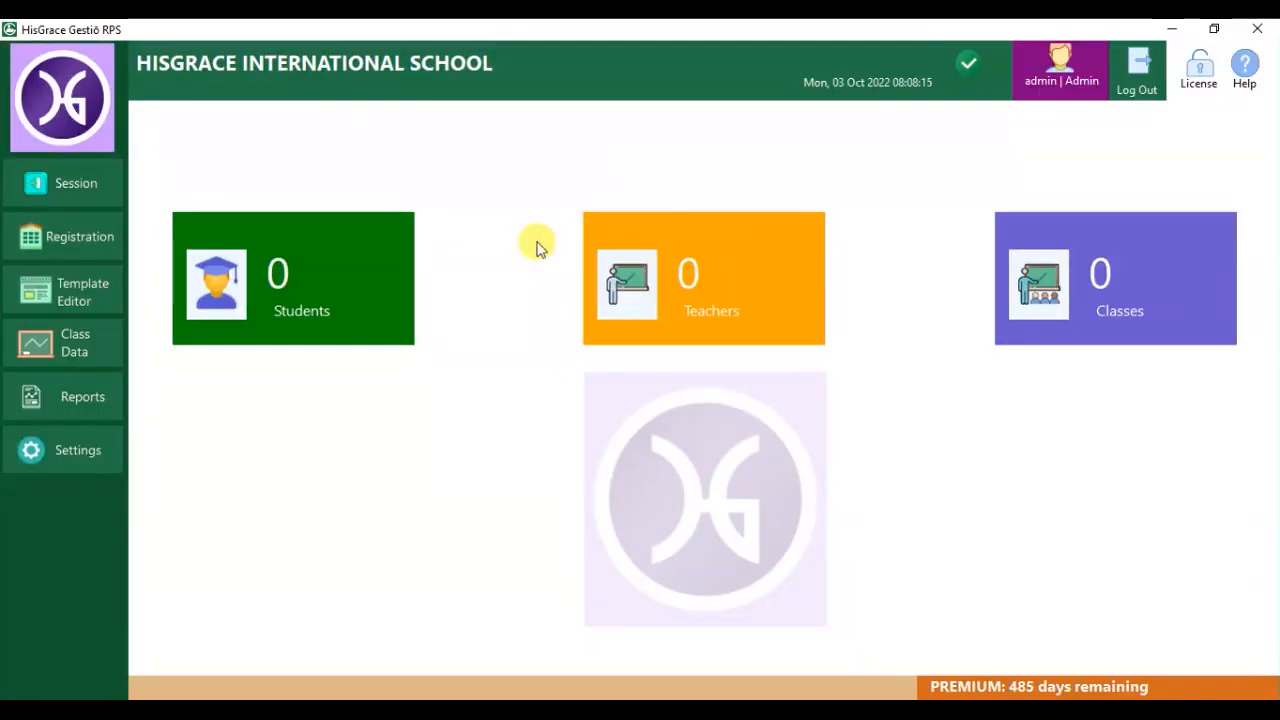
click(98, 204)
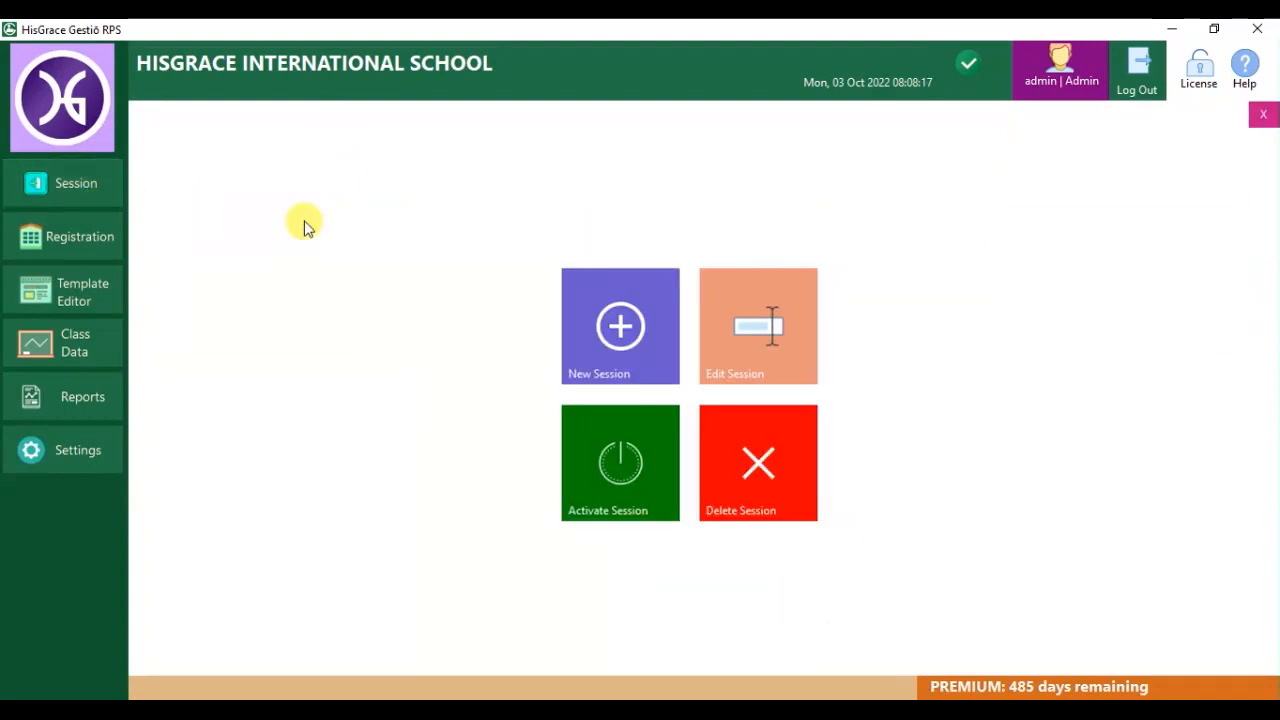
click(617, 363)
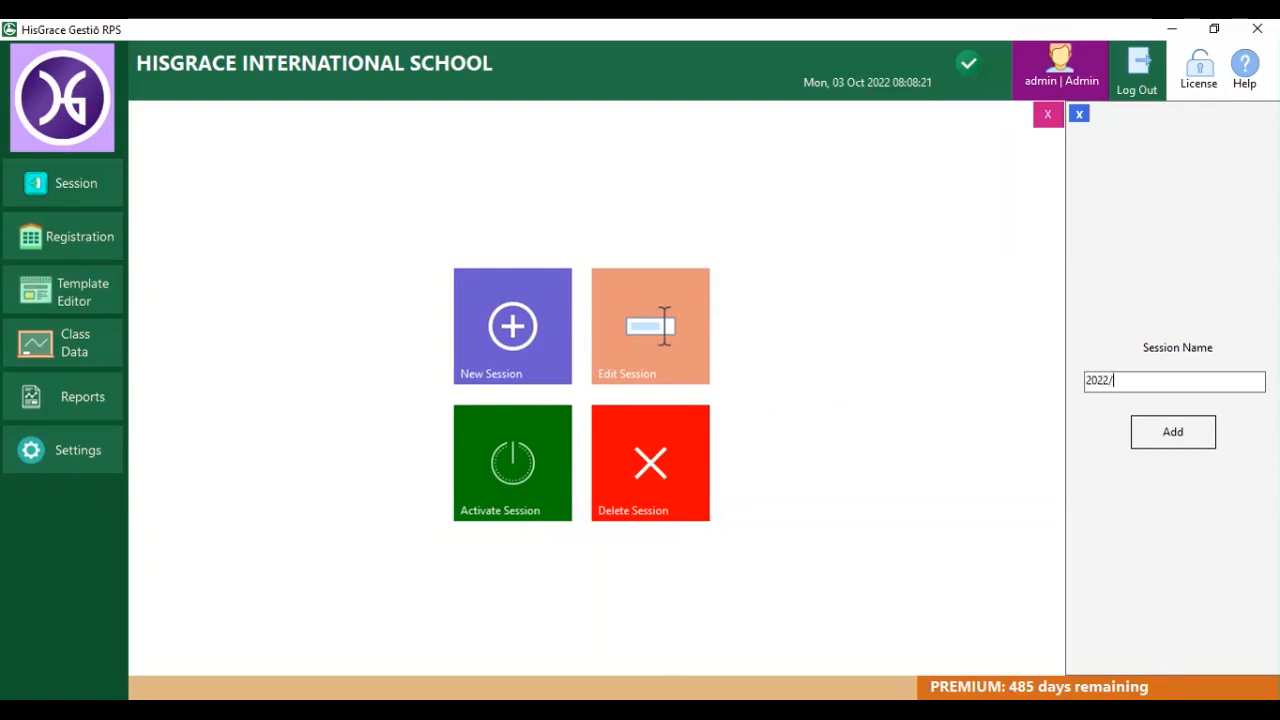
text(2022/2023)
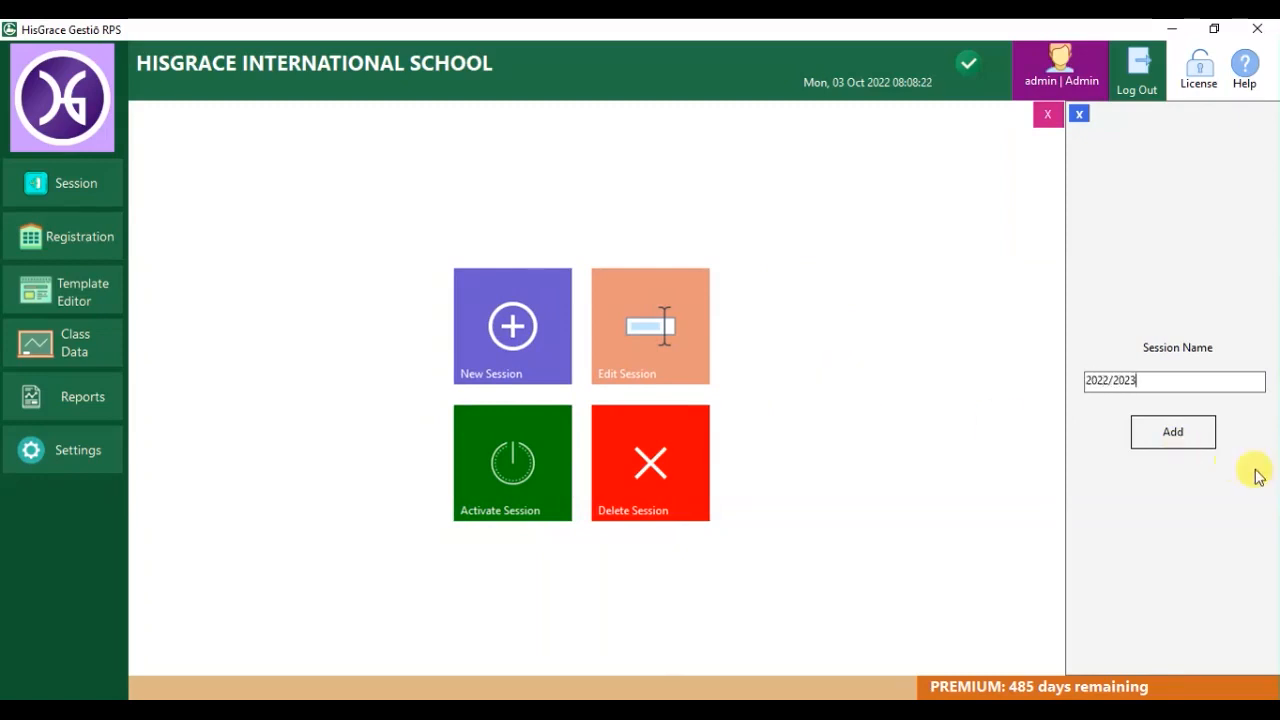
click(1180, 433)
click(667, 424)
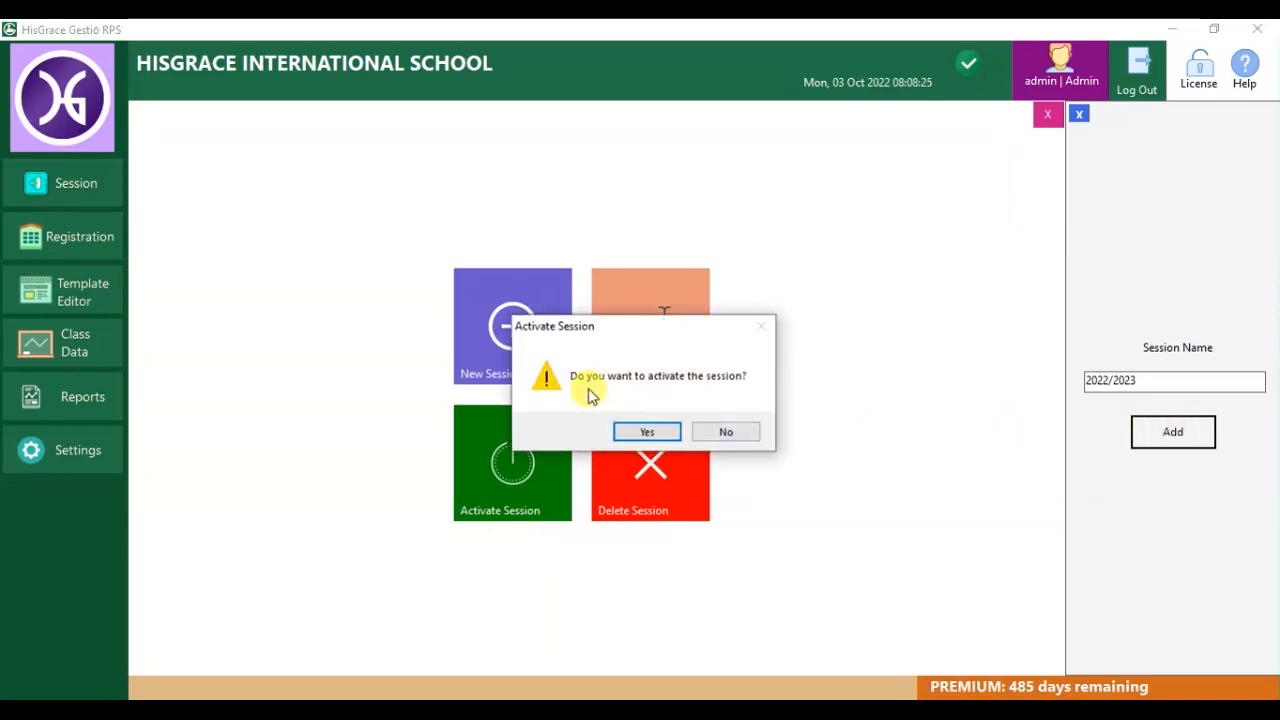
click(647, 432)
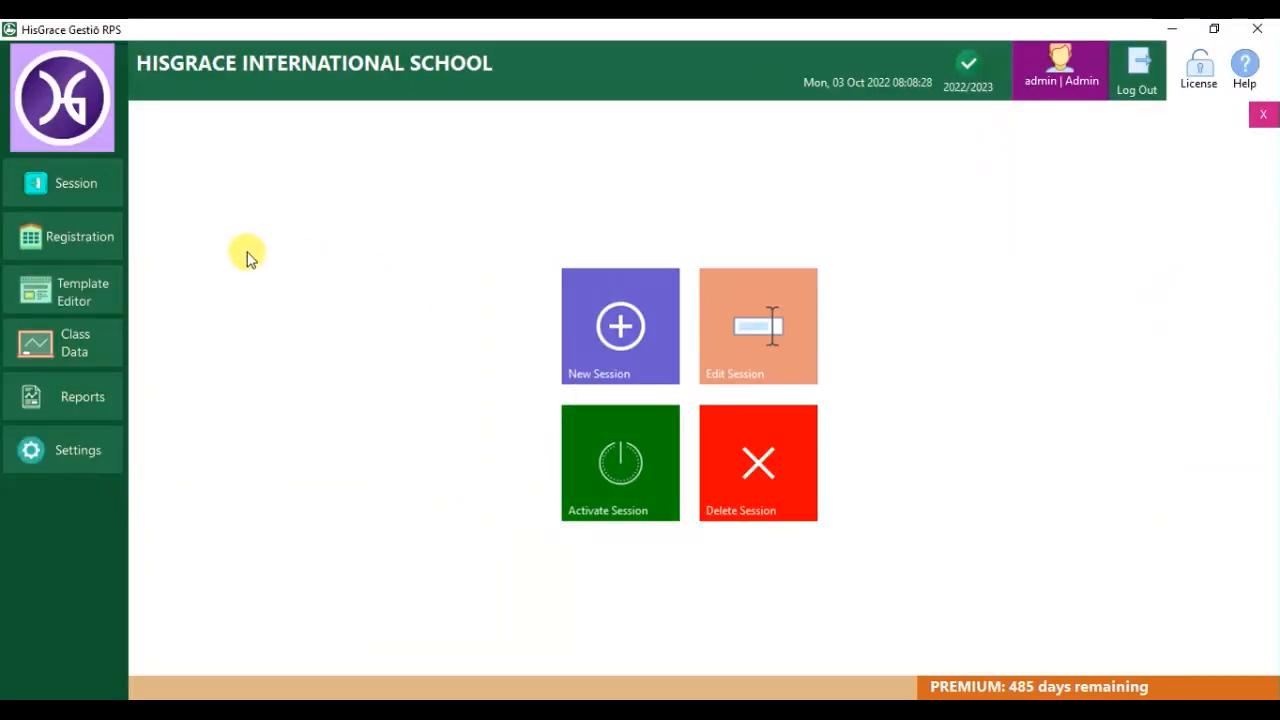
In term settings, set the FIRST term to run 12 September–30 December 2022.
click(71, 236)
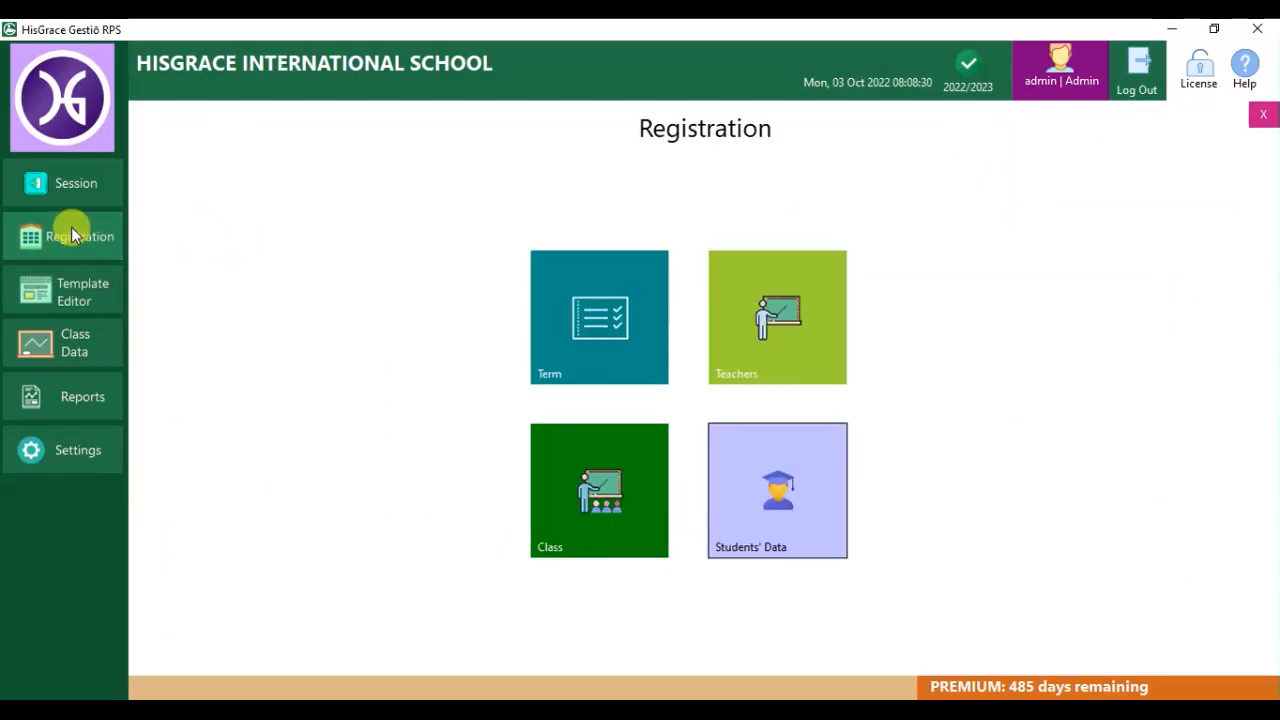
click(572, 295)
click(814, 320)
click(666, 347)
click(700, 448)
click(815, 357)
click(853, 384)
click(853, 384)
click(817, 476)
Set 140 openings, 12 WEEKS, next term 02 January 2023, save, then select the SECOND term.
click(716, 395)
text(140)
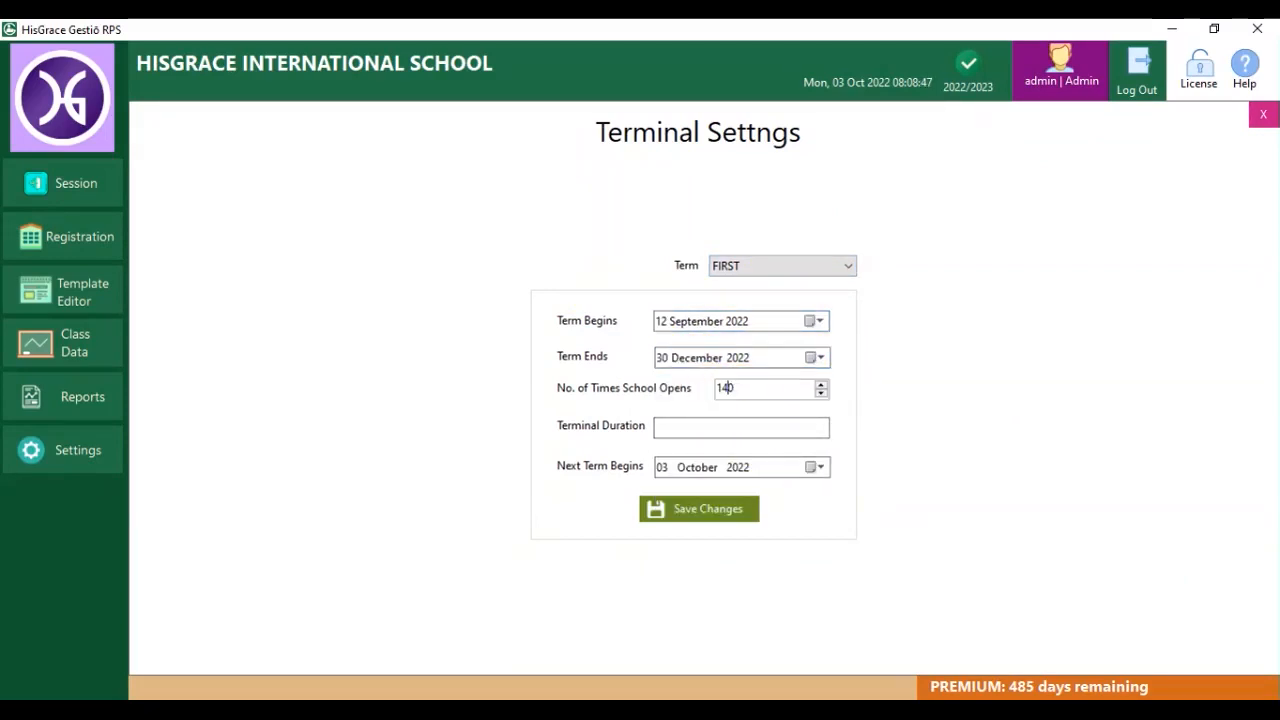
click(781, 425)
text(12 WEEKS)
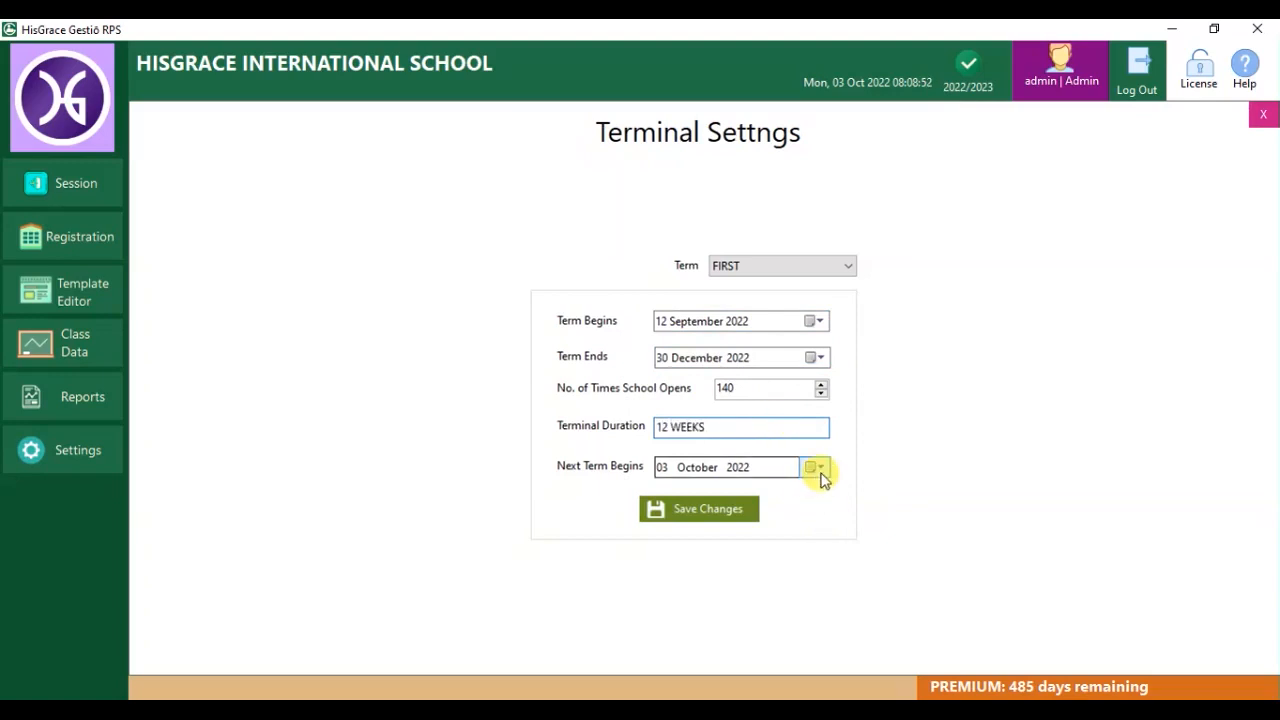
click(814, 467)
click(851, 494)
click(851, 494)
click(851, 494)
click(678, 555)
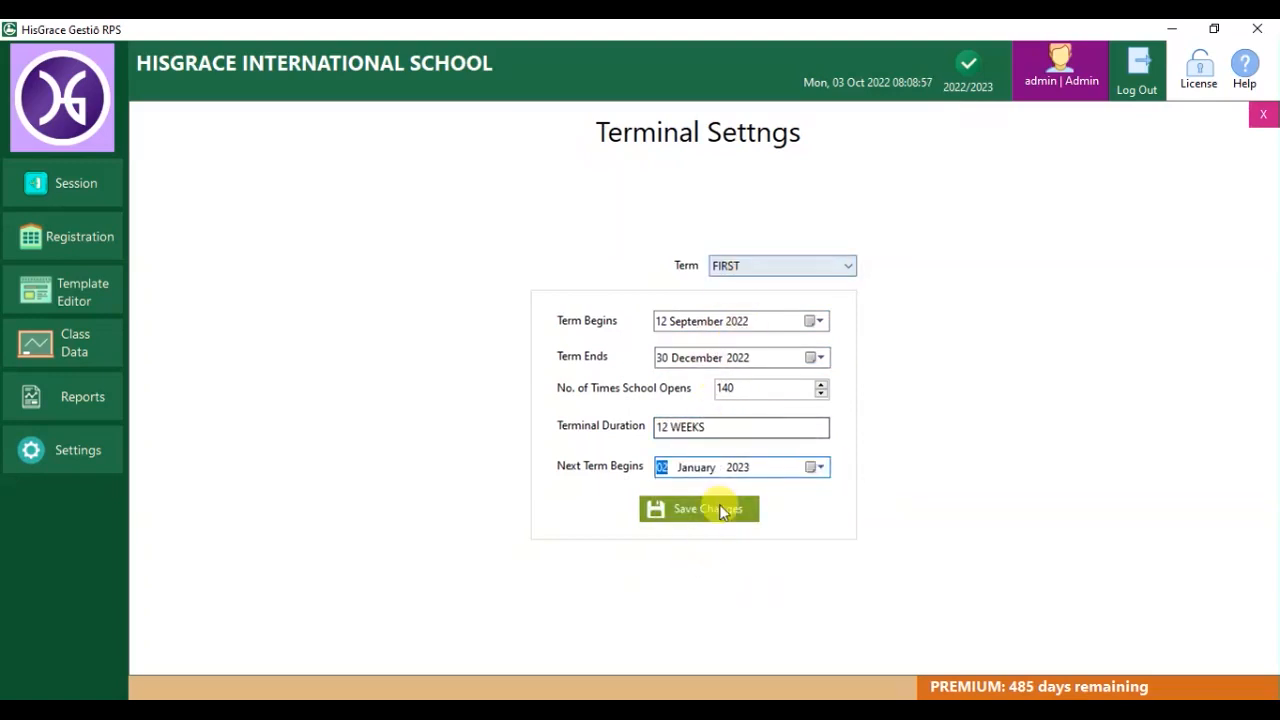
click(722, 505)
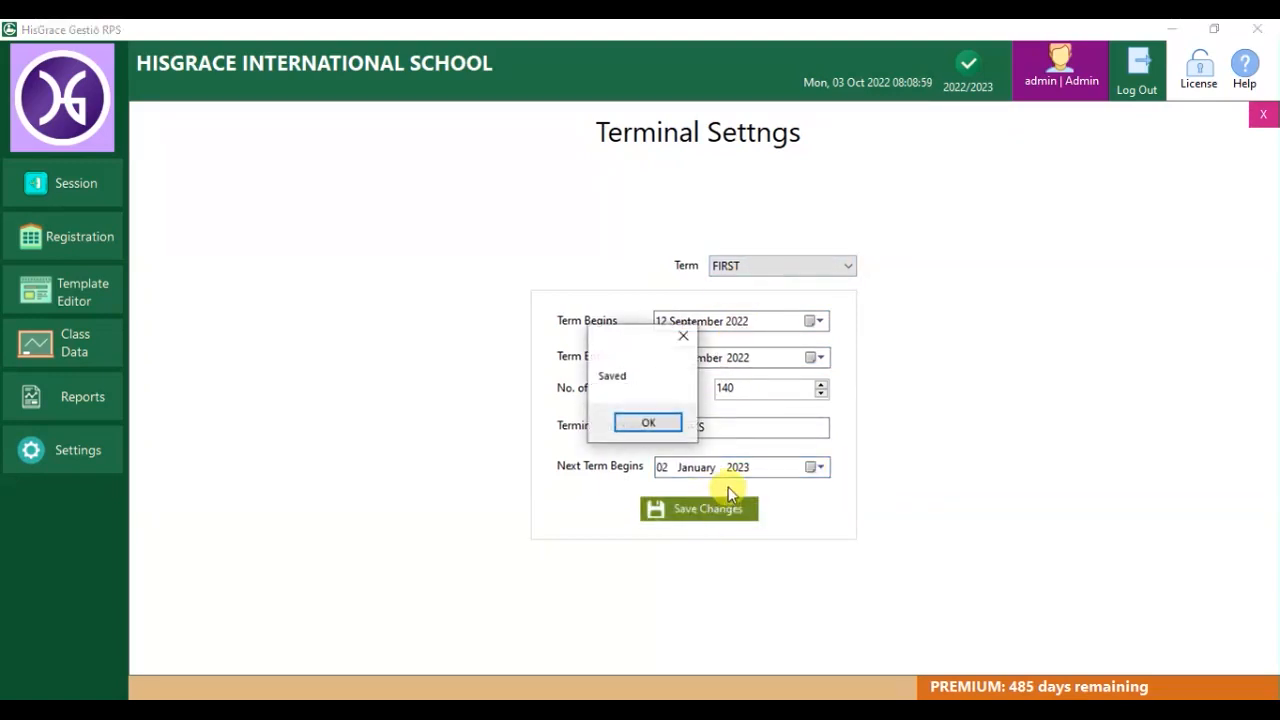
click(648, 422)
click(808, 266)
click(743, 297)
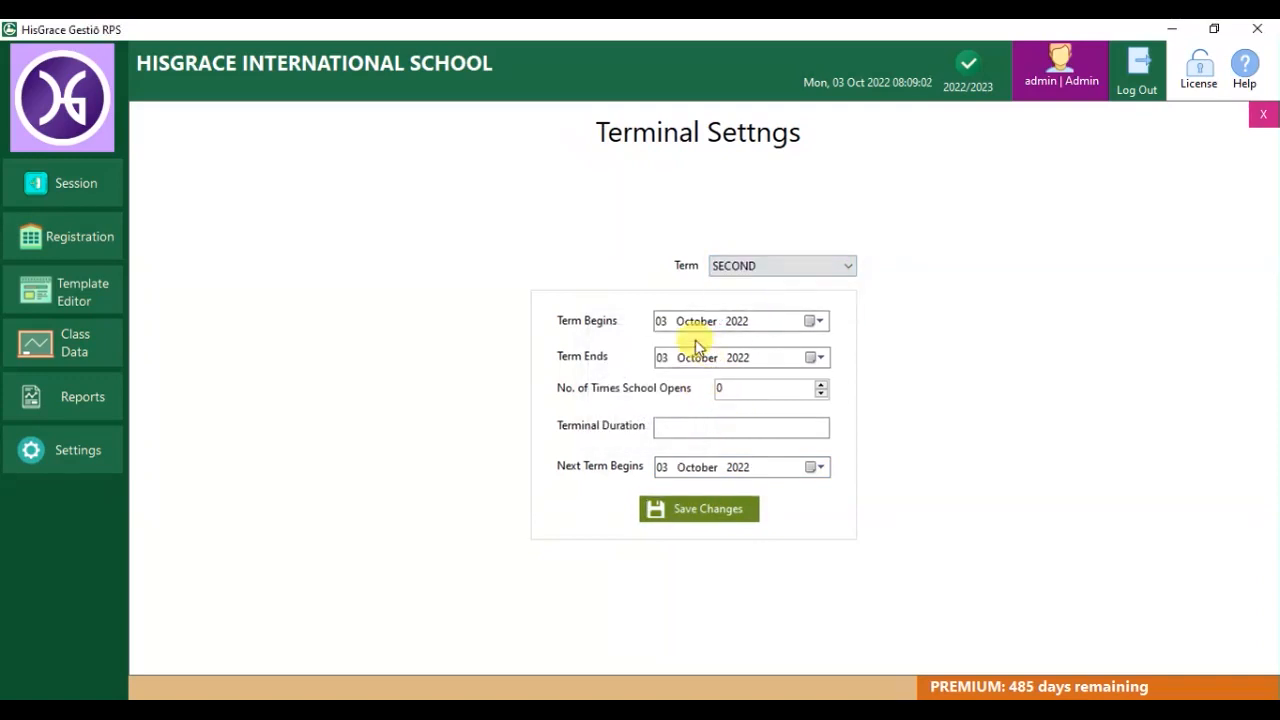
Set the SECOND term to run from 02 January to 31 March 2023.
click(813, 322)
click(852, 347)
click(852, 347)
click(852, 347)
click(700, 398)
click(813, 358)
click(853, 384)
click(853, 384)
click(853, 384)
click(853, 384)
click(853, 384)
click(817, 476)
Set the SECOND term's next term start to 10 April 2023 and save it.
click(772, 384)
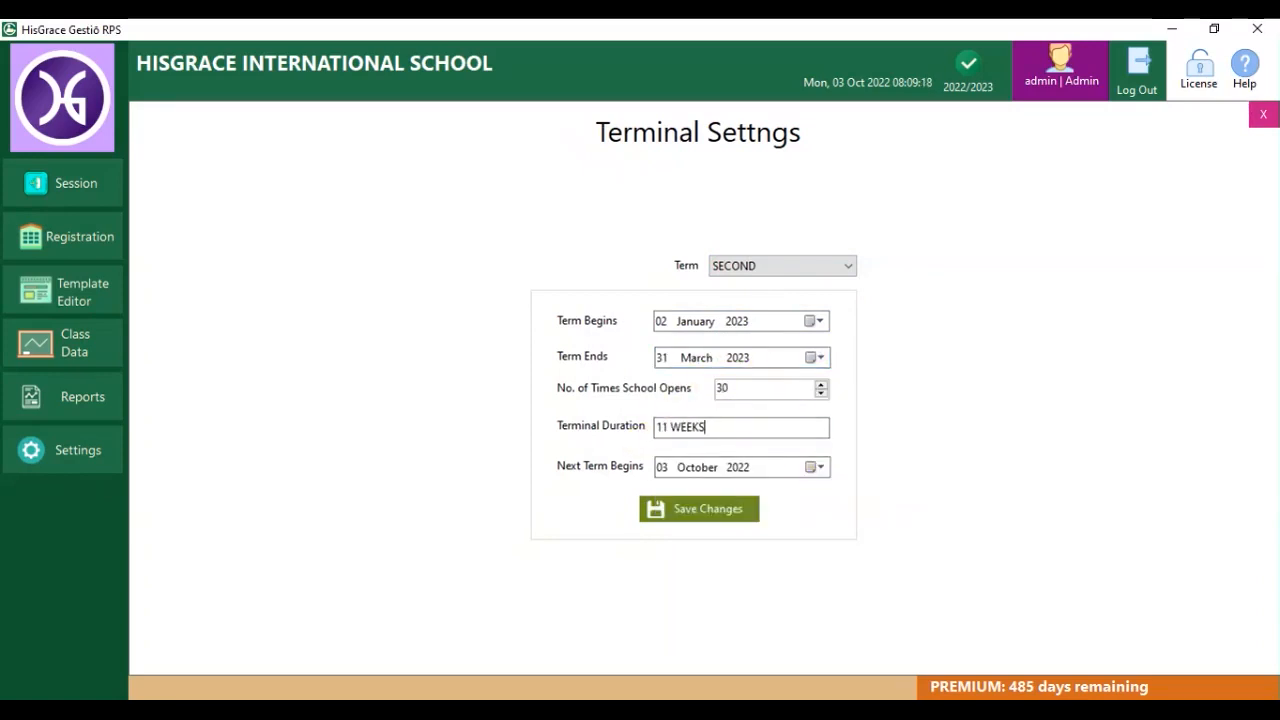
click(815, 467)
click(853, 494)
click(853, 494)
click(853, 494)
click(853, 494)
click(853, 494)
click(853, 494)
click(853, 494)
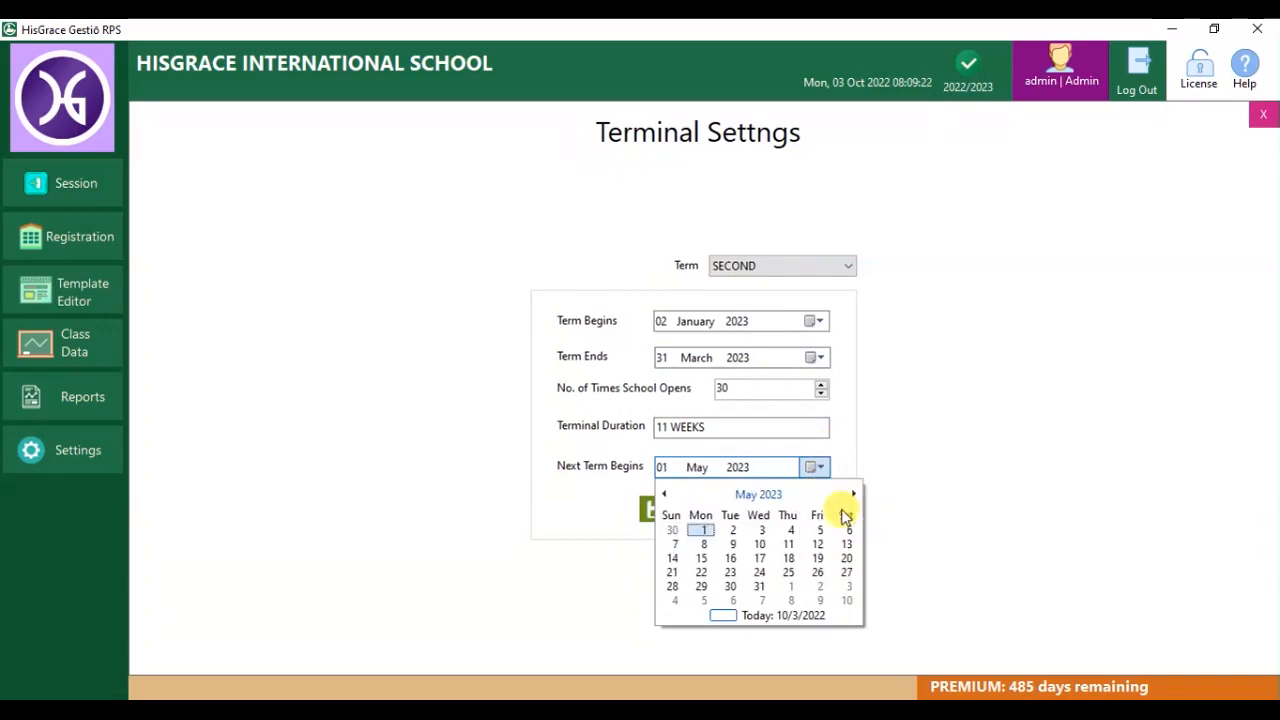
click(663, 494)
click(701, 558)
click(686, 512)
click(648, 423)
Switch to the THIRD term and set it to run 08 May–28 July 2023.
click(751, 268)
click(750, 318)
click(815, 320)
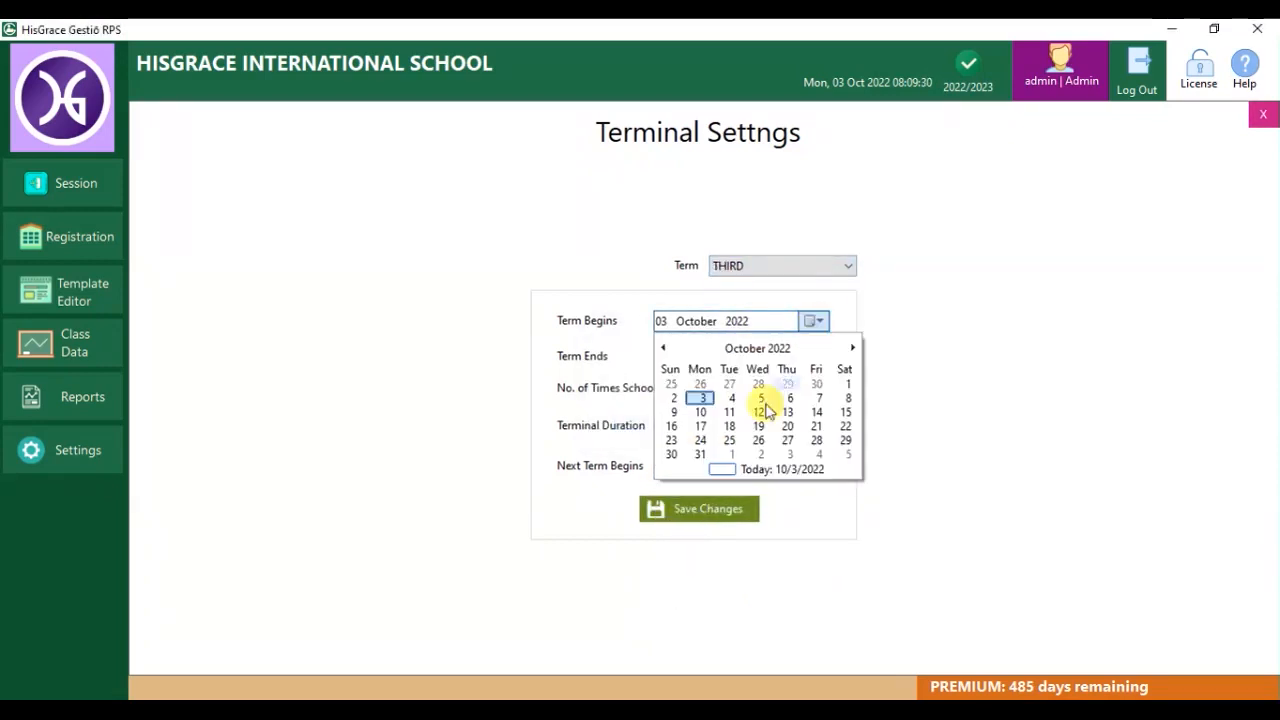
double_click(852, 347)
click(852, 347)
click(852, 347)
click(852, 347)
click(852, 347)
click(852, 347)
click(700, 398)
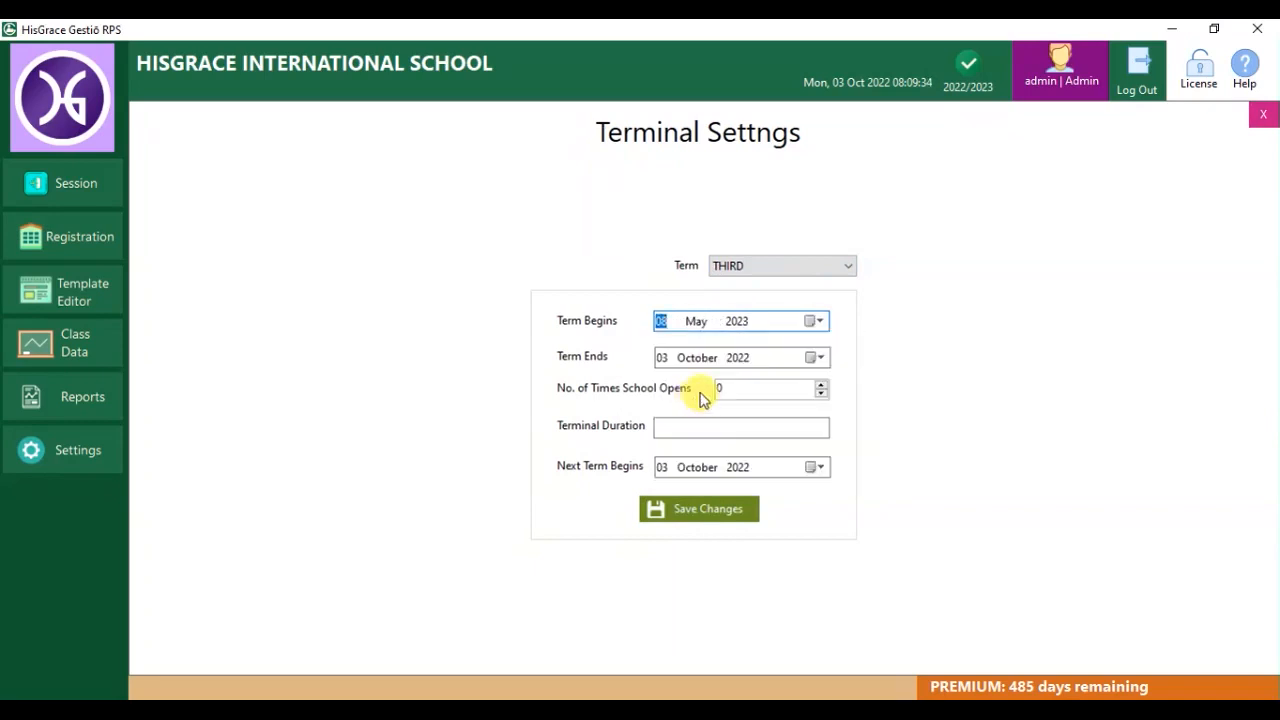
click(815, 357)
double_click(853, 384)
double_click(853, 384)
double_click(853, 384)
click(853, 384)
double_click(853, 384)
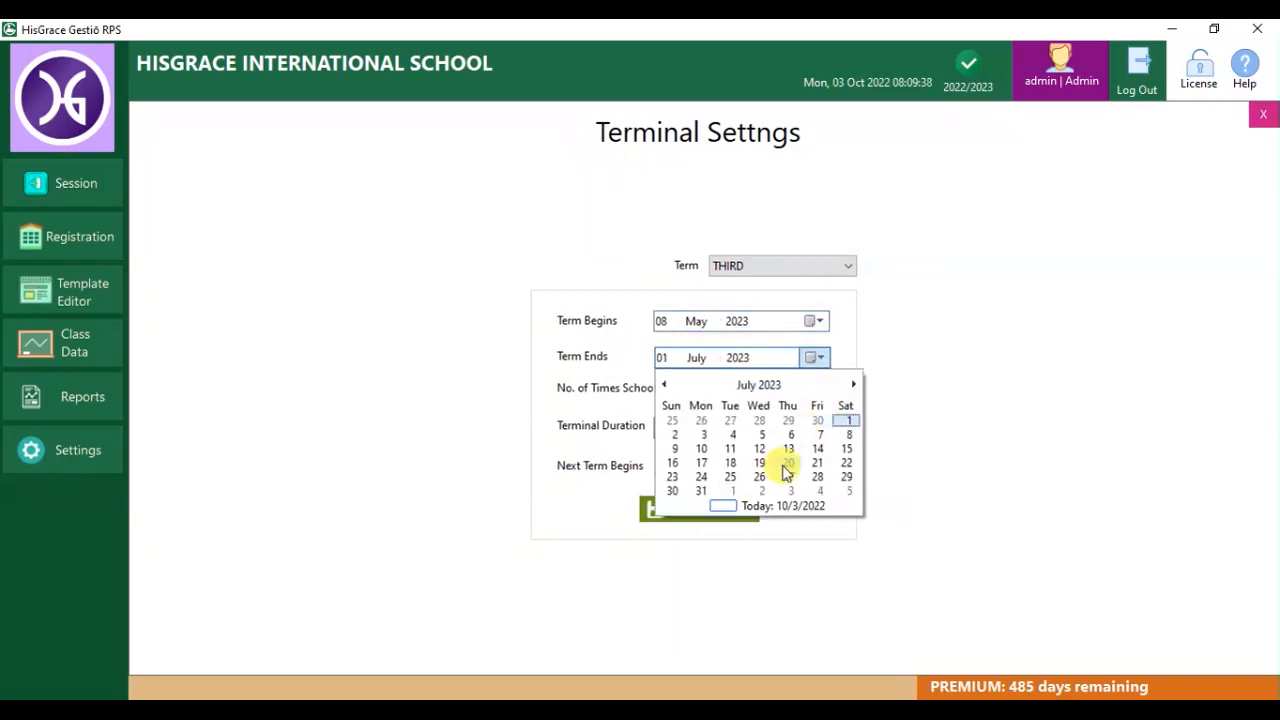
click(818, 477)
Give the THIRD term 90 openings, 12 WEEKS, next term 04 September 2023, then save and close.
click(782, 383)
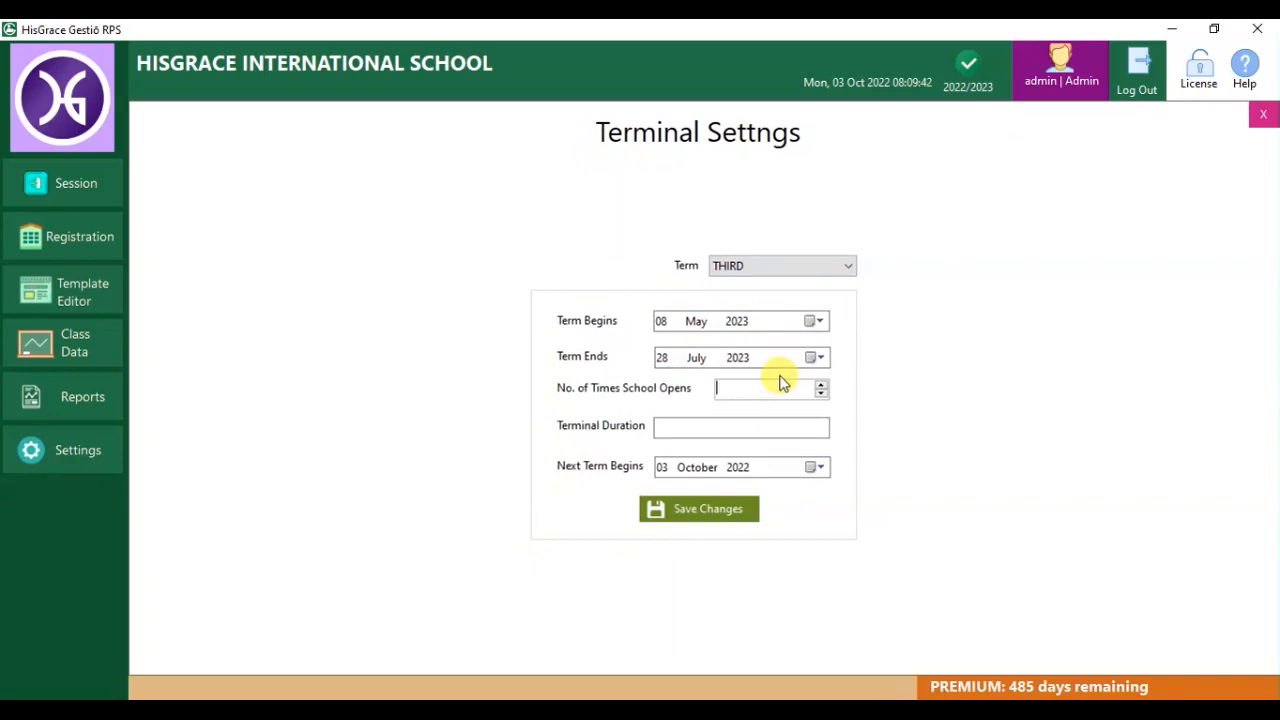
click(693, 426)
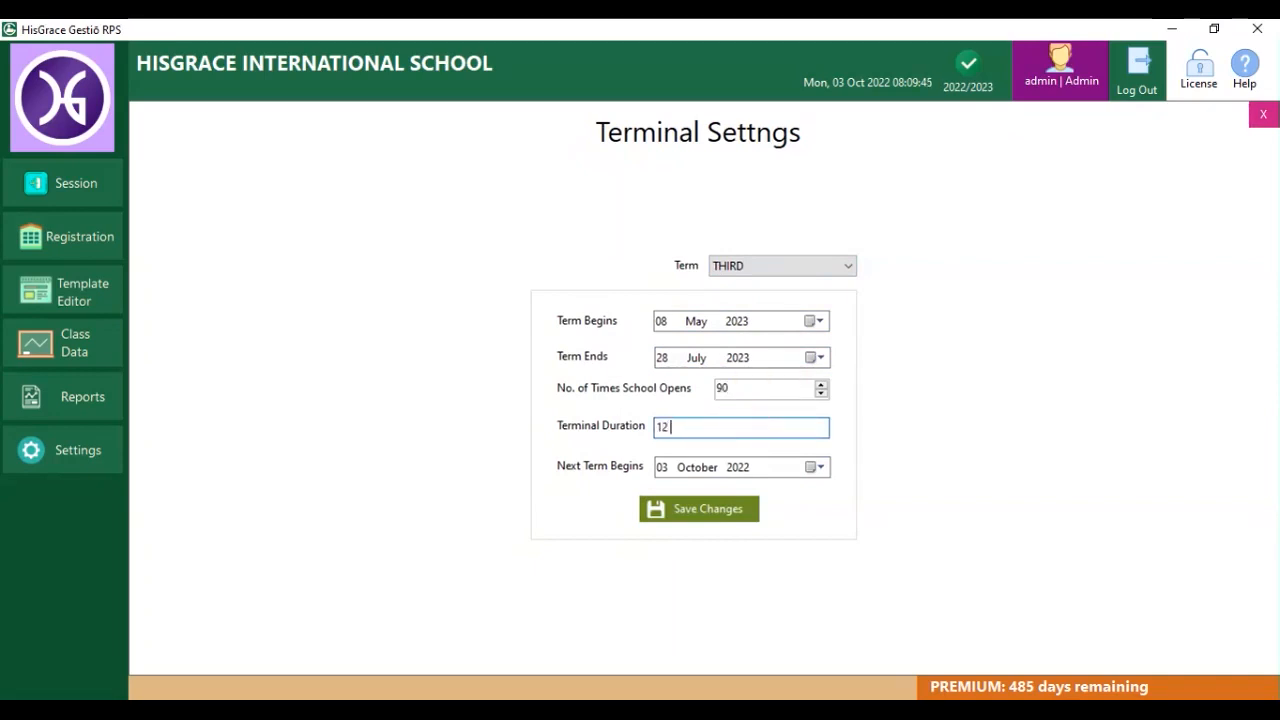
click(823, 469)
click(846, 498)
click(846, 498)
click(846, 498)
click(841, 525)
click(814, 525)
click(843, 499)
click(837, 524)
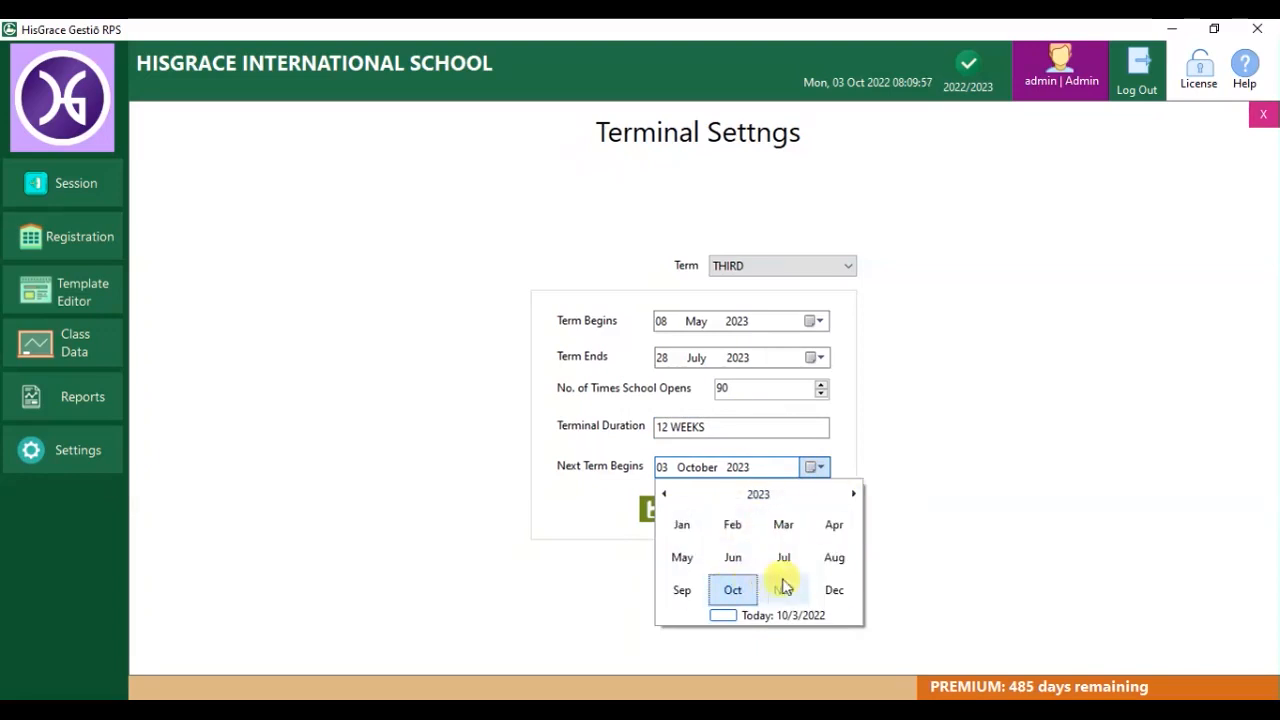
click(682, 590)
click(702, 545)
click(724, 508)
click(651, 425)
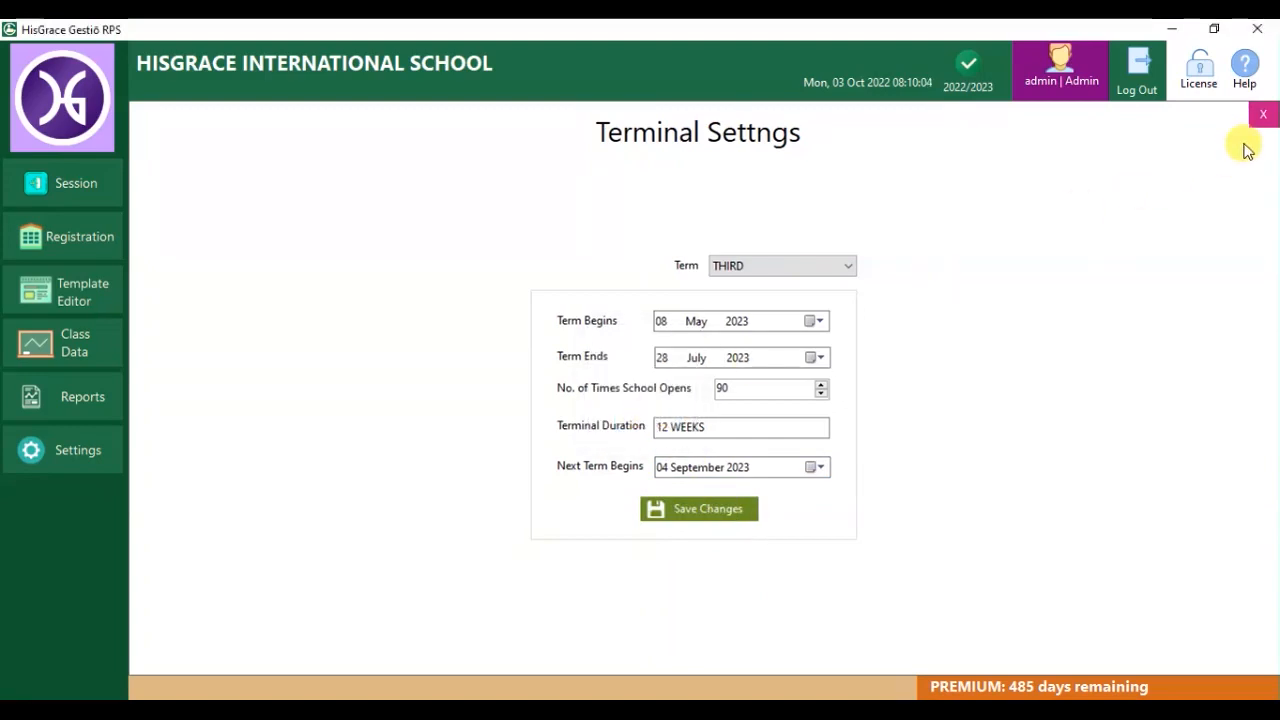
click(1262, 115)
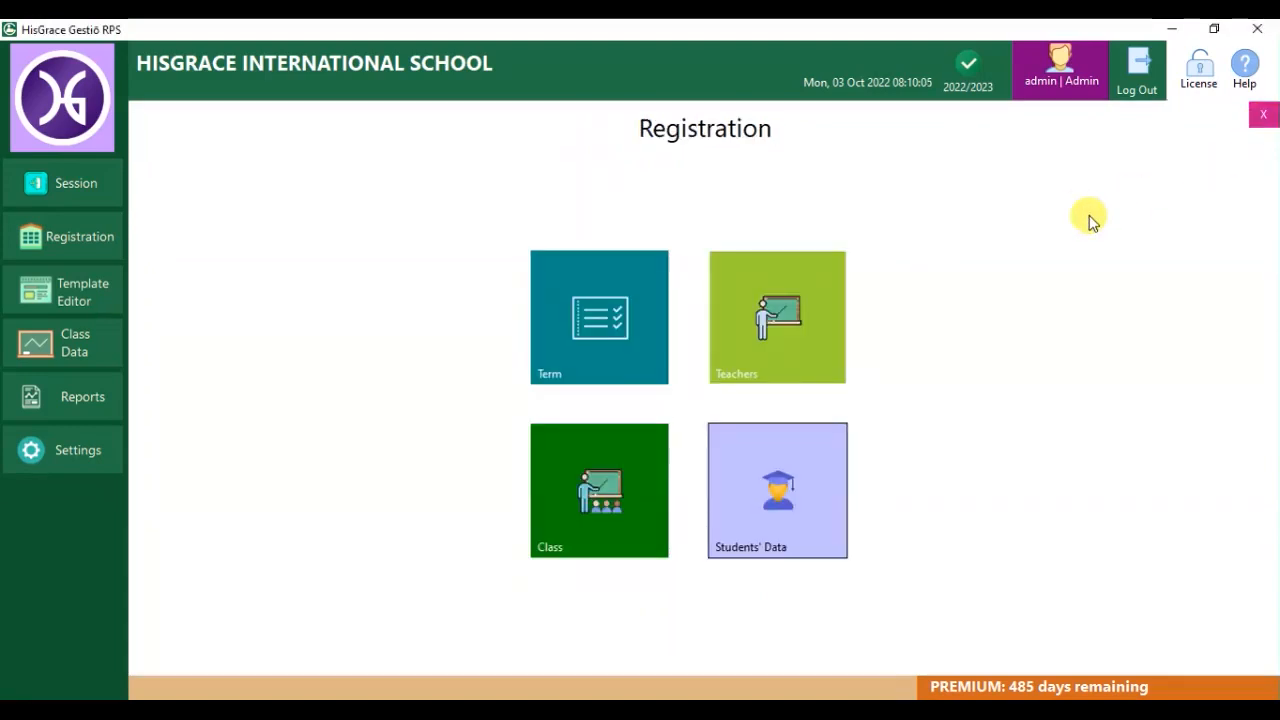
Add the first teacher with the sign1 signature image and a cartoon portrait photo.
click(804, 345)
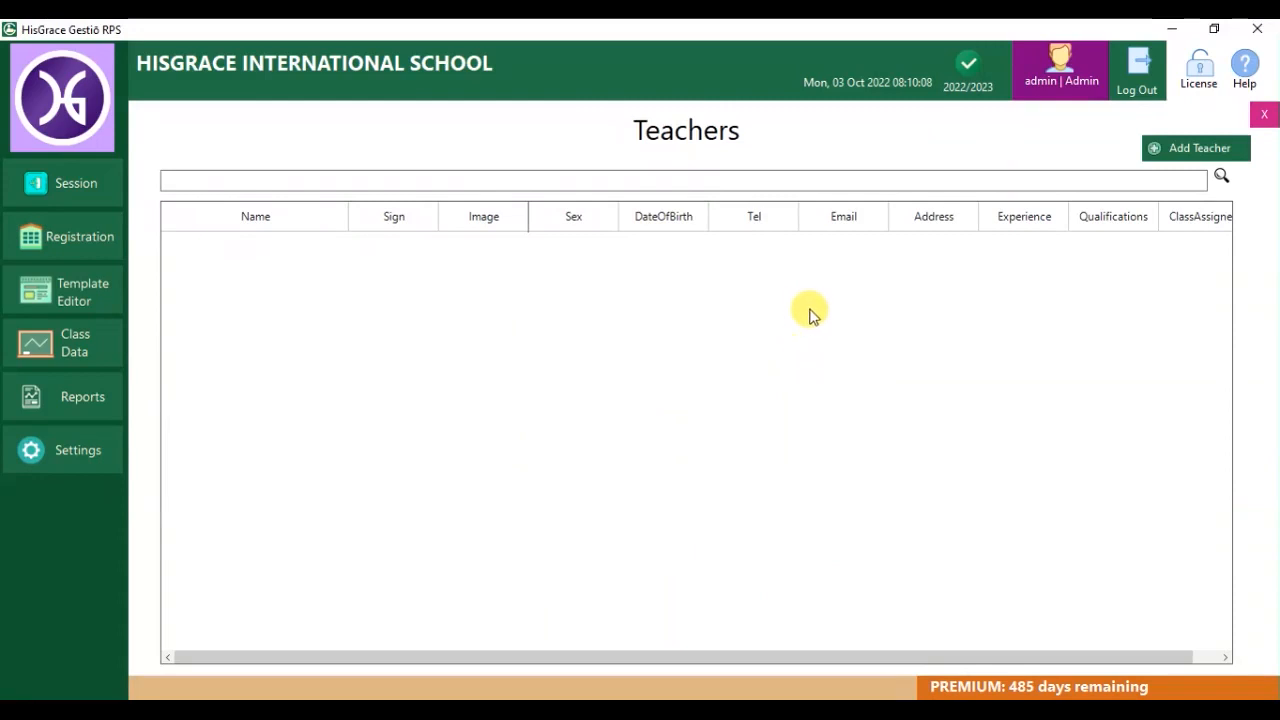
click(1168, 148)
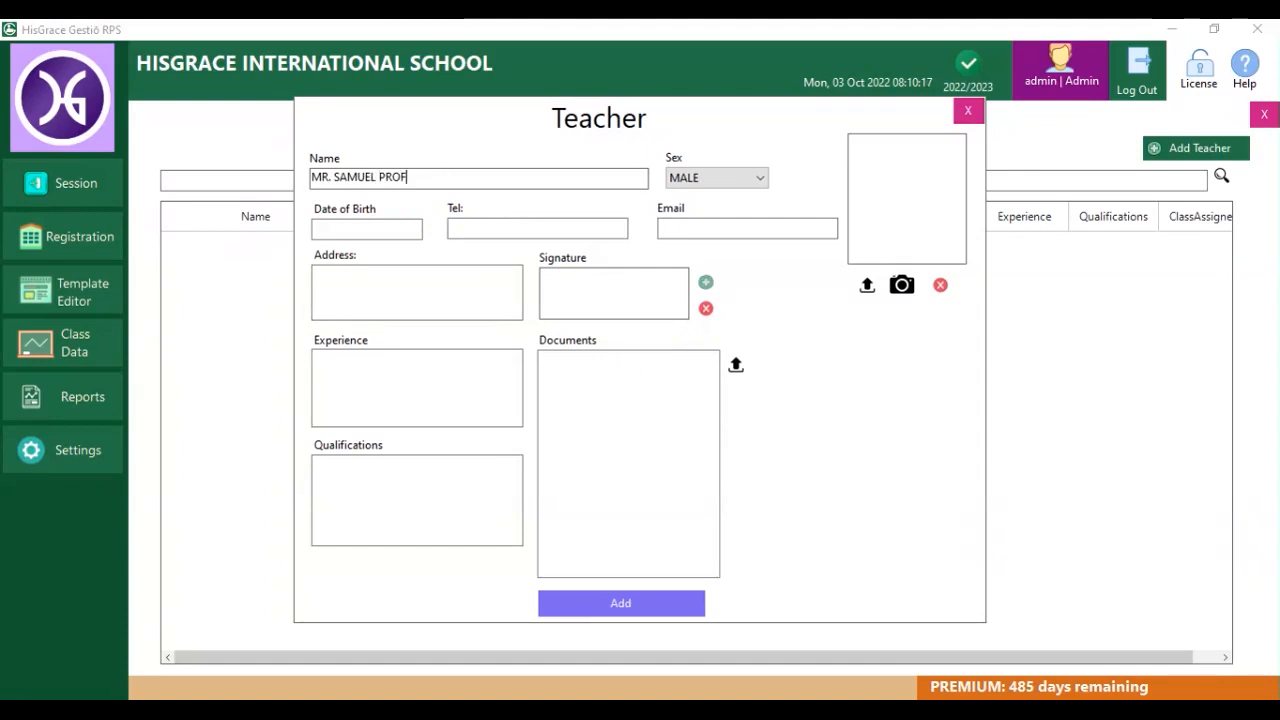
click(699, 287)
drag(920, 277, 918, 343)
double_click(508, 425)
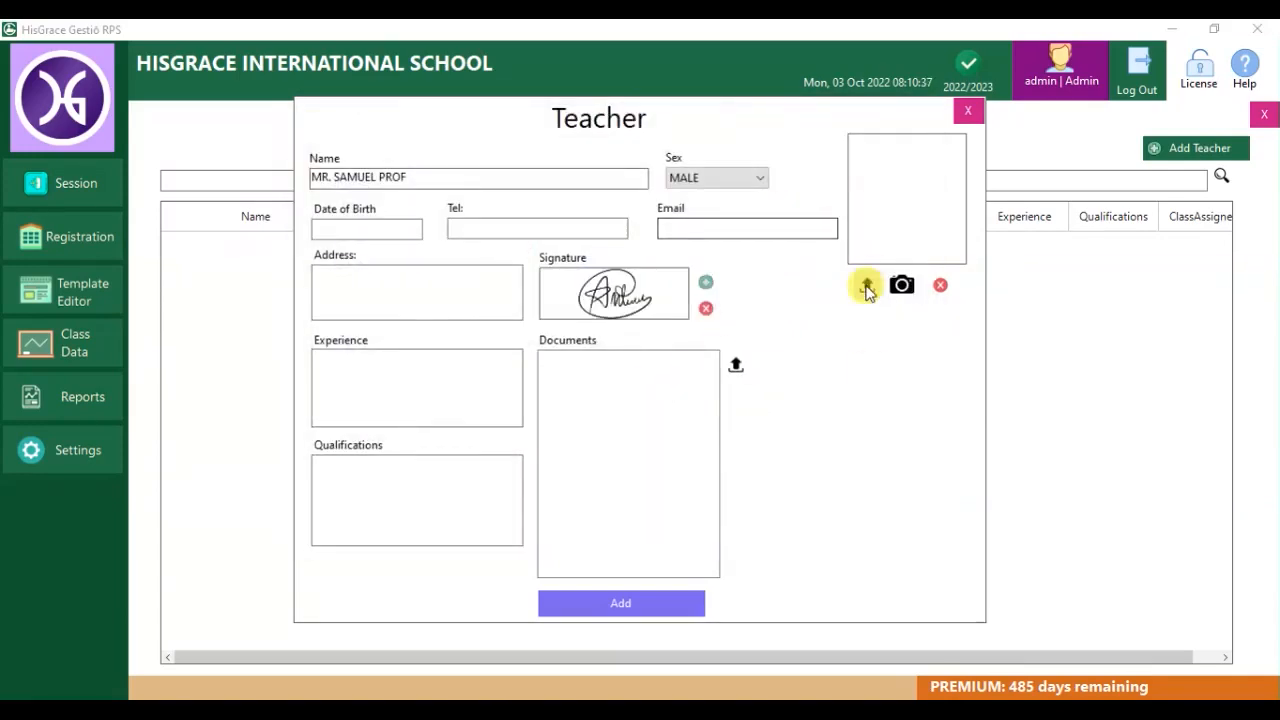
click(867, 288)
double_click(831, 393)
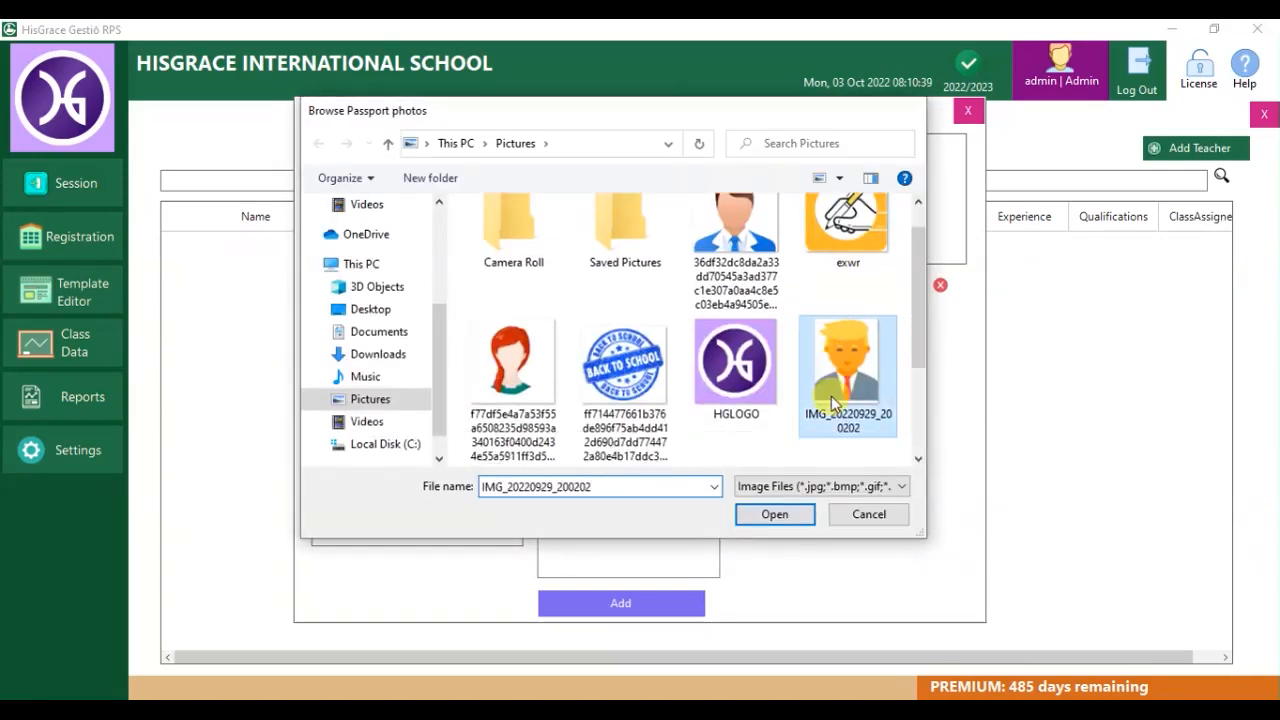
click(651, 607)
click(650, 424)
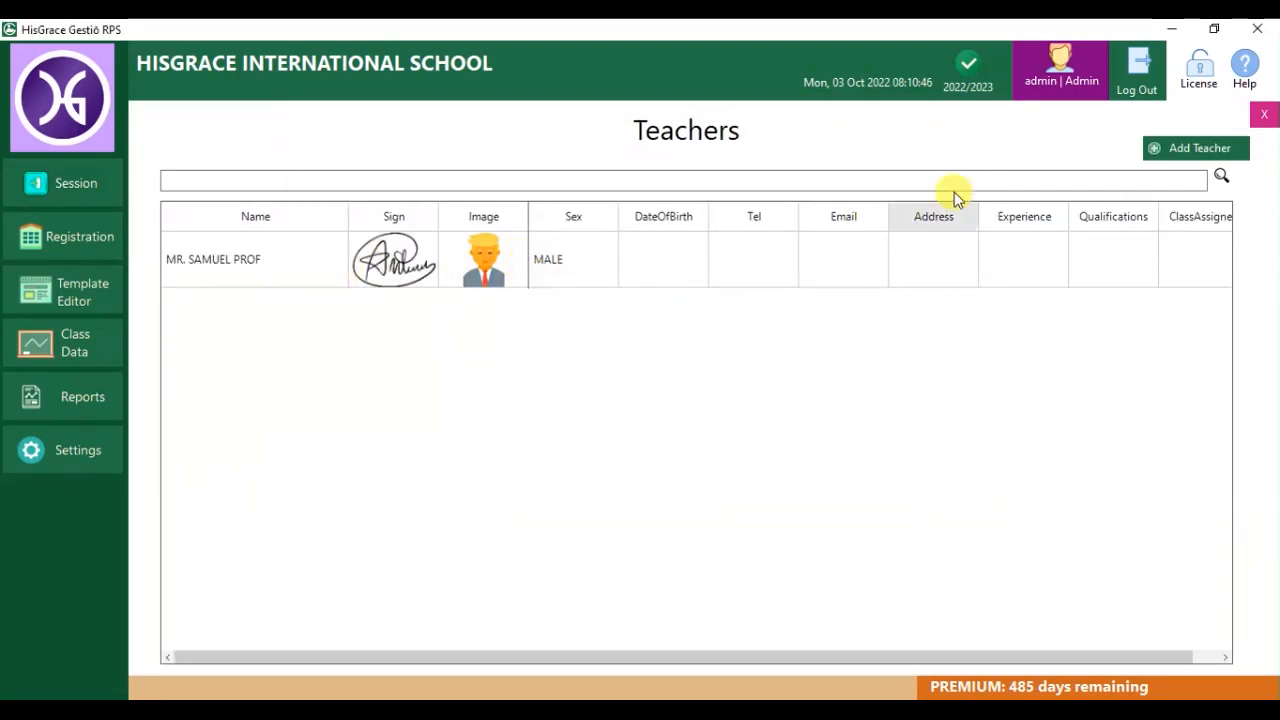
Add a second teacher, sex FEMALE, with a signature image.
click(1172, 152)
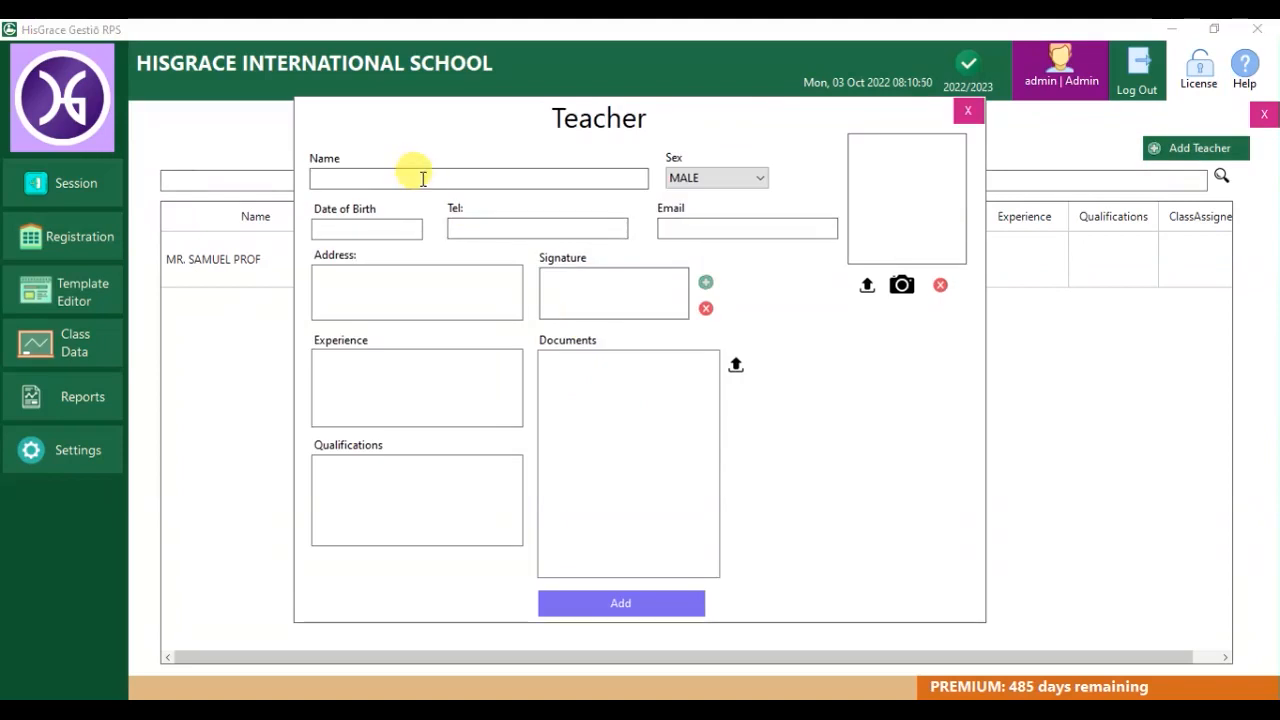
text(JOHNSON S. A.)
click(717, 177)
click(700, 209)
click(706, 282)
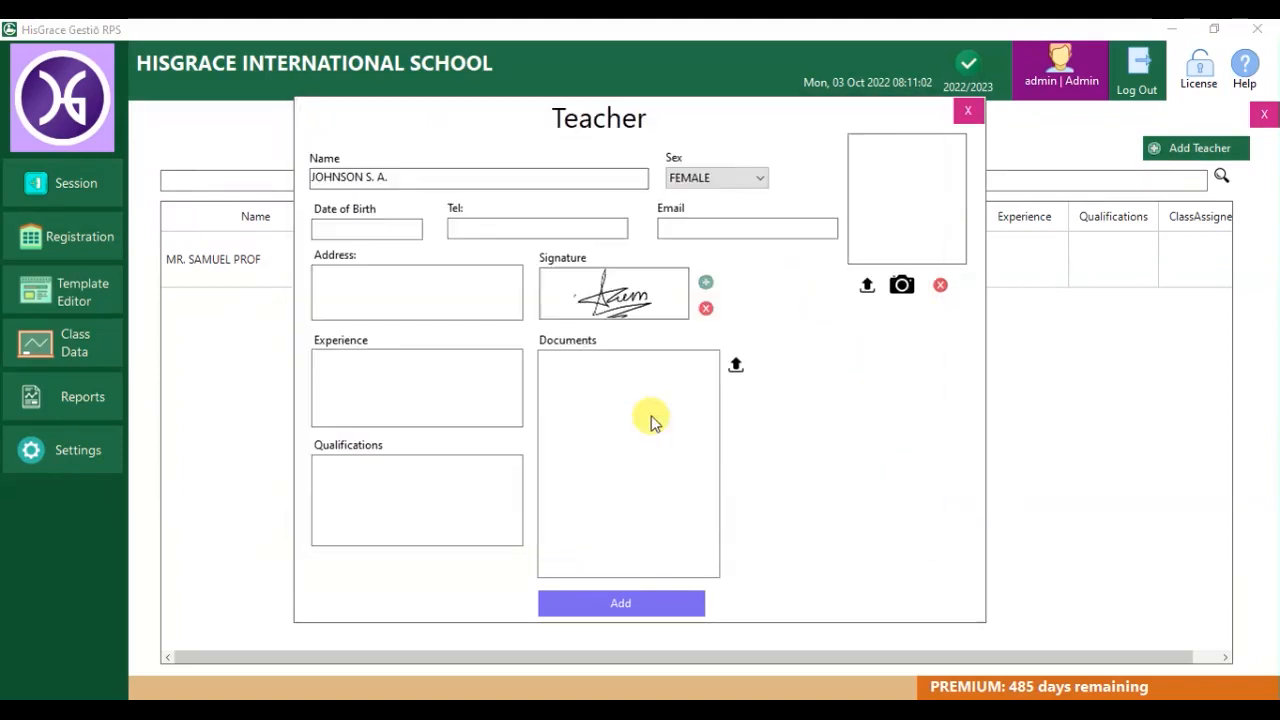
click(620, 603)
click(652, 425)
Add a third, male teacher with a signature image.
click(1175, 150)
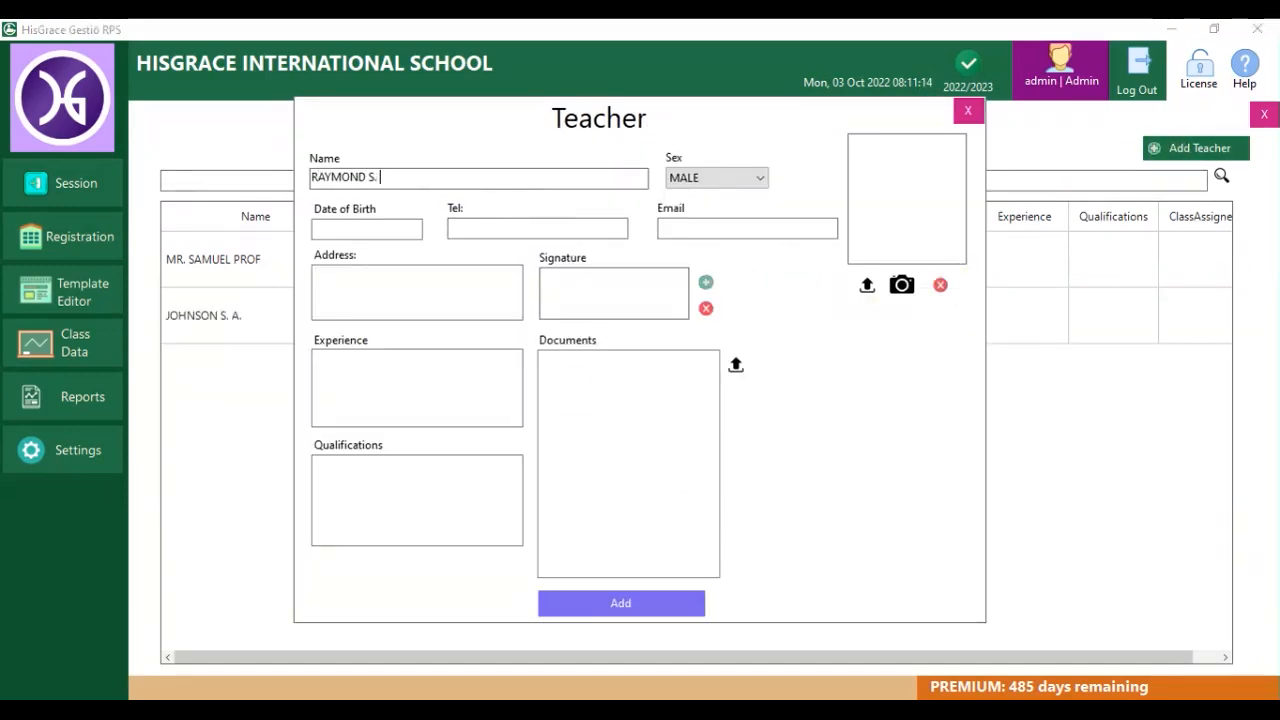
click(706, 282)
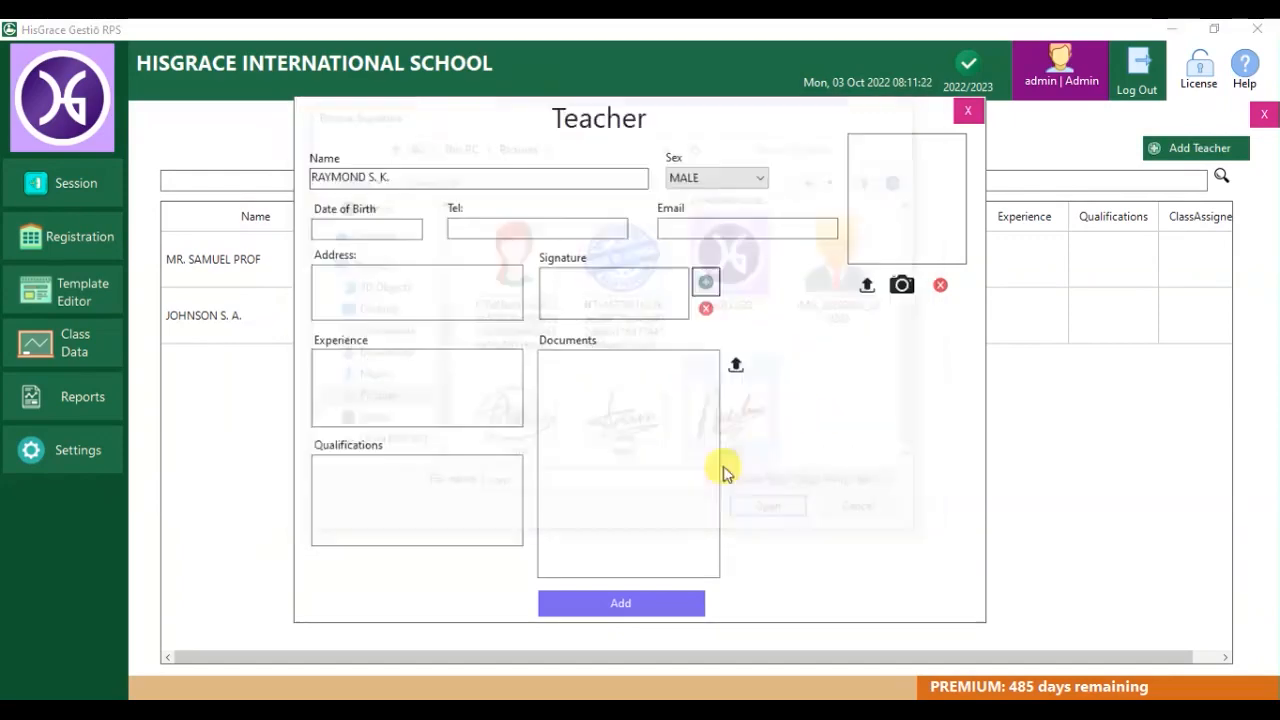
click(648, 604)
click(663, 423)
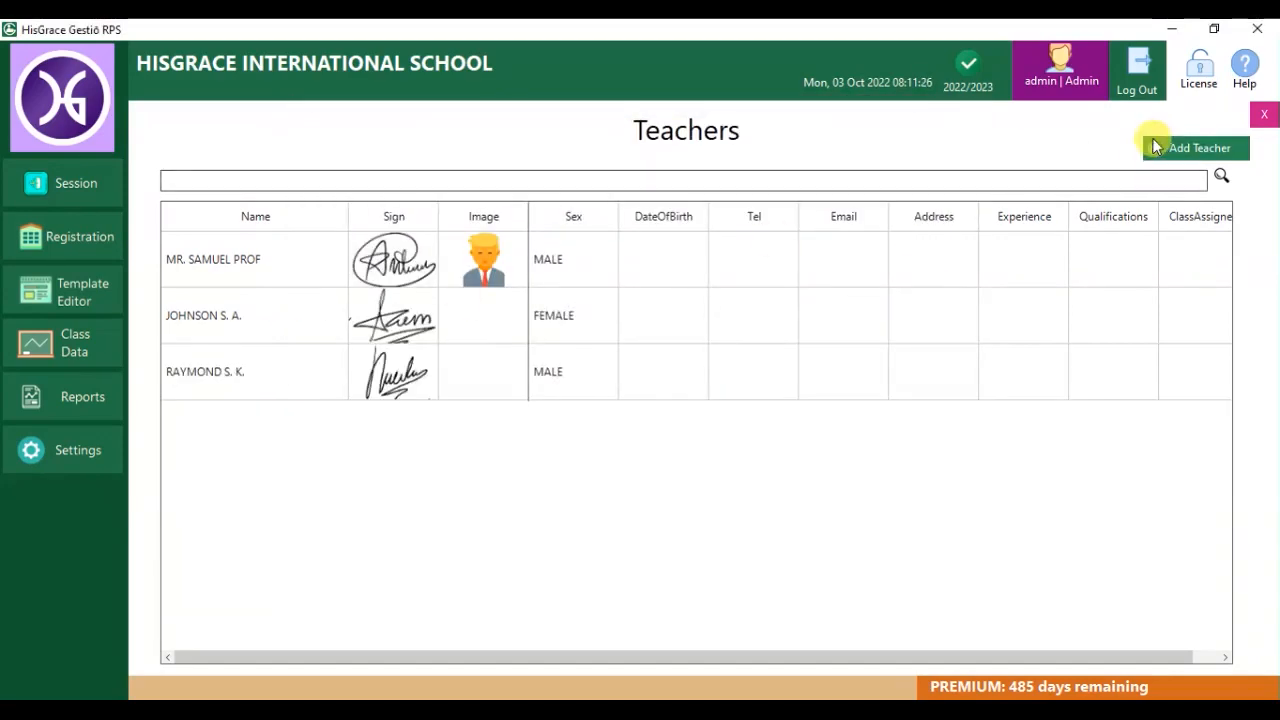
Register class PRIMARY 2 with the first listed teacher as its class teacher.
click(1264, 114)
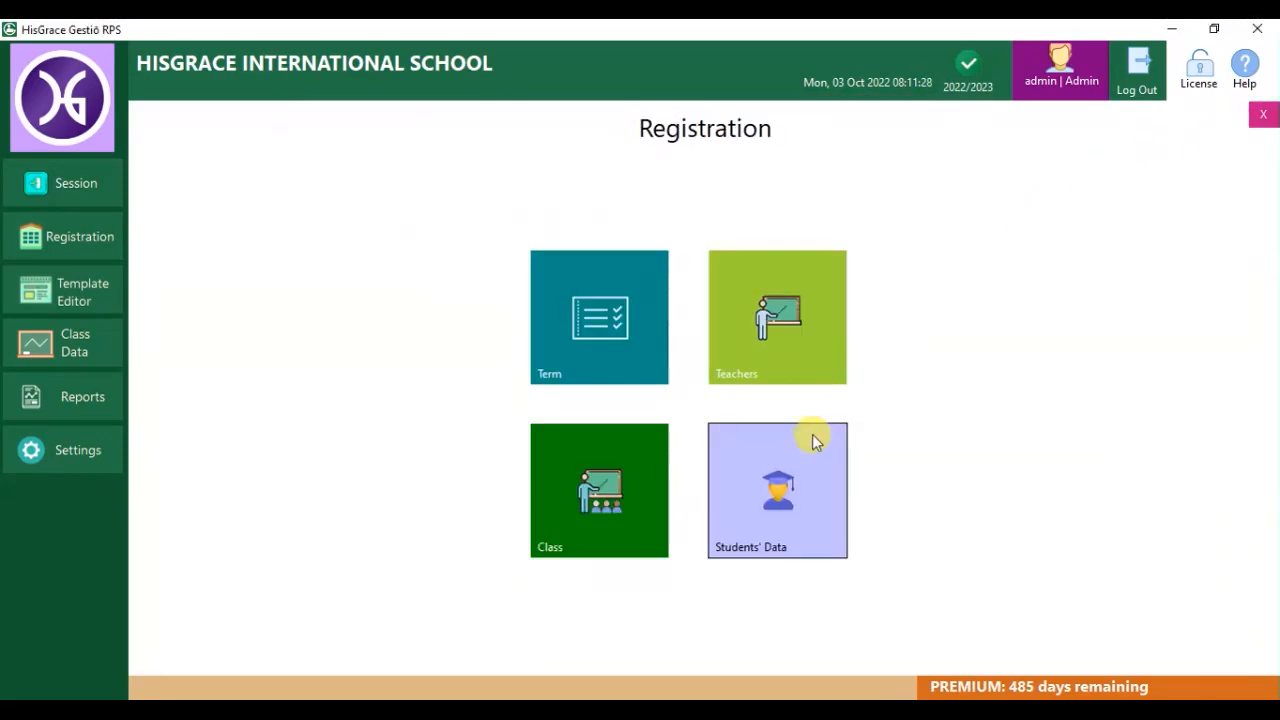
click(639, 487)
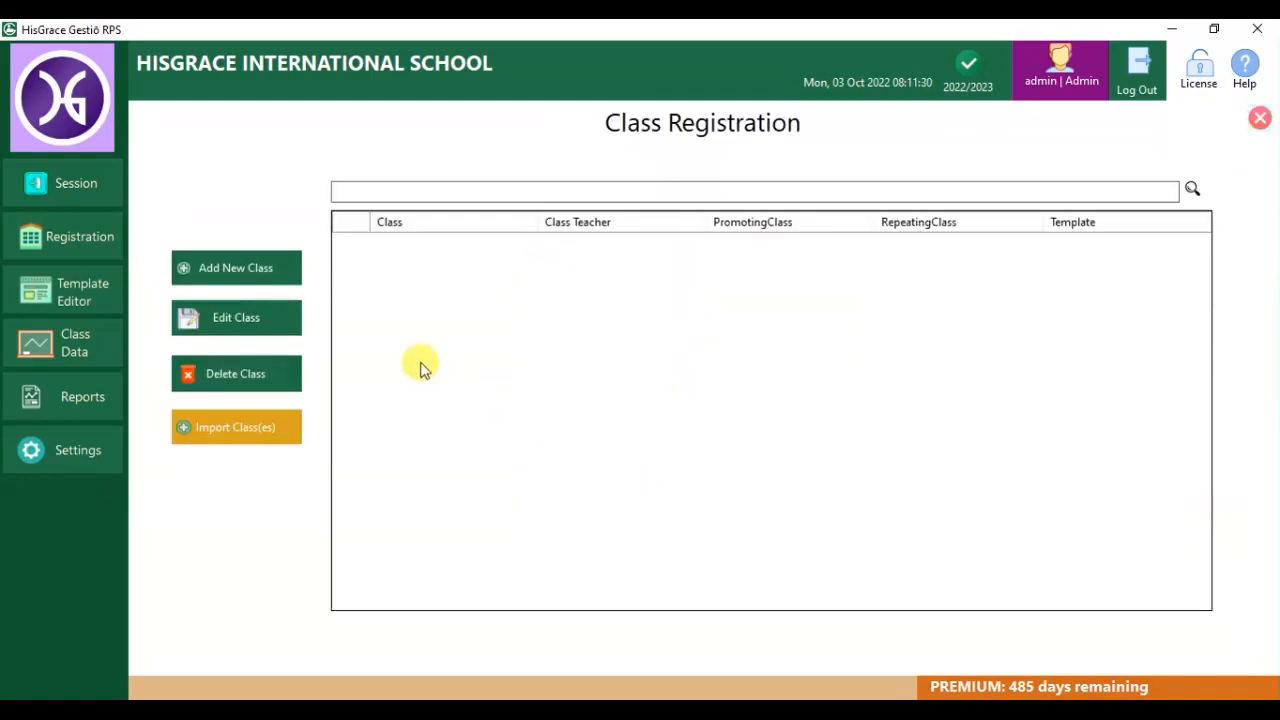
click(230, 270)
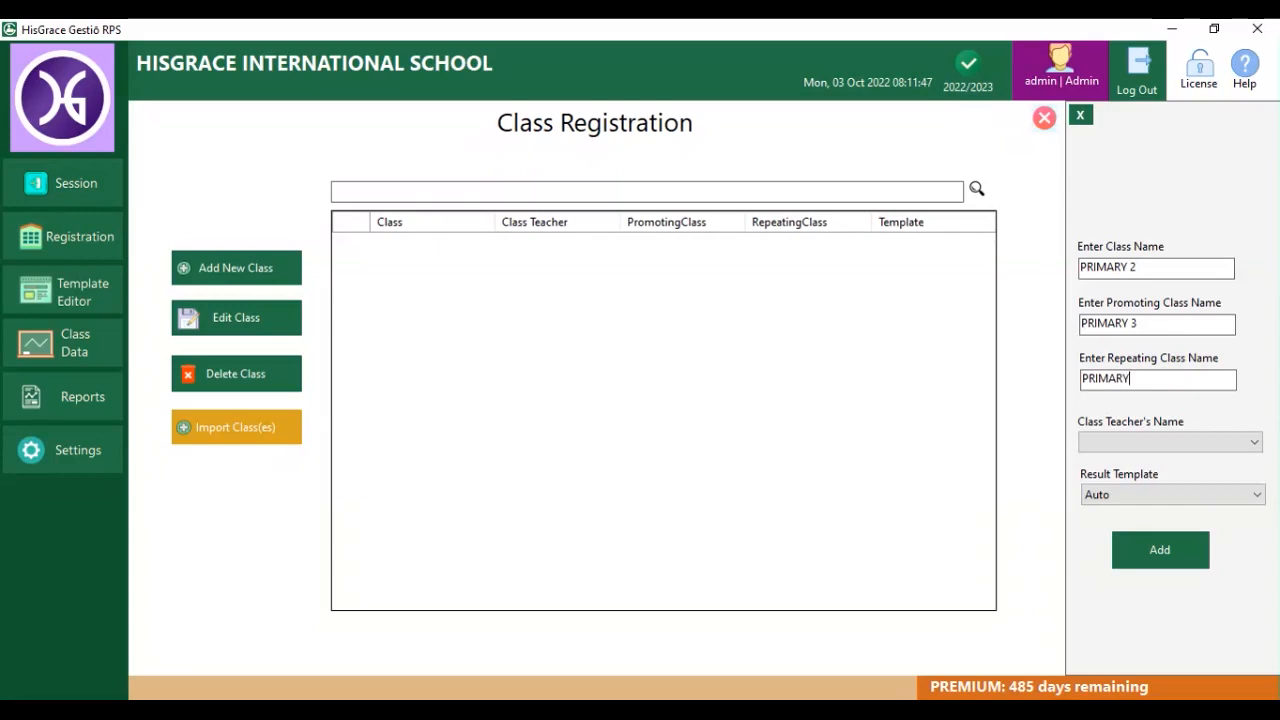
click(1210, 445)
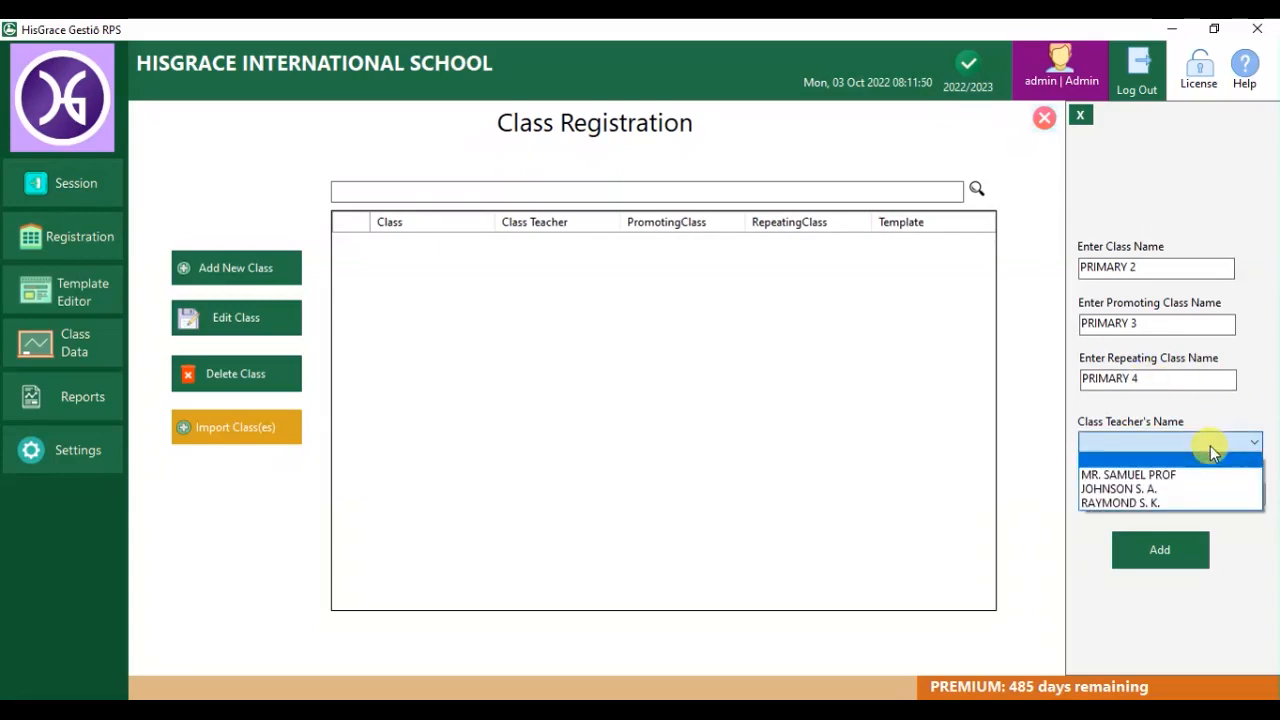
click(1185, 466)
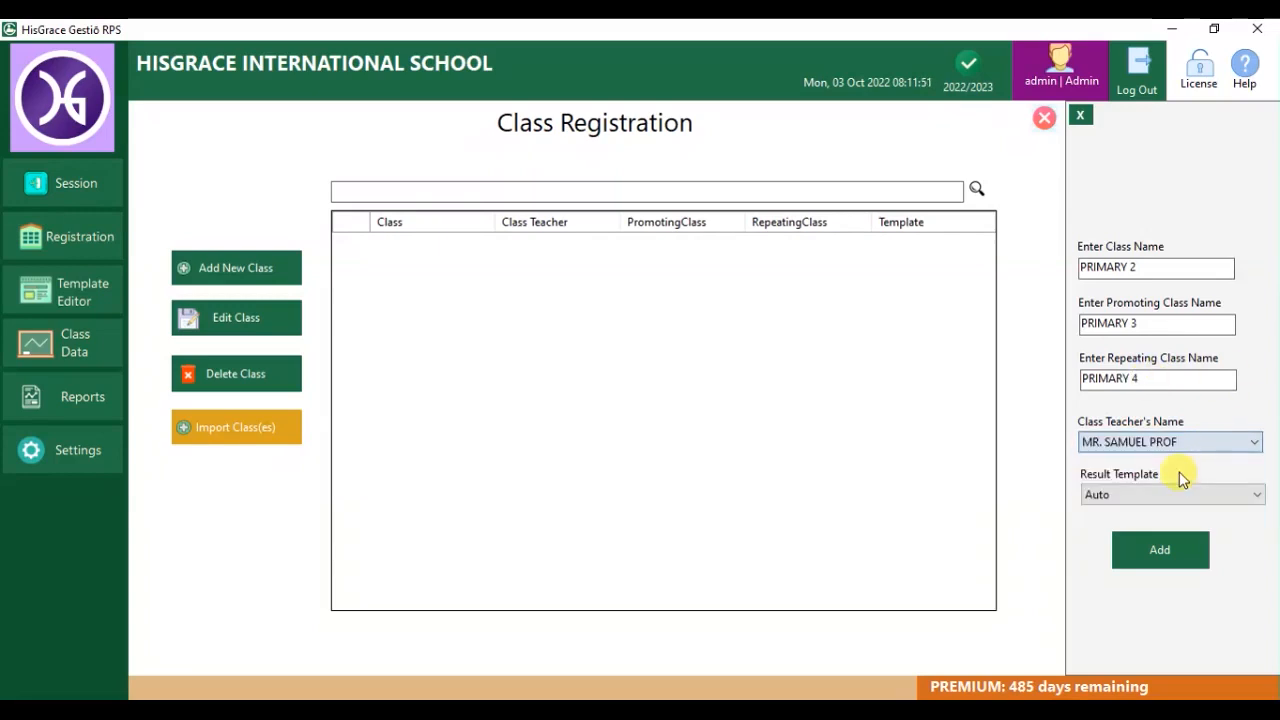
click(1166, 540)
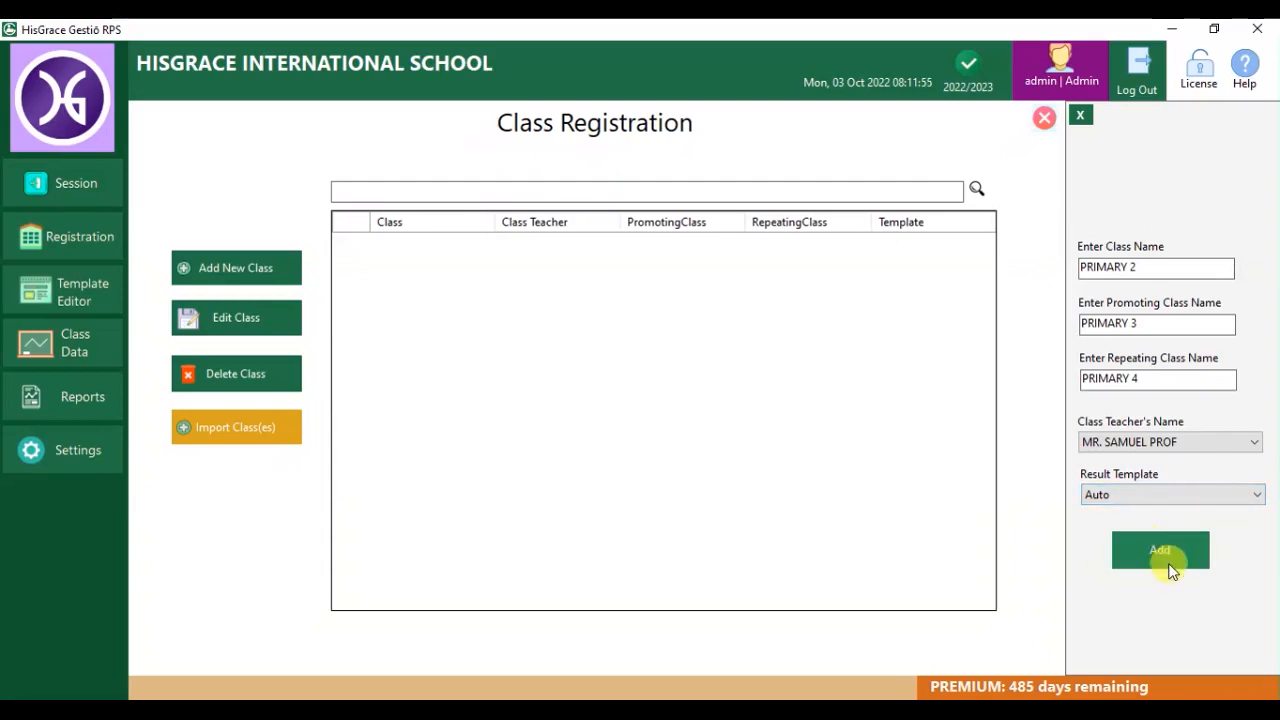
click(655, 430)
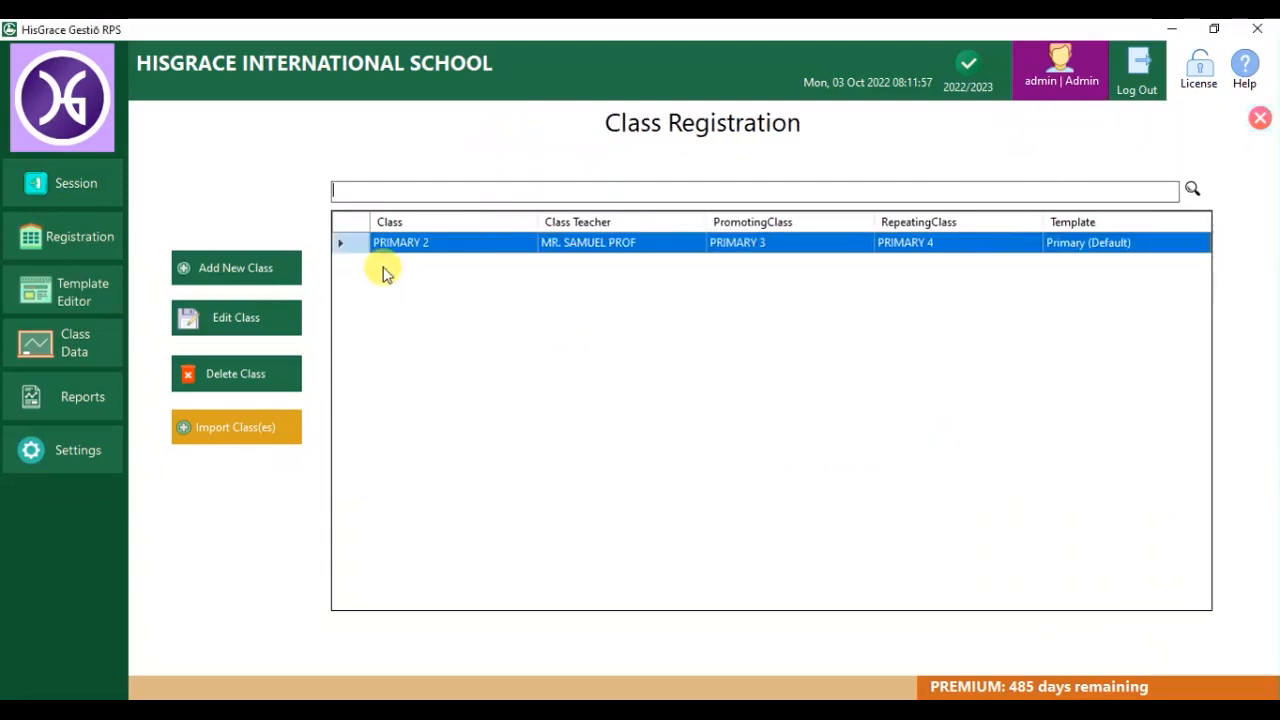
Register J. S. S. 1A, promoting to J. S. S. 2 B, with the second teacher as class teacher.
click(255, 270)
text(J. S. S. 1A)
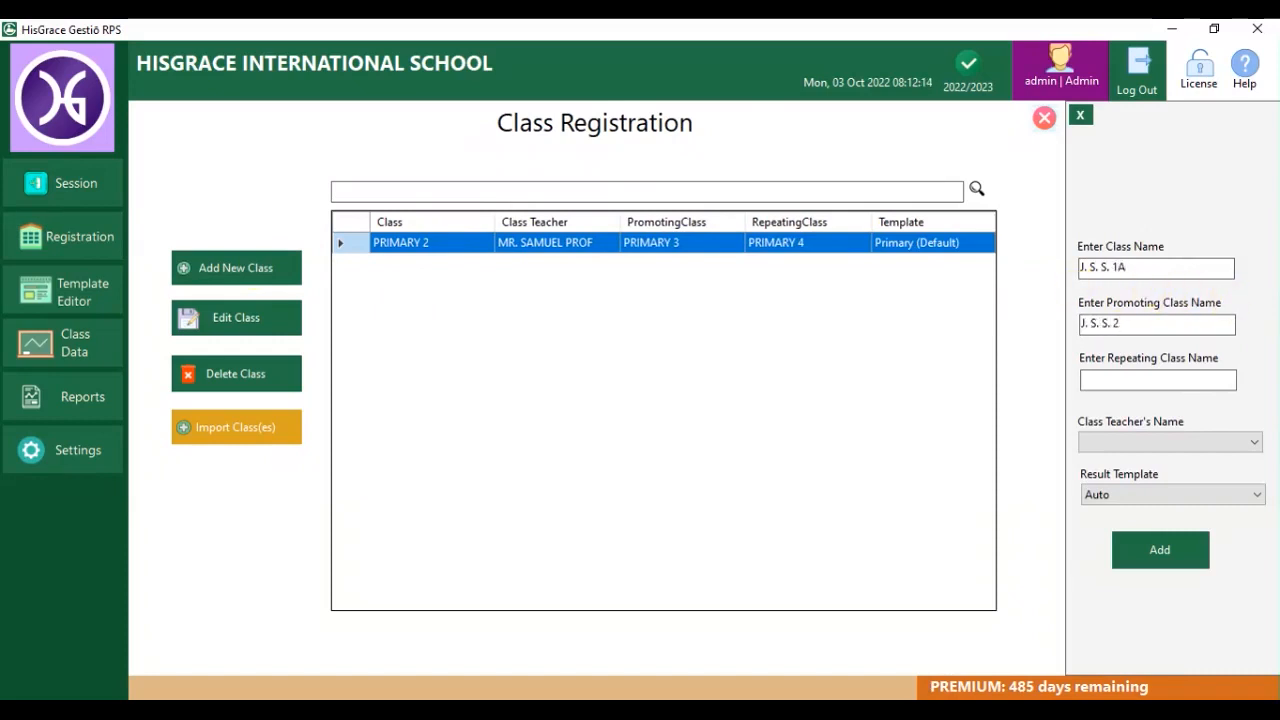
drag(1131, 268, 1080, 268)
key(ctrl+c)
click(1115, 379)
key(ctrl+v)
click(1151, 442)
click(1135, 489)
click(1122, 550)
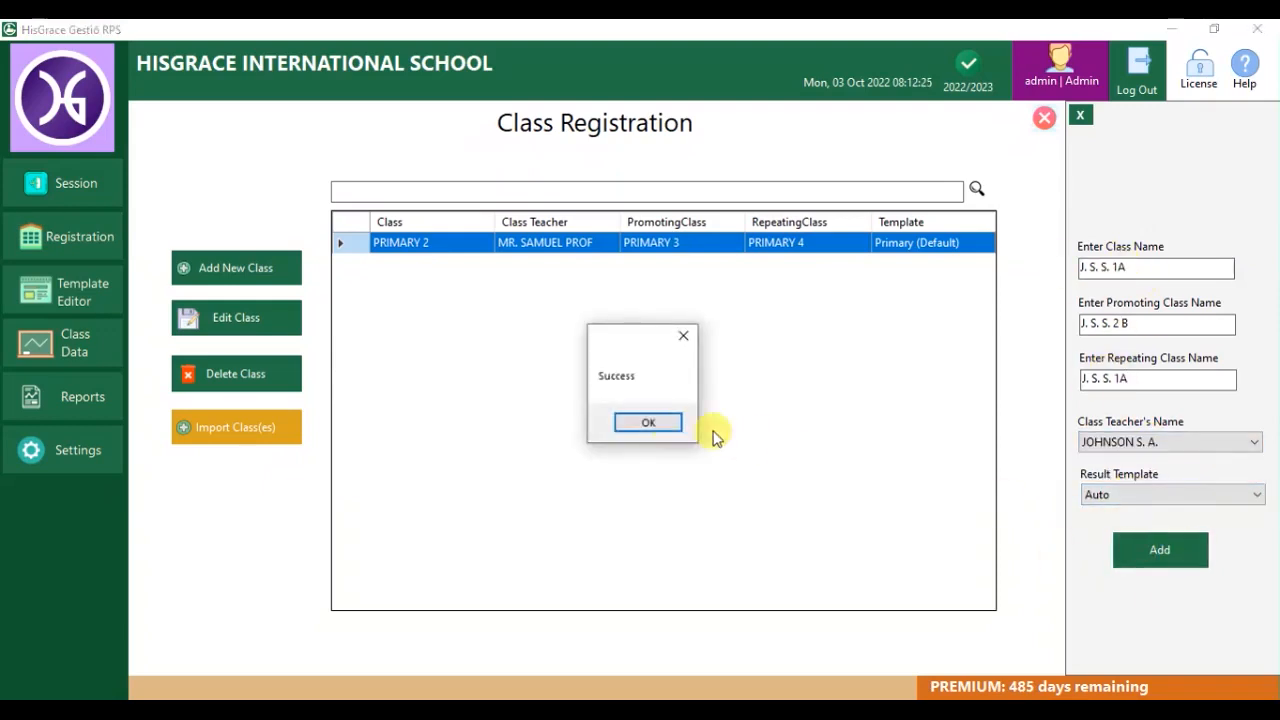
click(660, 424)
click(1262, 118)
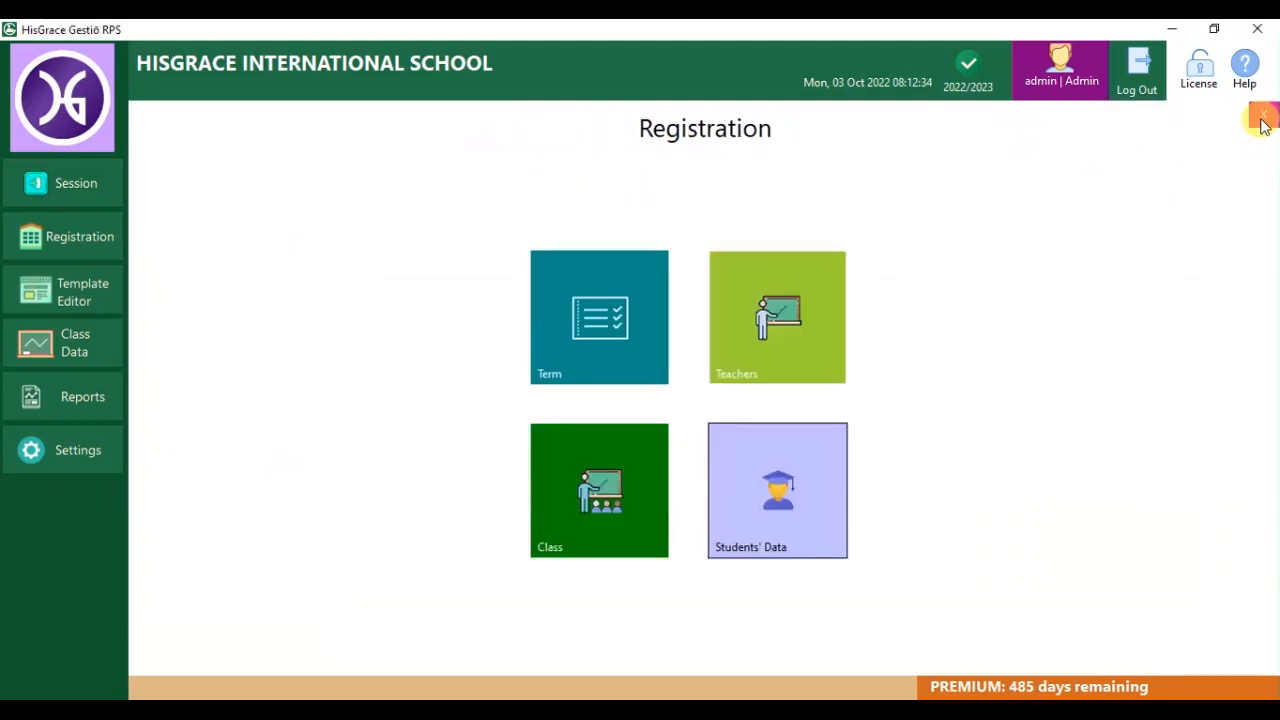
Register a female student in J. S. S. 1A with admission number 09.
click(714, 500)
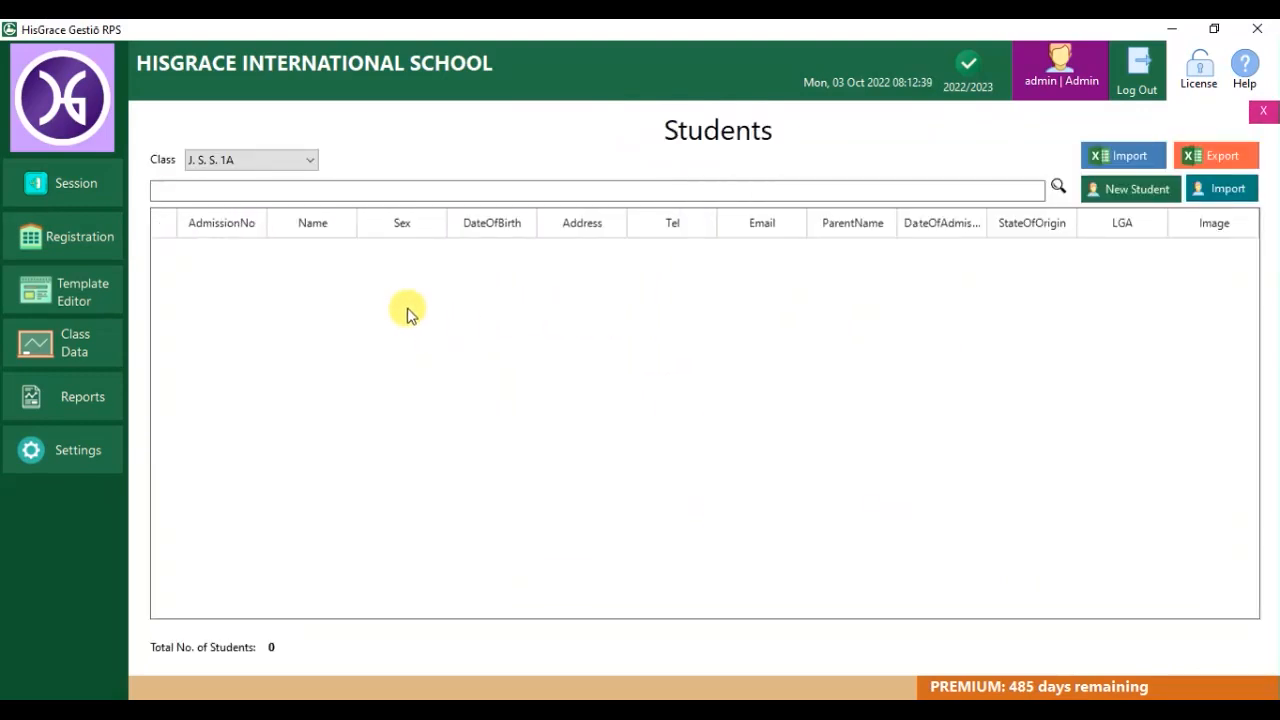
click(1140, 192)
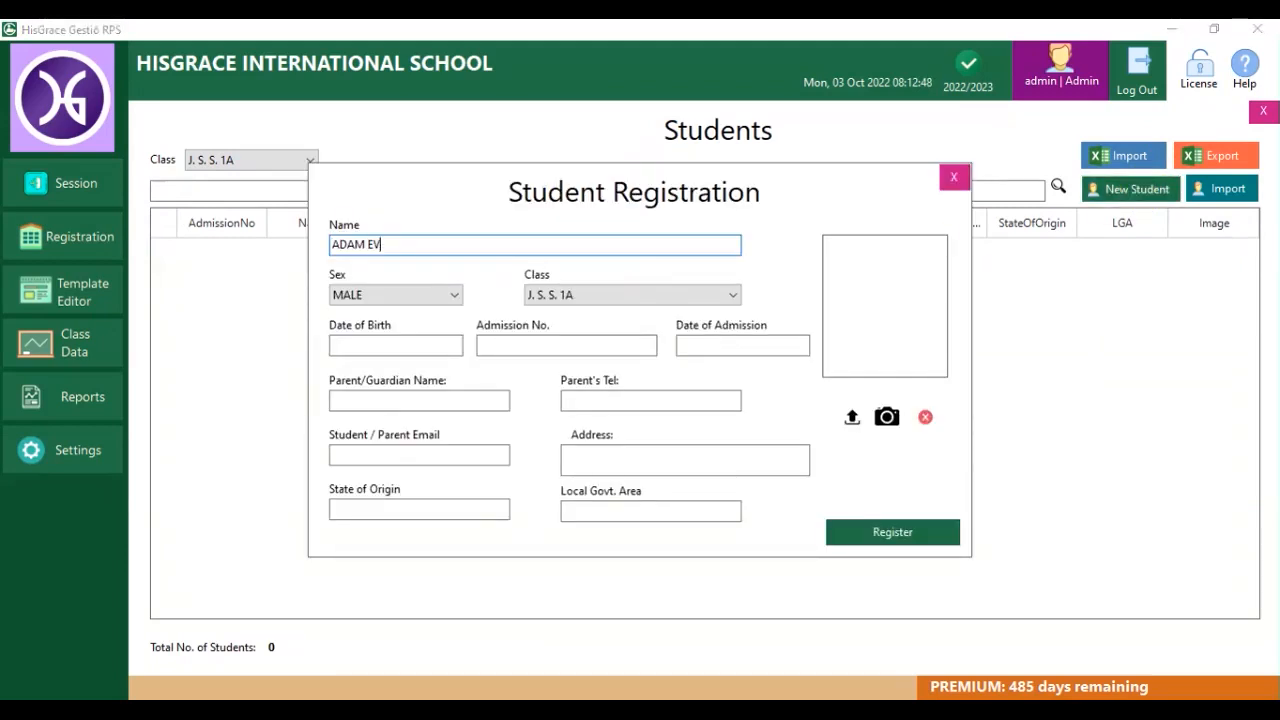
click(400, 294)
click(395, 325)
click(600, 295)
click(595, 310)
click(500, 346)
text(09)
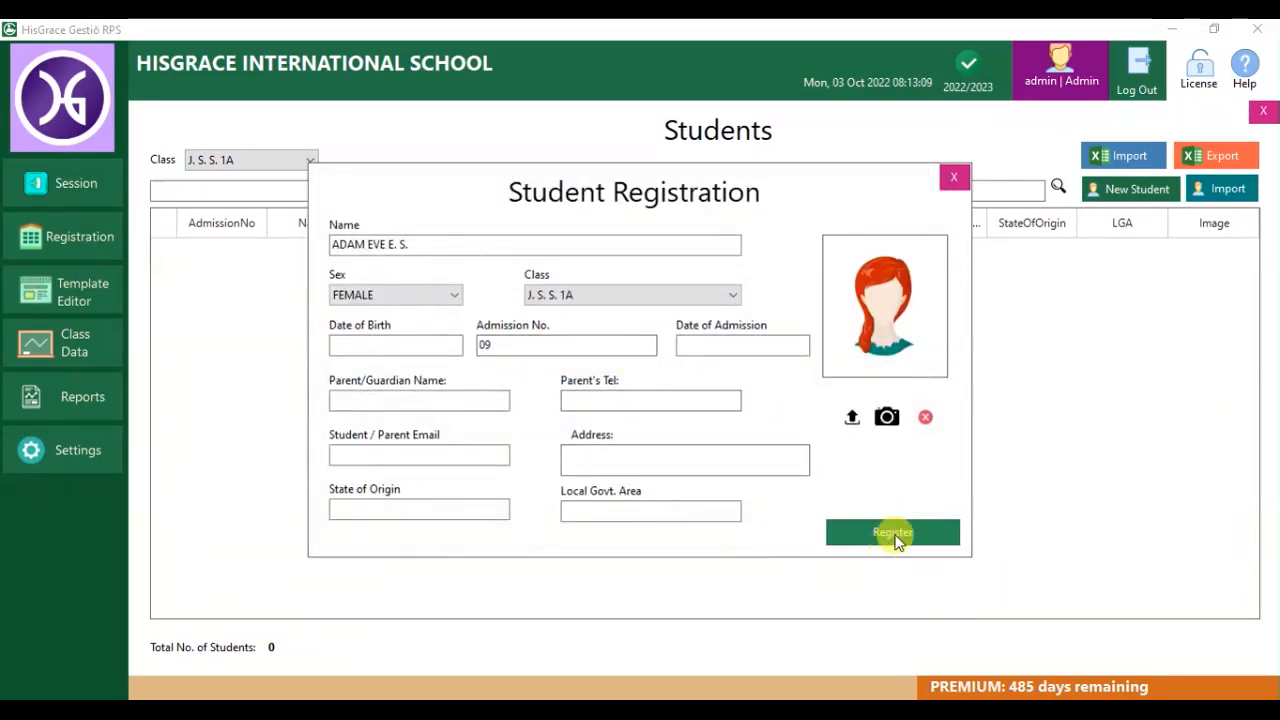
click(895, 535)
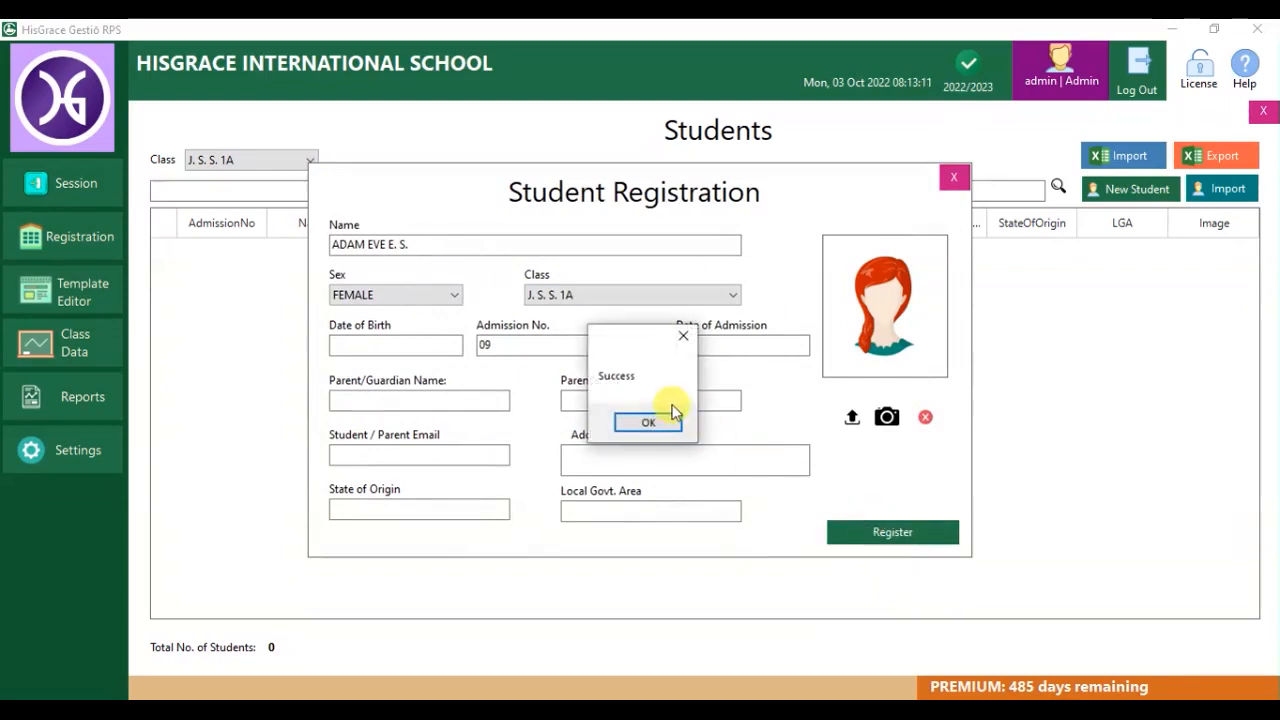
click(648, 423)
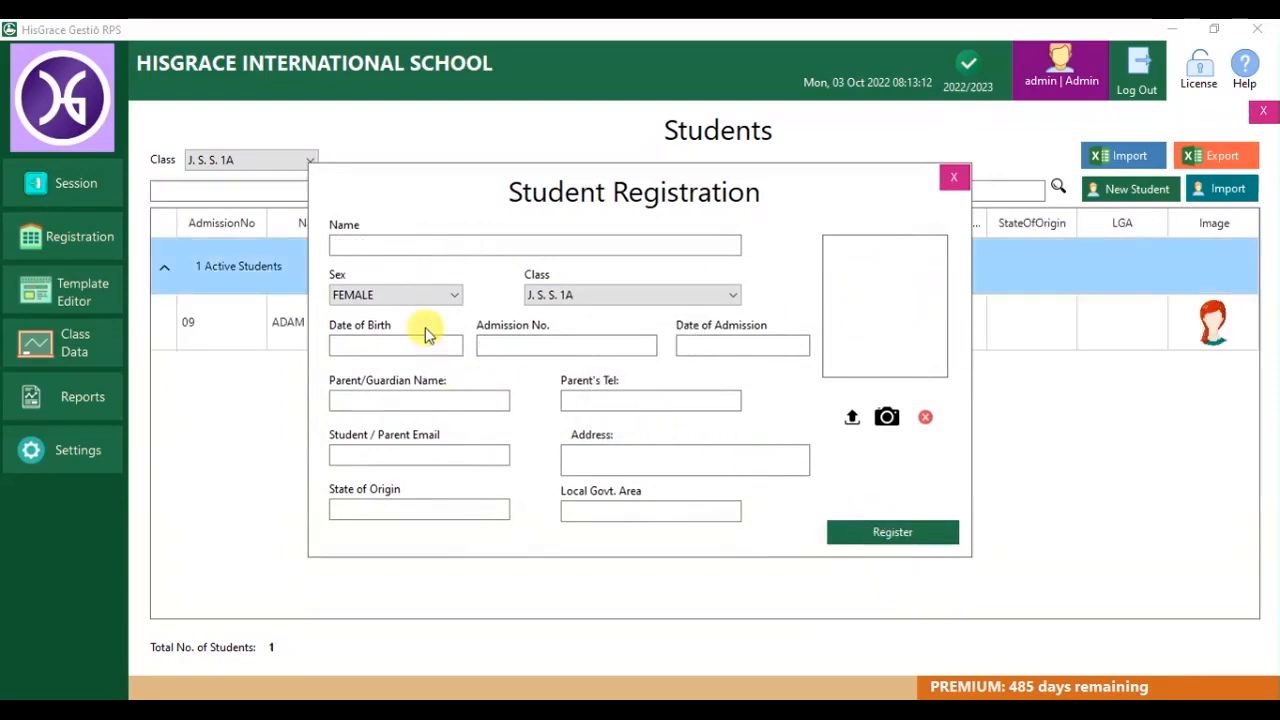
Register a second student, male, using the man's portrait as the passport photo.
click(436, 240)
text(THOMAS)
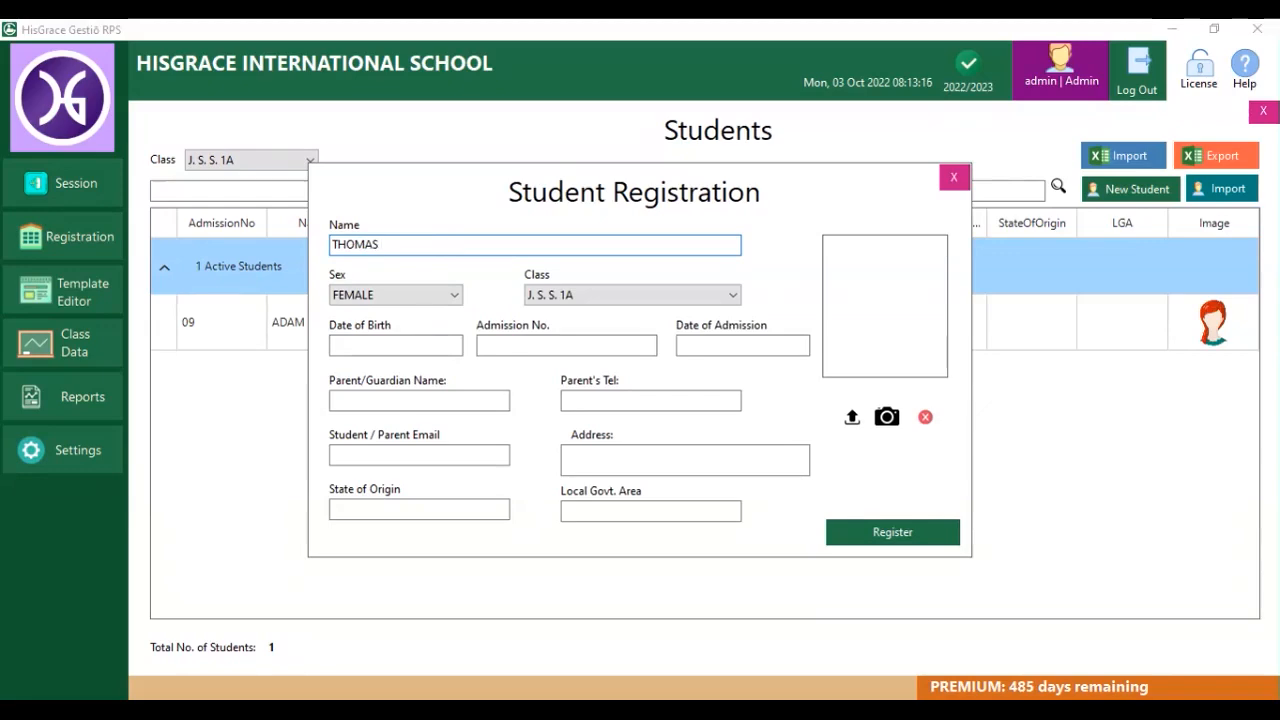
click(405, 296)
click(370, 309)
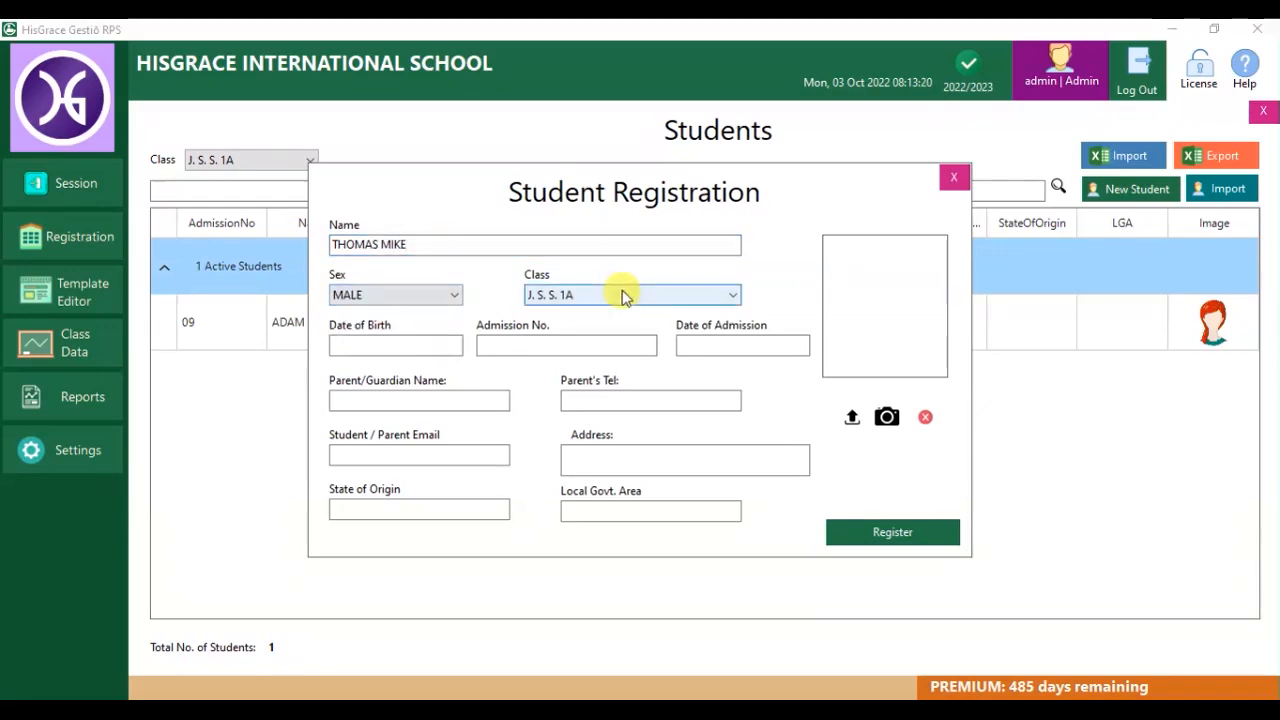
click(851, 417)
scroll(785, 391, down, 1)
double_click(752, 305)
click(531, 345)
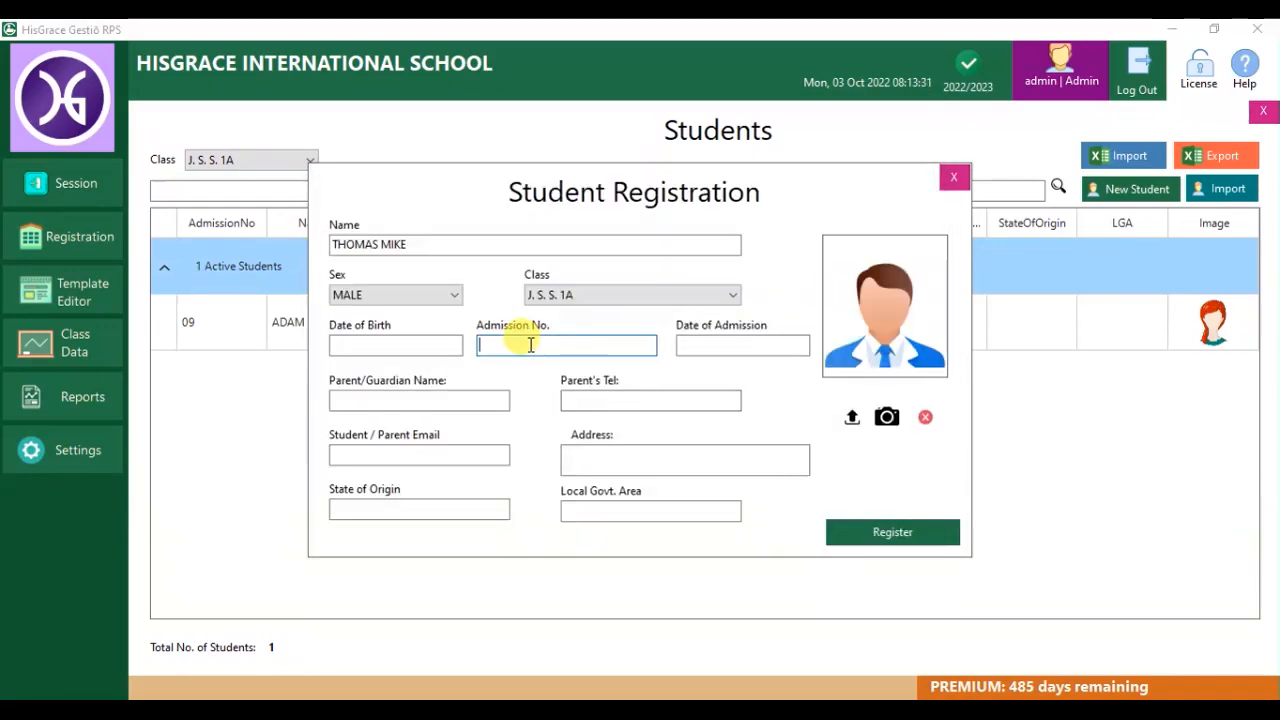
click(892, 532)
click(646, 420)
Register a student with admission number 06, close the form, and switch to class PRIMARY 2.
click(420, 245)
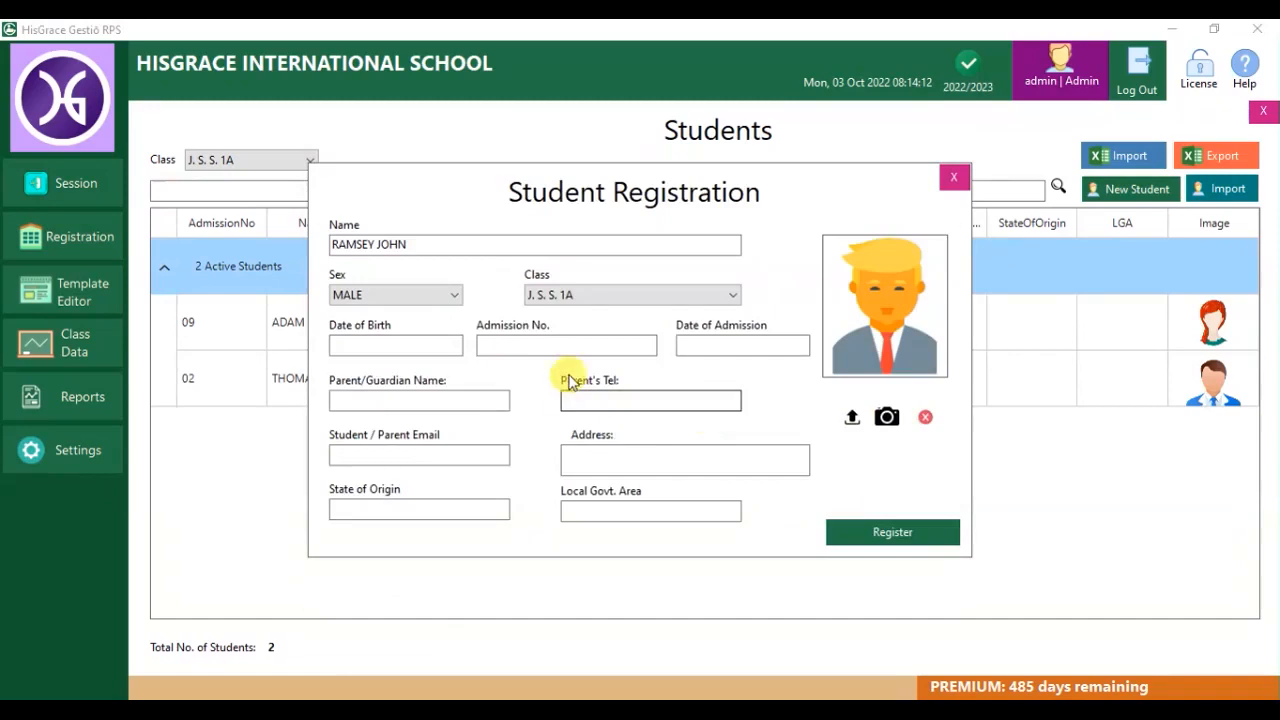
click(548, 346)
text(06)
click(892, 532)
key(Return)
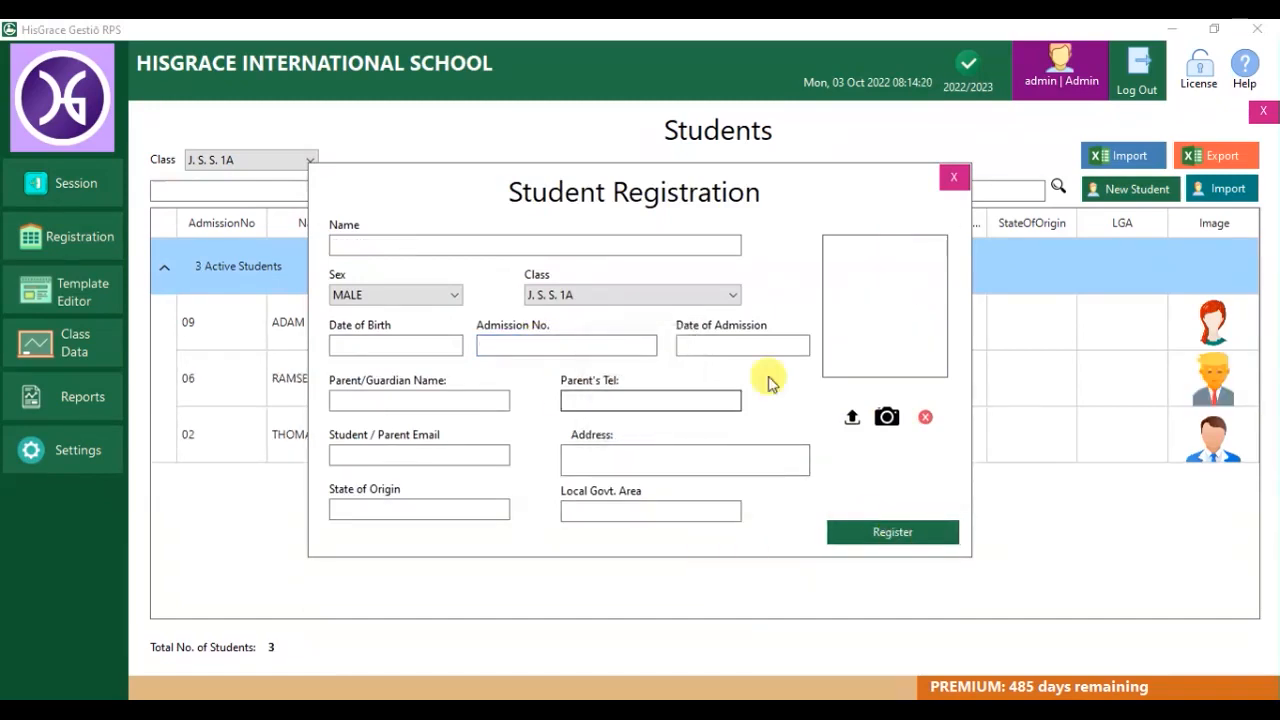
click(953, 178)
click(310, 160)
click(280, 195)
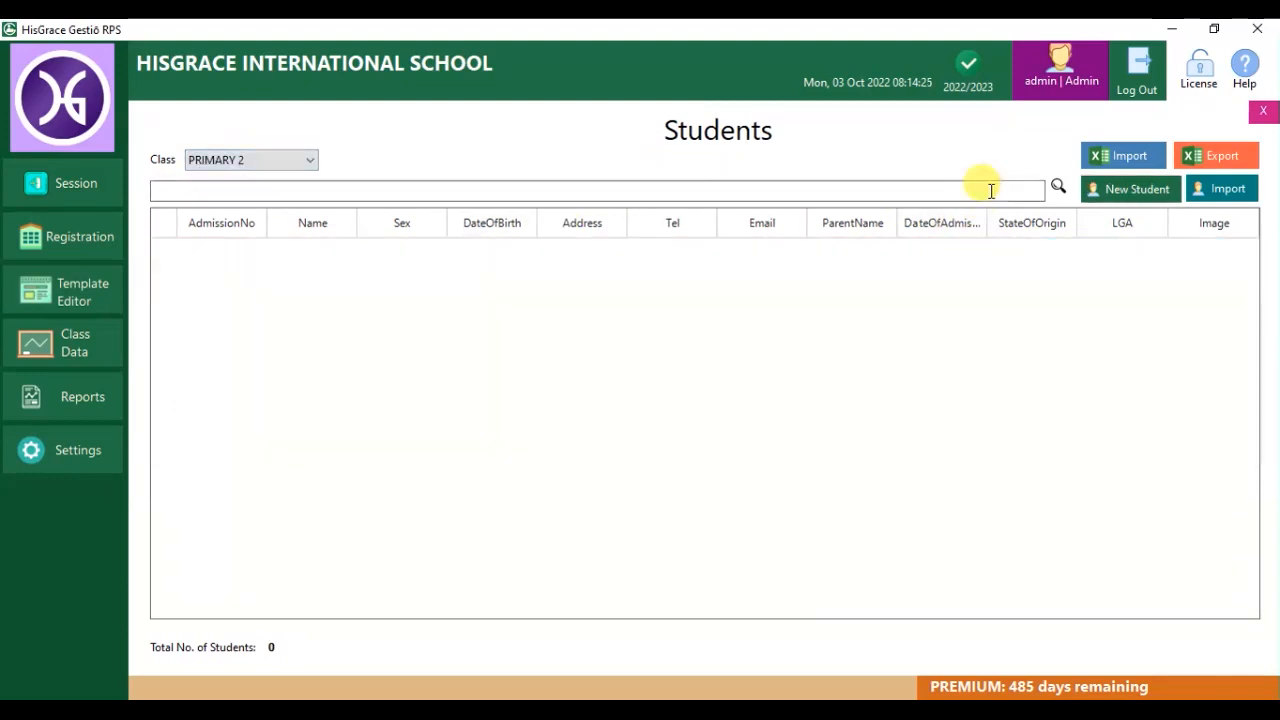
Register a new PRIMARY 2 student with admission number 09.
click(1125, 190)
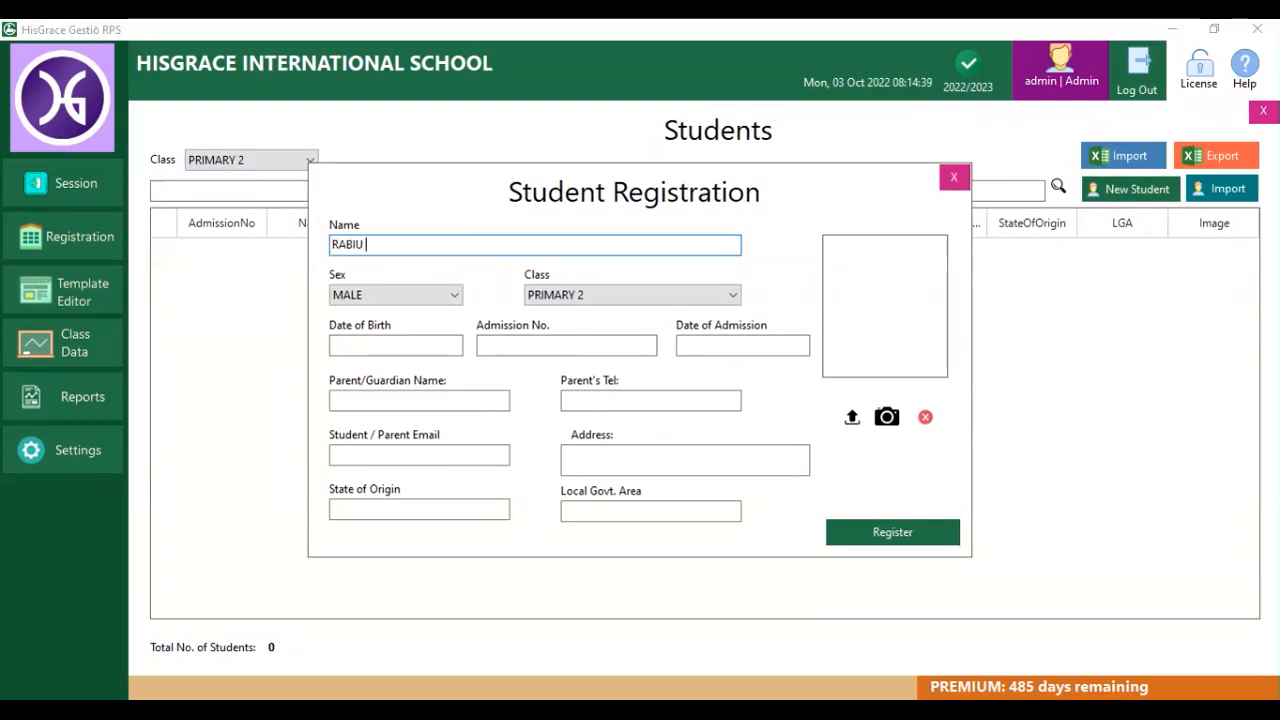
click(560, 343)
text(09)
click(892, 532)
click(640, 424)
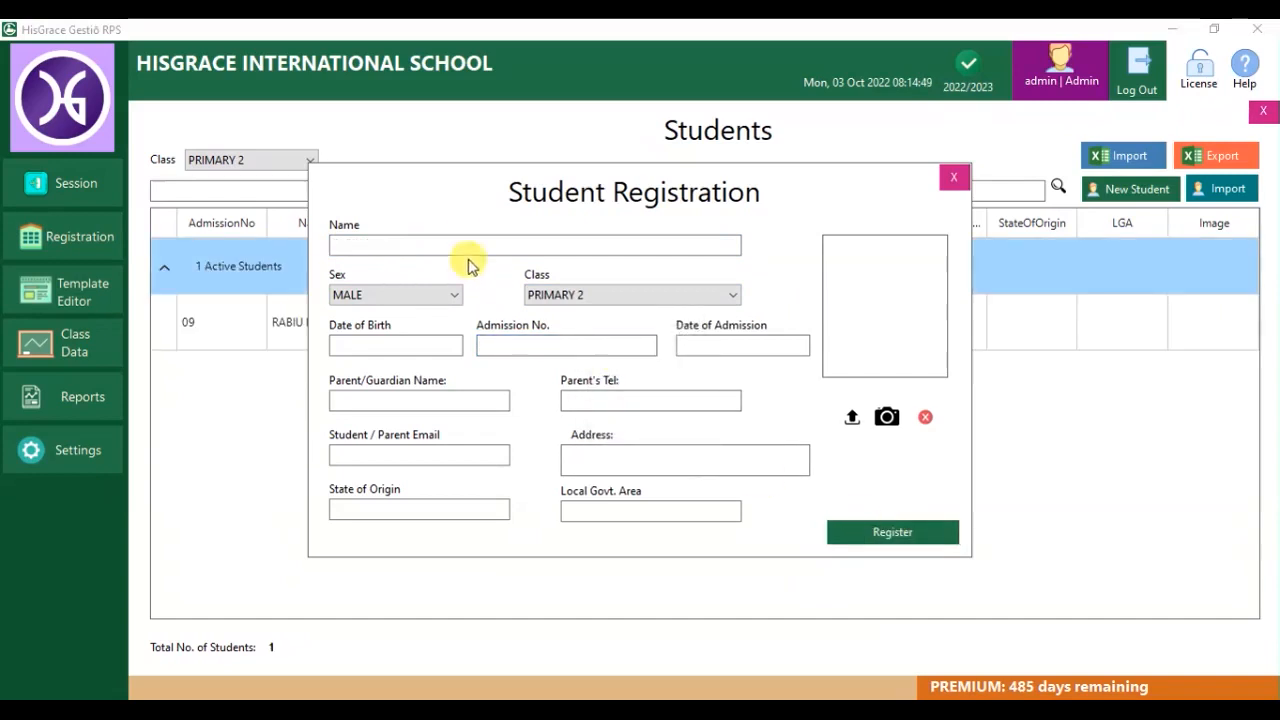
click(950, 180)
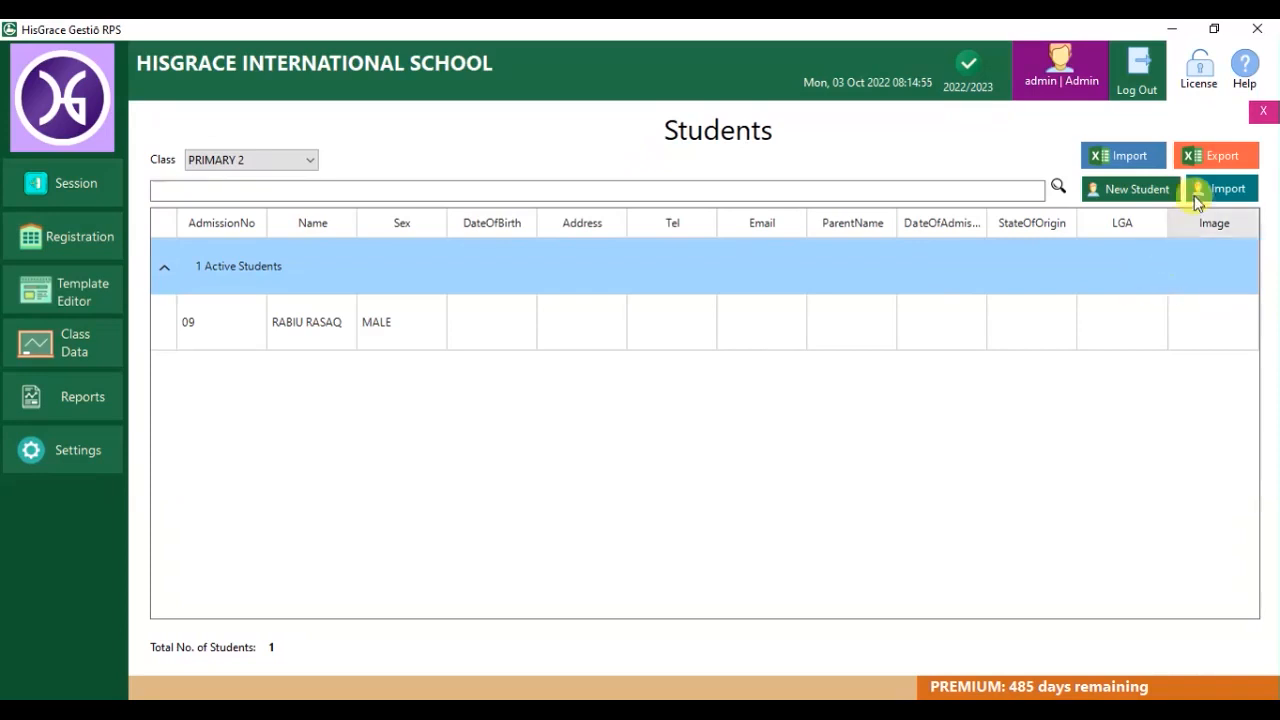
Export the PRIMARY 2 class list to an Excel file on the Desktop.
click(1190, 157)
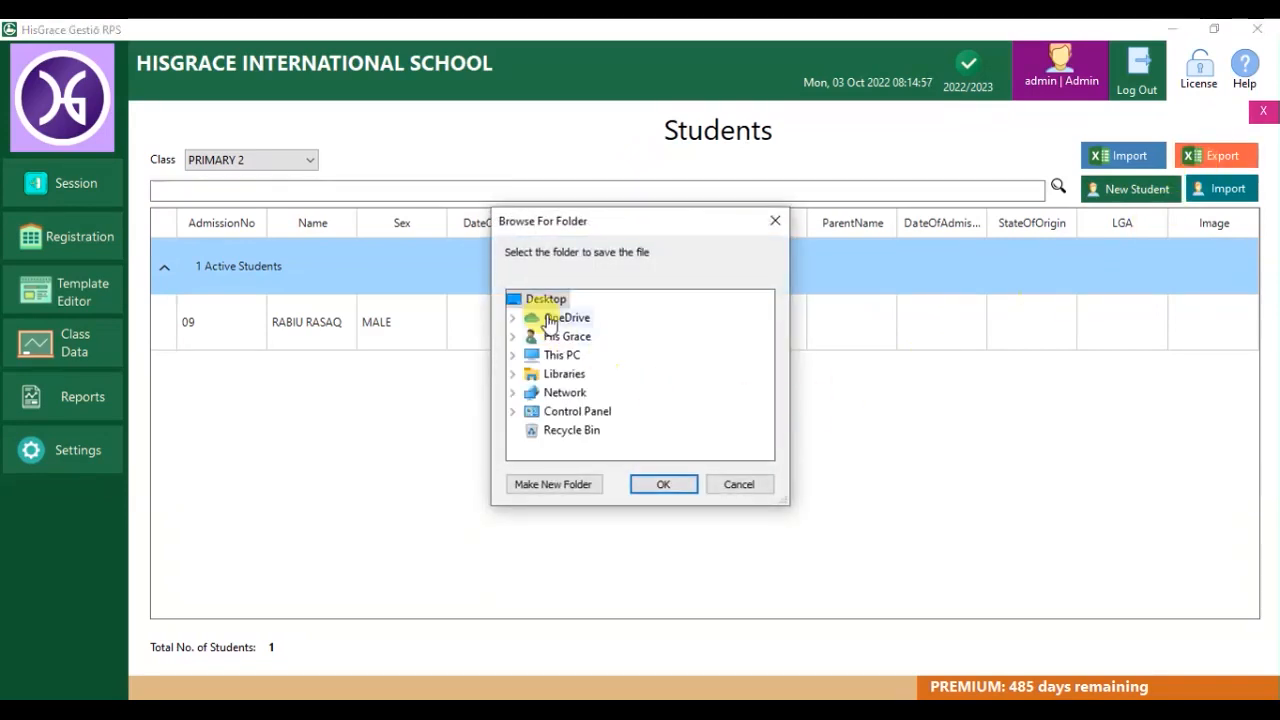
click(658, 482)
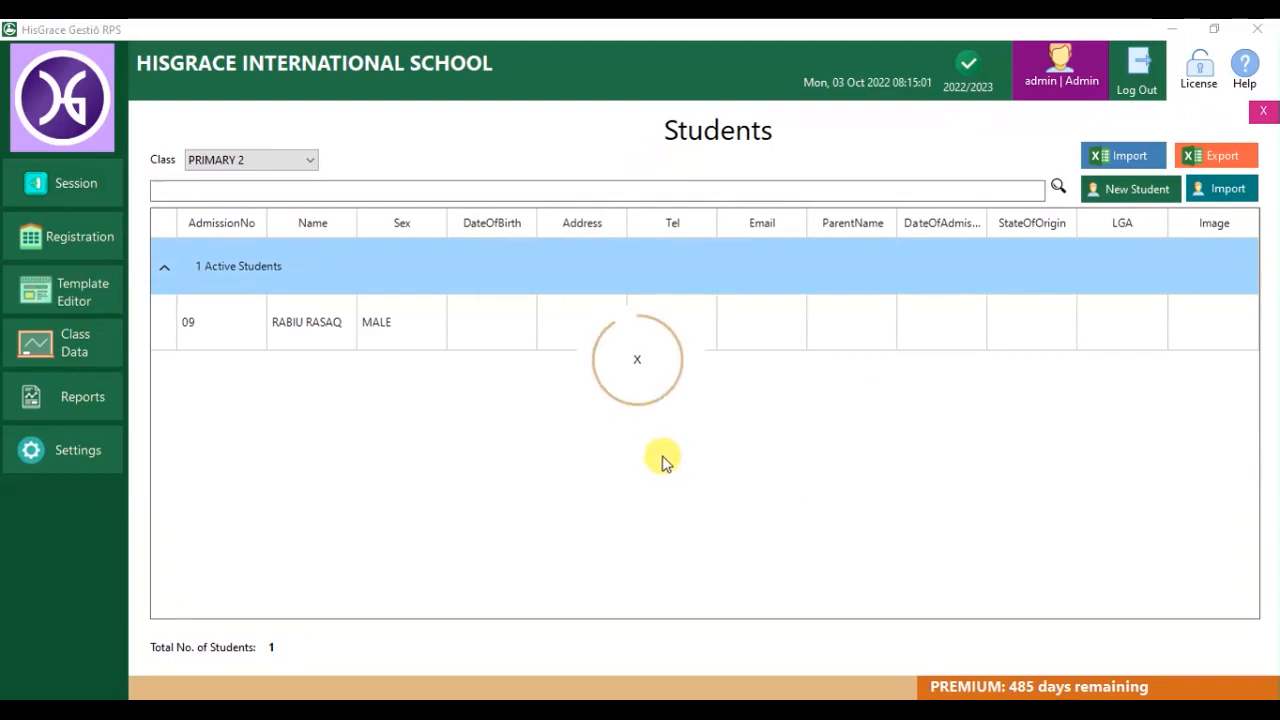
click(668, 420)
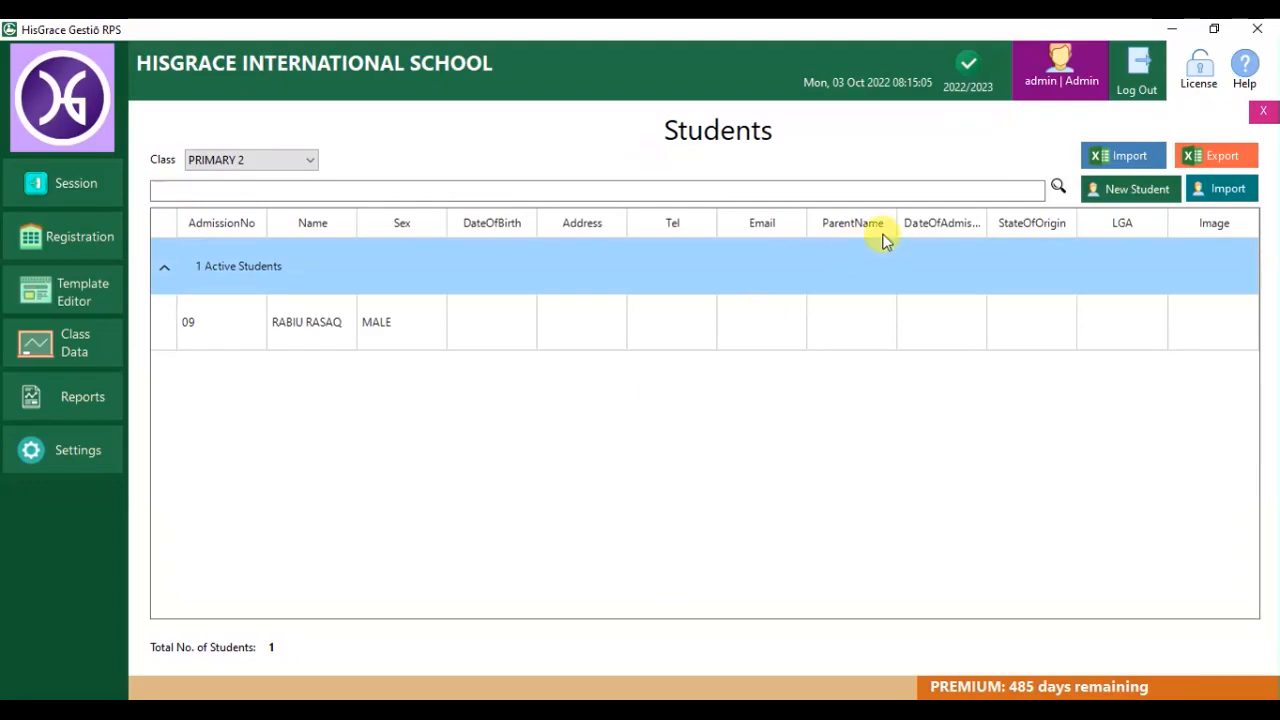
Open the PRIMARY 2 List workbook from the desktop and widen columns B, D and E.
click(1177, 33)
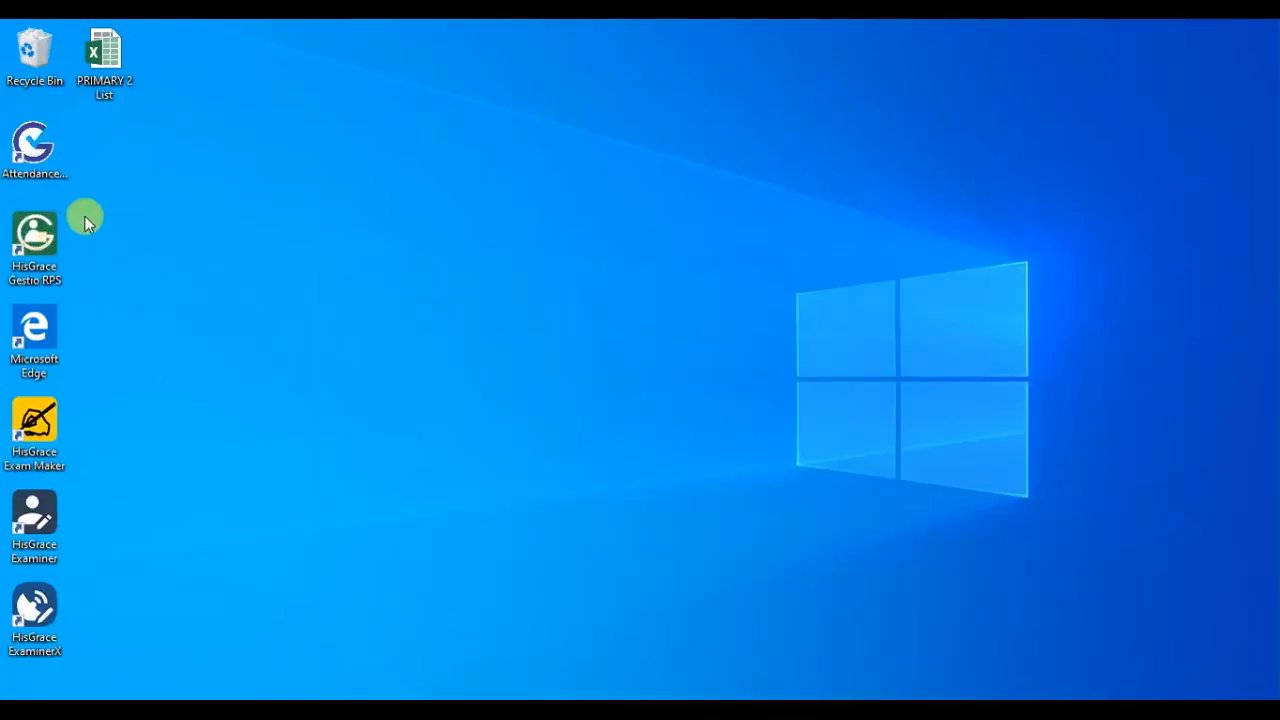
double_click(105, 55)
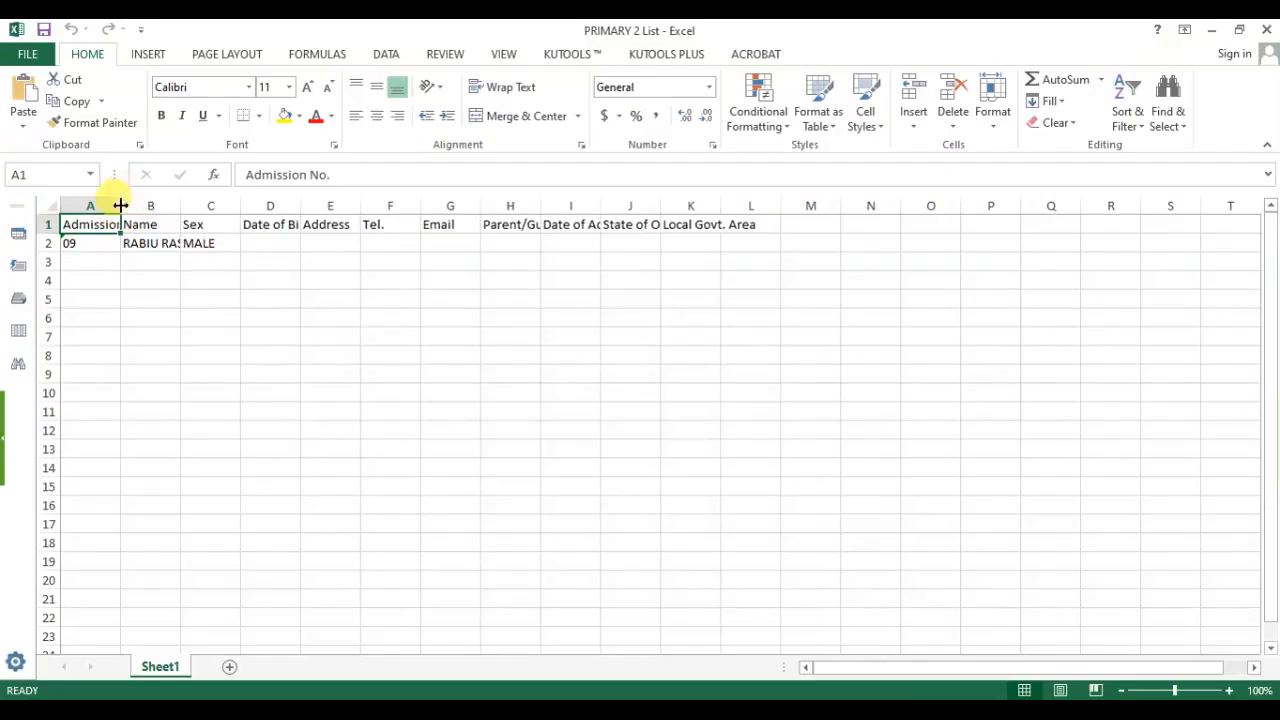
drag(180, 206, 264, 206)
drag(384, 206, 404, 206)
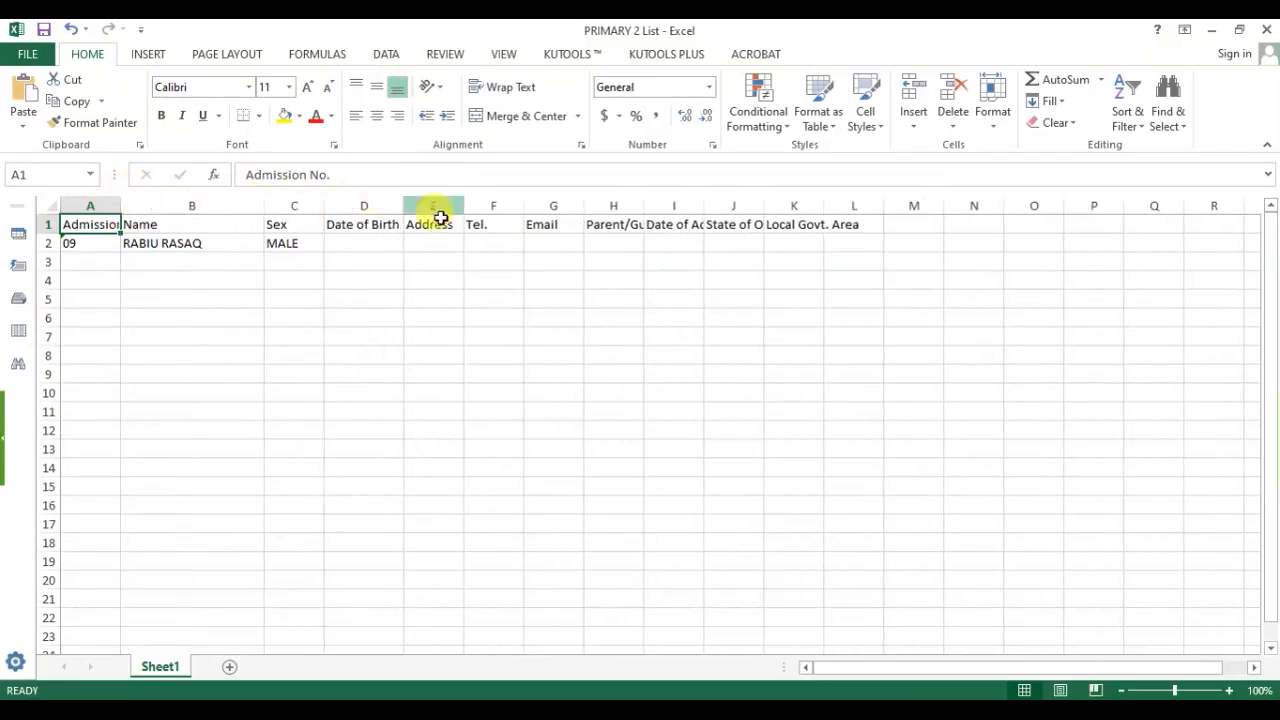
double_click(464, 206)
Add student 10 in row 3 with the student's name and sex F.
key(Down)
key(Down)
text(10)
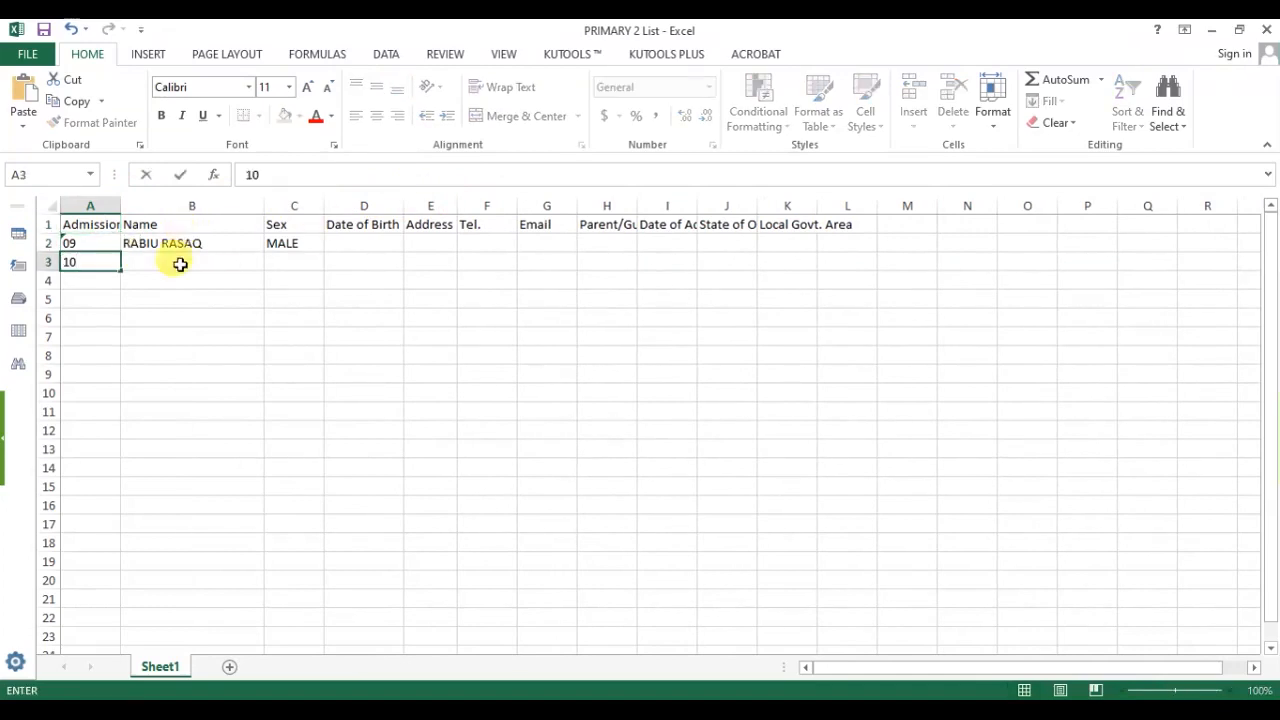
key(Tab)
text(JAMES BOND)
key(Tab)
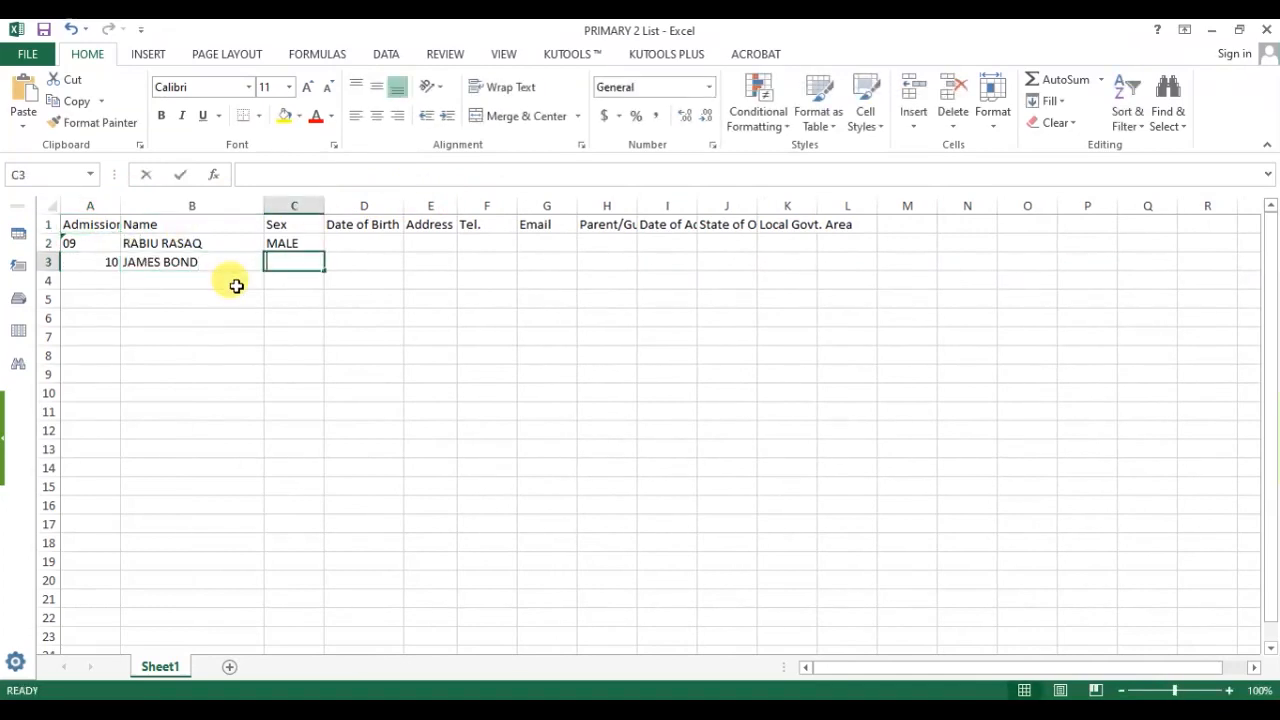
text(F)
Add student K1 in row 4 with sex FEMAIL, then correct the first student's name in B2.
click(108, 279)
text(K1)
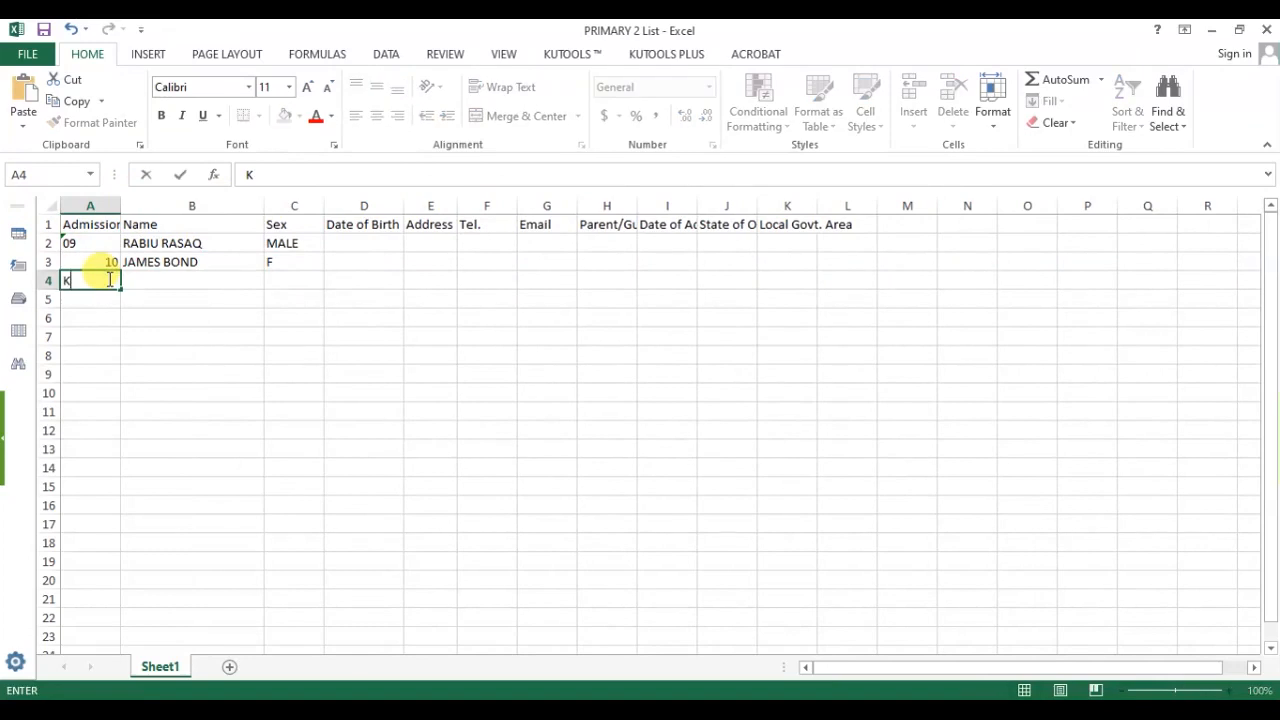
click(149, 284)
key(Tab)
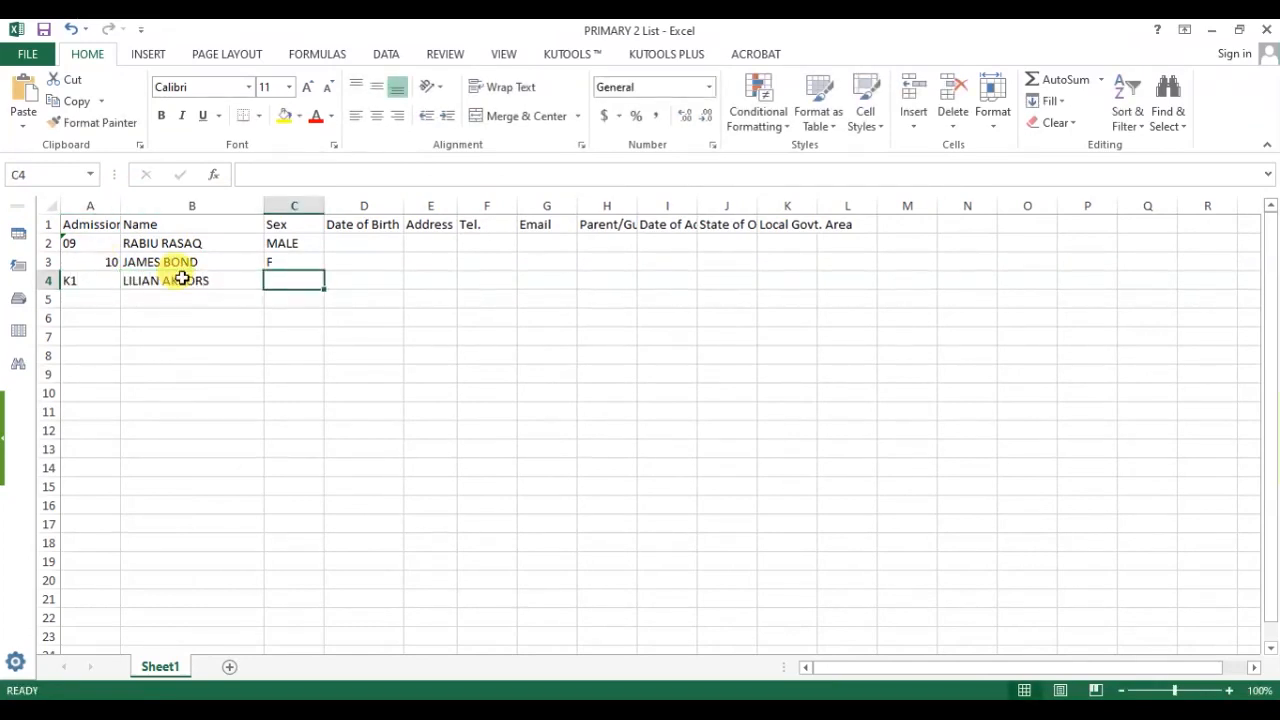
text(FE)
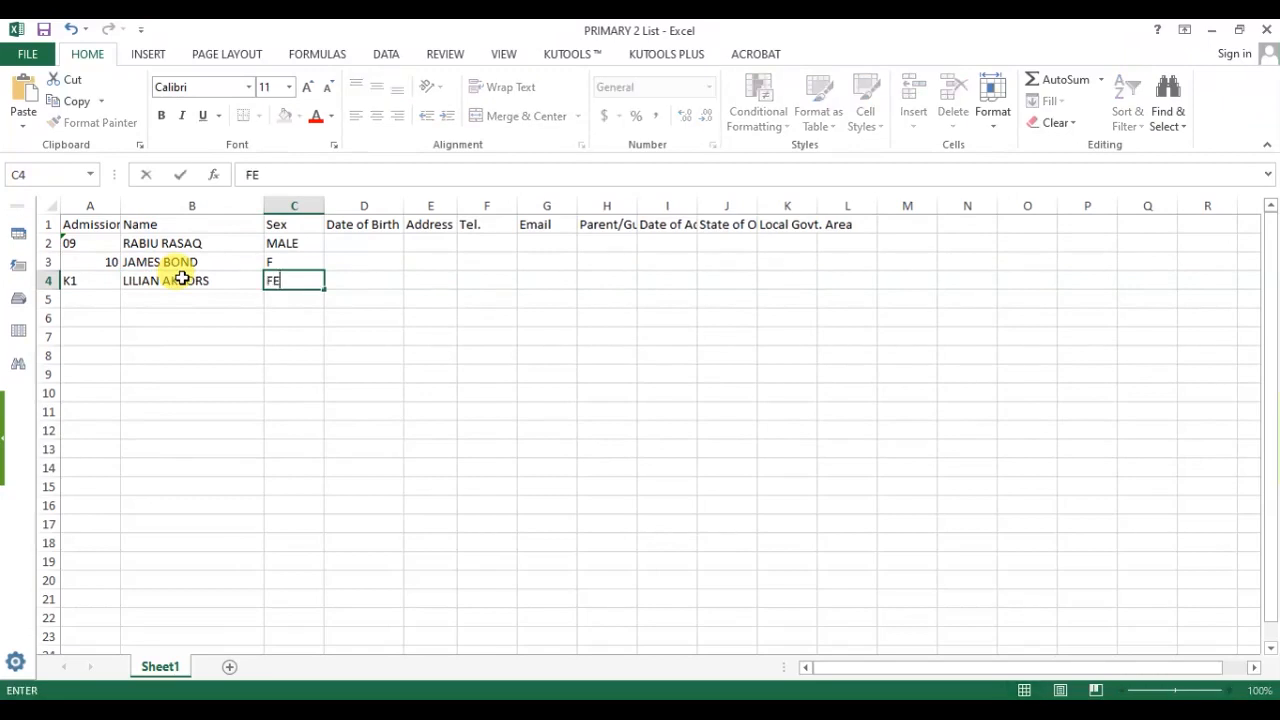
text(MAIL)
key(Return)
double_click(233, 248)
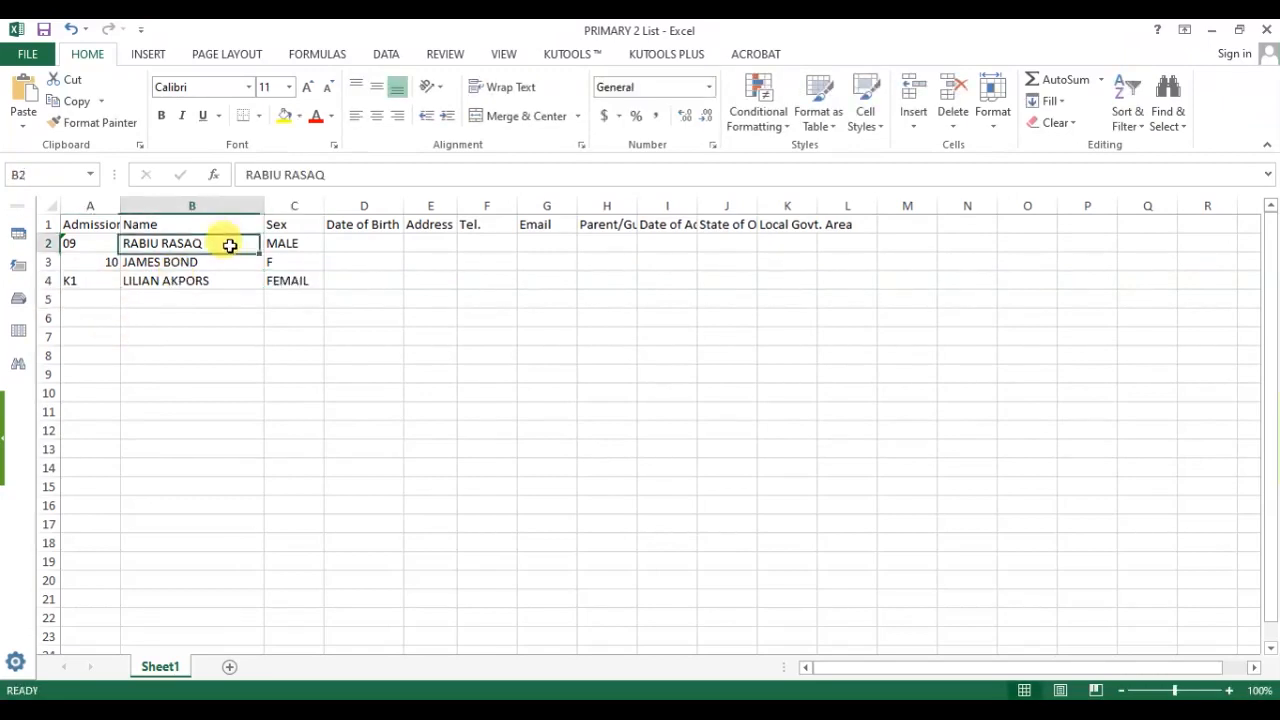
key(Return)
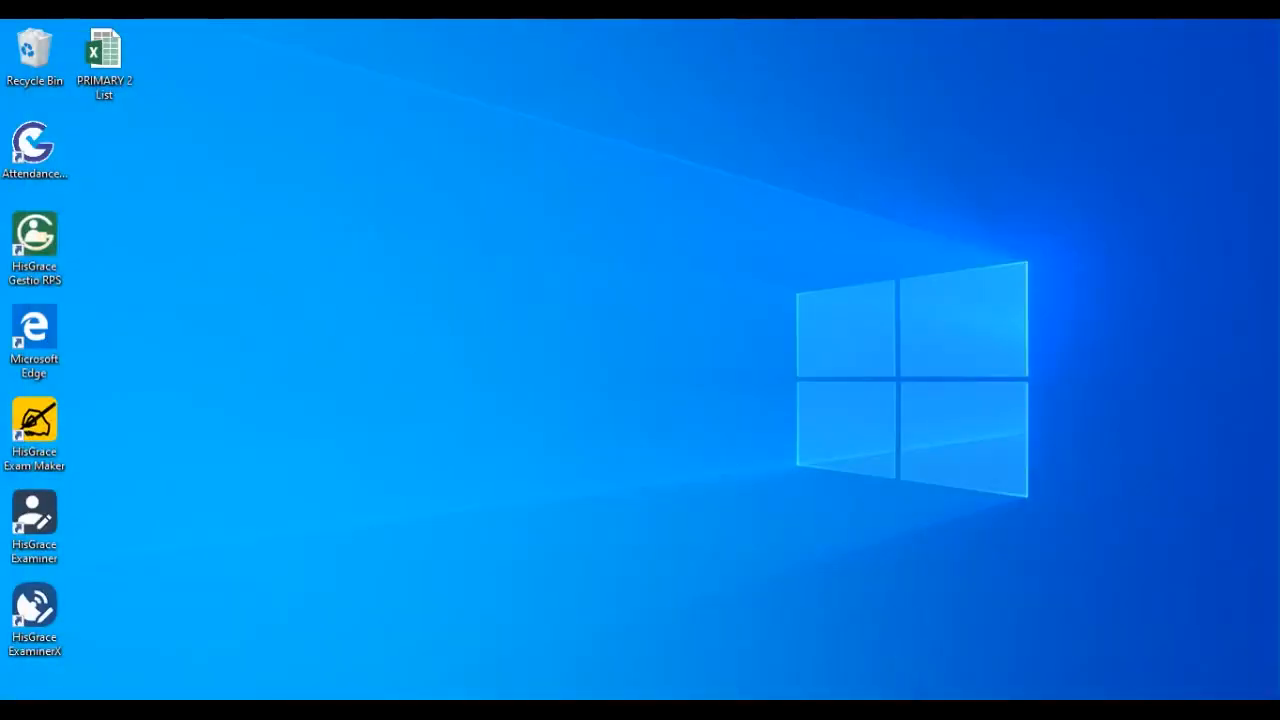
Import PRIMARY 2 List from the Desktop into PRIMARY 2, confirm, and widen the Name column.
click(915, 712)
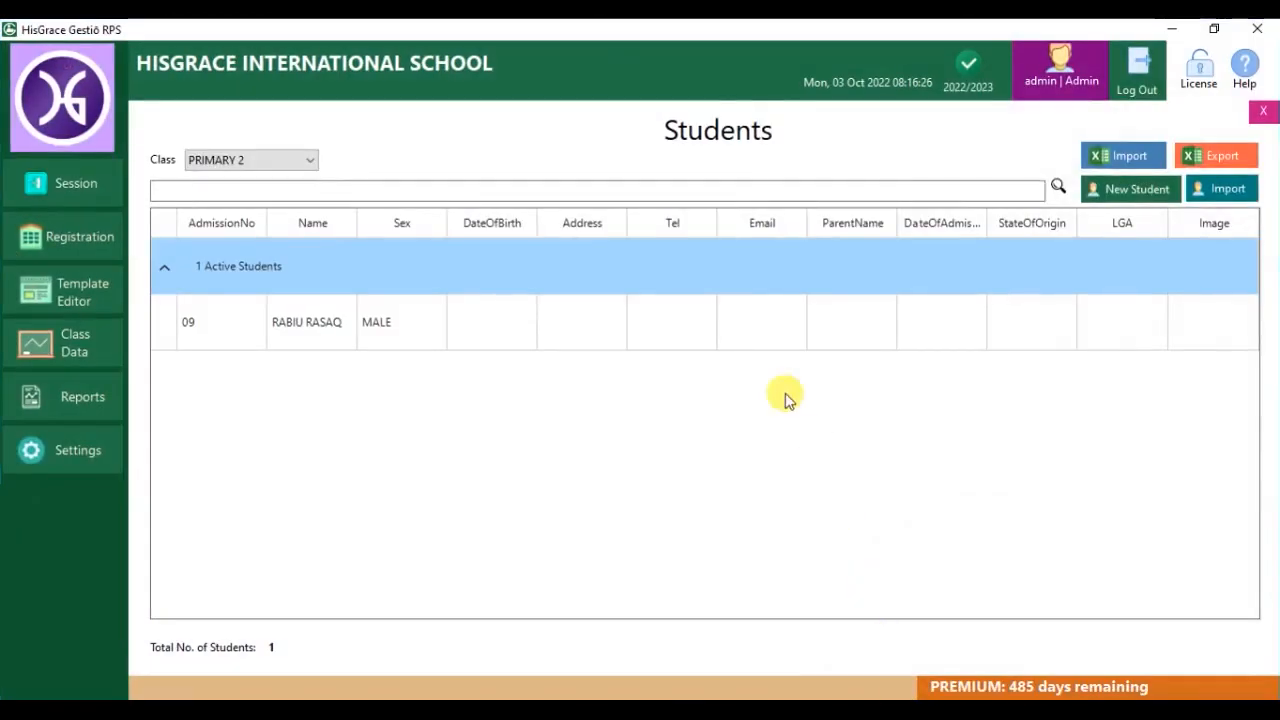
click(1142, 157)
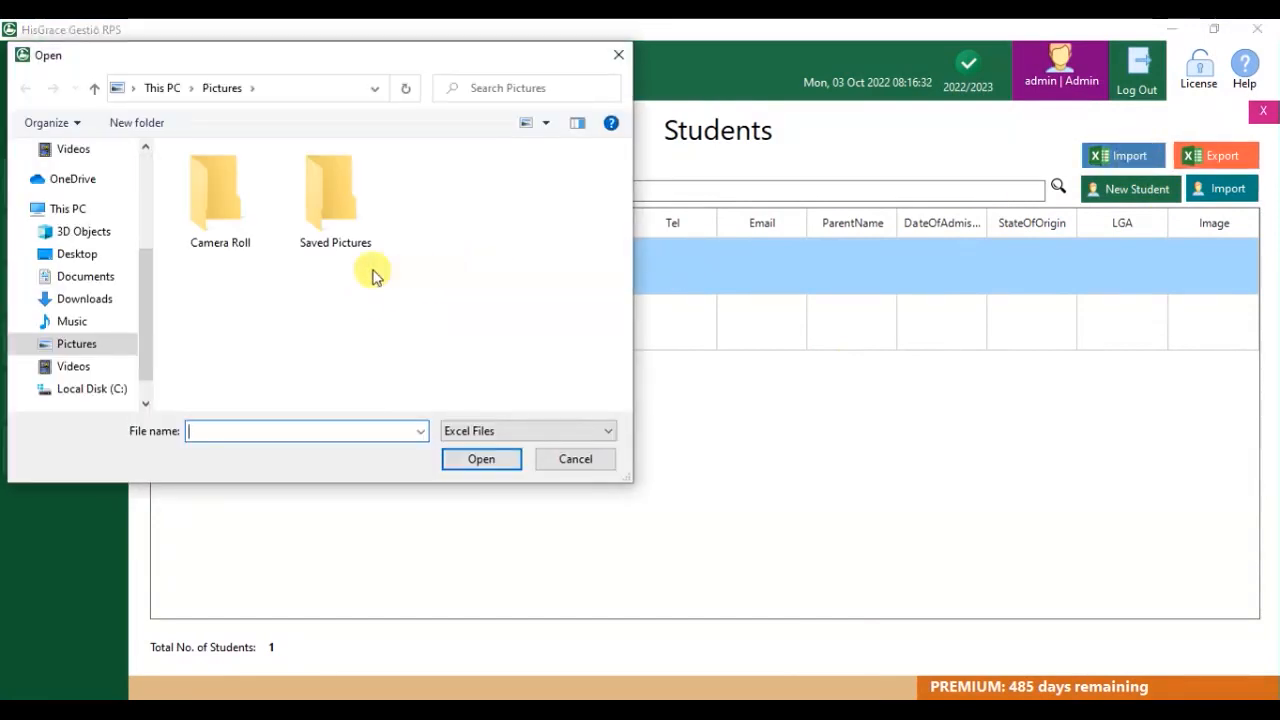
click(88, 254)
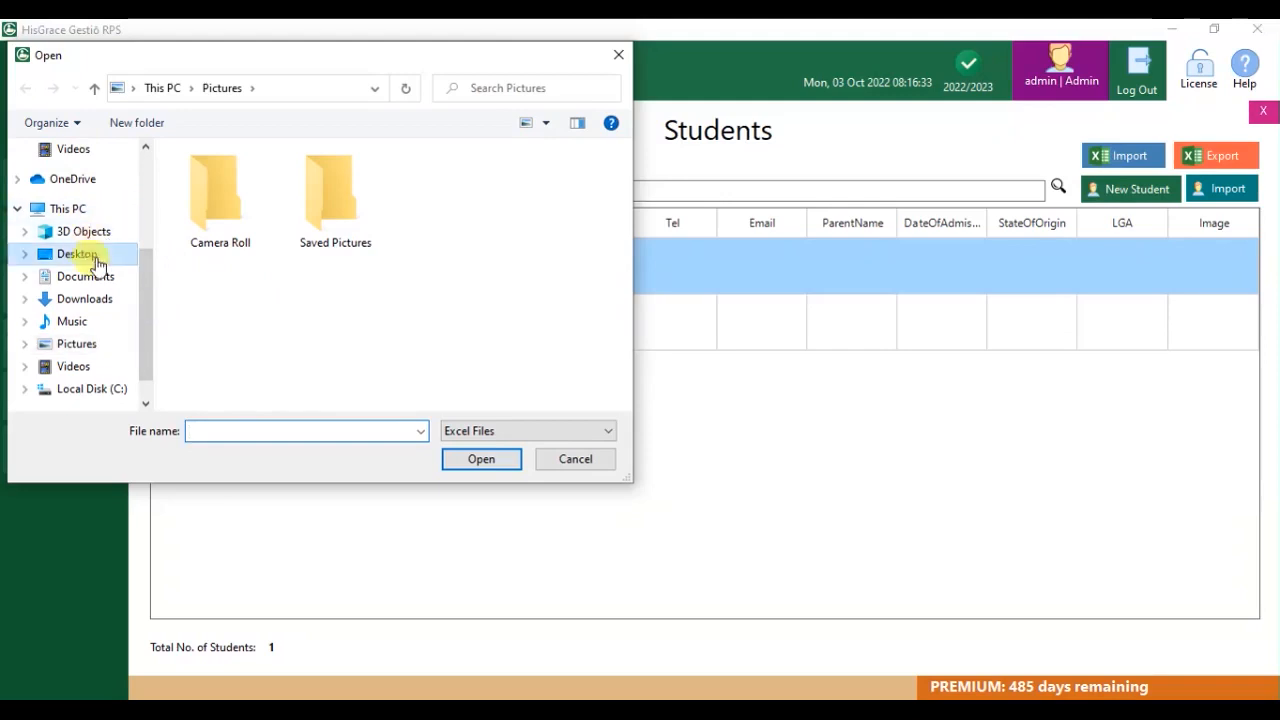
click(250, 178)
double_click(250, 178)
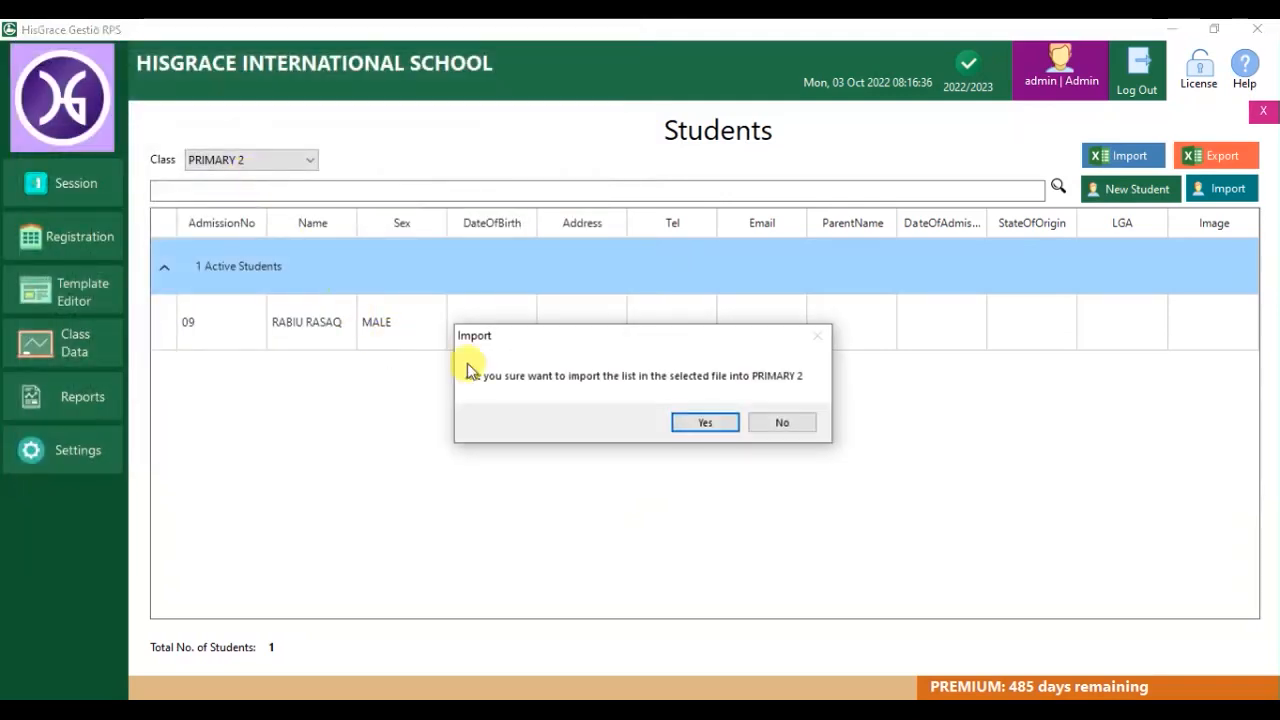
click(703, 422)
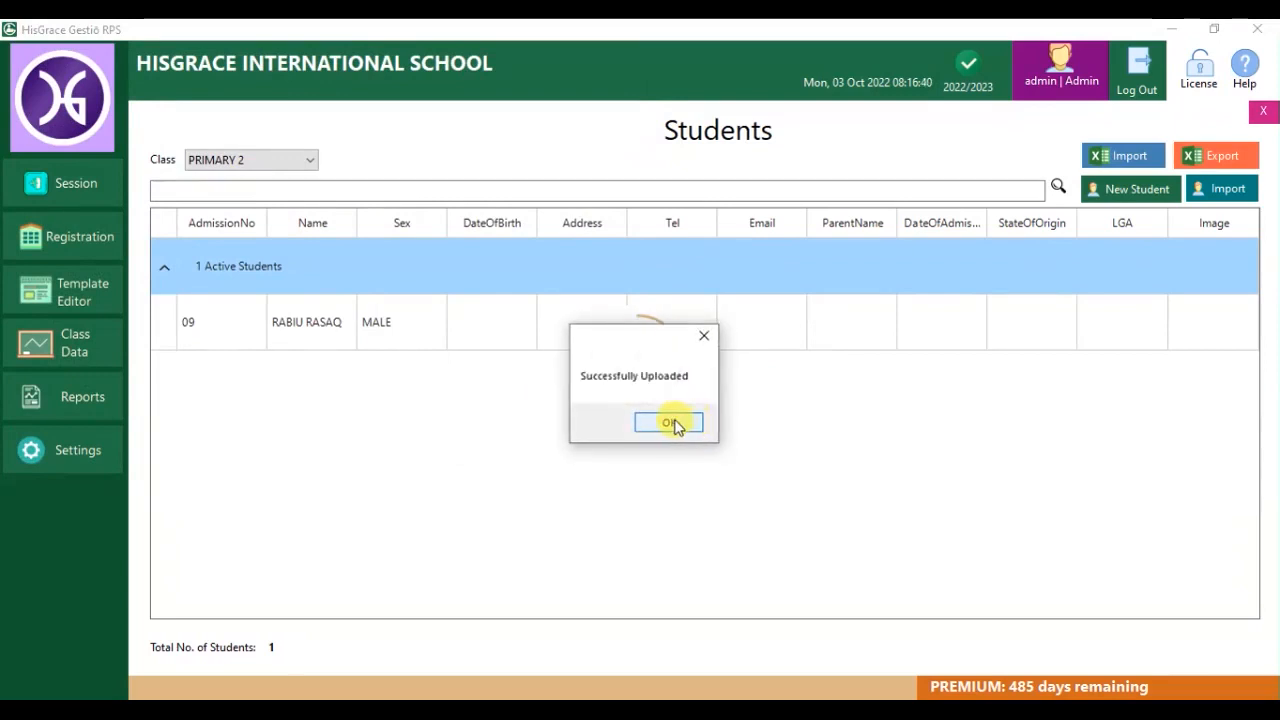
click(670, 424)
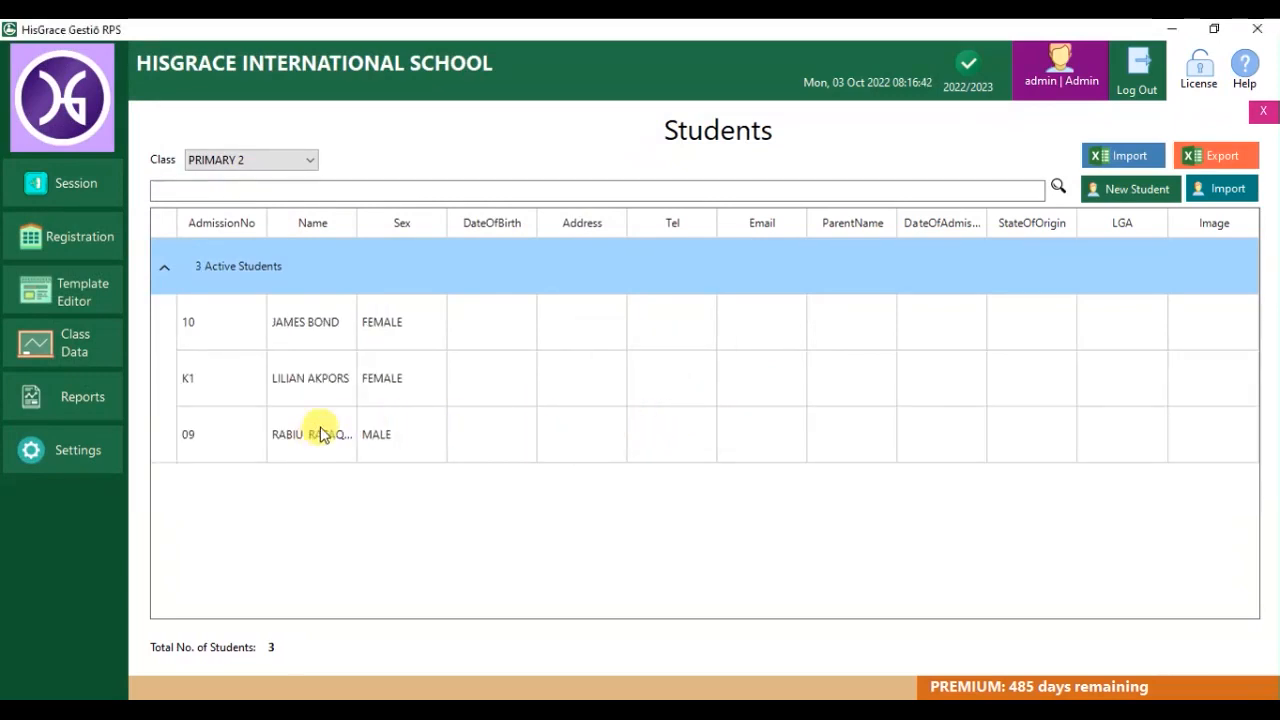
drag(357, 222, 495, 238)
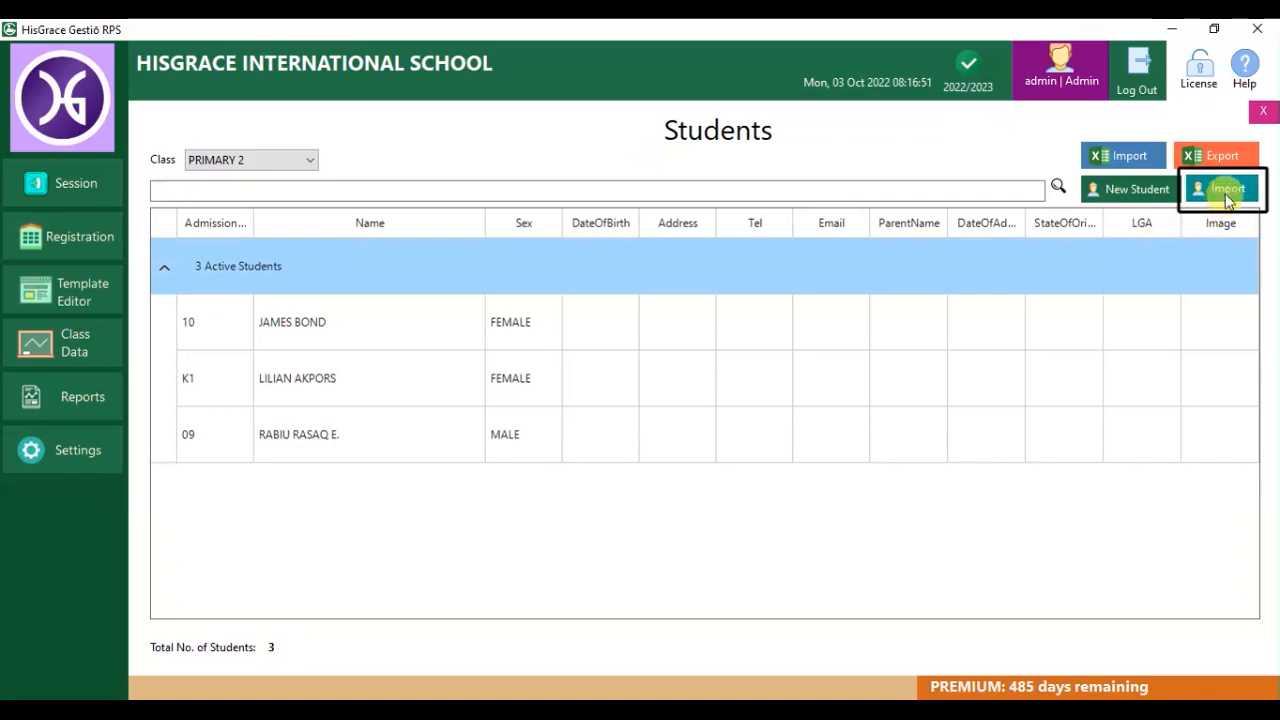
Open import from another class (2022/2023, J. S. S. 1A), then close it and the students list.
click(1226, 194)
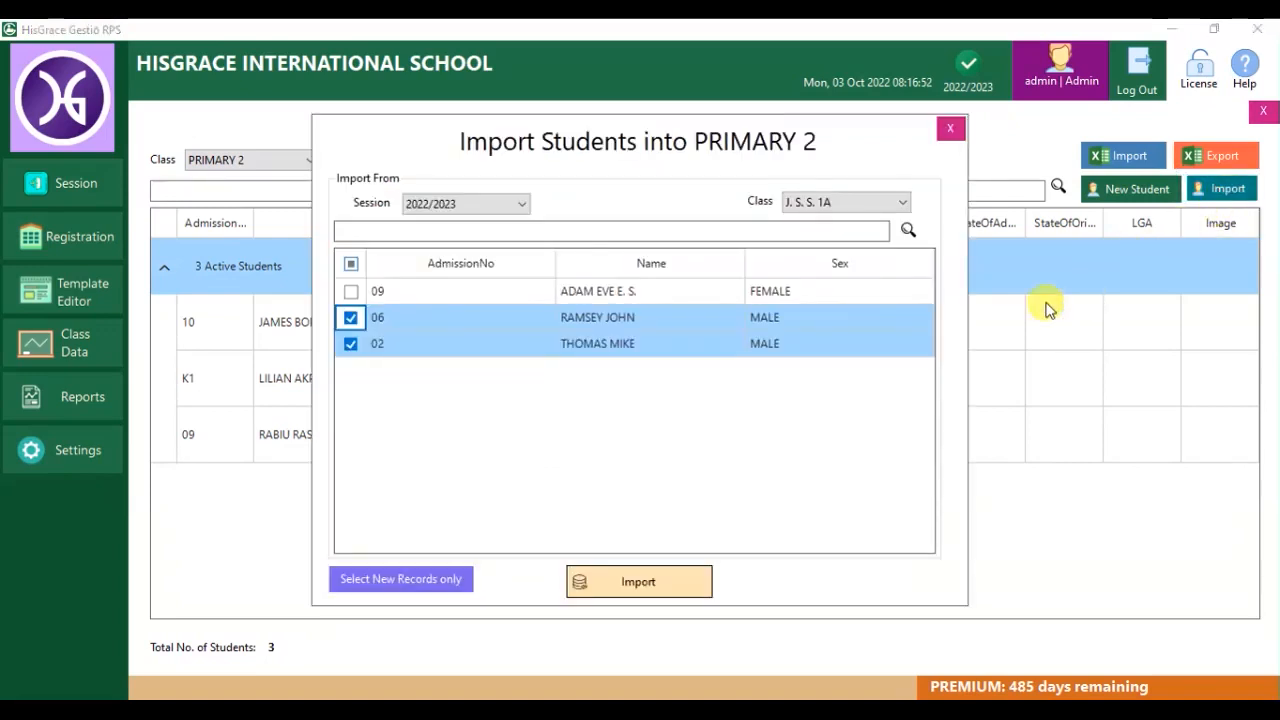
click(507, 208)
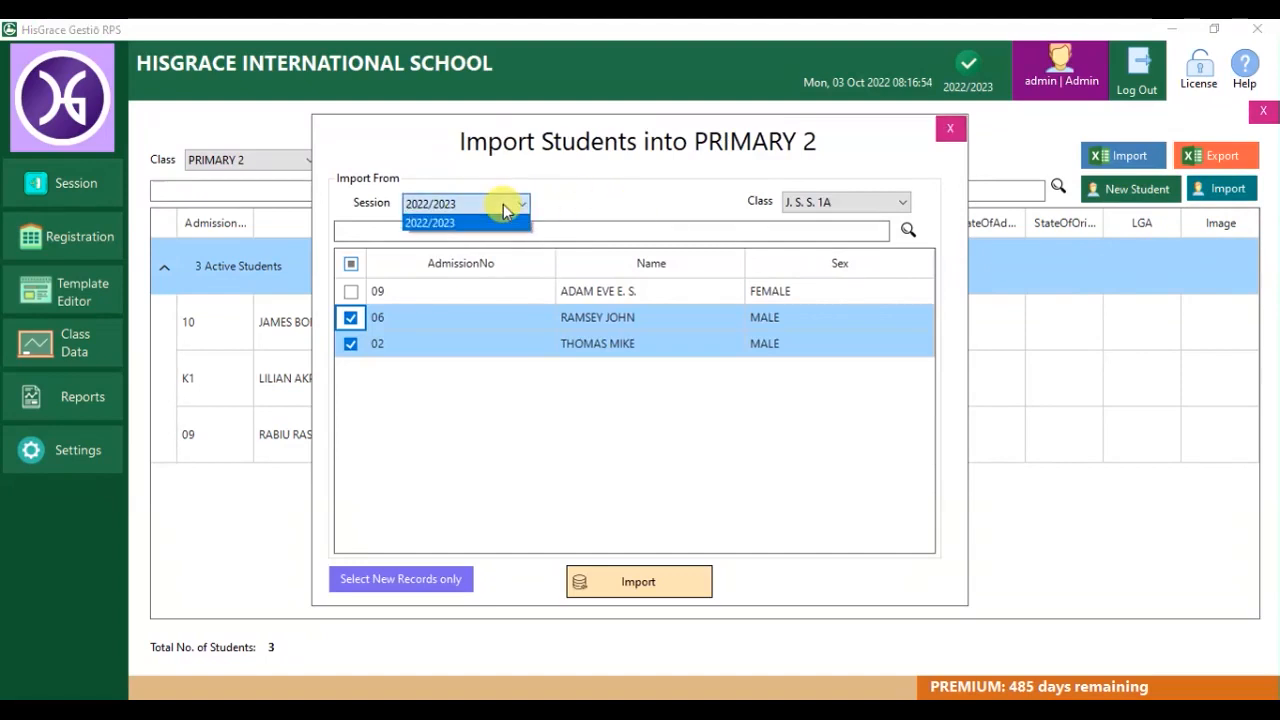
click(497, 210)
click(903, 204)
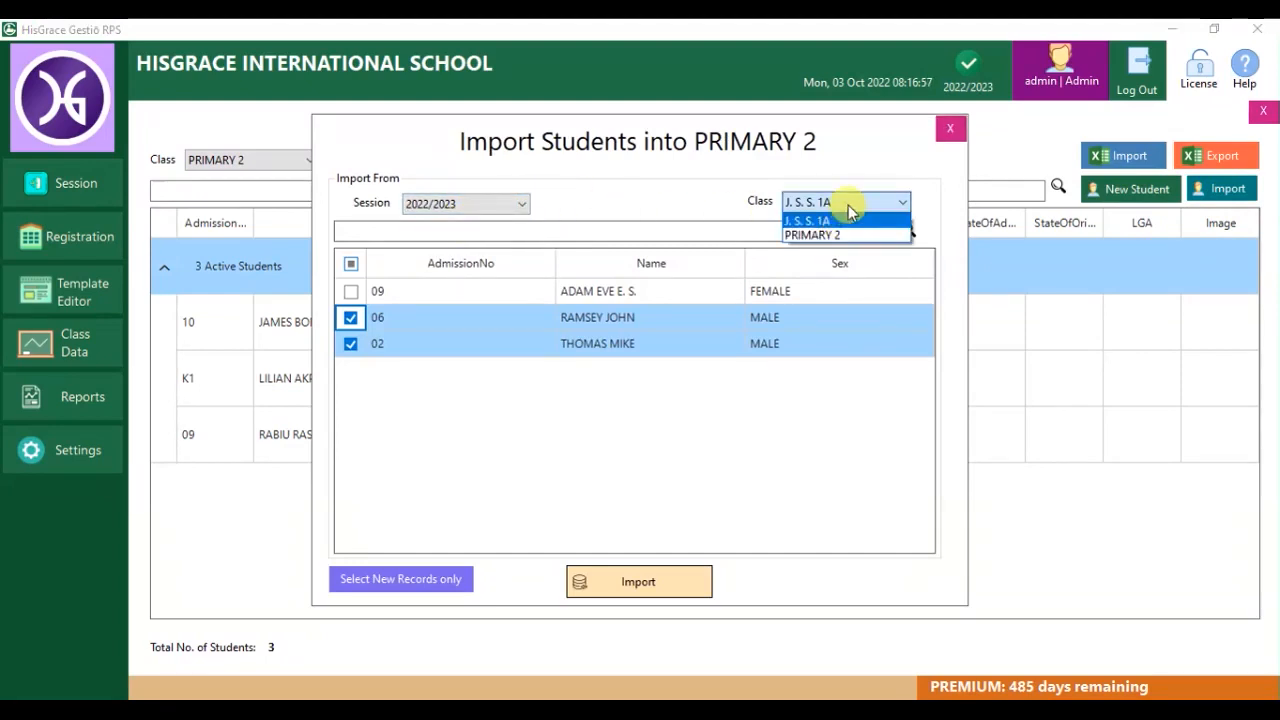
click(903, 204)
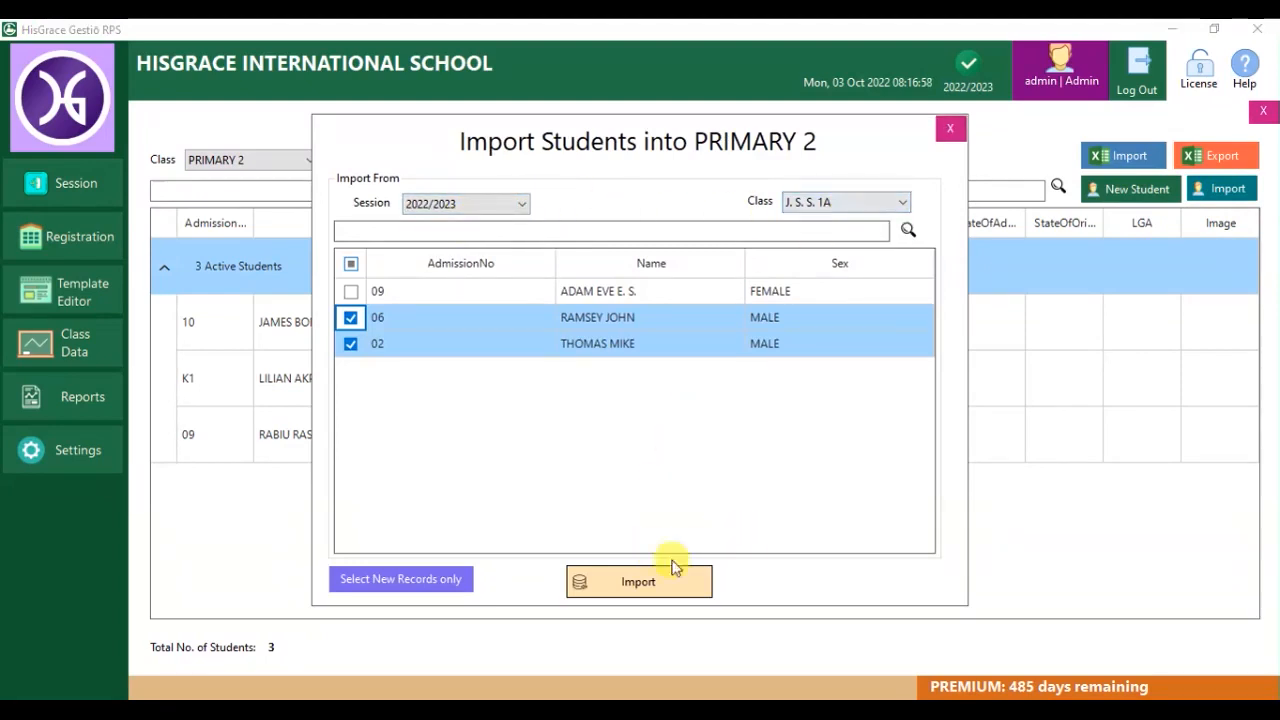
click(949, 130)
click(1263, 113)
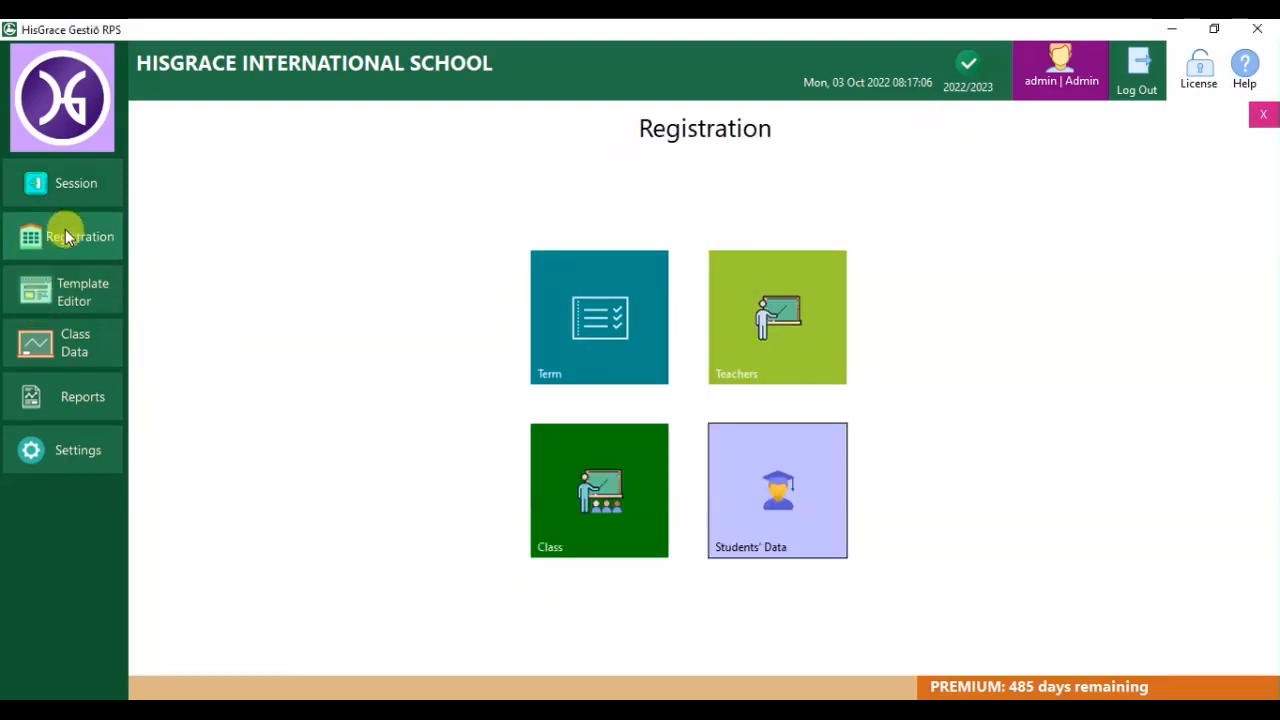
Open the Template Editor, preview the current template, then load and preview Primary (Default).
click(53, 310)
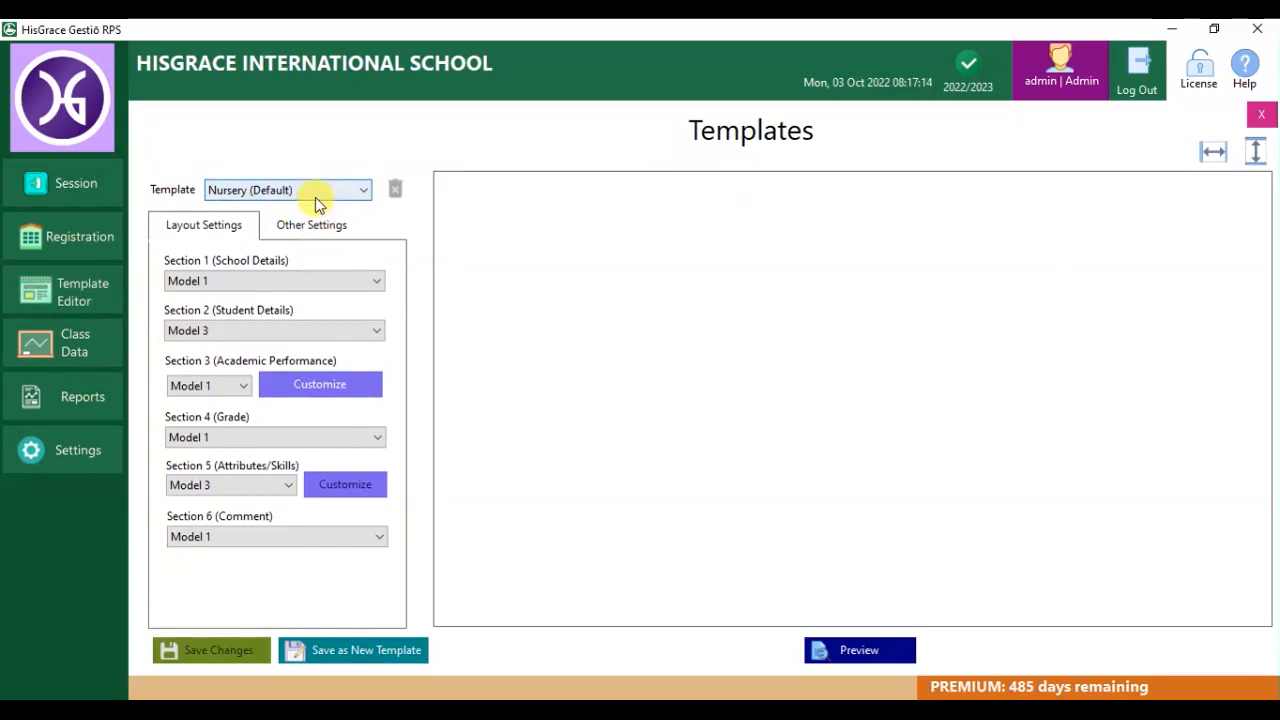
click(843, 653)
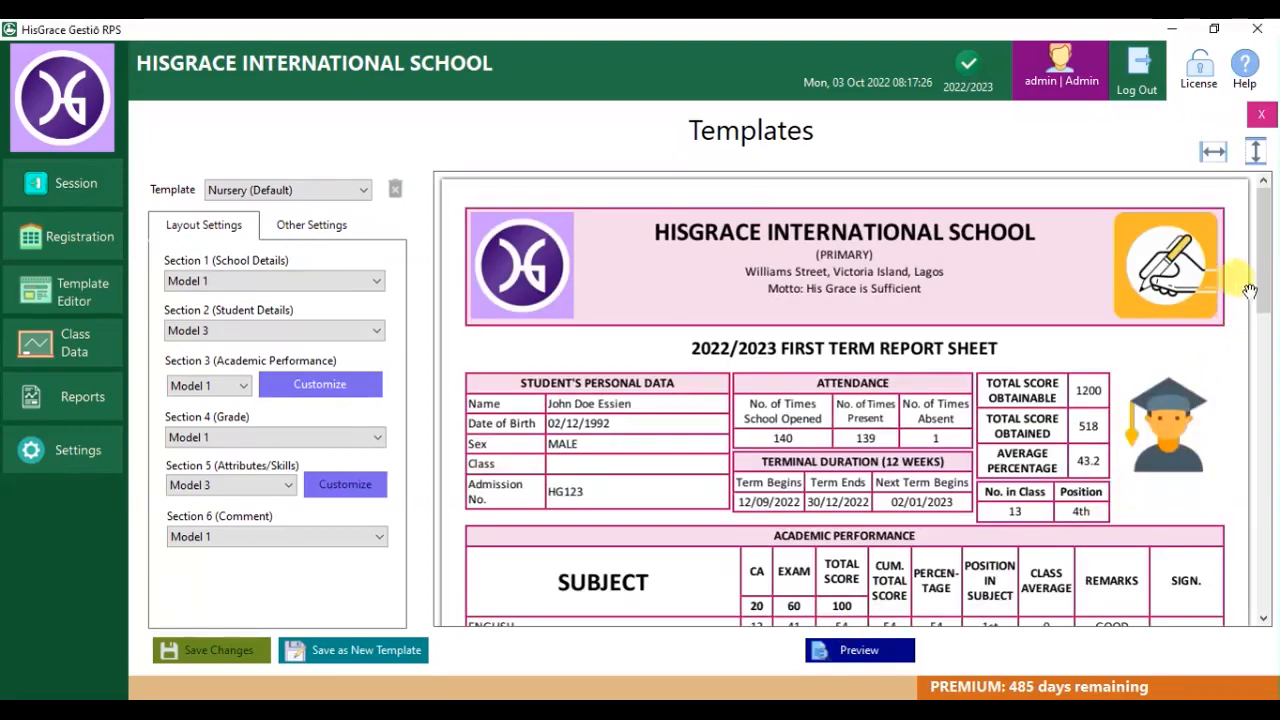
scroll(1264, 292, down, 1)
mouse_move(1264, 292)
mouse_down()
mouse_move(1270, 590)
mouse_move(1266, 277)
mouse_up()
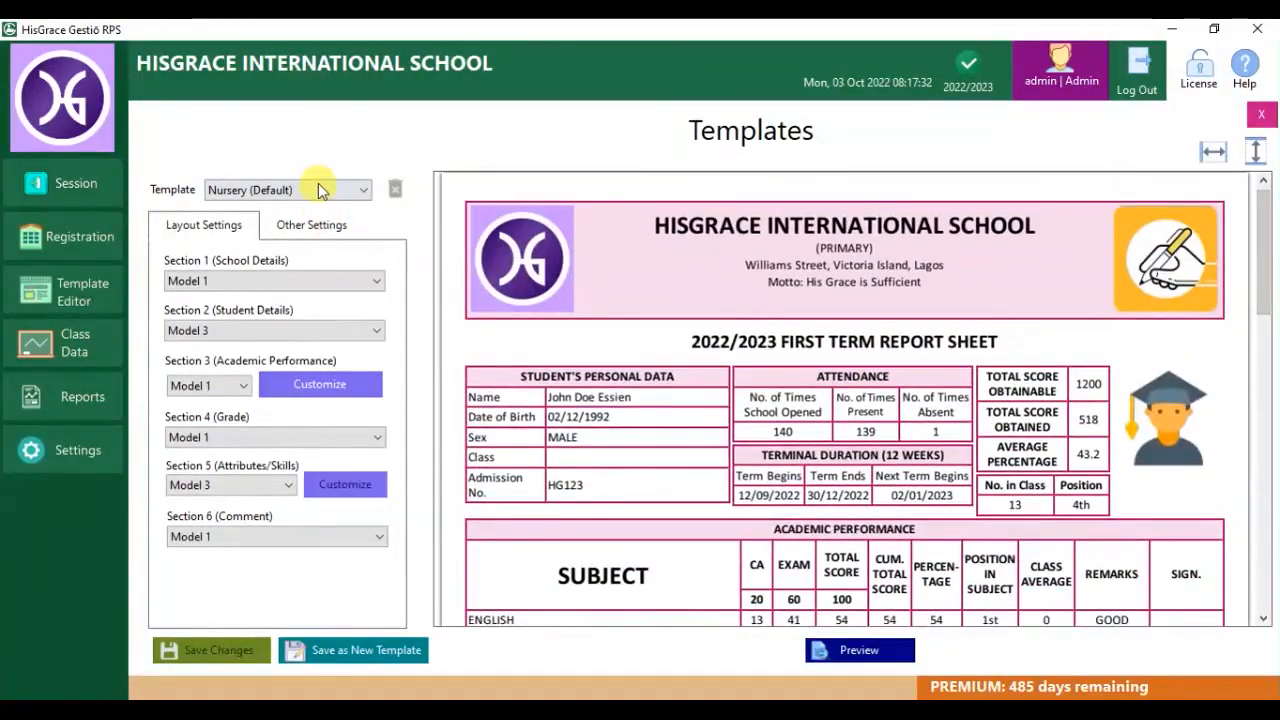
click(323, 189)
click(250, 223)
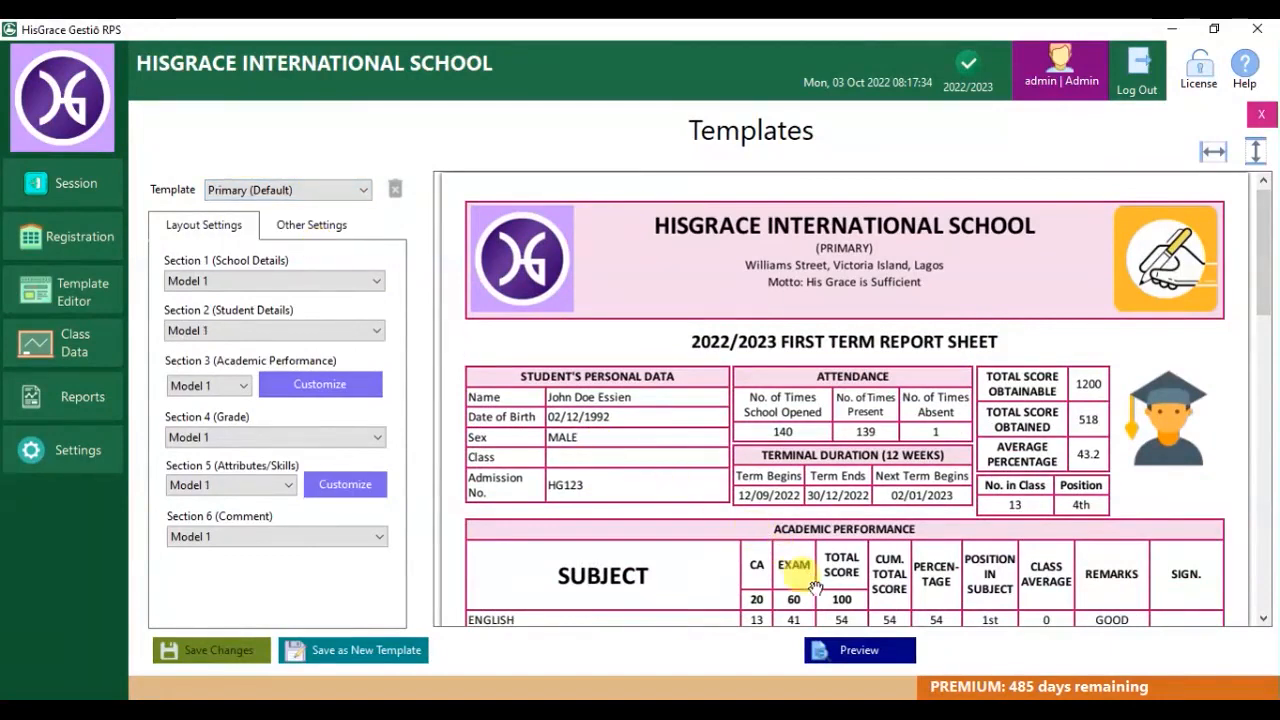
click(855, 652)
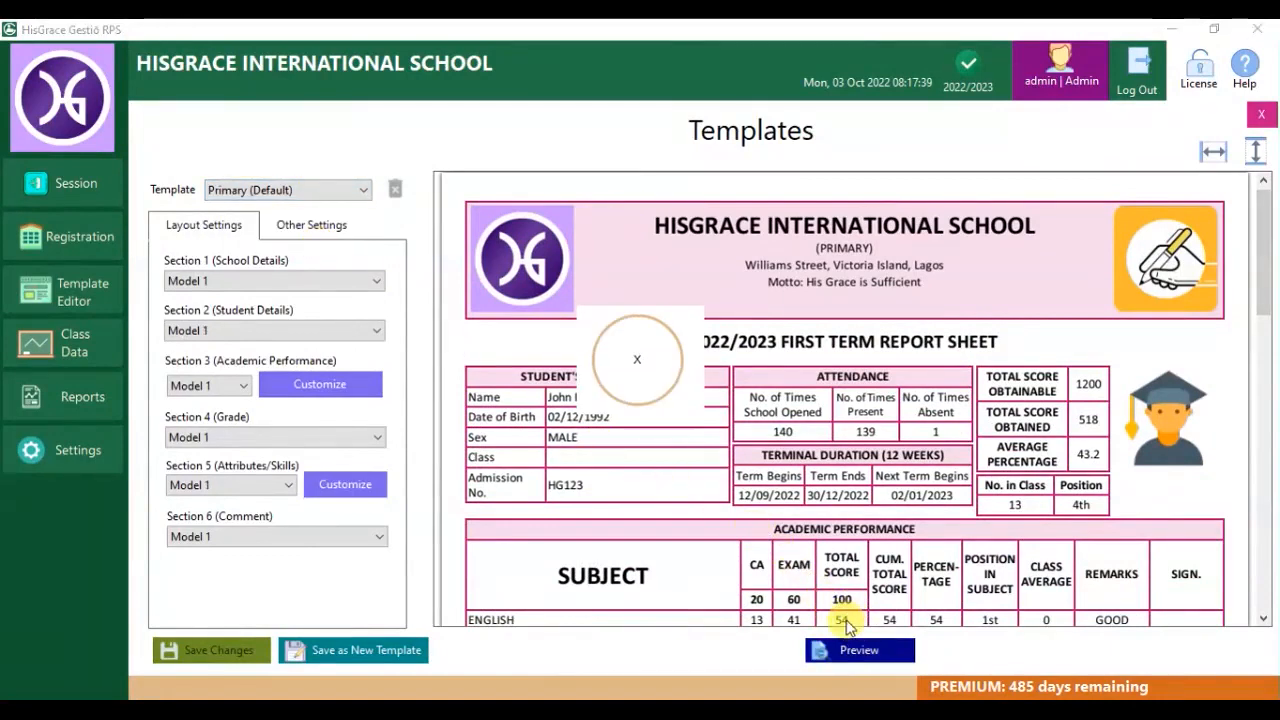
mouse_move(1253, 298)
mouse_down()
mouse_move(1265, 575)
mouse_move(1270, 305)
mouse_up()
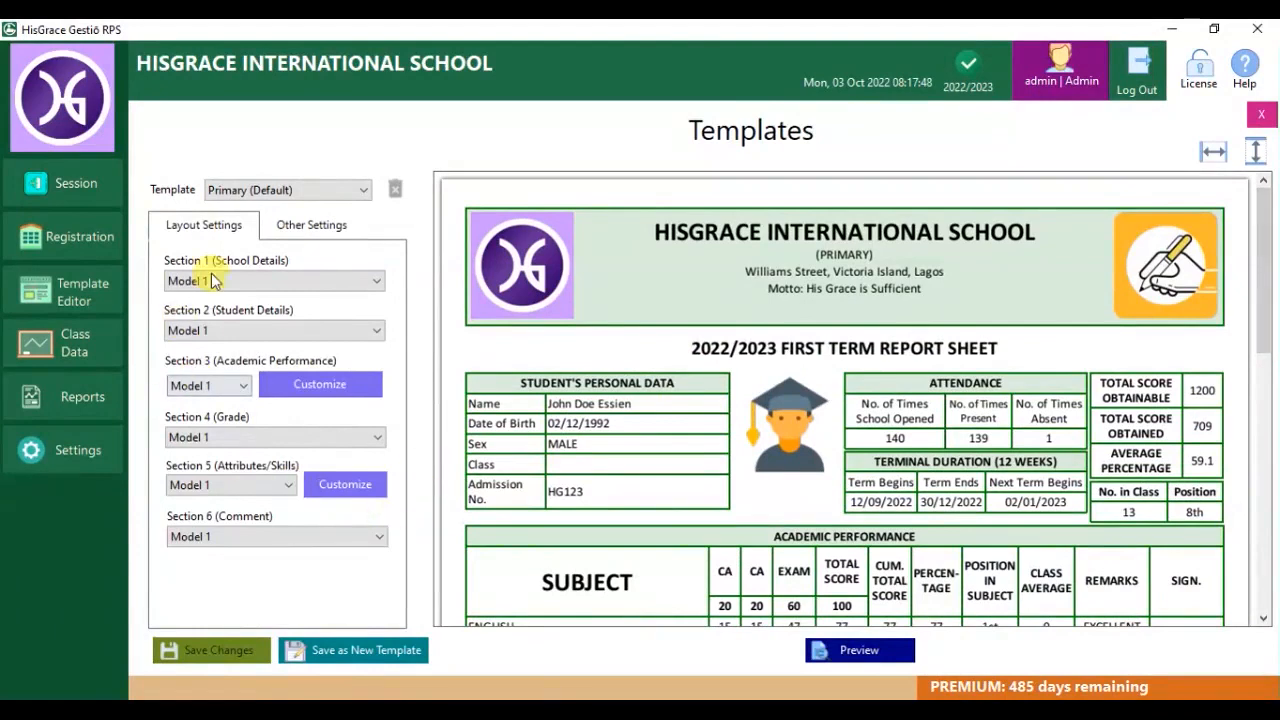
Use Model 2 for school details and Model 5 for student details, refreshing the preview.
click(286, 283)
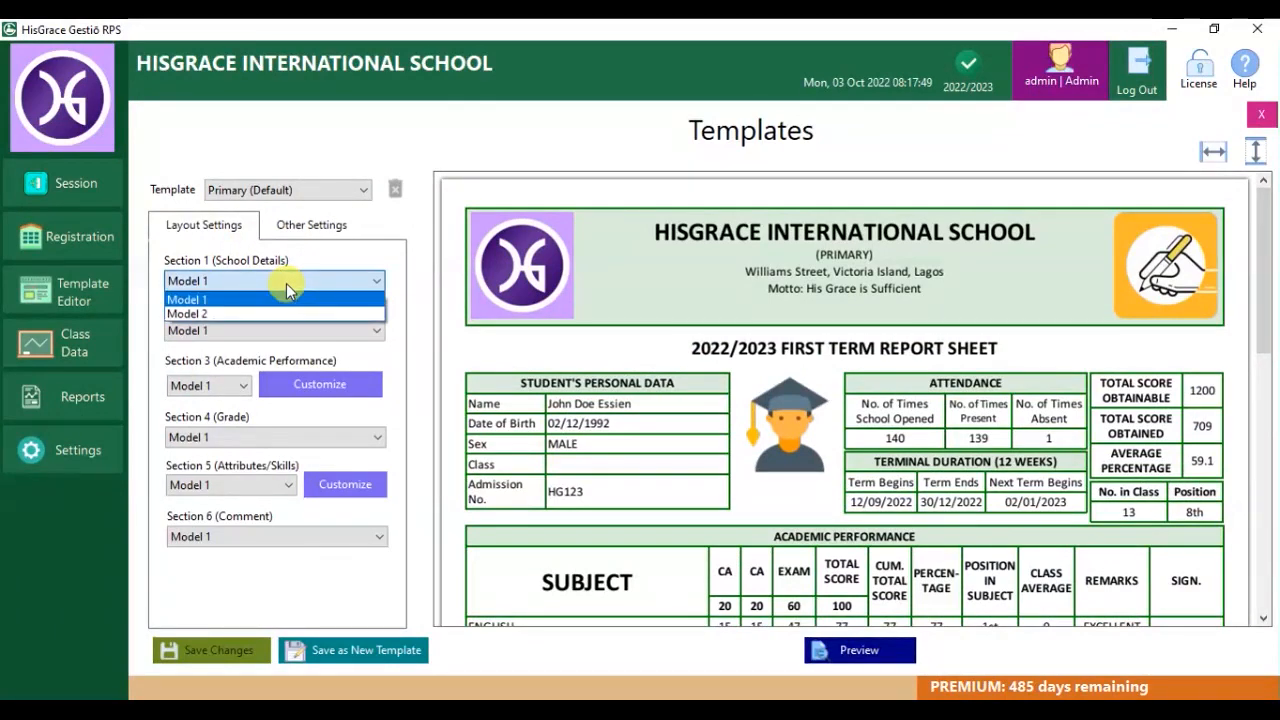
click(270, 313)
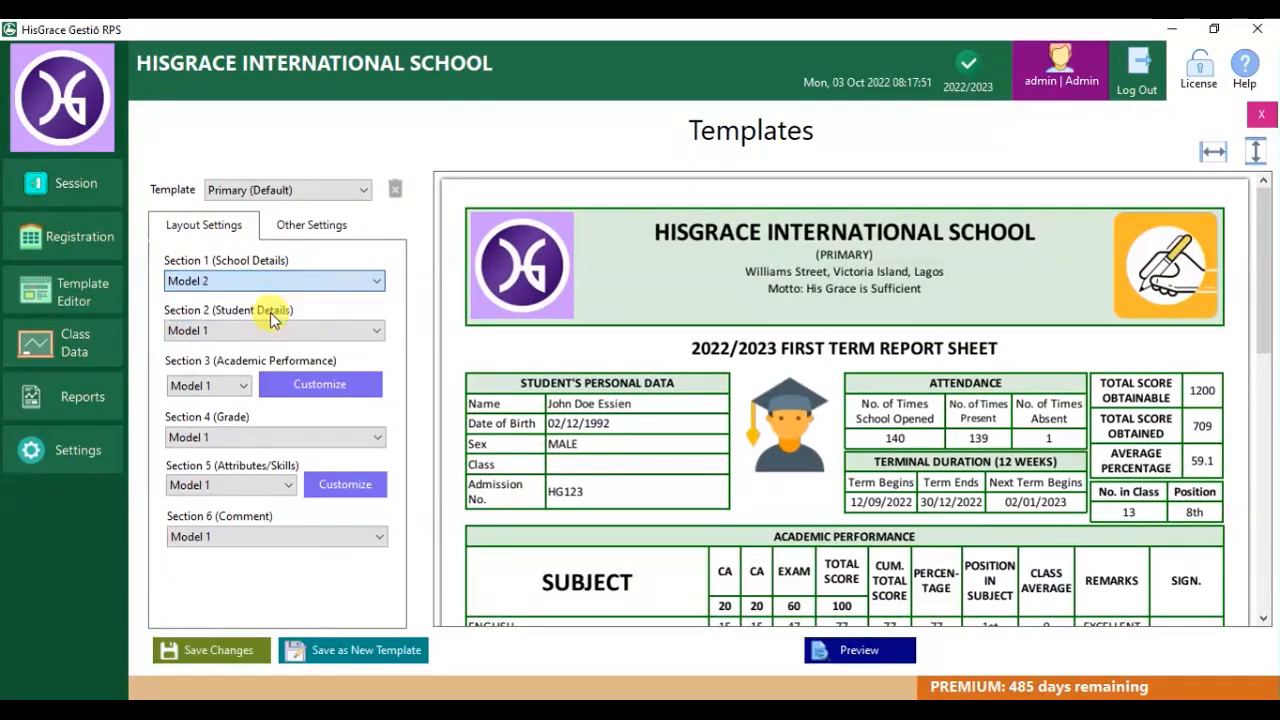
click(855, 652)
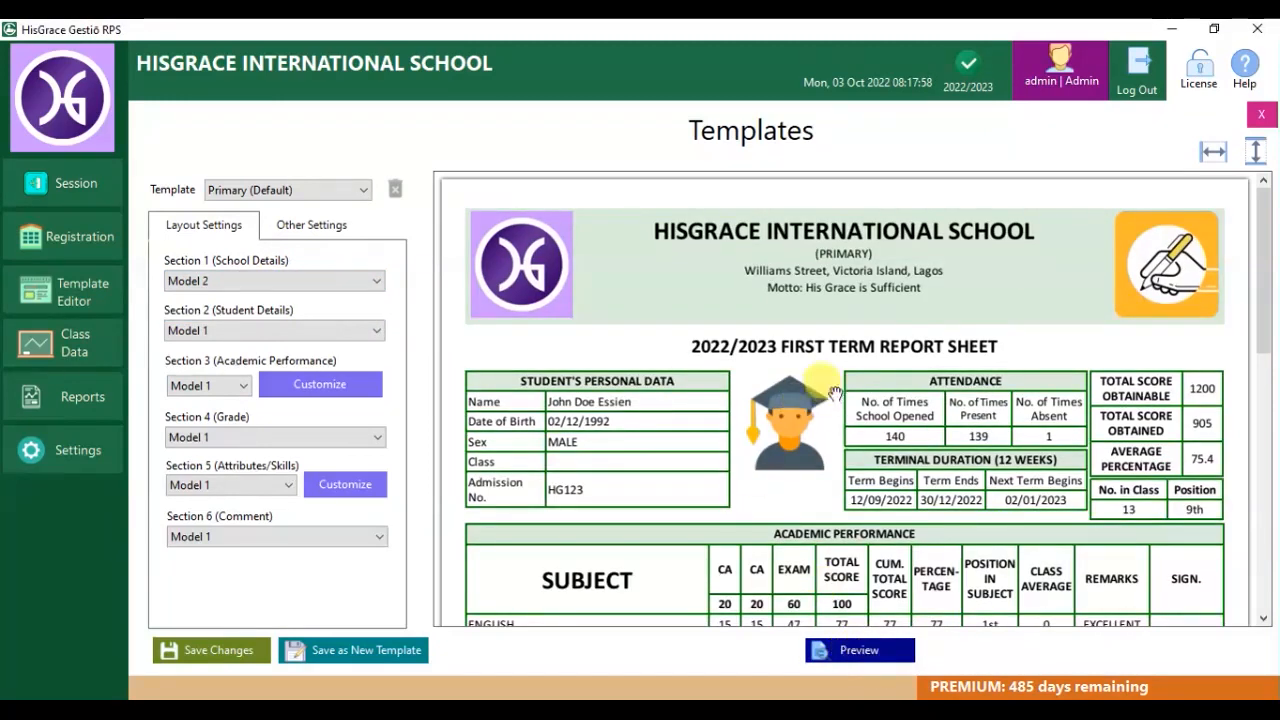
click(240, 331)
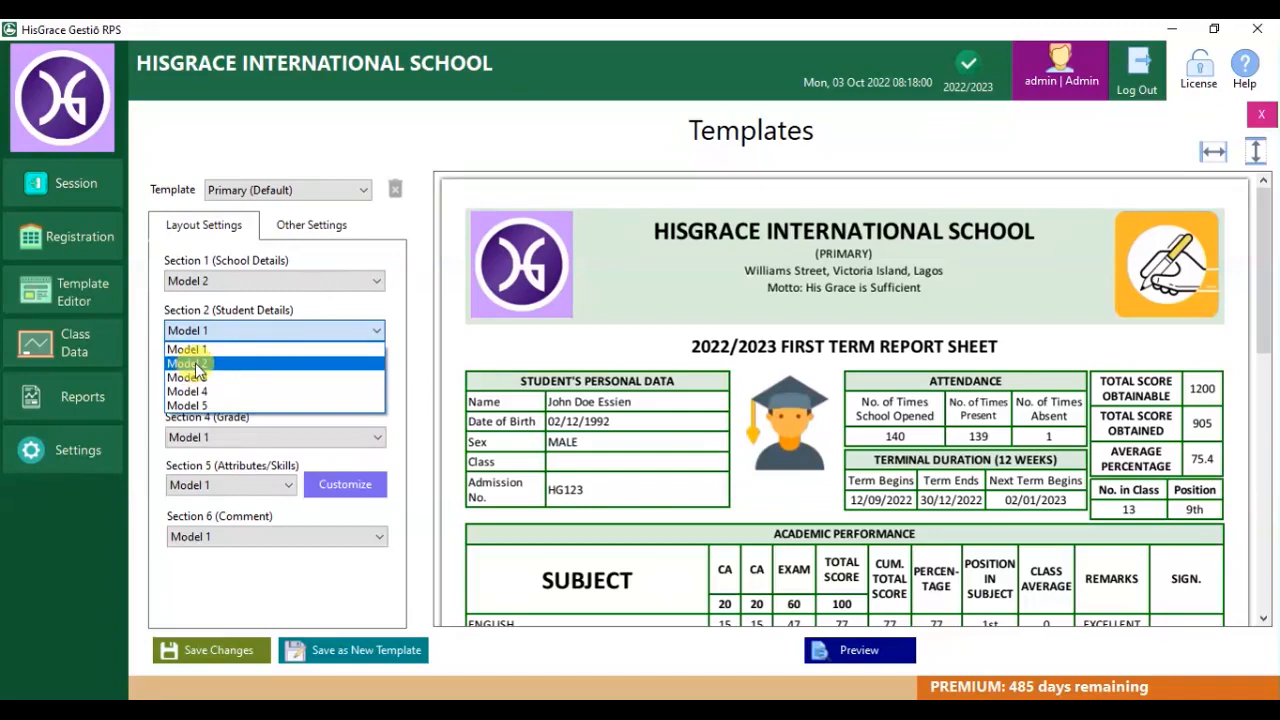
click(195, 362)
click(871, 646)
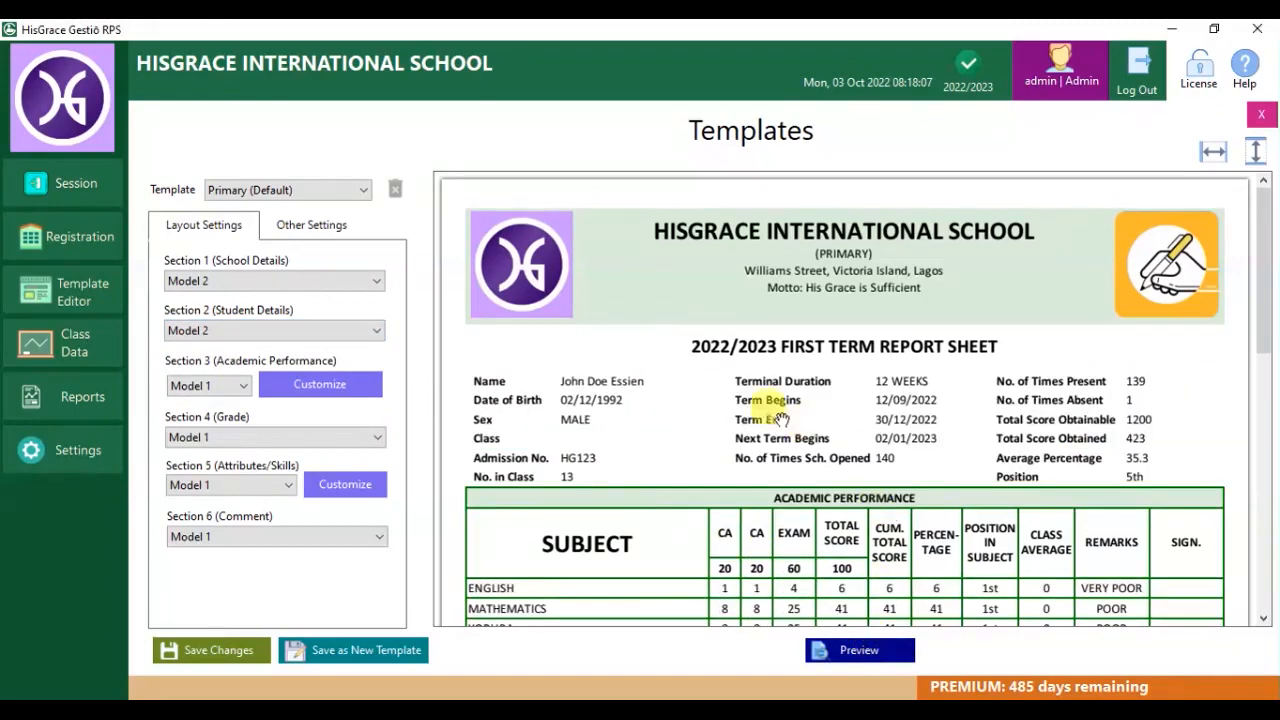
click(311, 326)
click(286, 412)
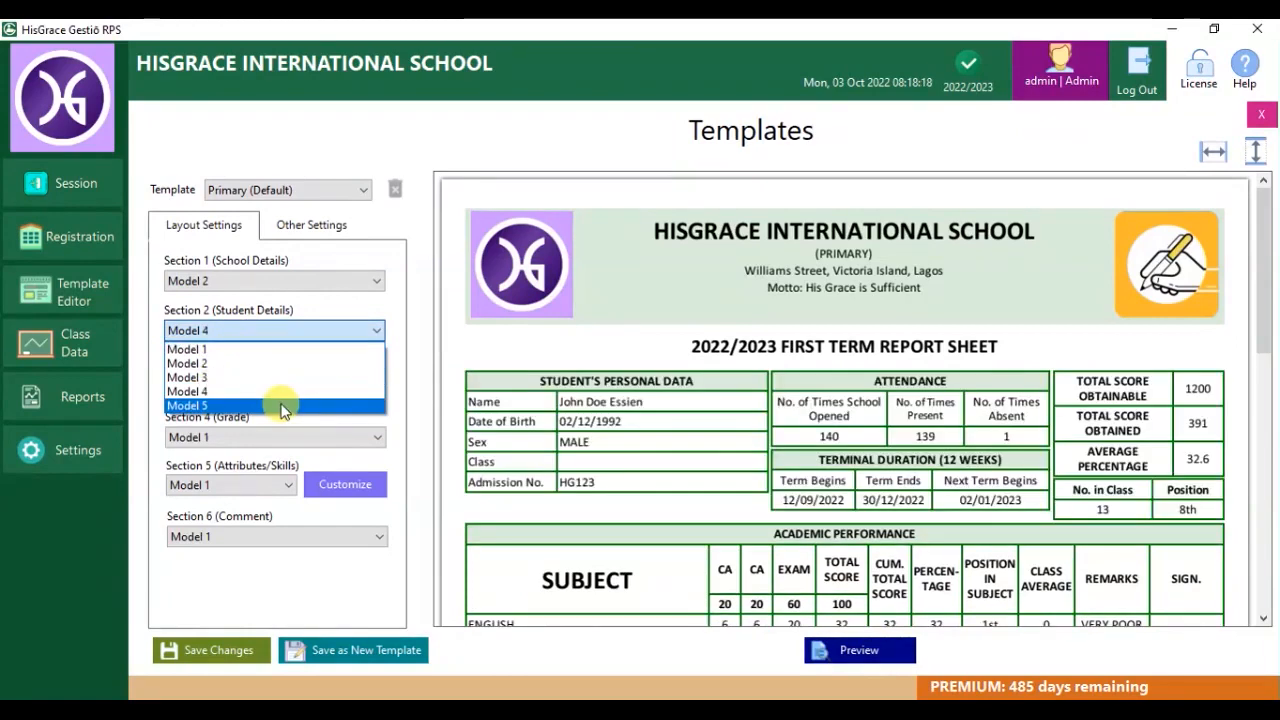
click(845, 652)
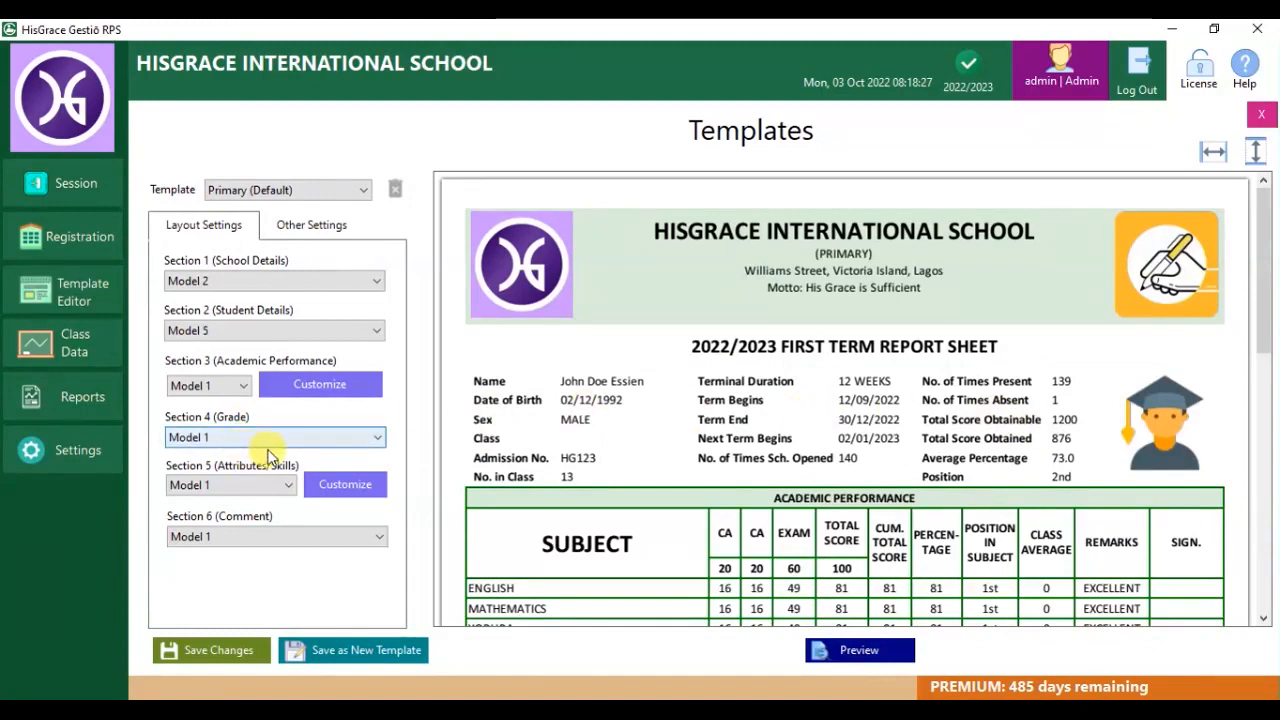
click(240, 396)
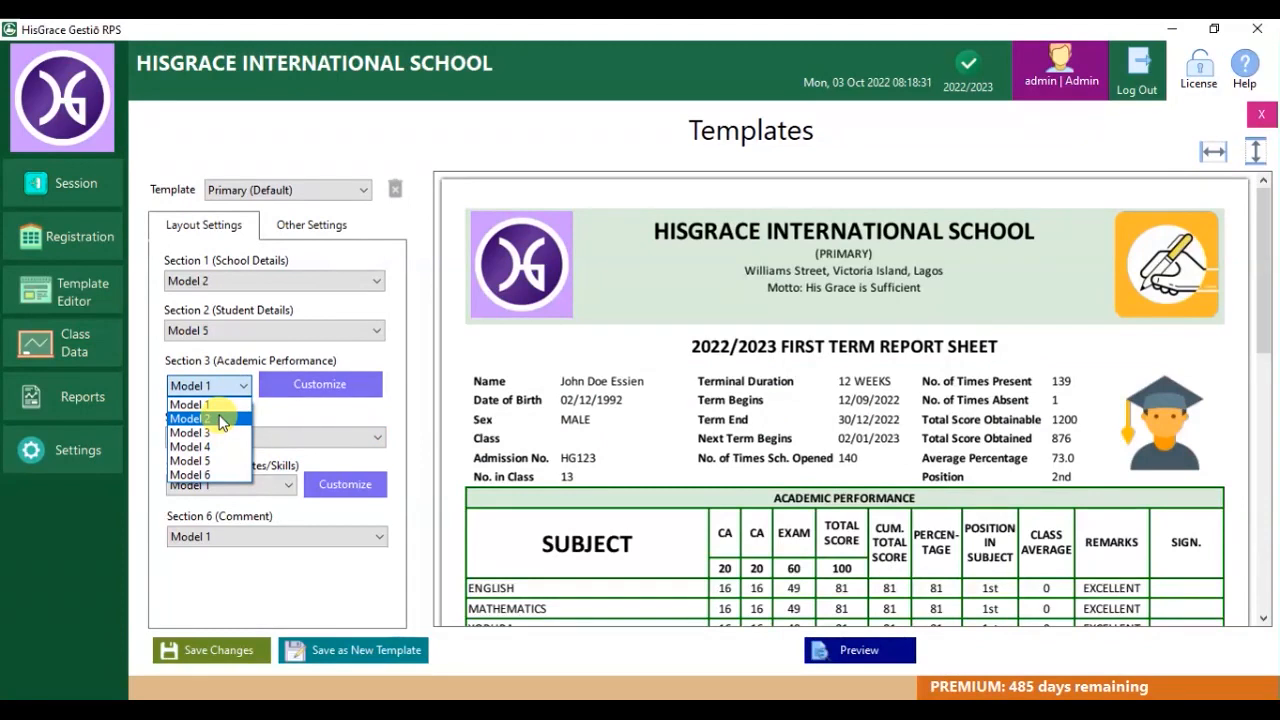
Switch academic performance to Model 2 and set 3 CA columns and a 40-mark examination.
click(222, 420)
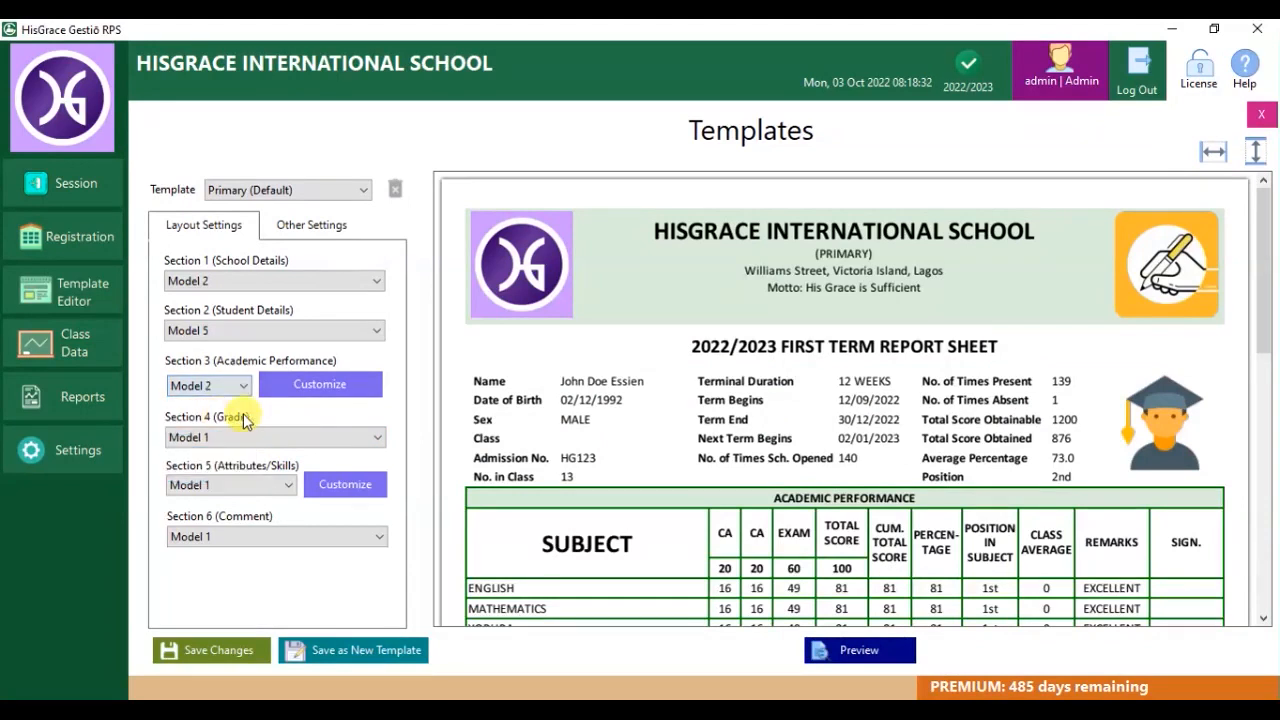
click(352, 388)
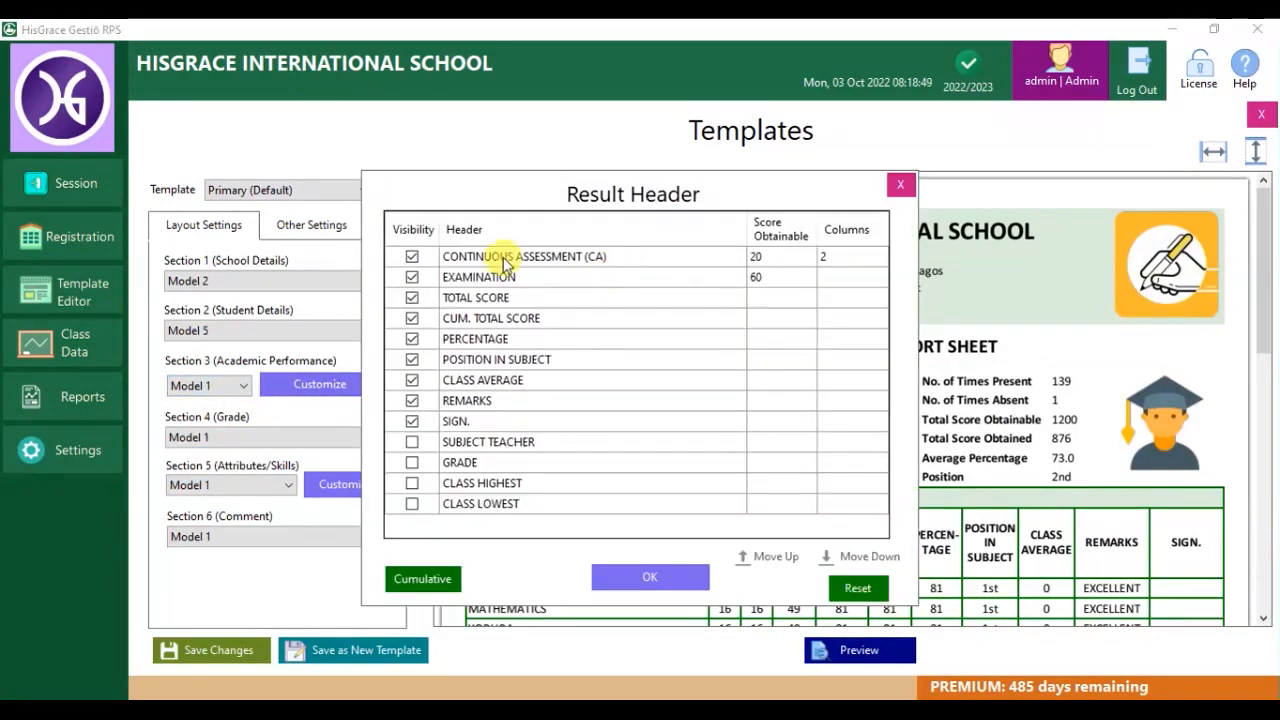
click(850, 262)
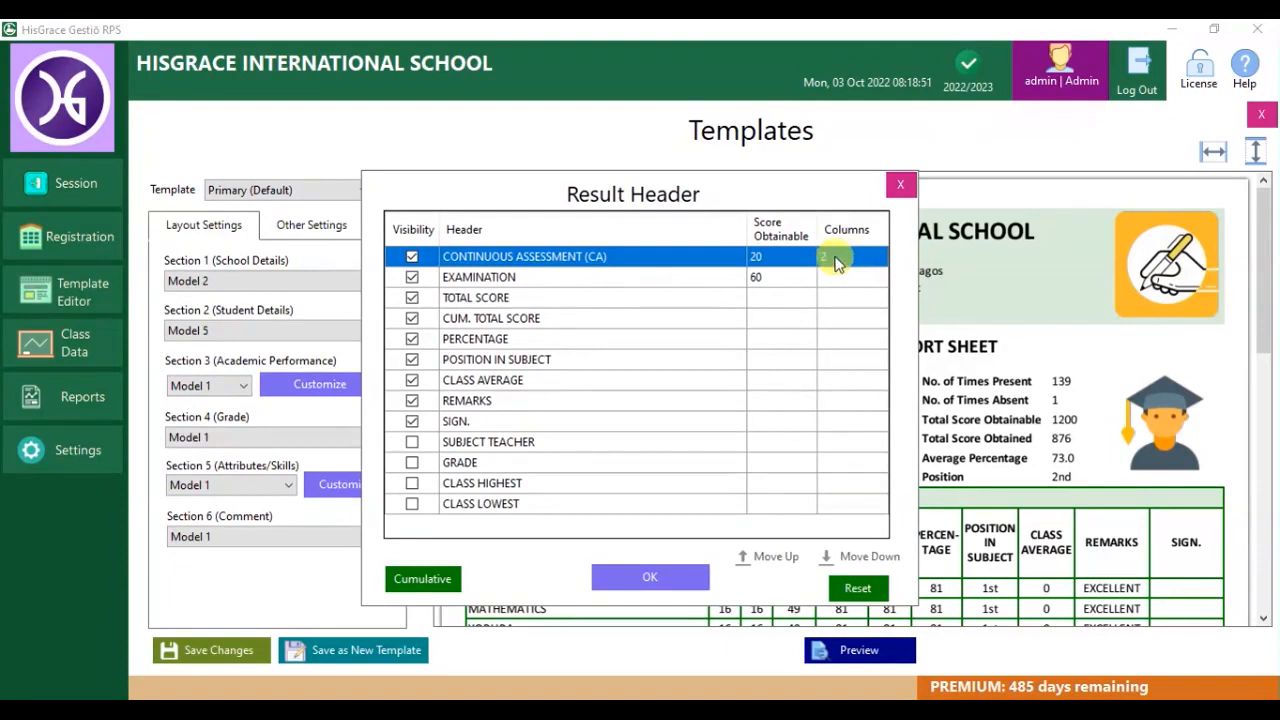
click(837, 258)
text(3)
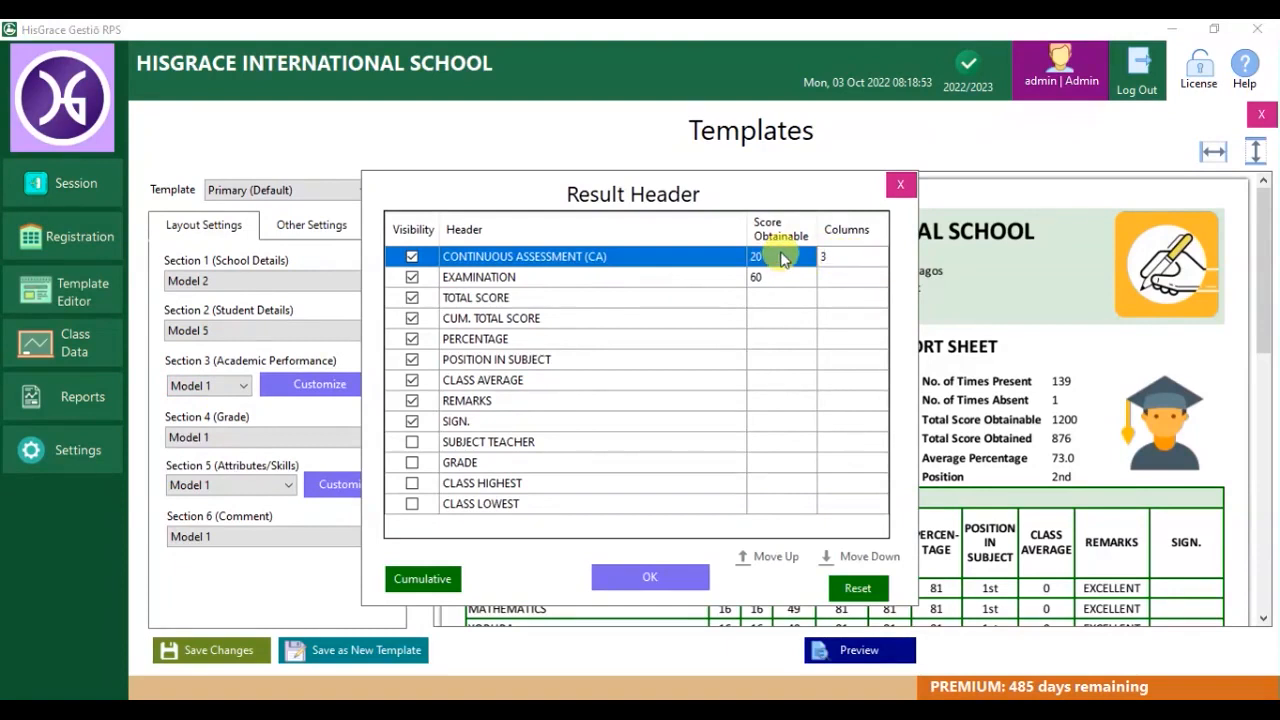
click(783, 260)
click(777, 259)
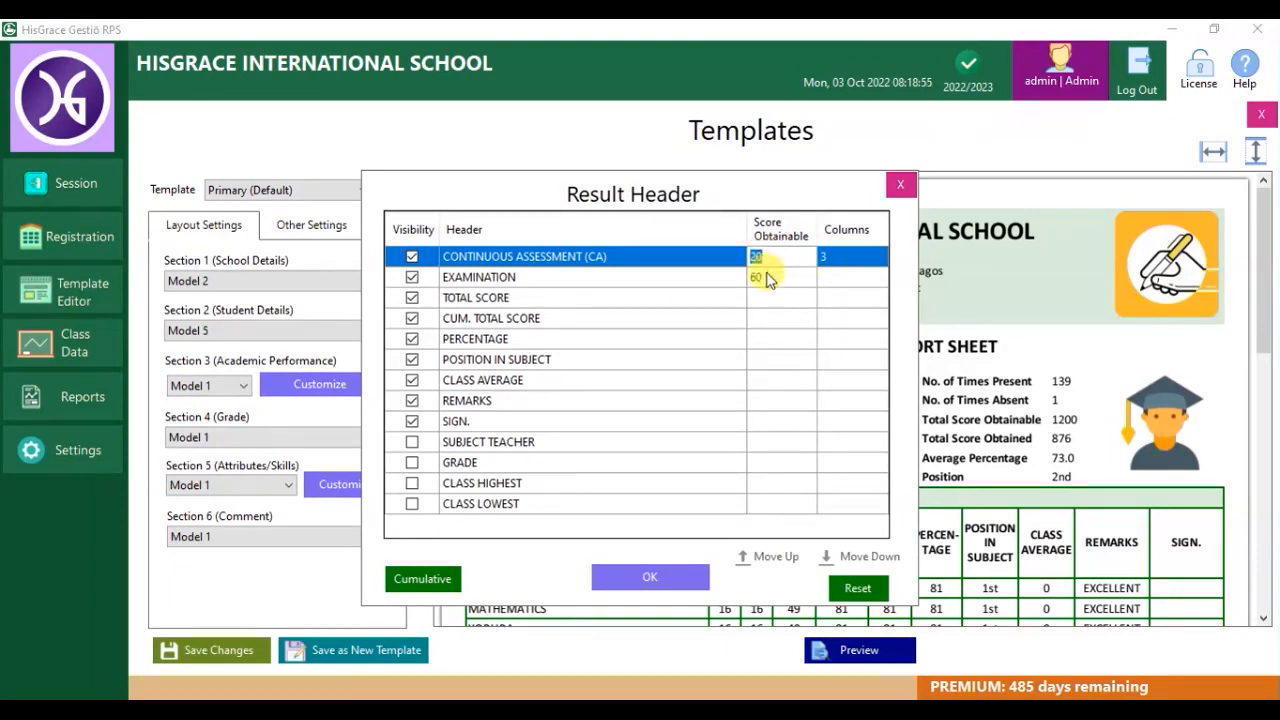
click(767, 279)
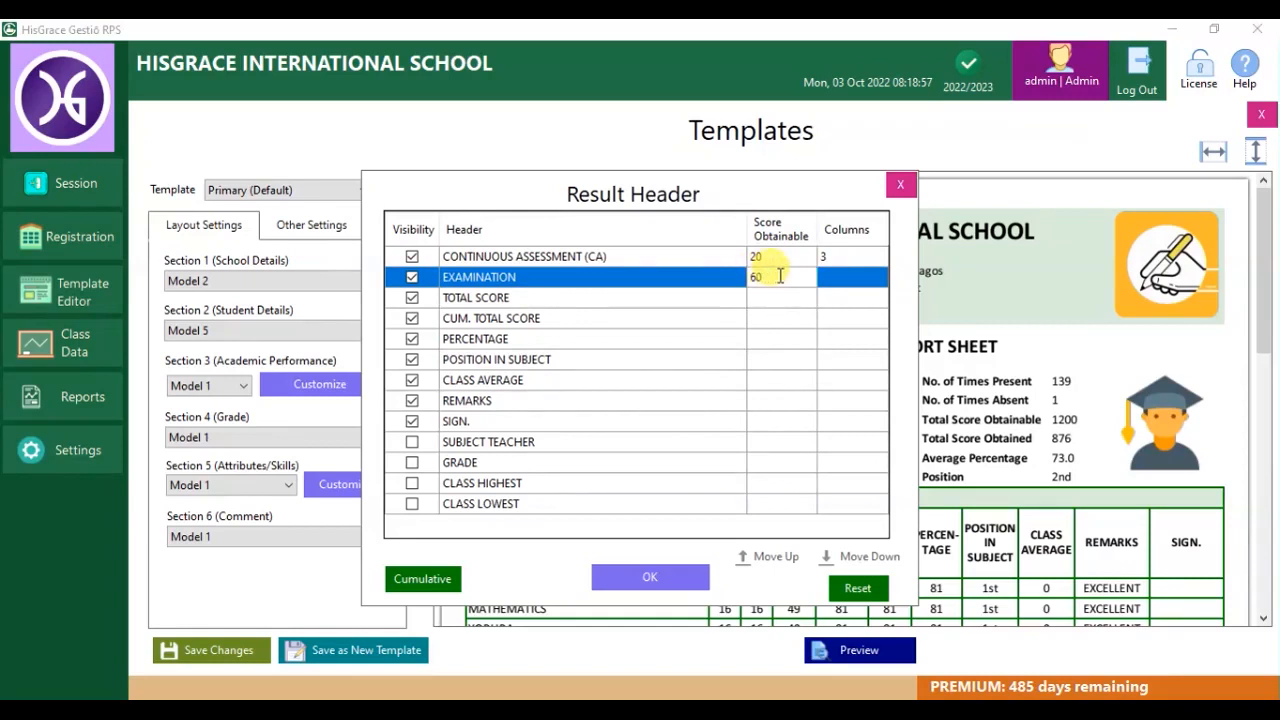
click(779, 298)
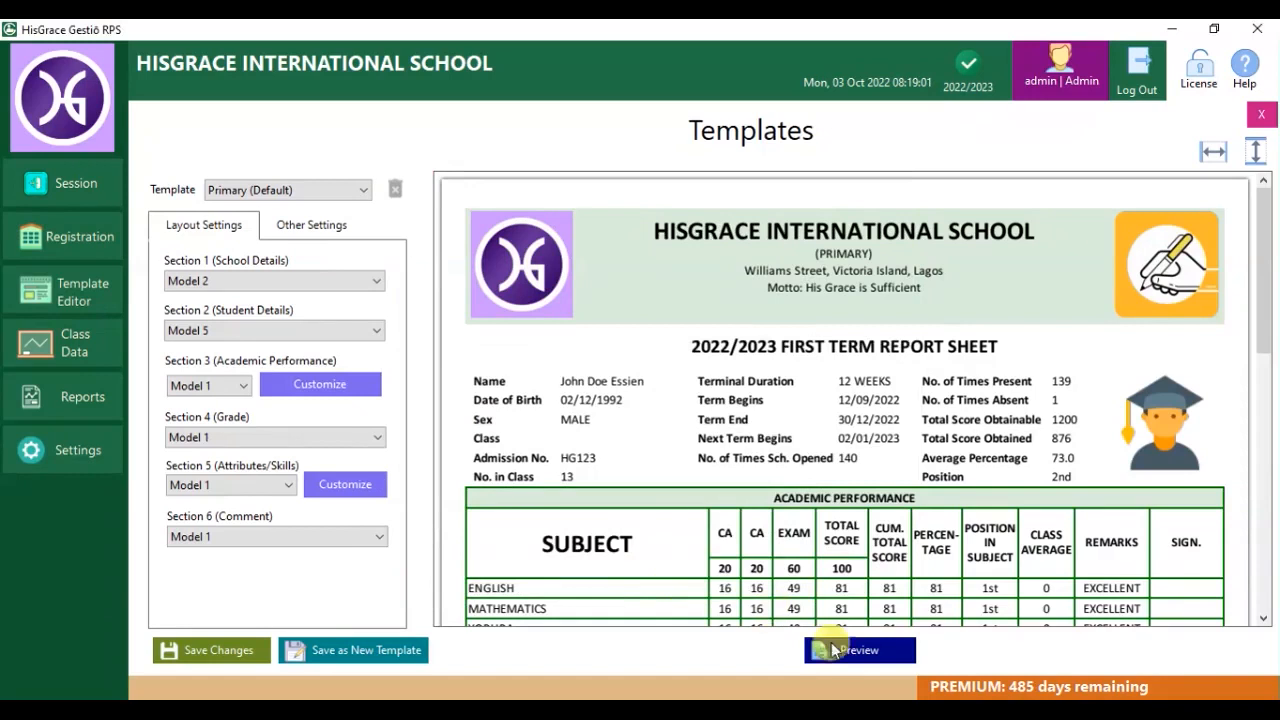
click(857, 656)
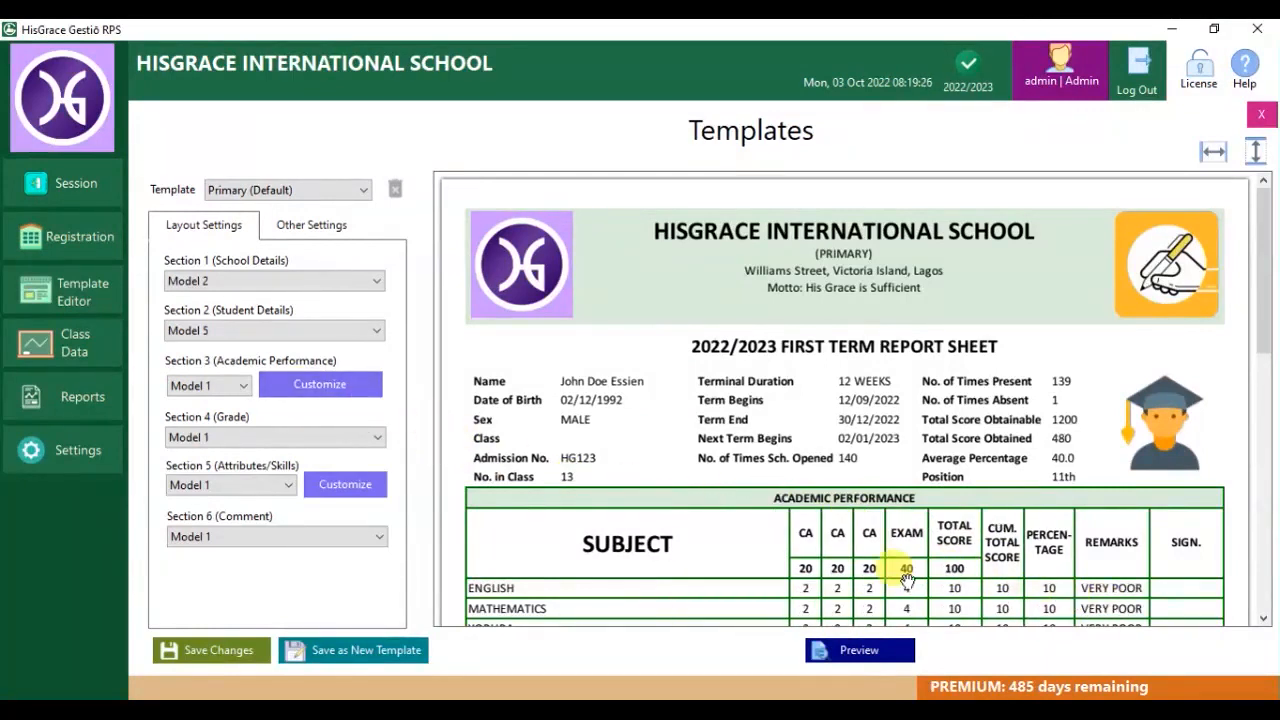
Reopen Model 2's result header and show the COMPETENCES DEVELOPED column on the report.
click(243, 386)
click(213, 420)
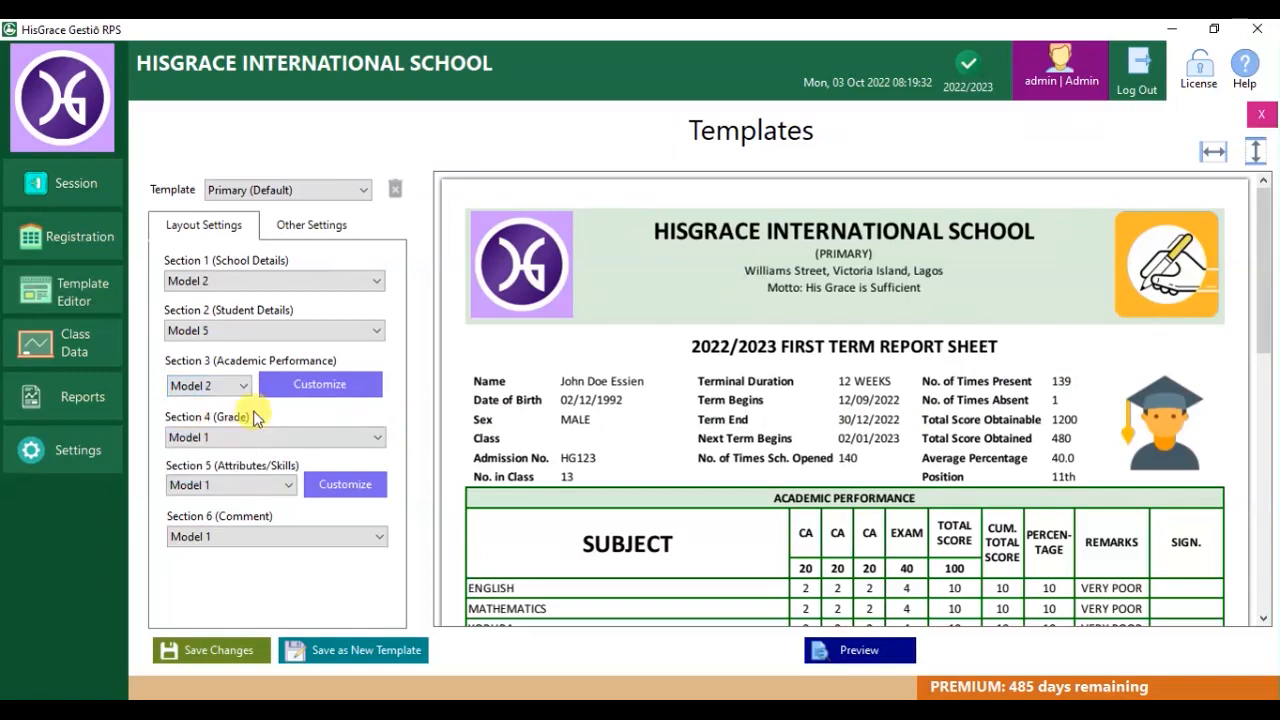
click(312, 384)
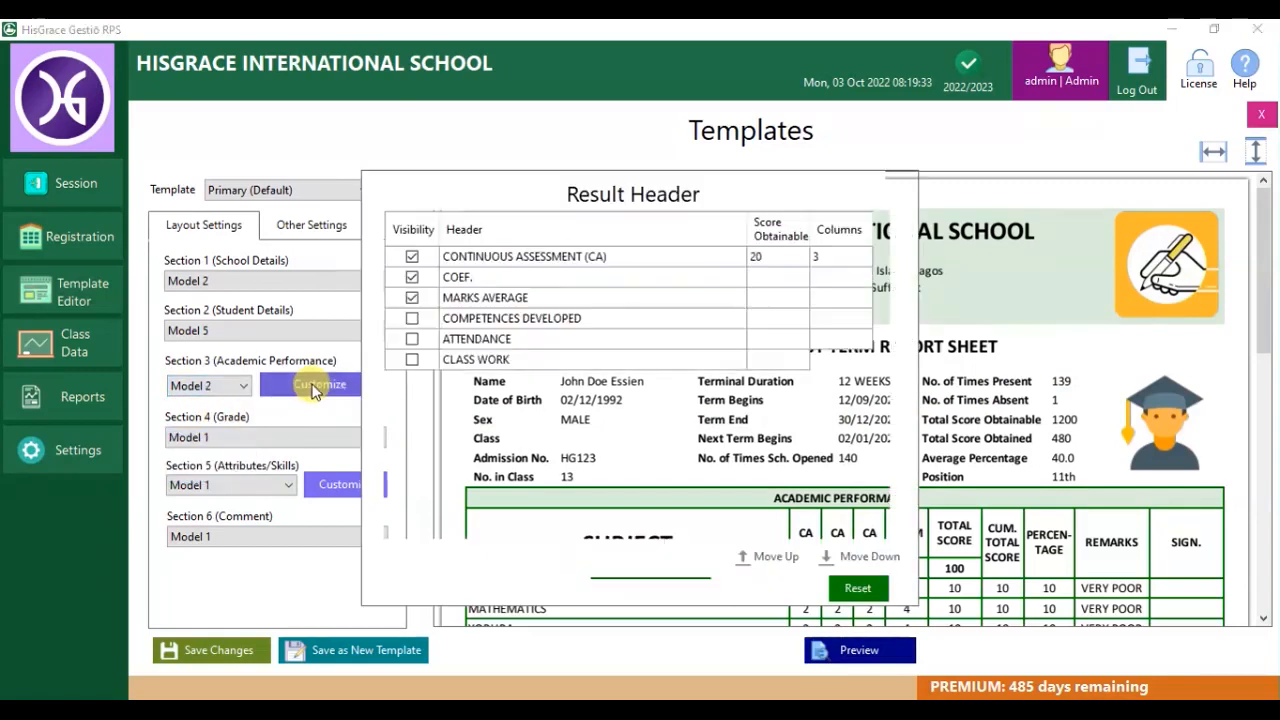
click(525, 279)
click(450, 318)
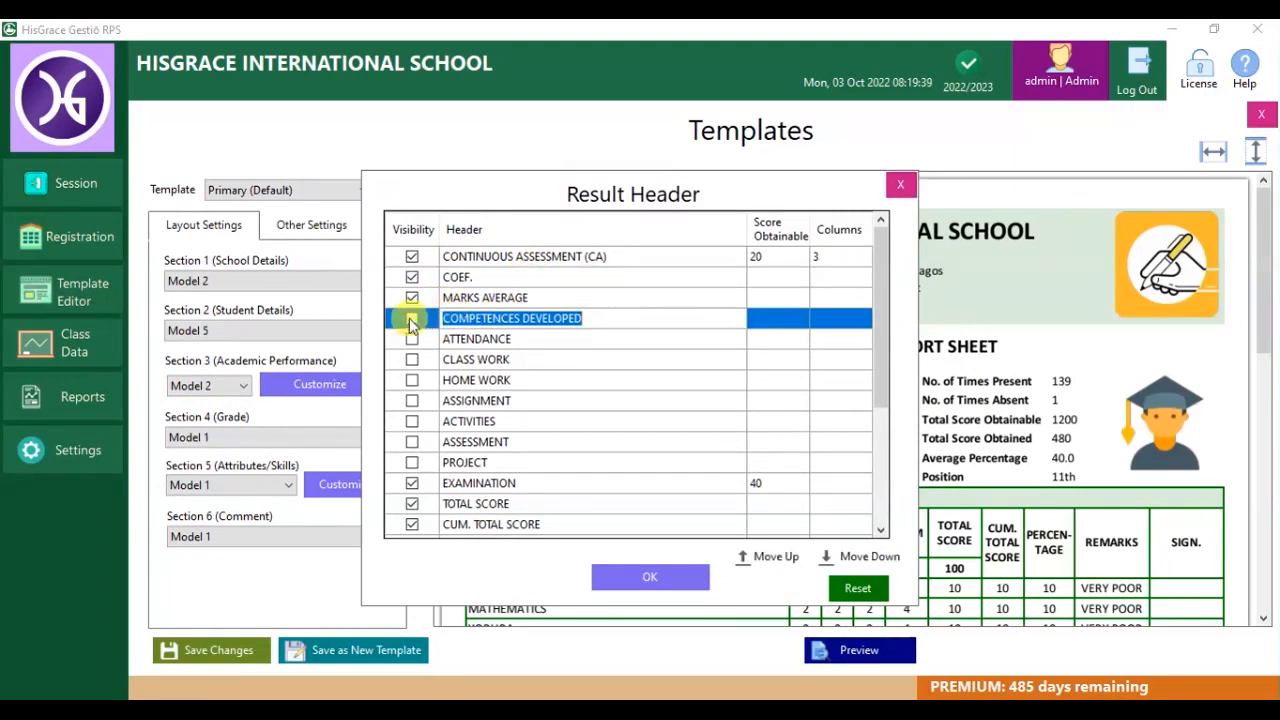
click(412, 319)
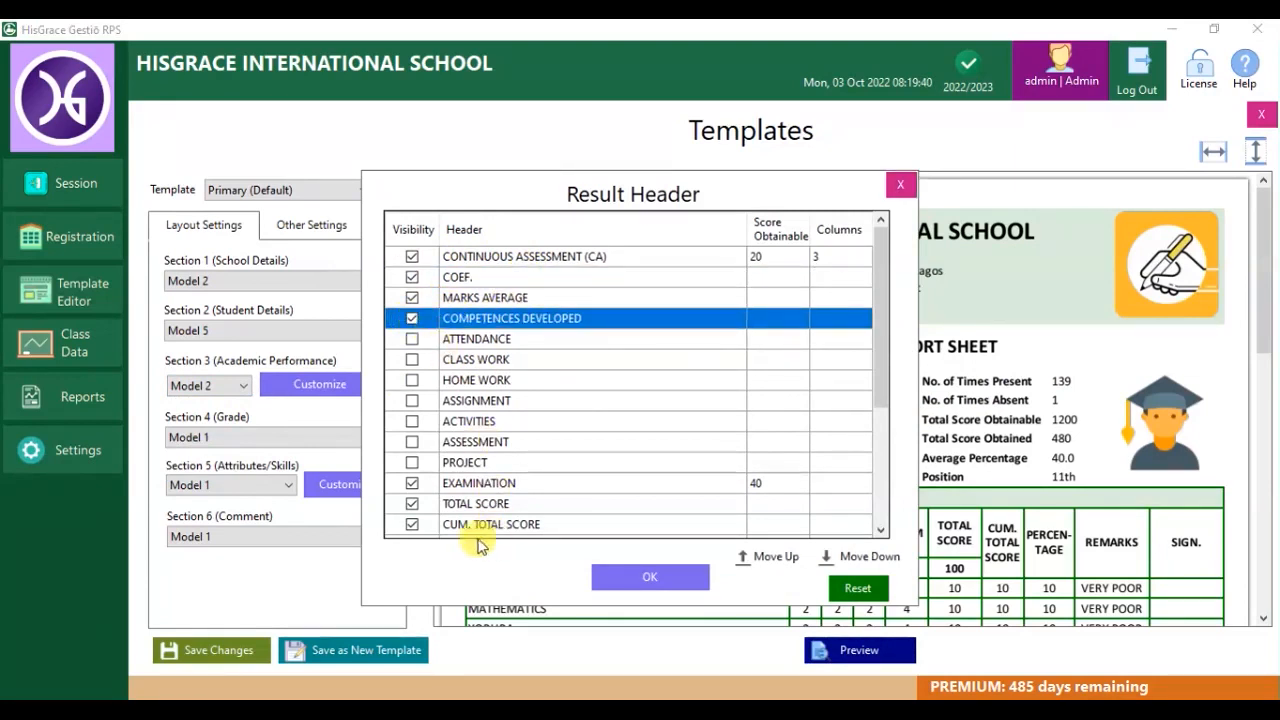
Move EXAMINATION up three places and TOTAL SCORE up two, apply and refresh the preview.
click(490, 485)
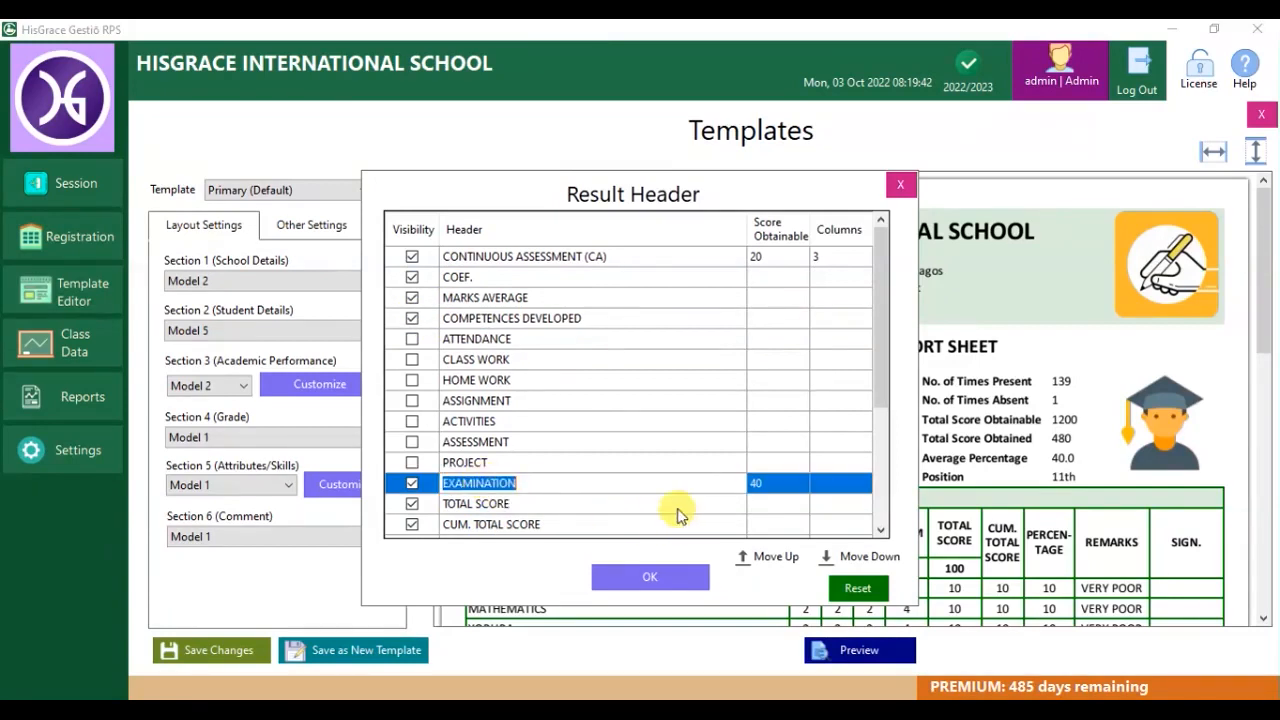
click(436, 484)
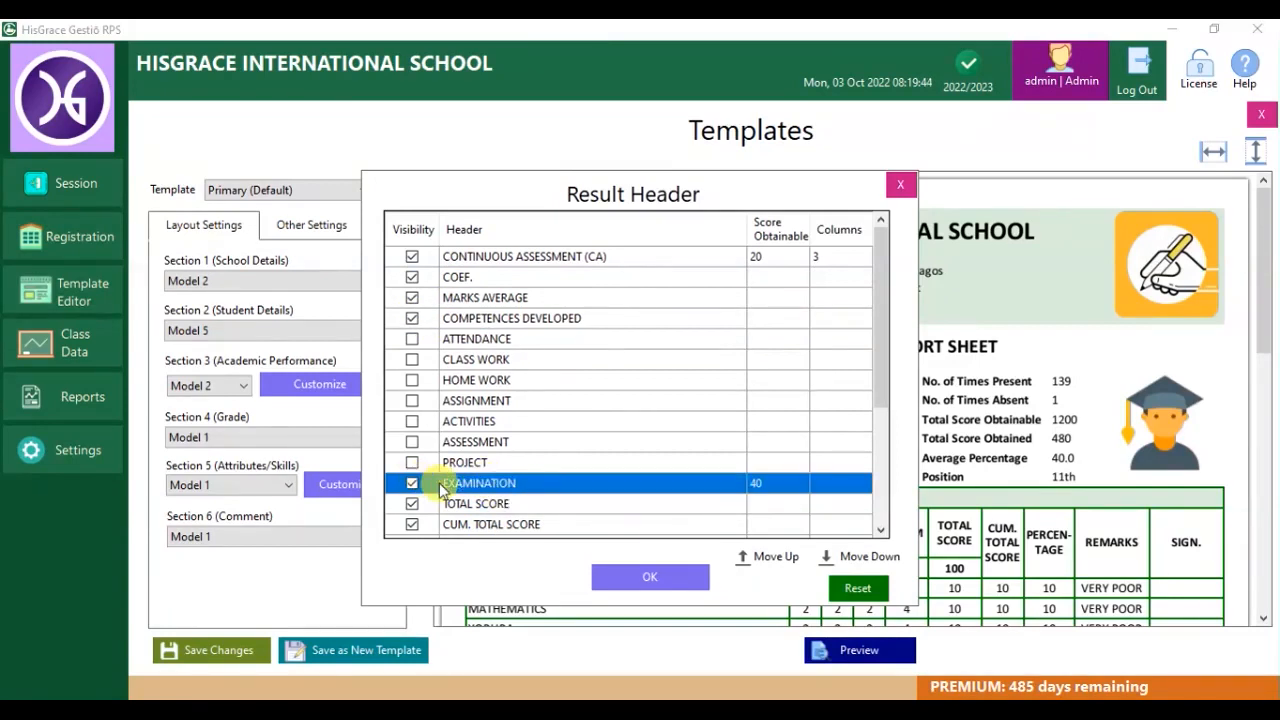
click(784, 556)
click(784, 556)
click(784, 556)
click(784, 556)
click(784, 556)
click(784, 556)
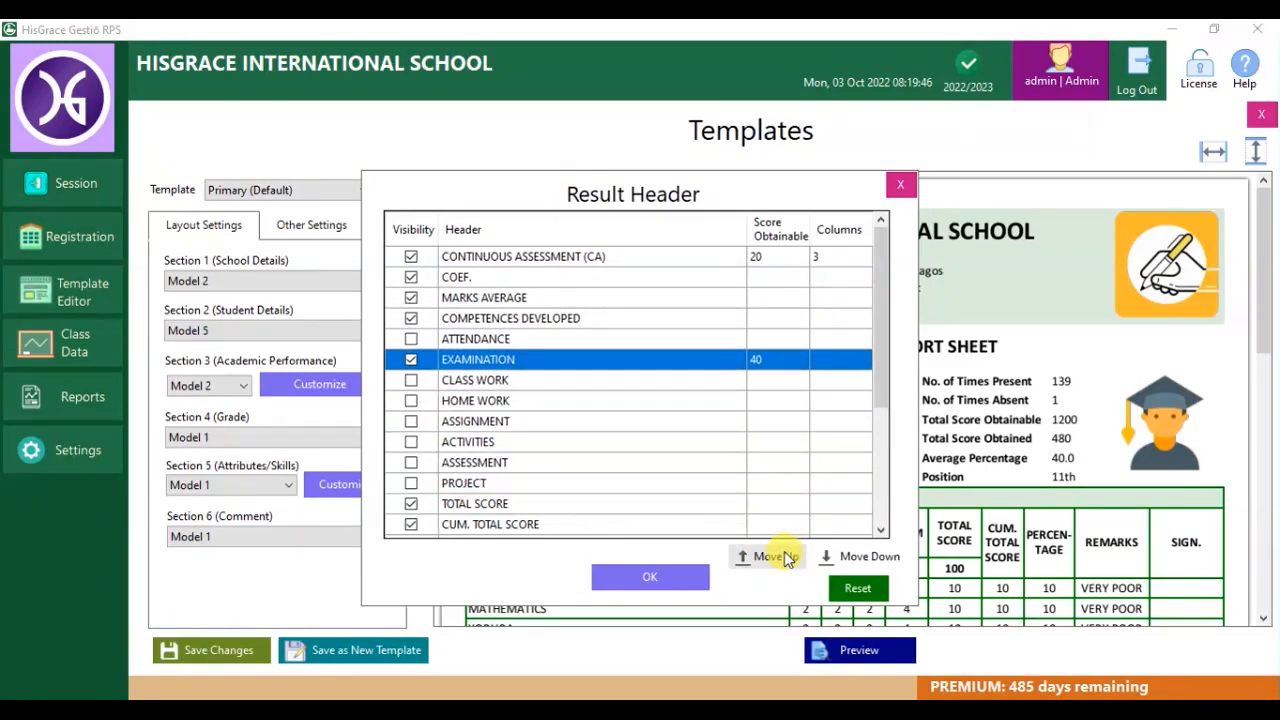
click(784, 556)
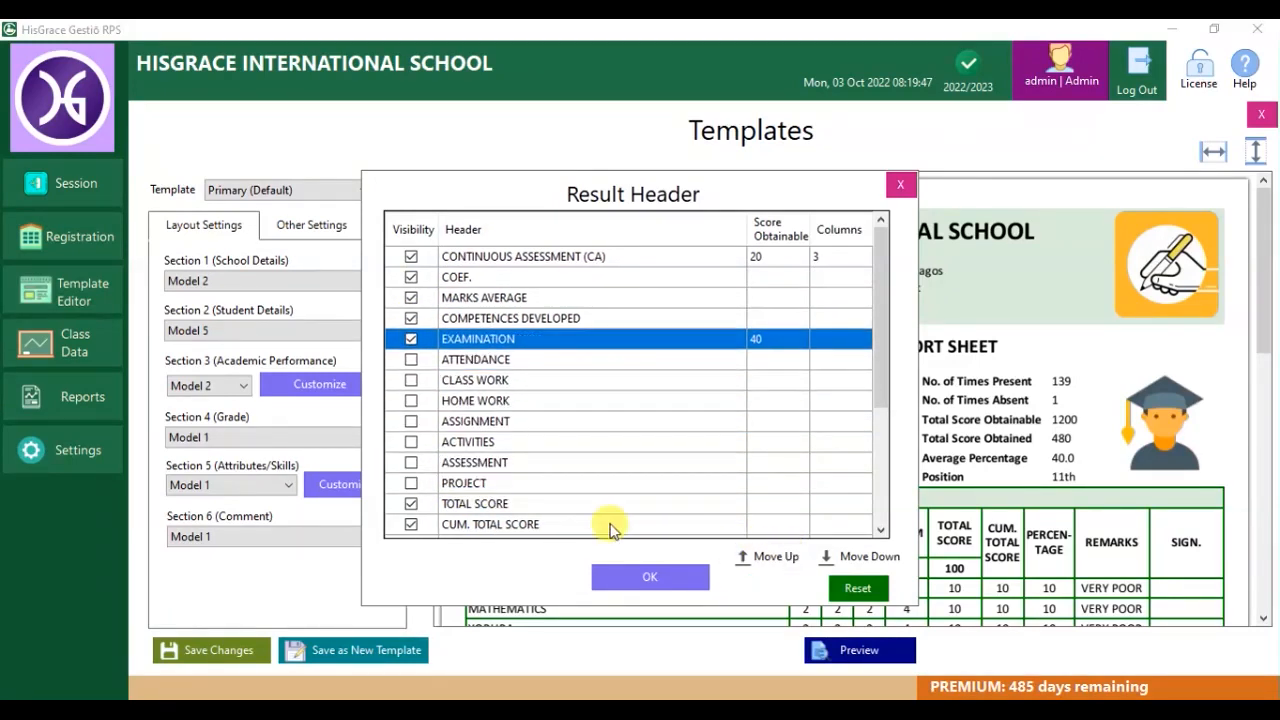
click(475, 504)
click(772, 558)
click(772, 558)
click(772, 558)
click(772, 558)
click(772, 558)
click(772, 558)
click(772, 558)
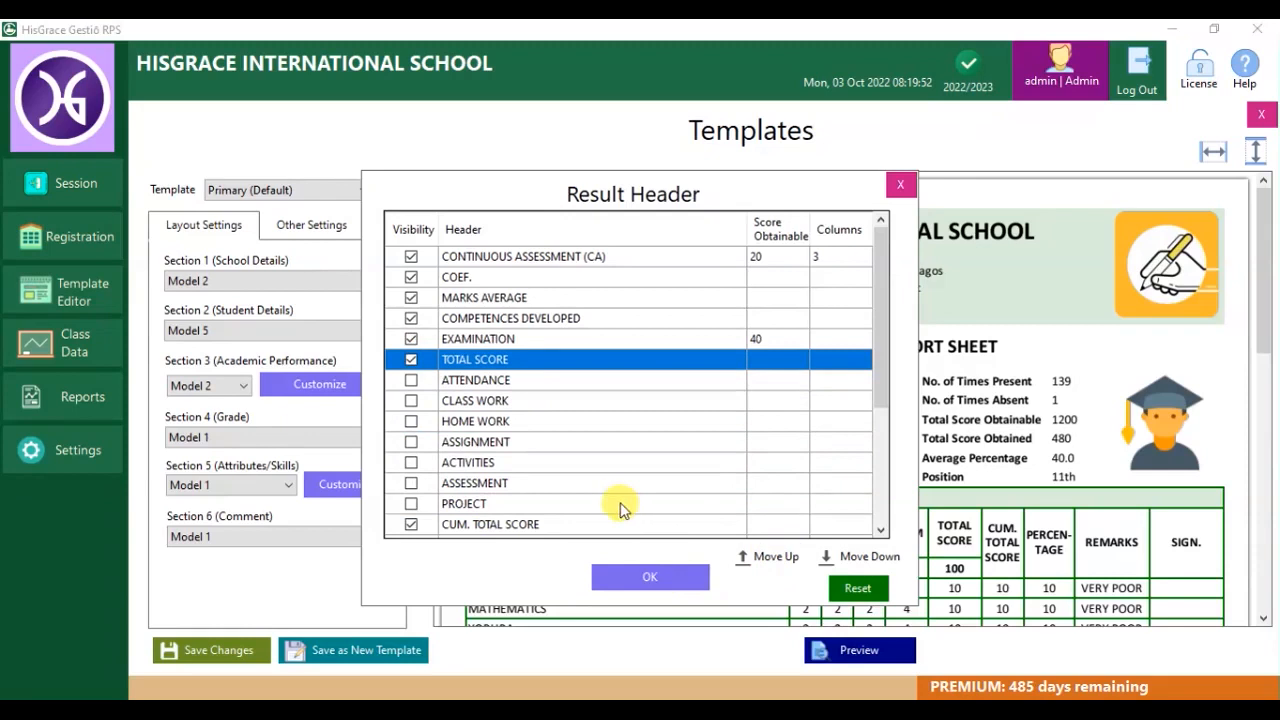
click(660, 578)
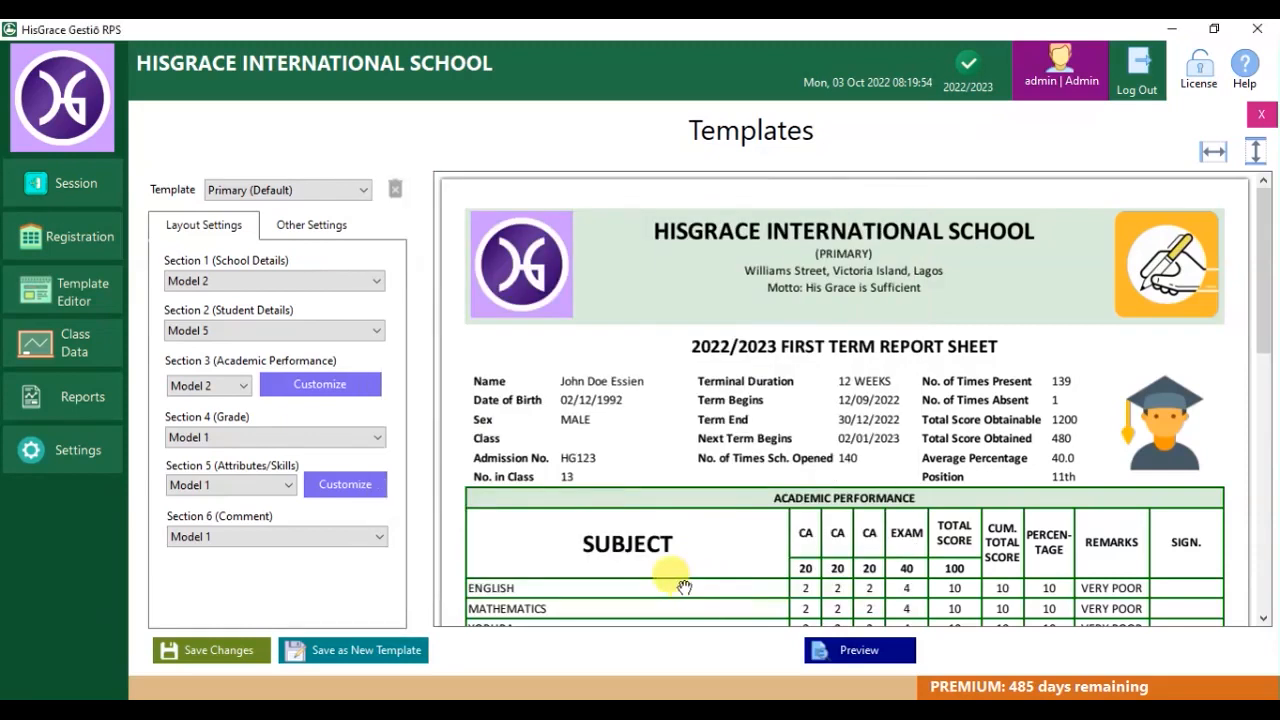
click(843, 658)
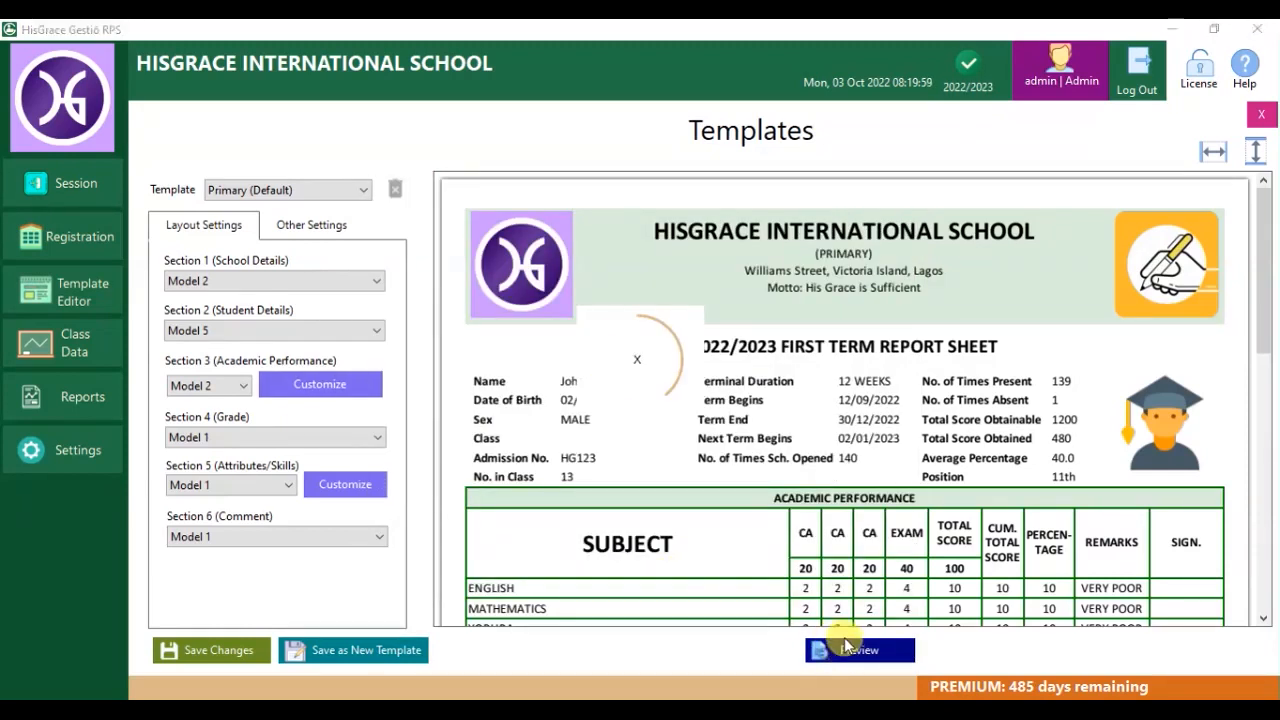
click(215, 385)
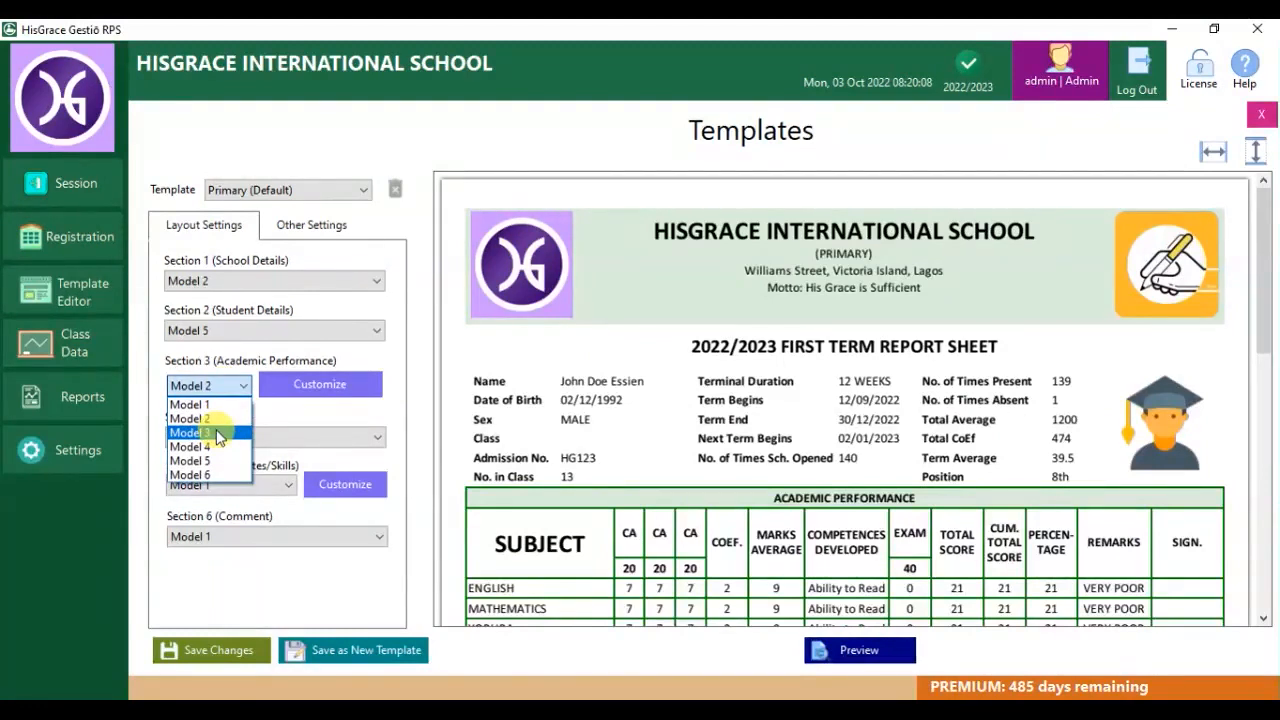
Rename the MARKS AVERAGE header to MARKS AVG., refresh the preview, then choose Model 3.
click(222, 428)
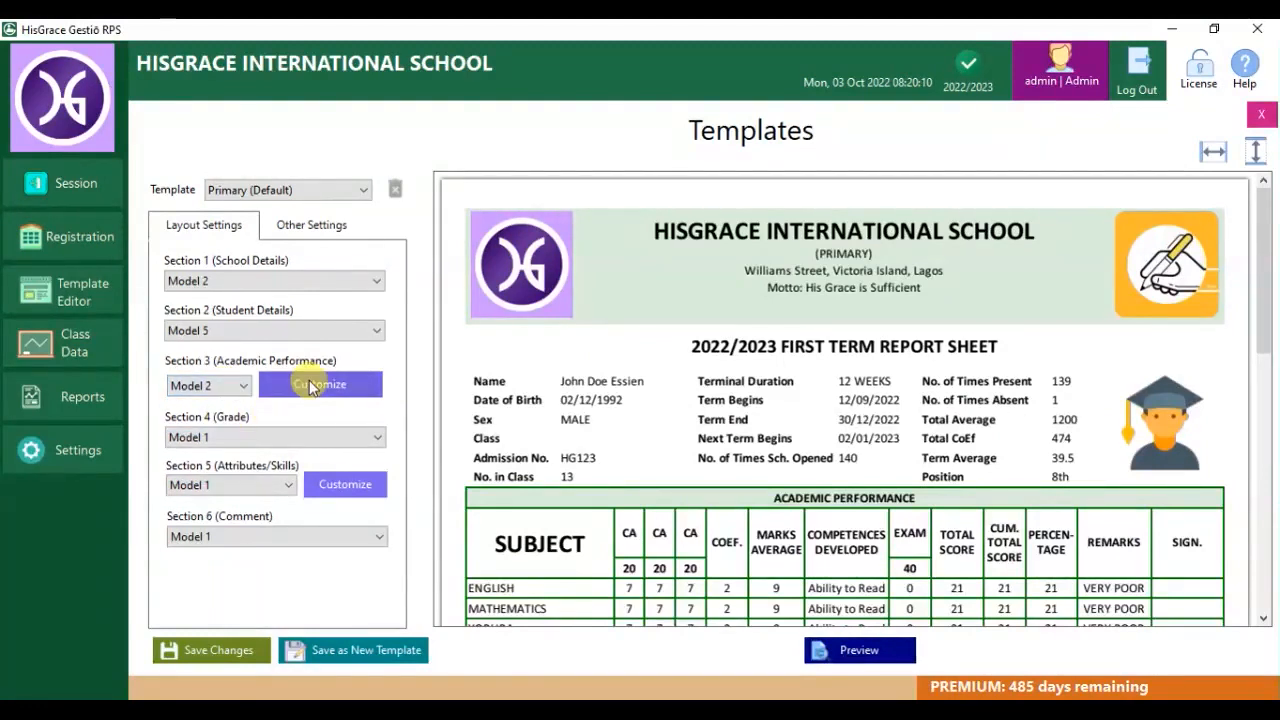
click(309, 384)
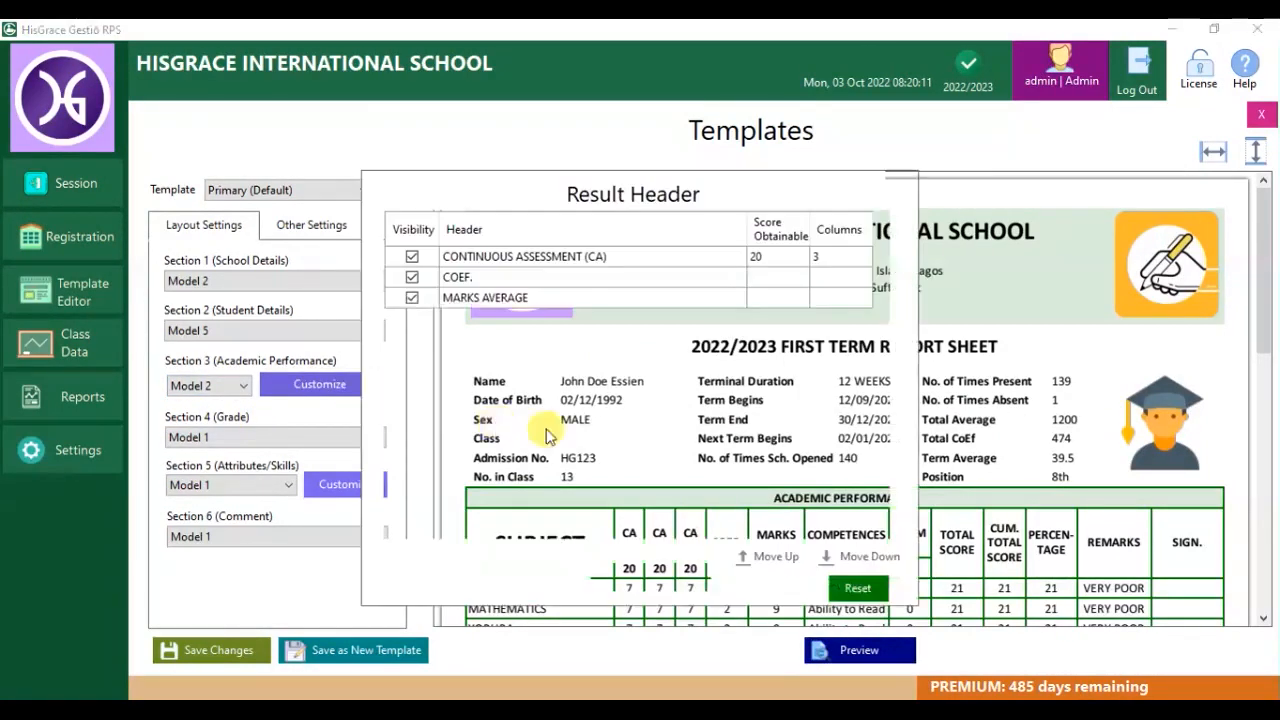
click(490, 300)
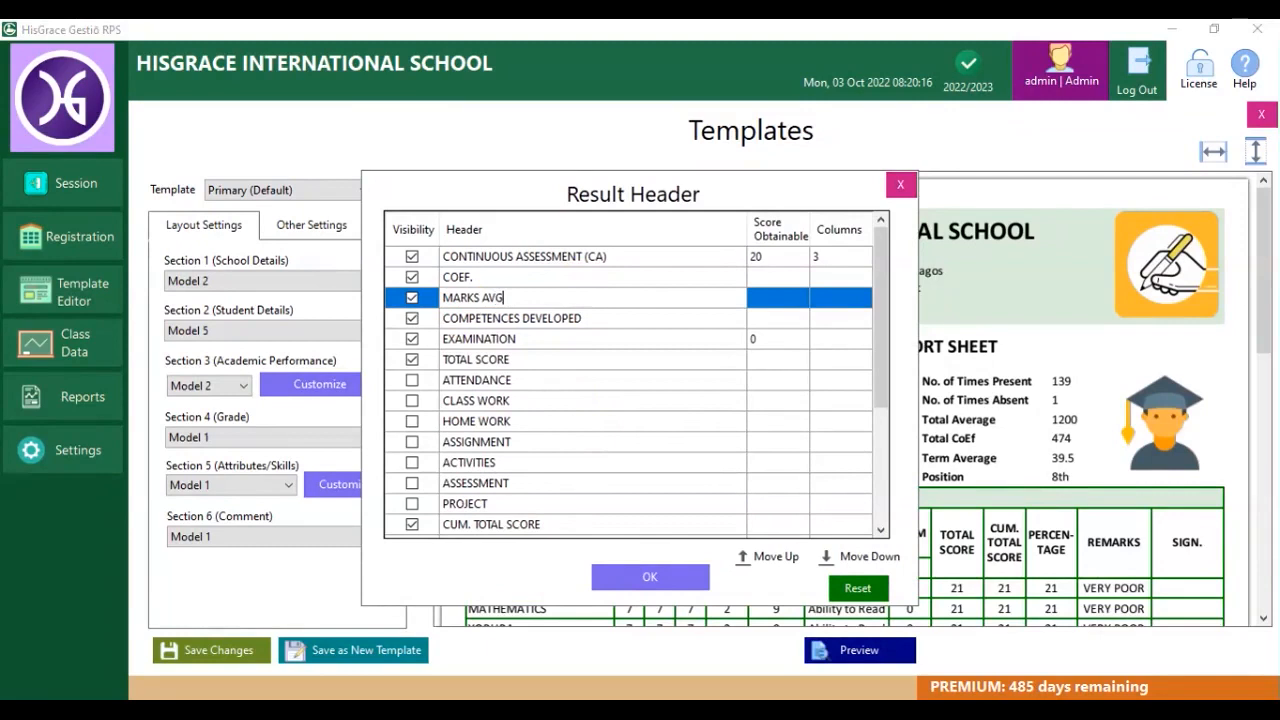
click(645, 582)
click(828, 651)
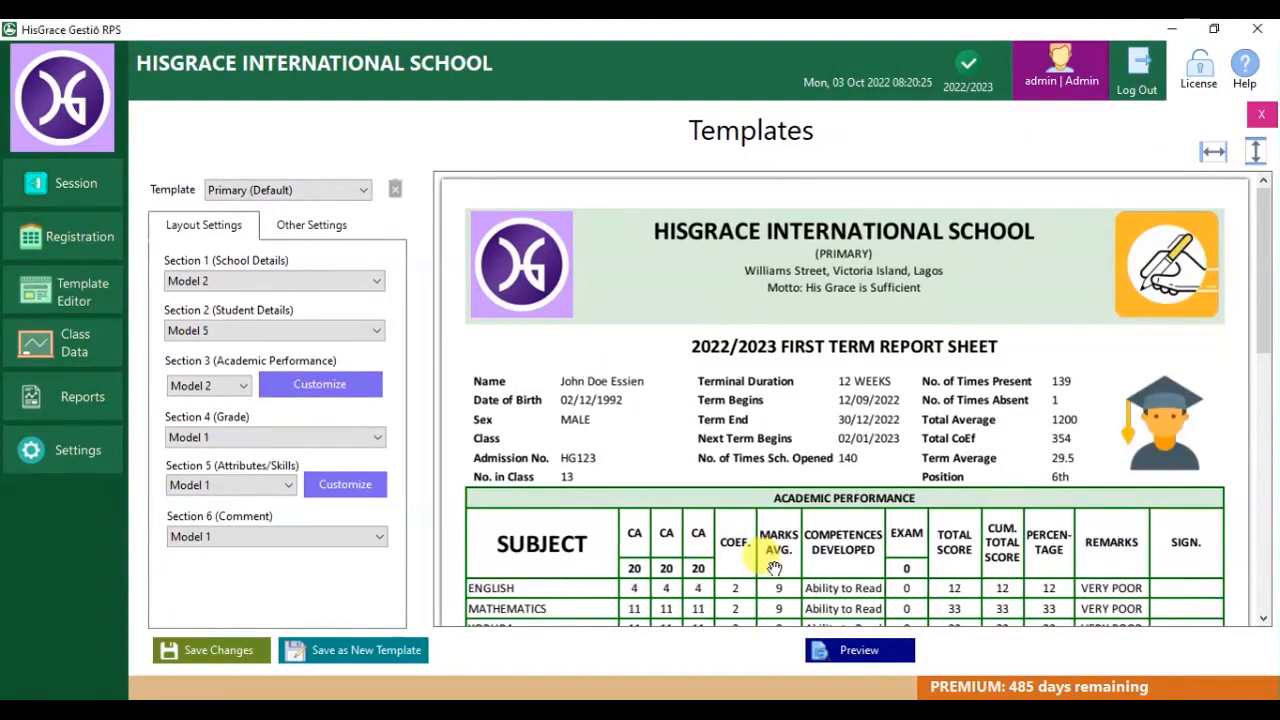
click(240, 390)
click(226, 432)
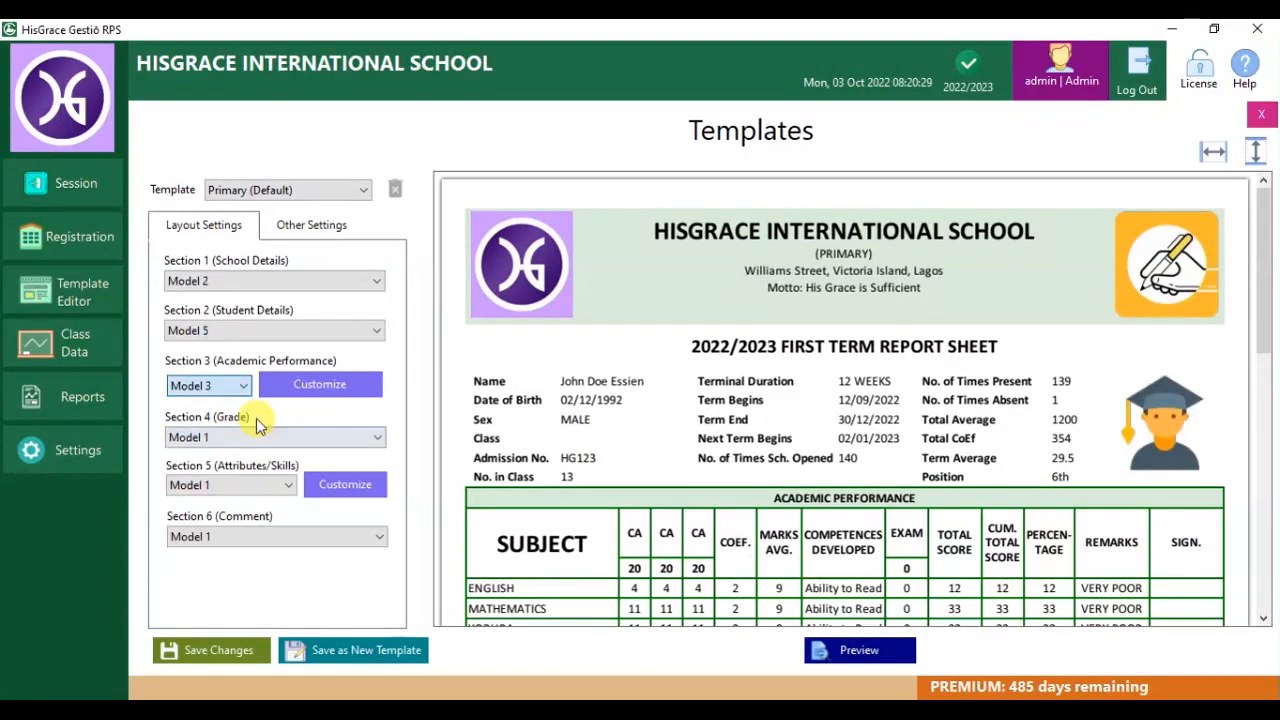
Reset Model 3 headers to defaults (Max, Test 1, Test 2, Position, Grade) and preview the report.
click(318, 385)
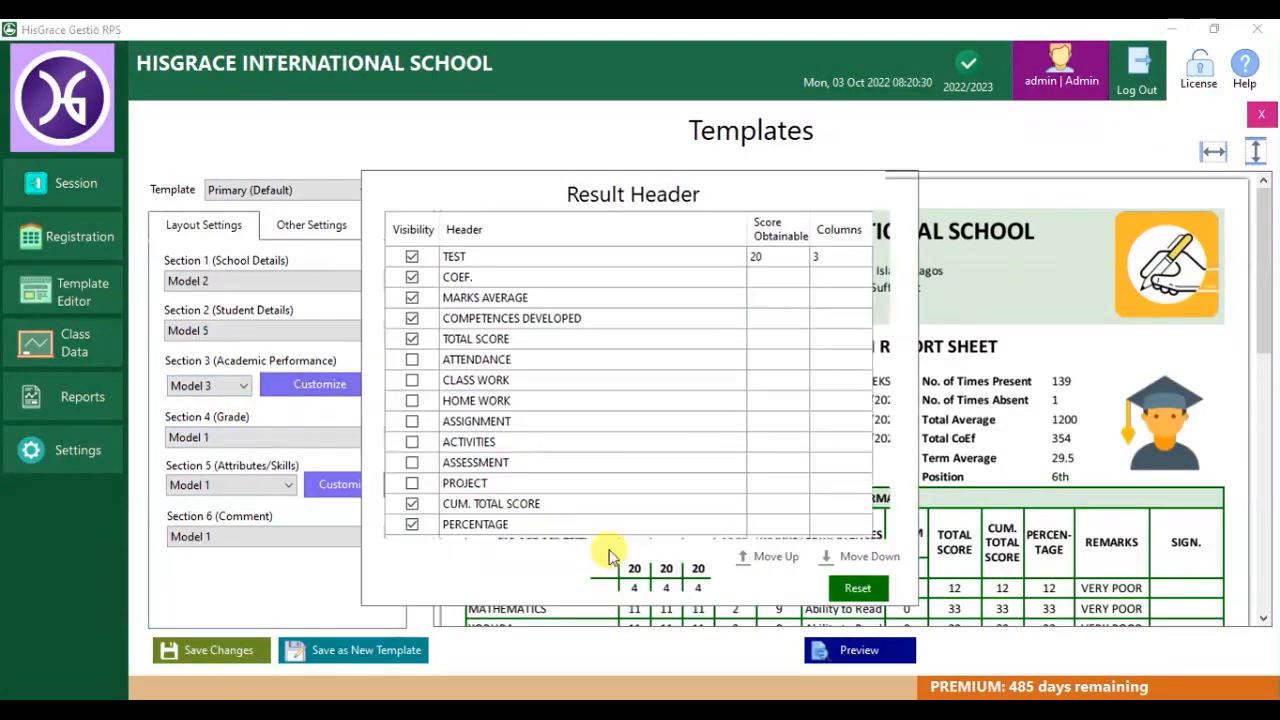
click(867, 591)
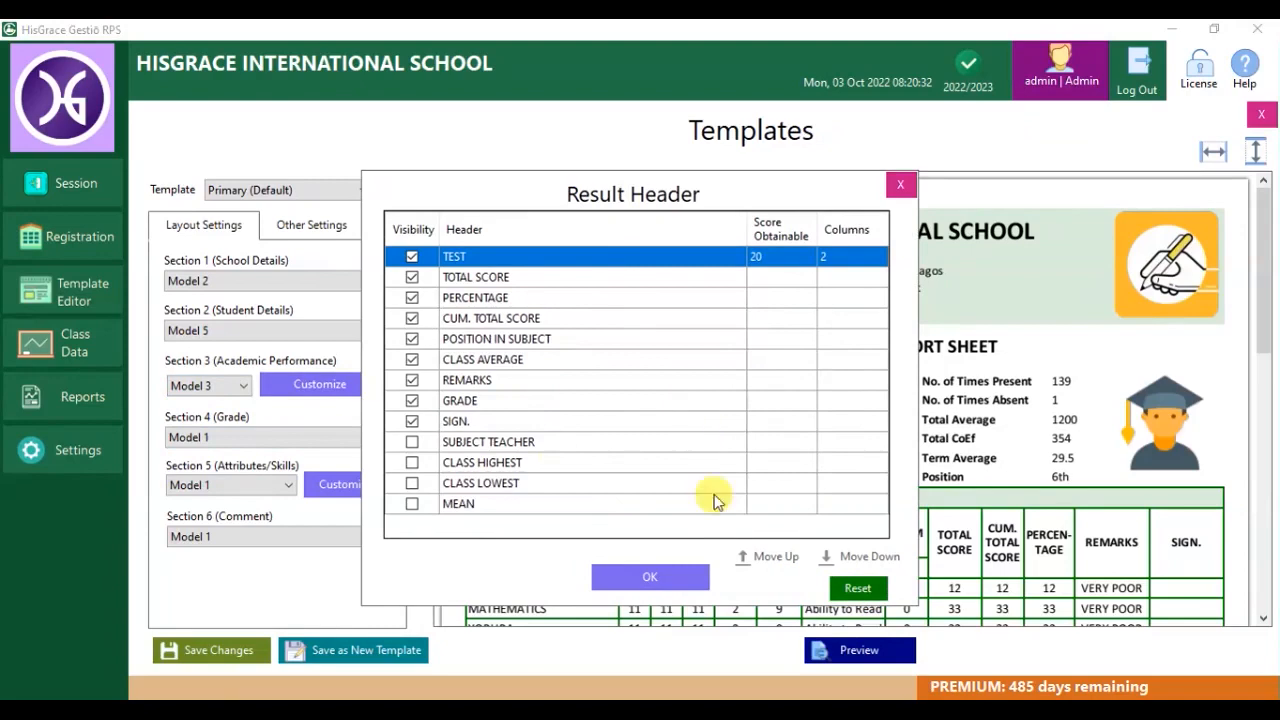
click(630, 576)
click(864, 649)
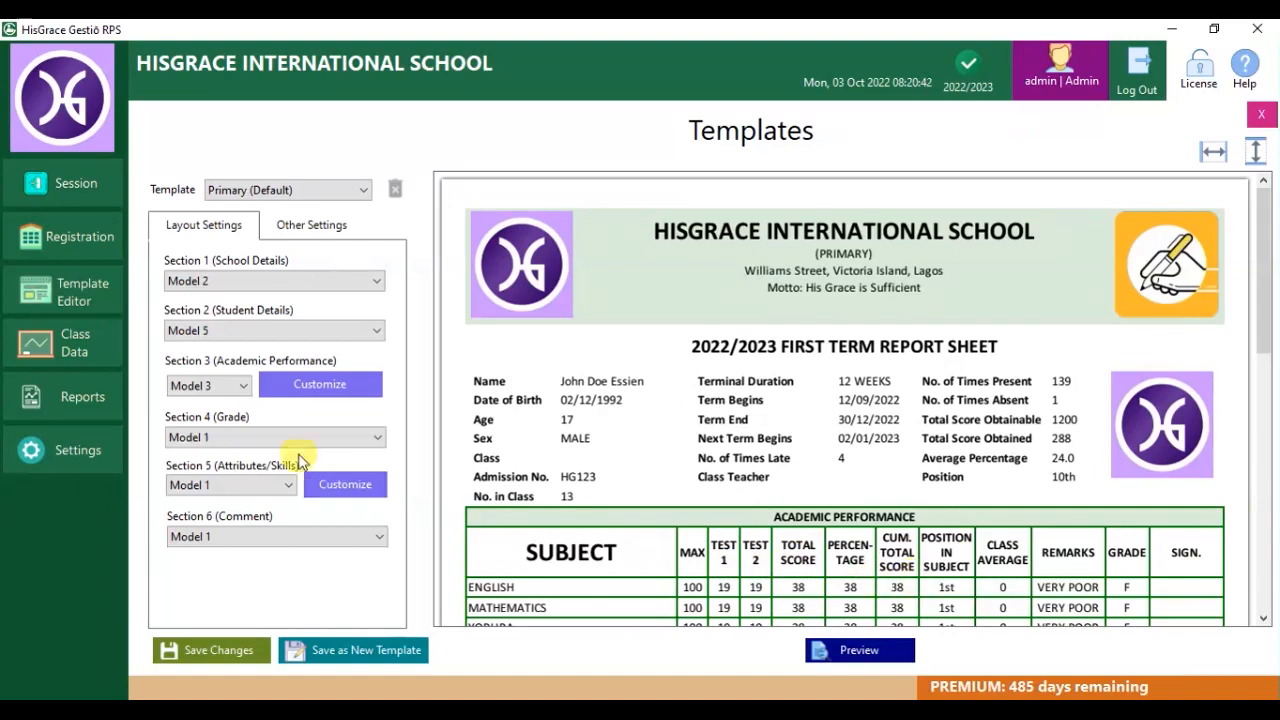
click(224, 393)
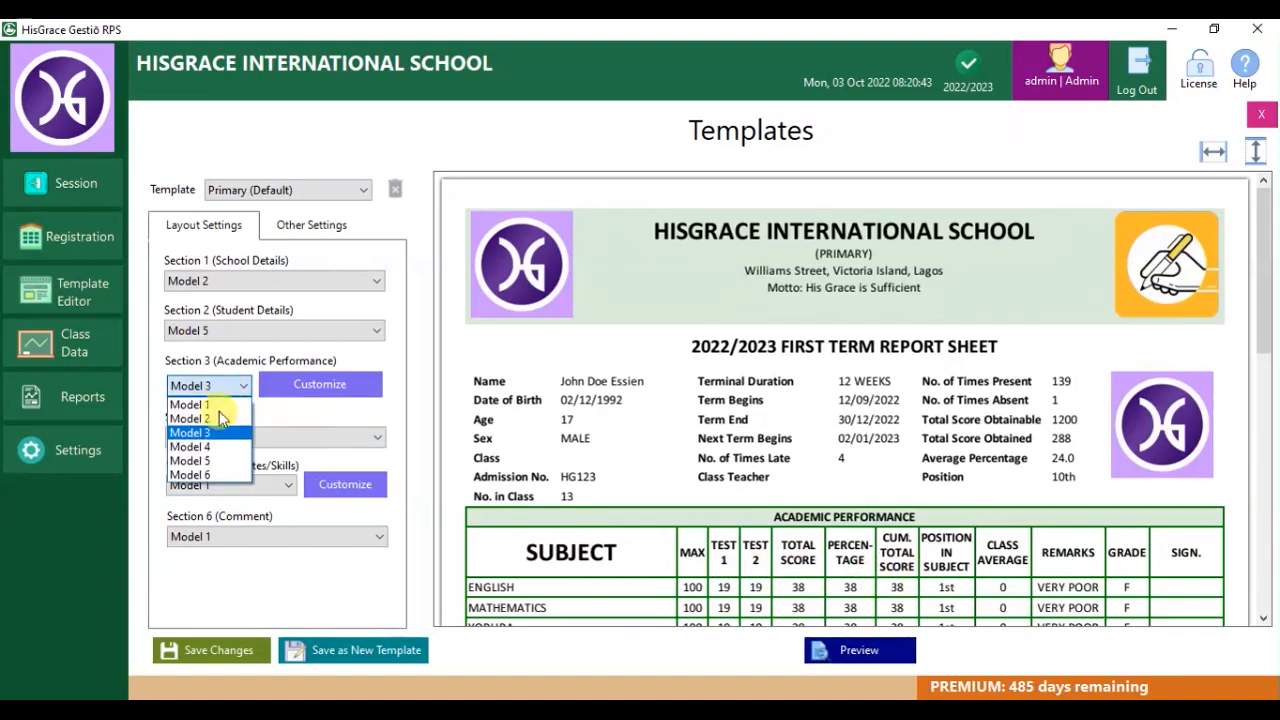
Try Model 5, adjusting its CHAPTER (CA) column count and score obtainable, then preview.
click(207, 461)
click(345, 388)
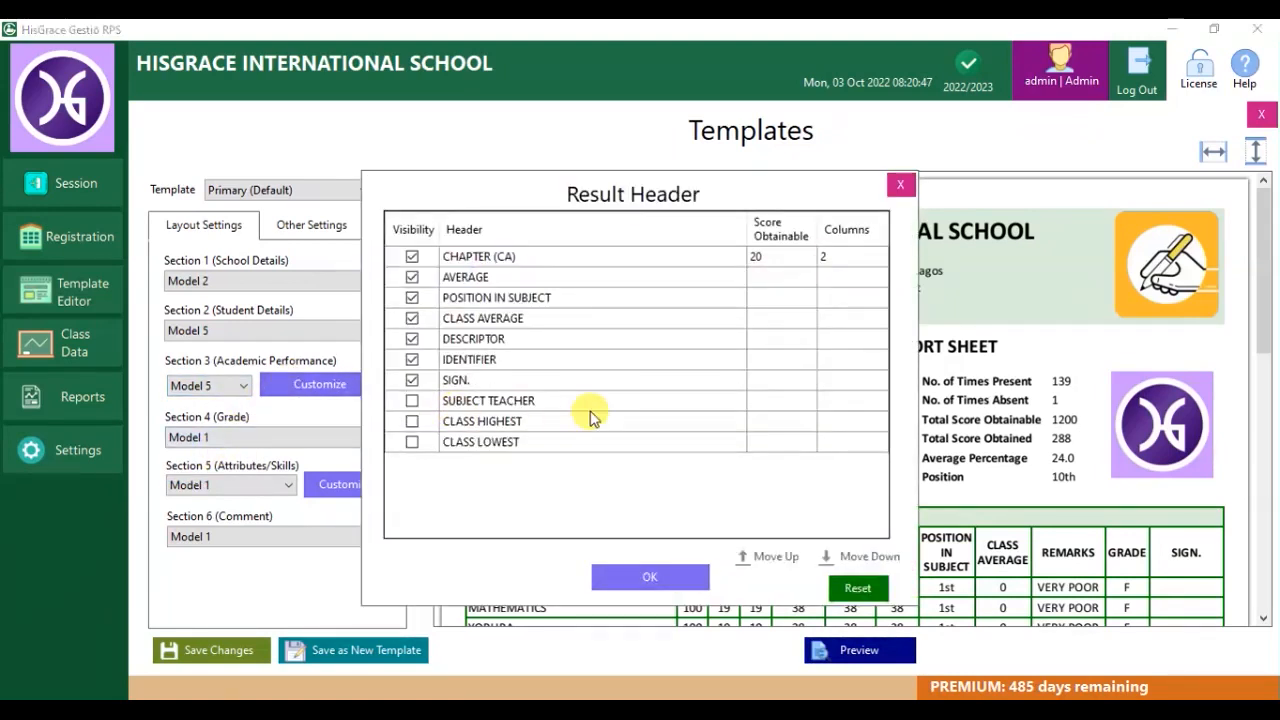
click(836, 259)
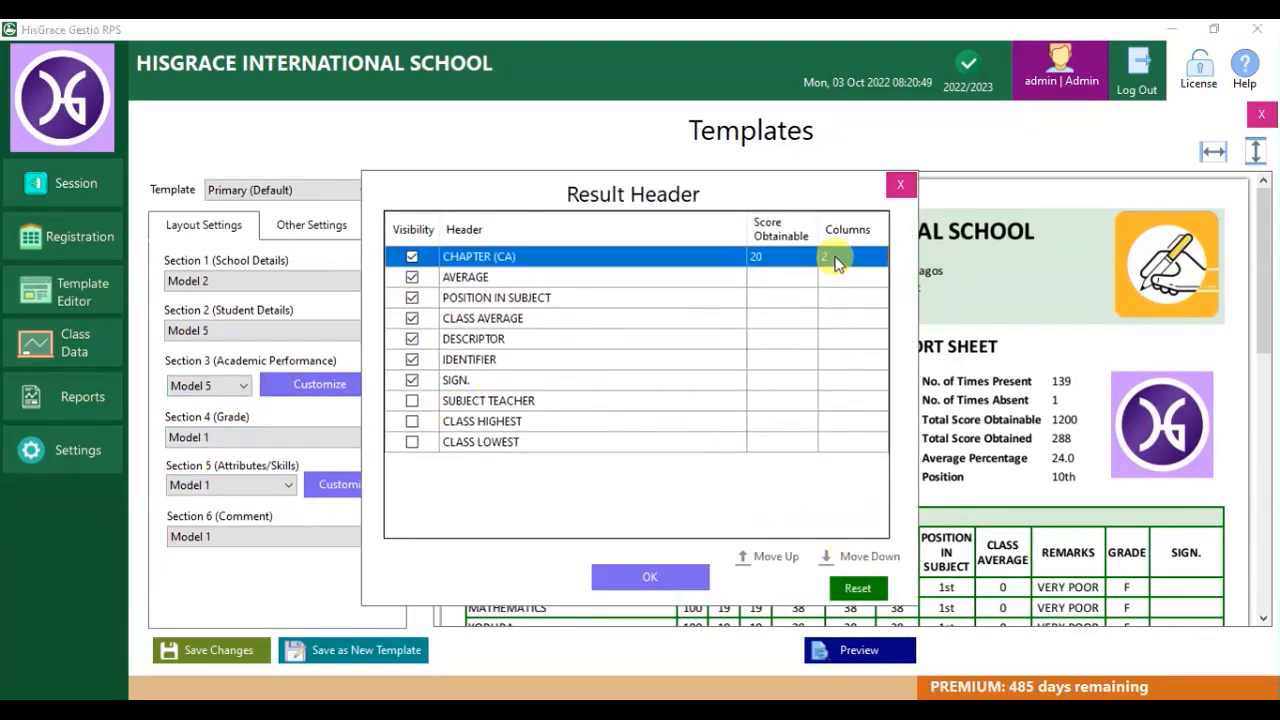
click(846, 258)
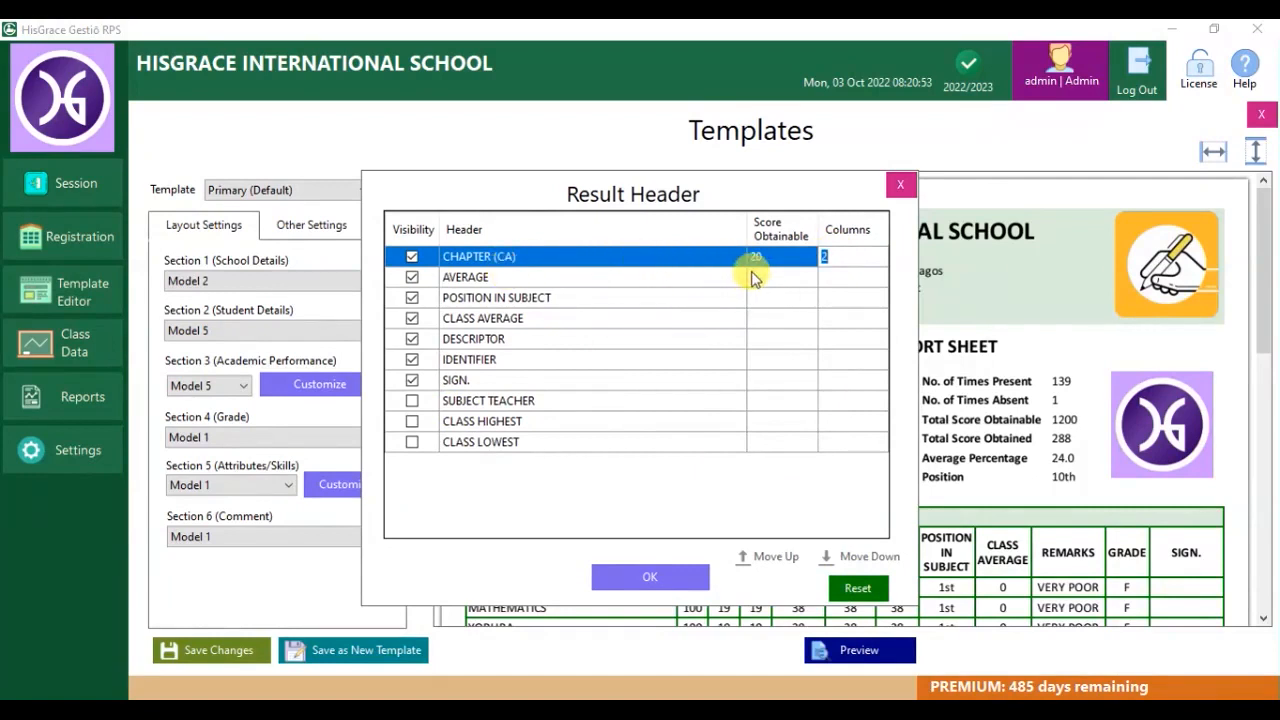
click(778, 260)
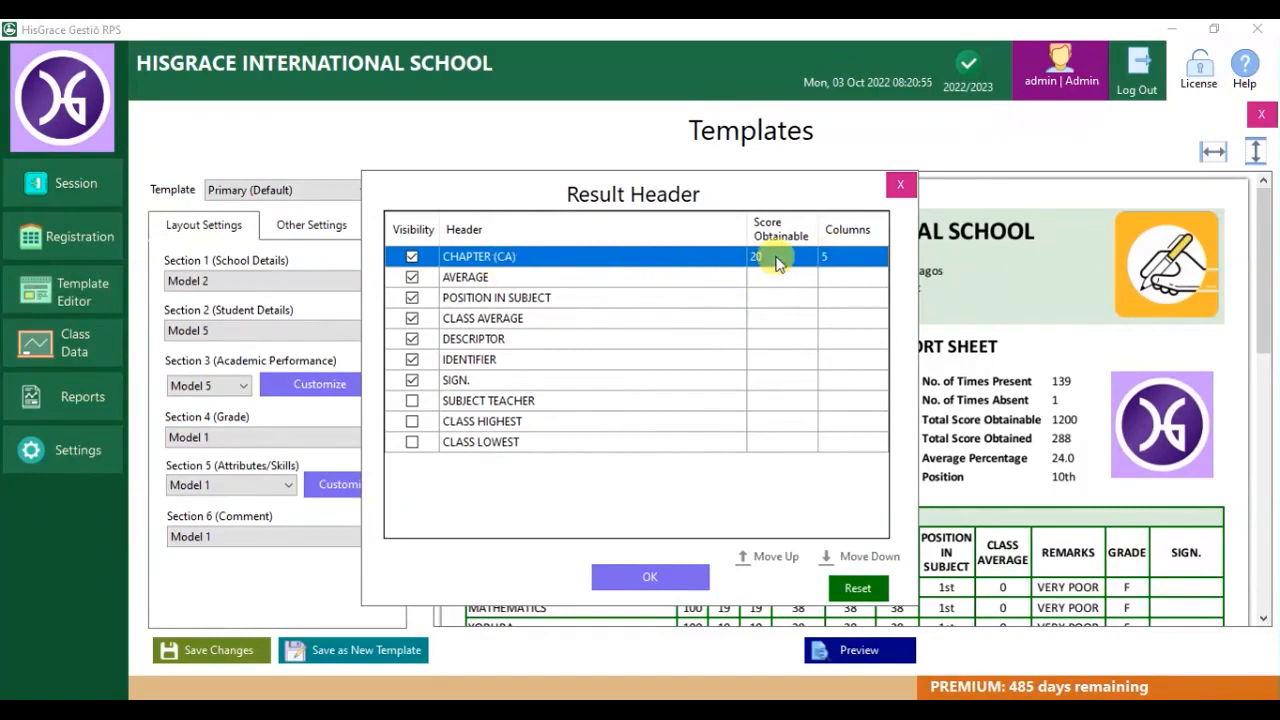
click(768, 256)
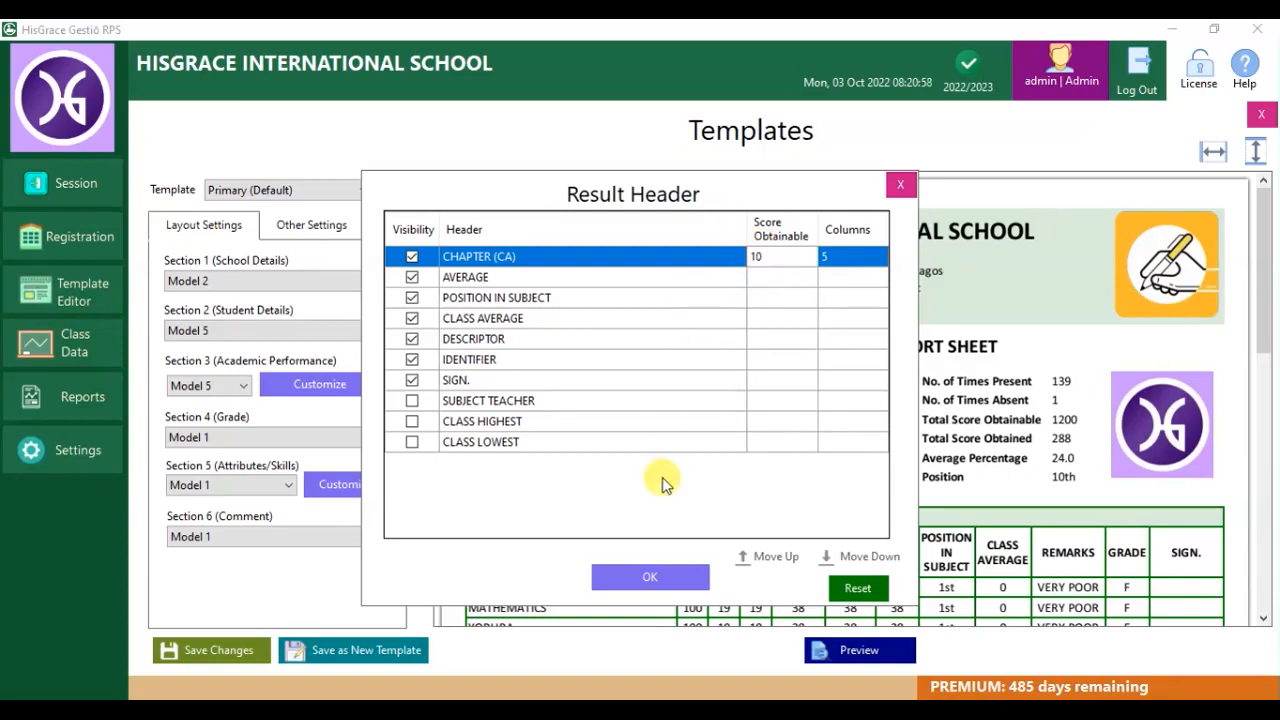
click(652, 582)
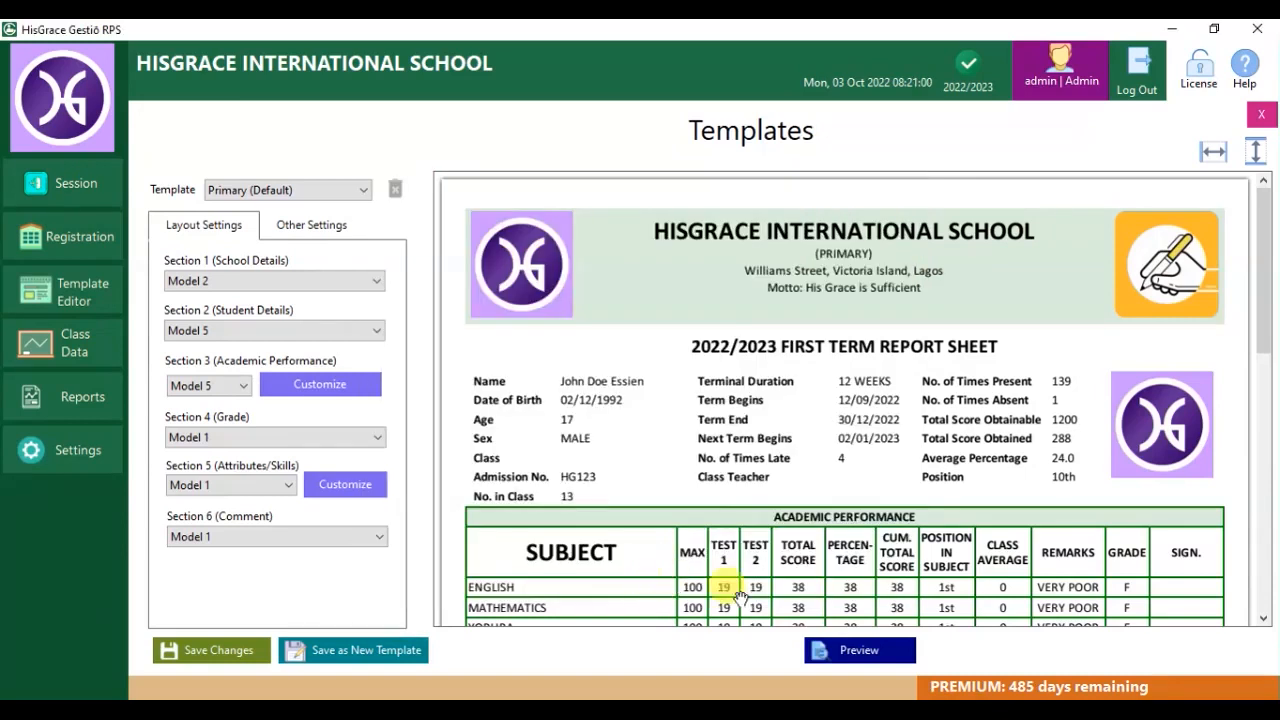
click(848, 645)
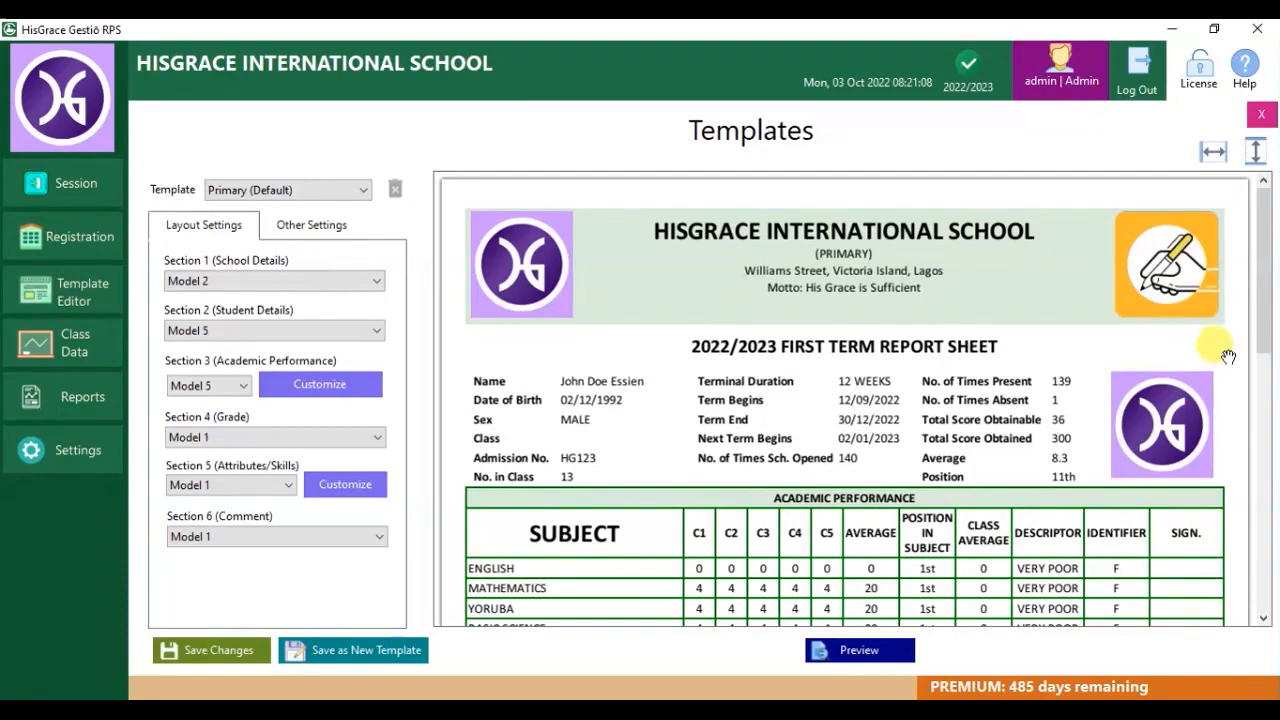
drag(1265, 292, 1260, 330)
Switch to Model 6, reset its headers, add CLASS WORK and HOME WORK columns, and preview.
click(205, 387)
click(210, 476)
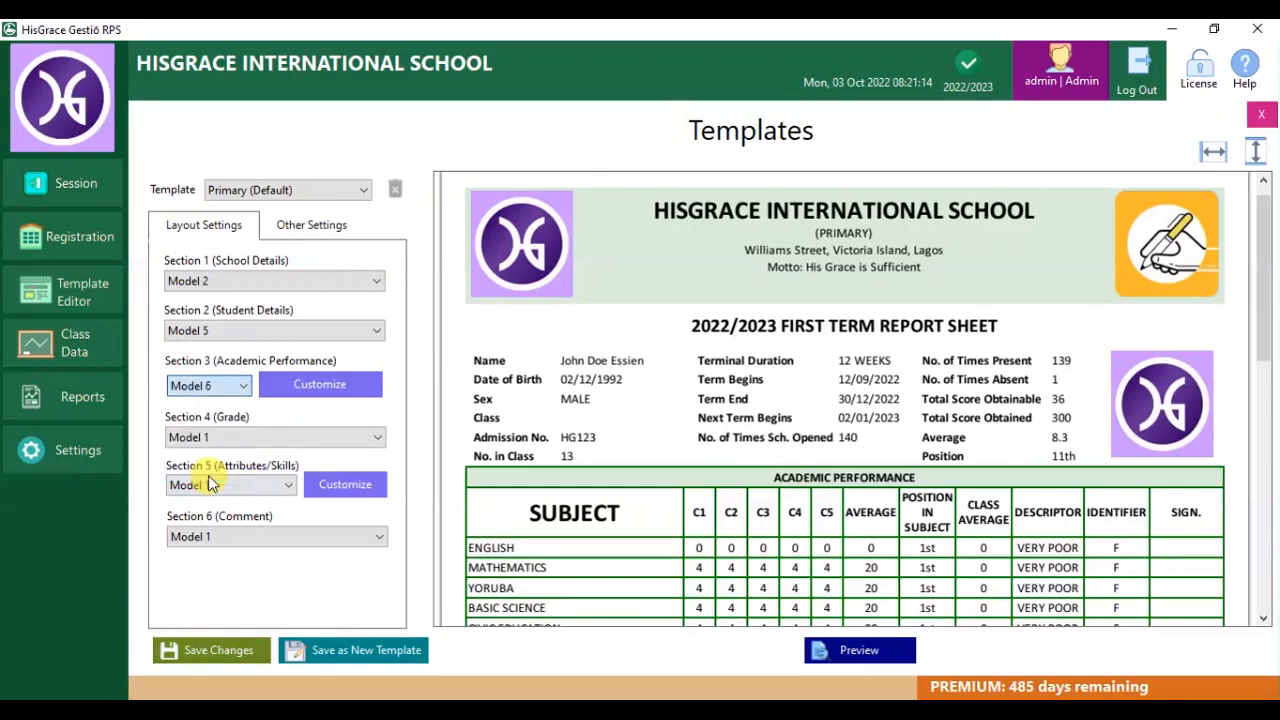
click(277, 387)
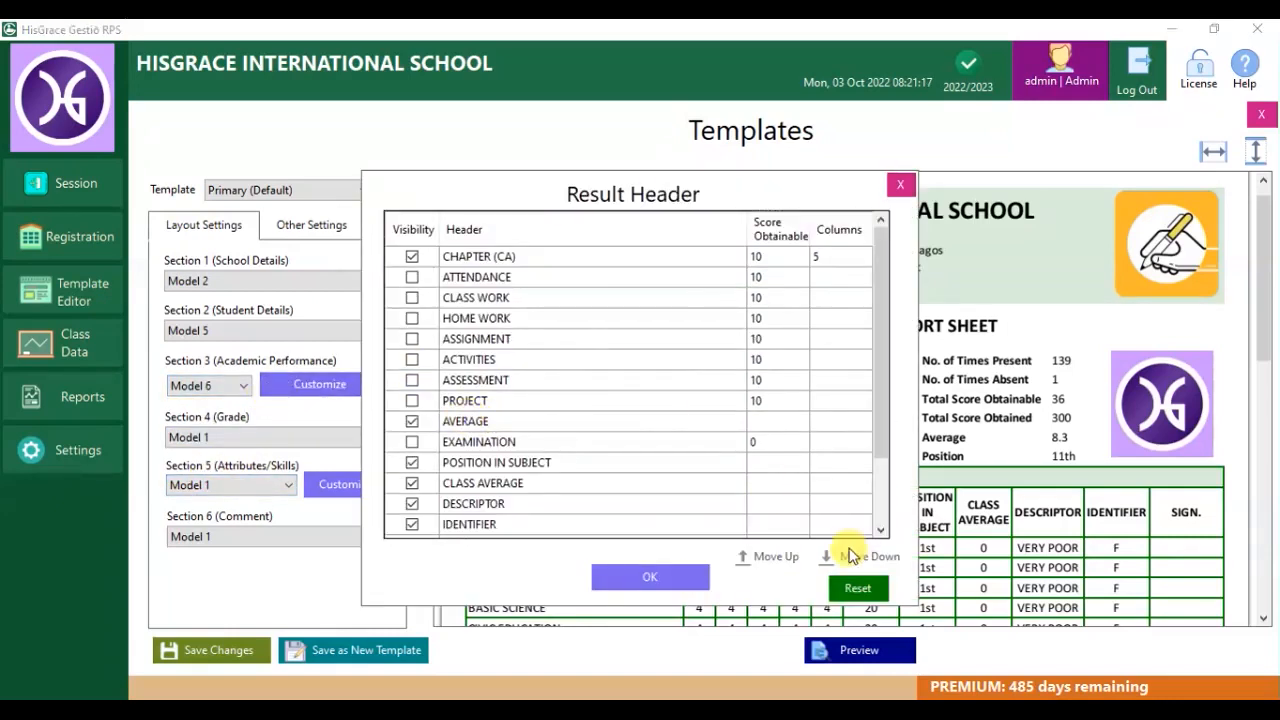
click(860, 586)
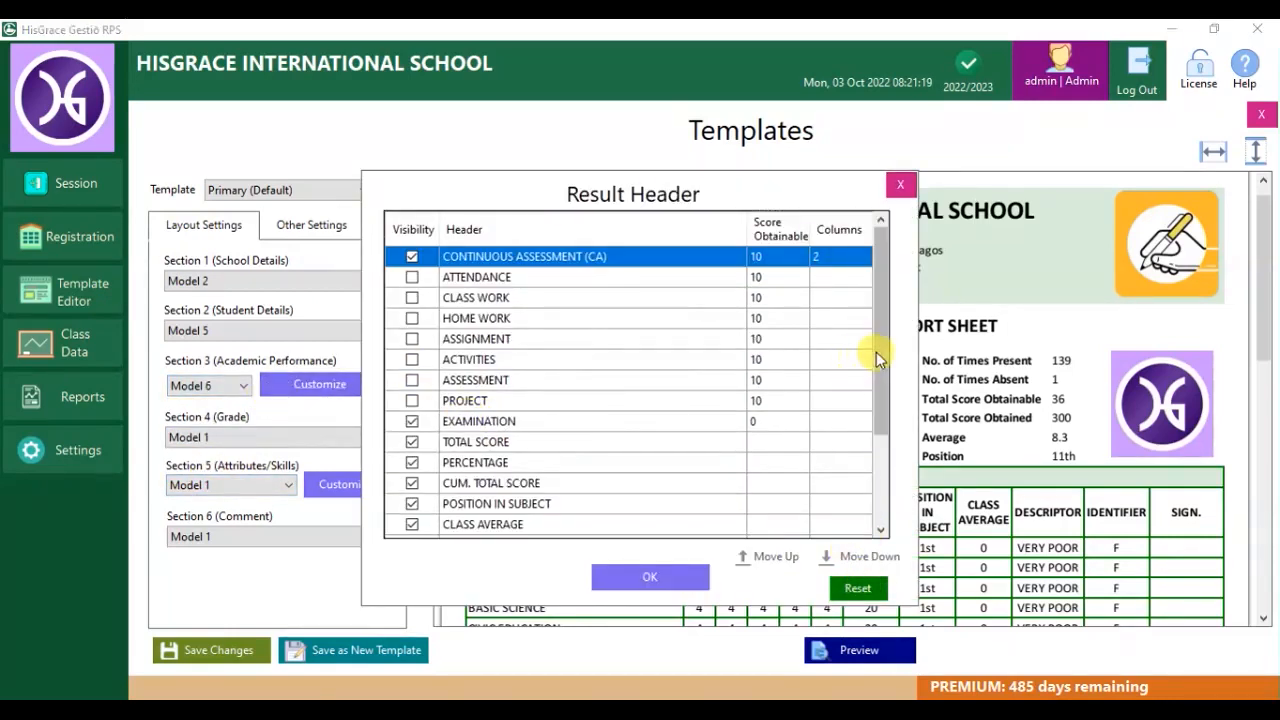
click(411, 299)
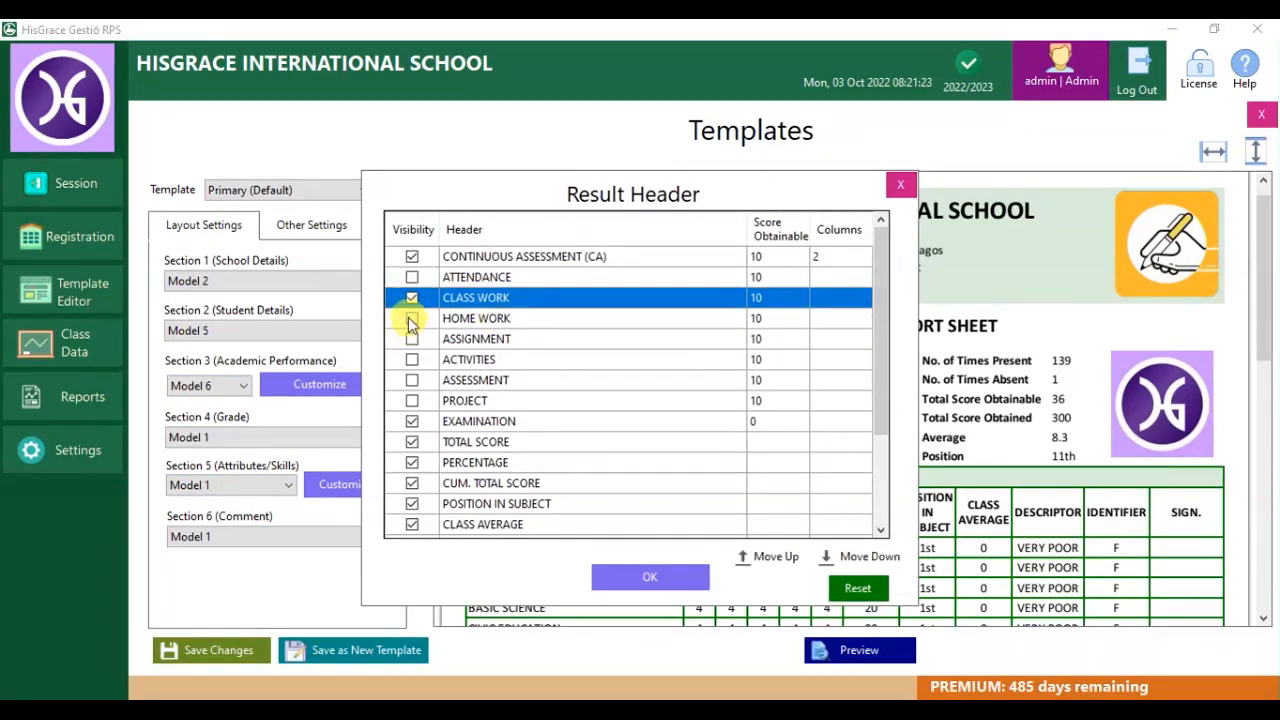
click(411, 319)
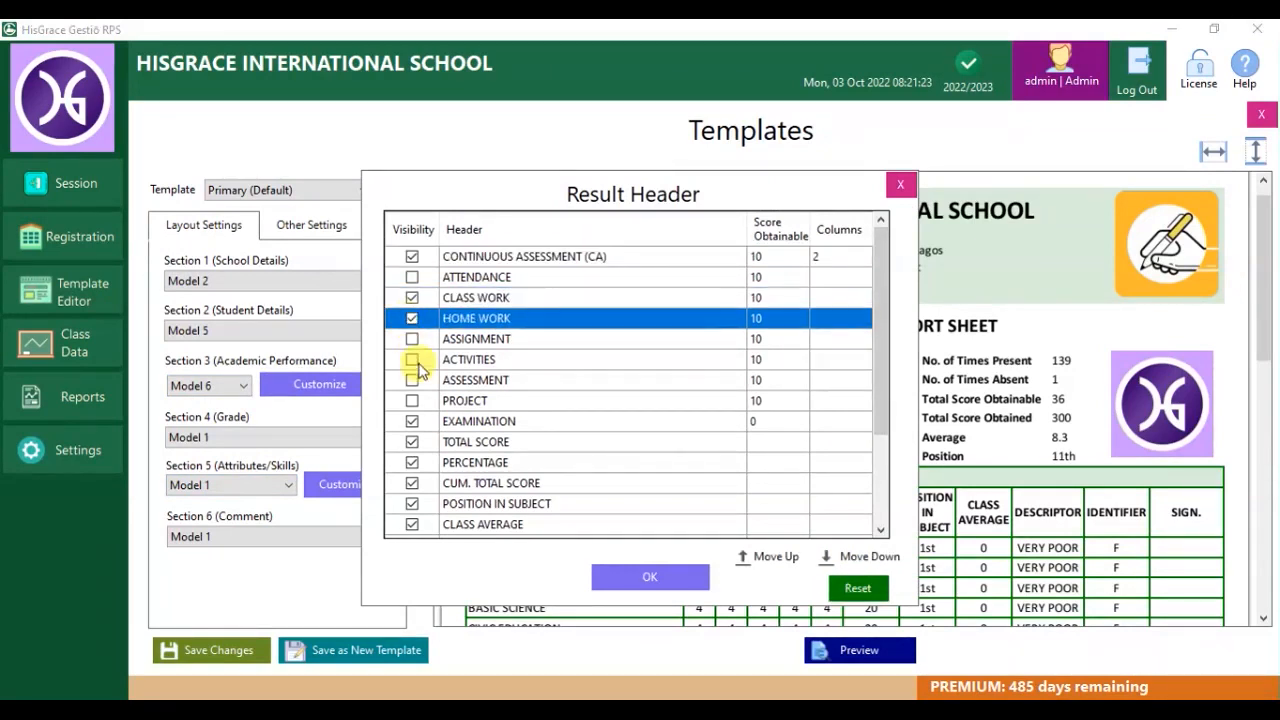
click(654, 578)
click(847, 652)
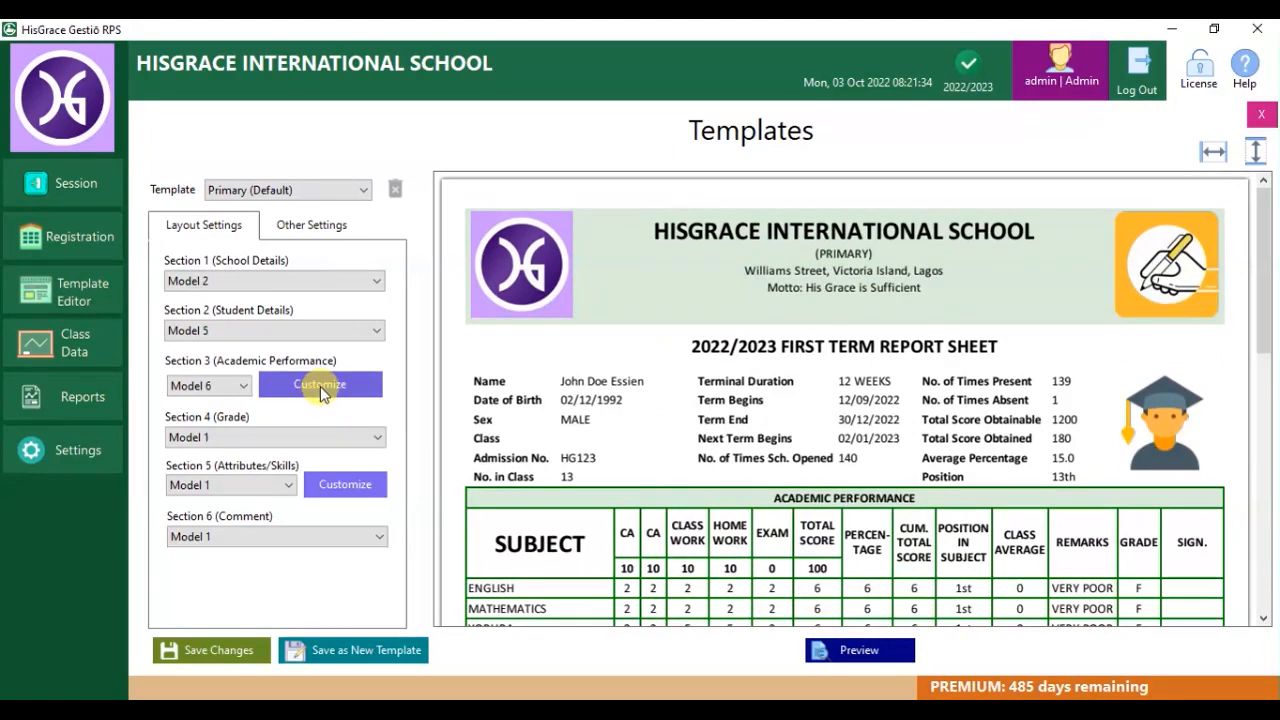
Rename the CLASS WORK result column to EXCURSION with a score obtainable of 5.
click(320, 386)
click(505, 298)
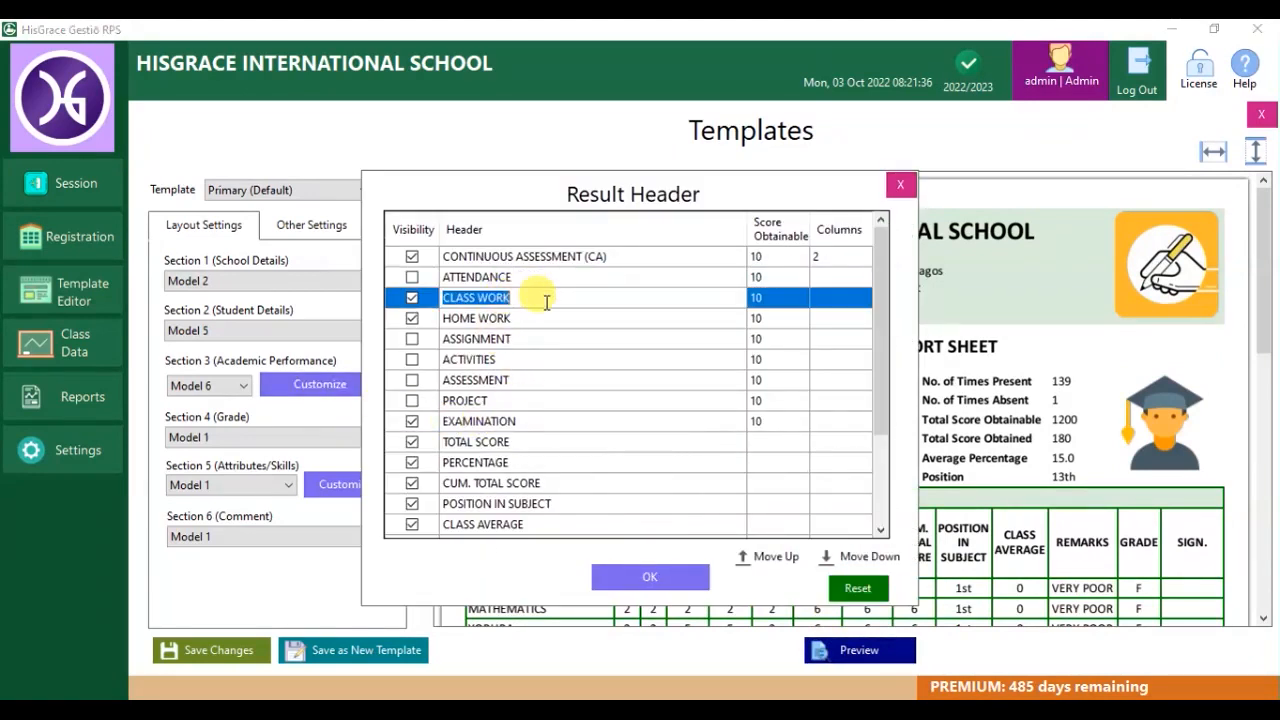
text(EXCURSION)
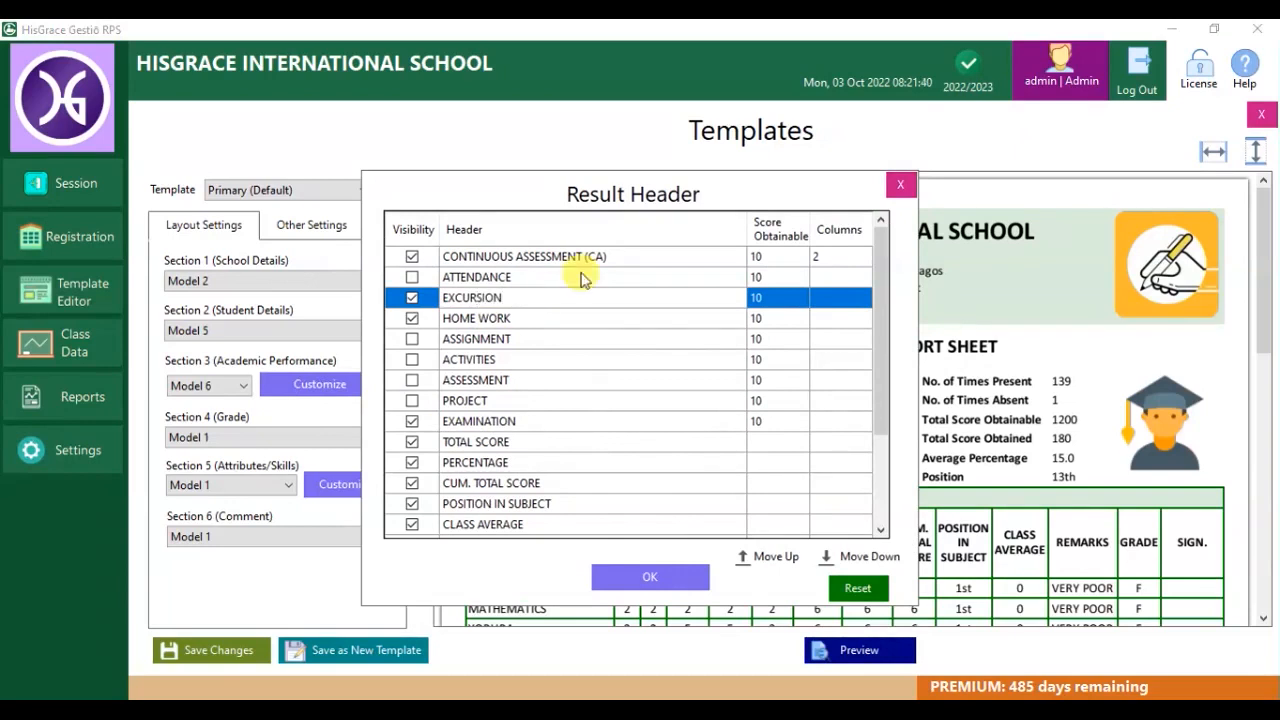
click(766, 302)
click(767, 300)
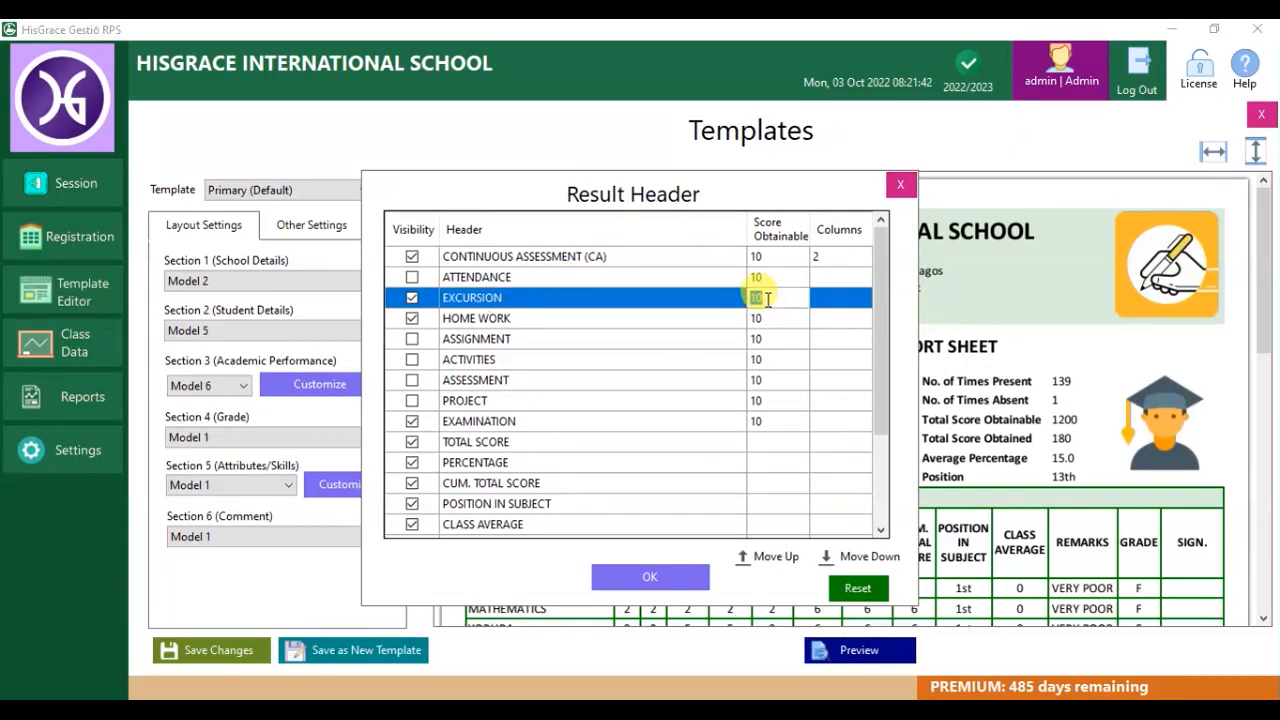
key(Return)
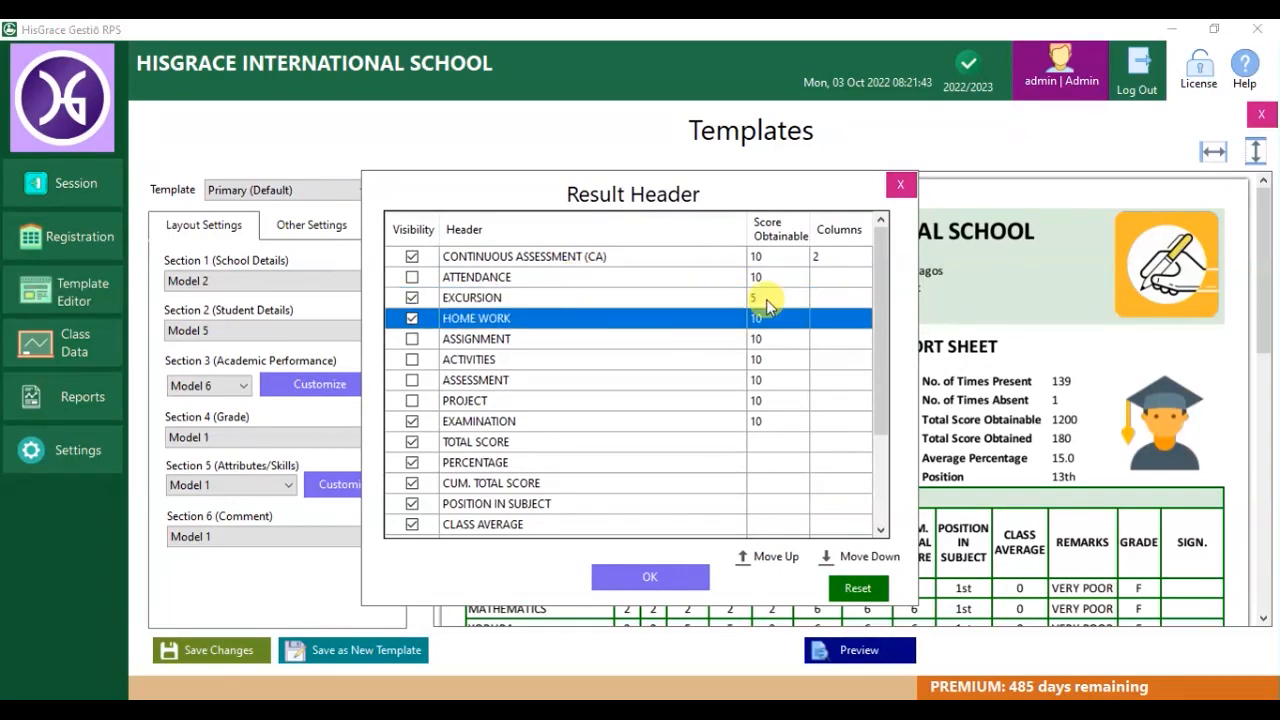
Set CA to a single column and move EXCURSION up the header list.
click(829, 258)
click(831, 258)
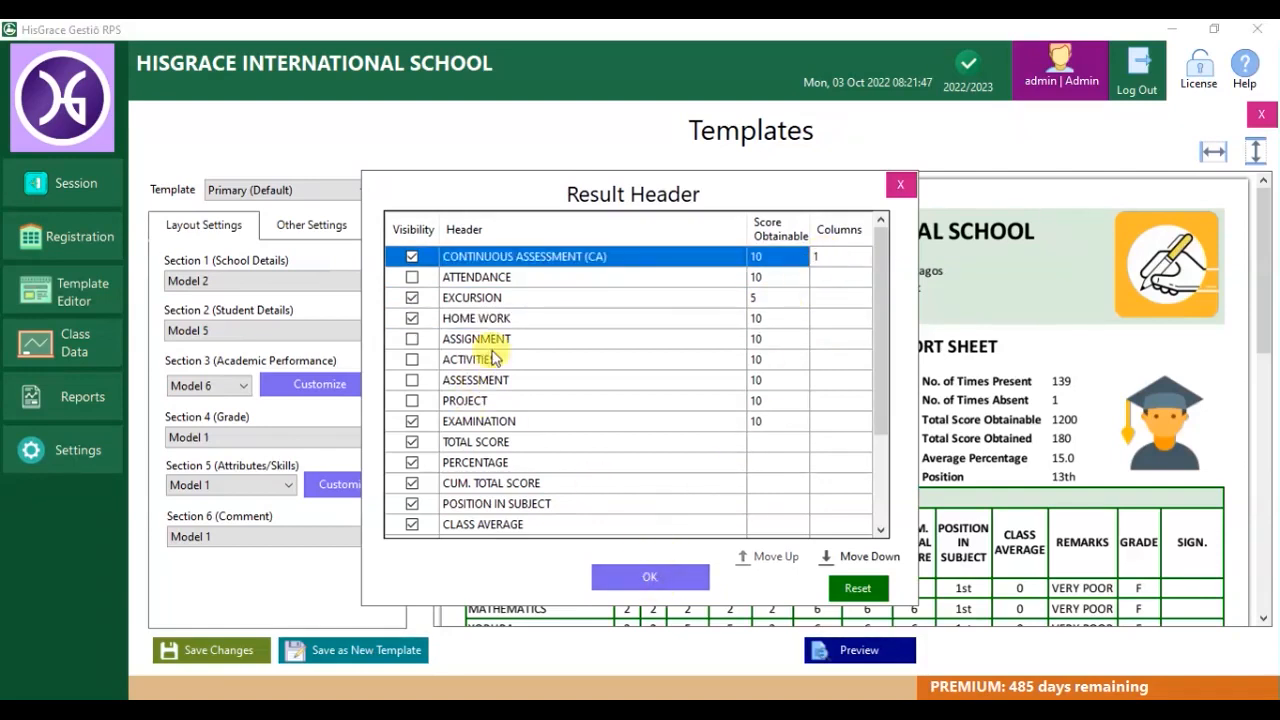
click(510, 319)
click(486, 297)
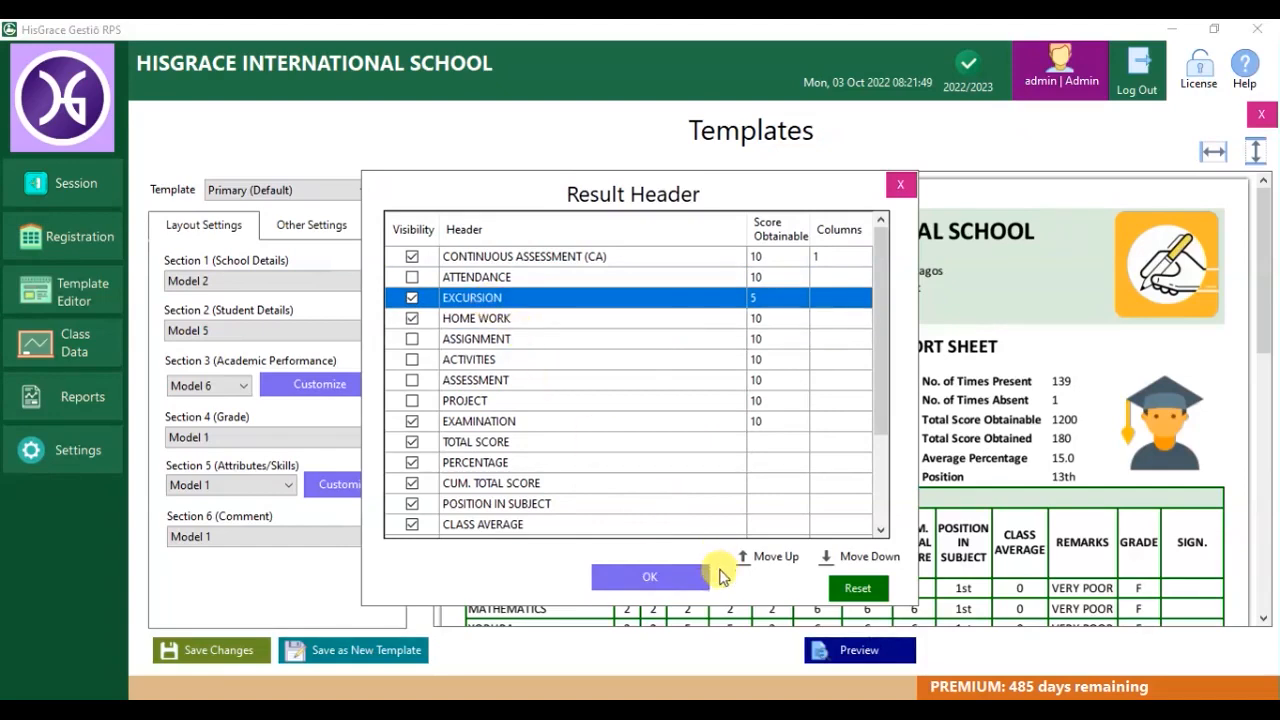
click(778, 557)
click(778, 557)
Put EXCURSION at the top of the headers and set the grade section to Model 2.
click(645, 577)
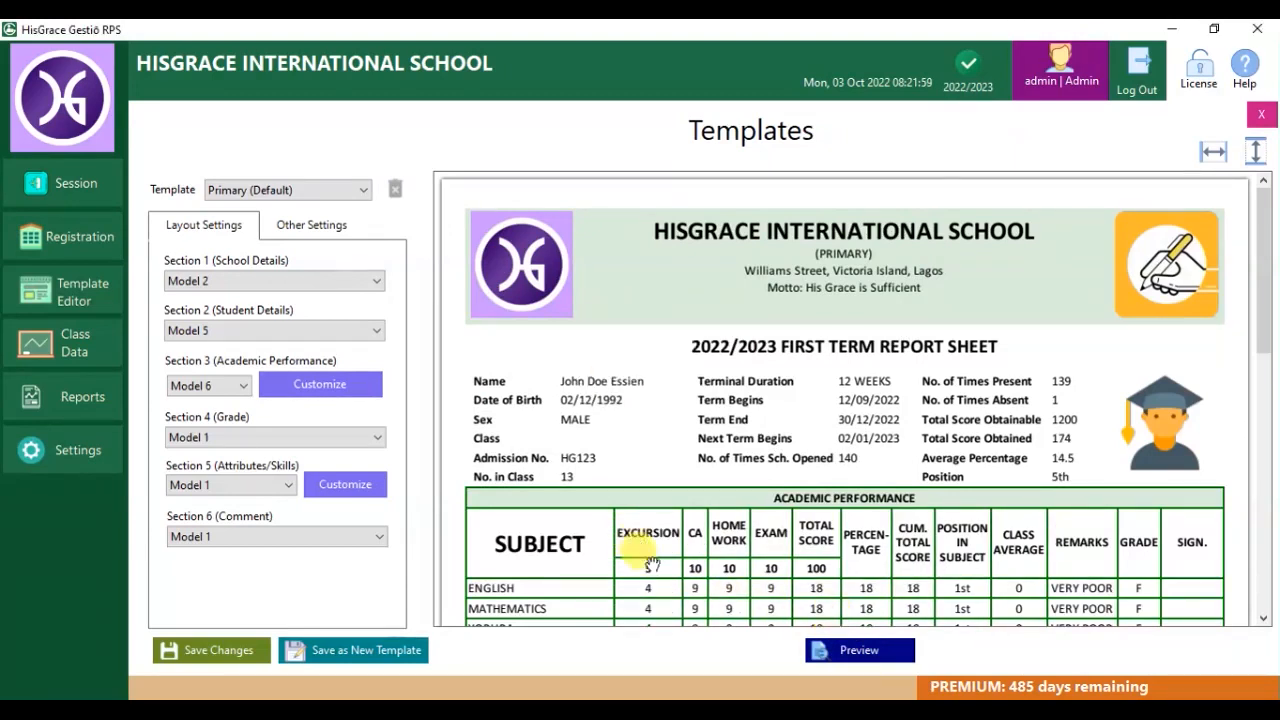
scroll(648, 558, down, 3)
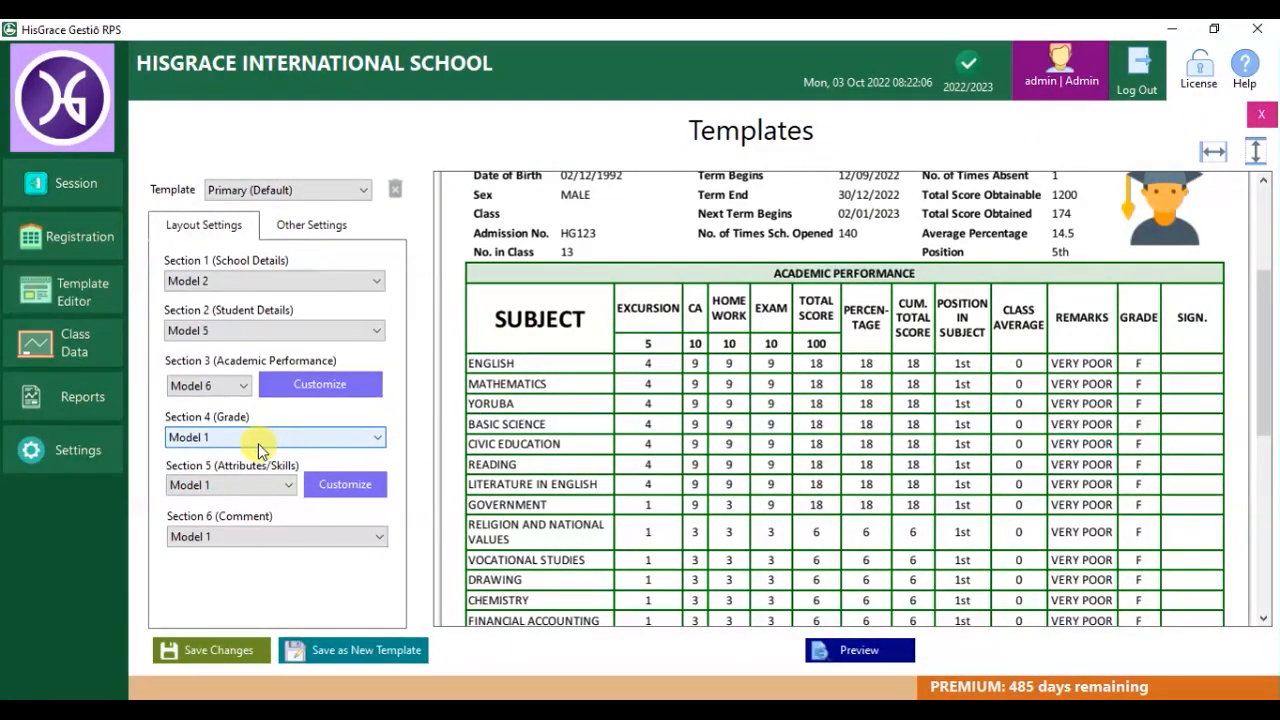
click(301, 449)
click(241, 480)
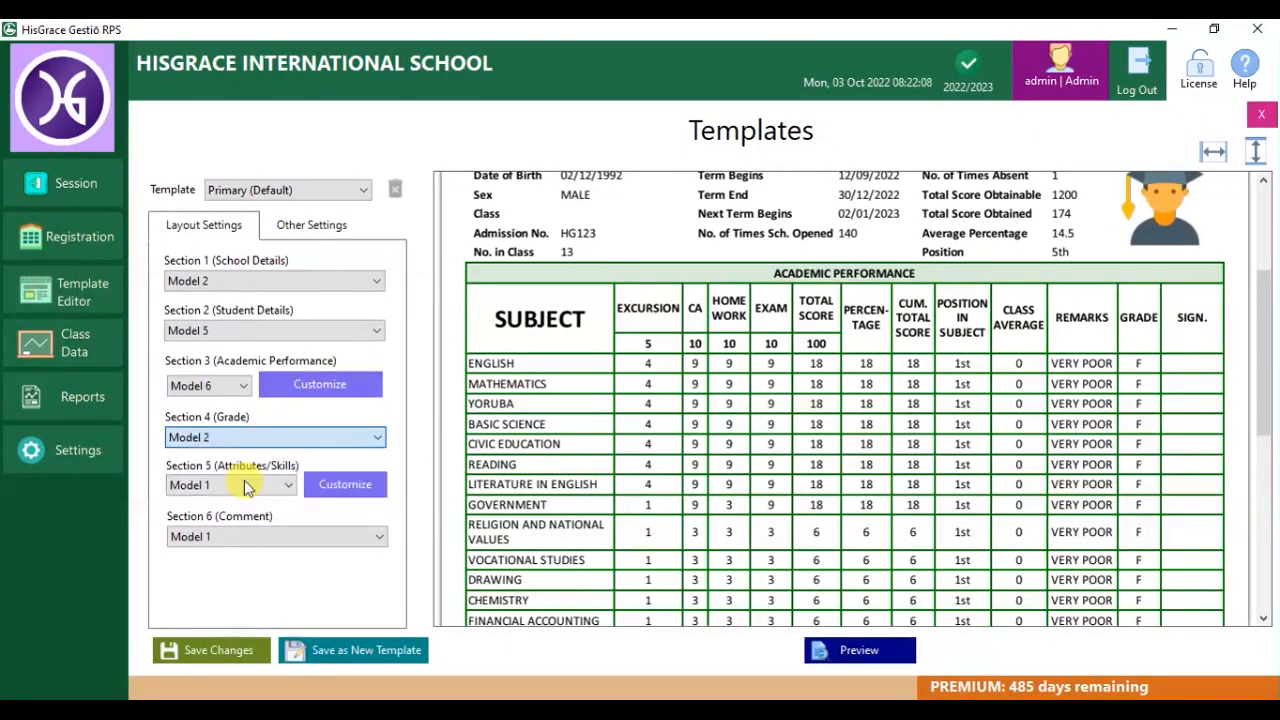
click(814, 646)
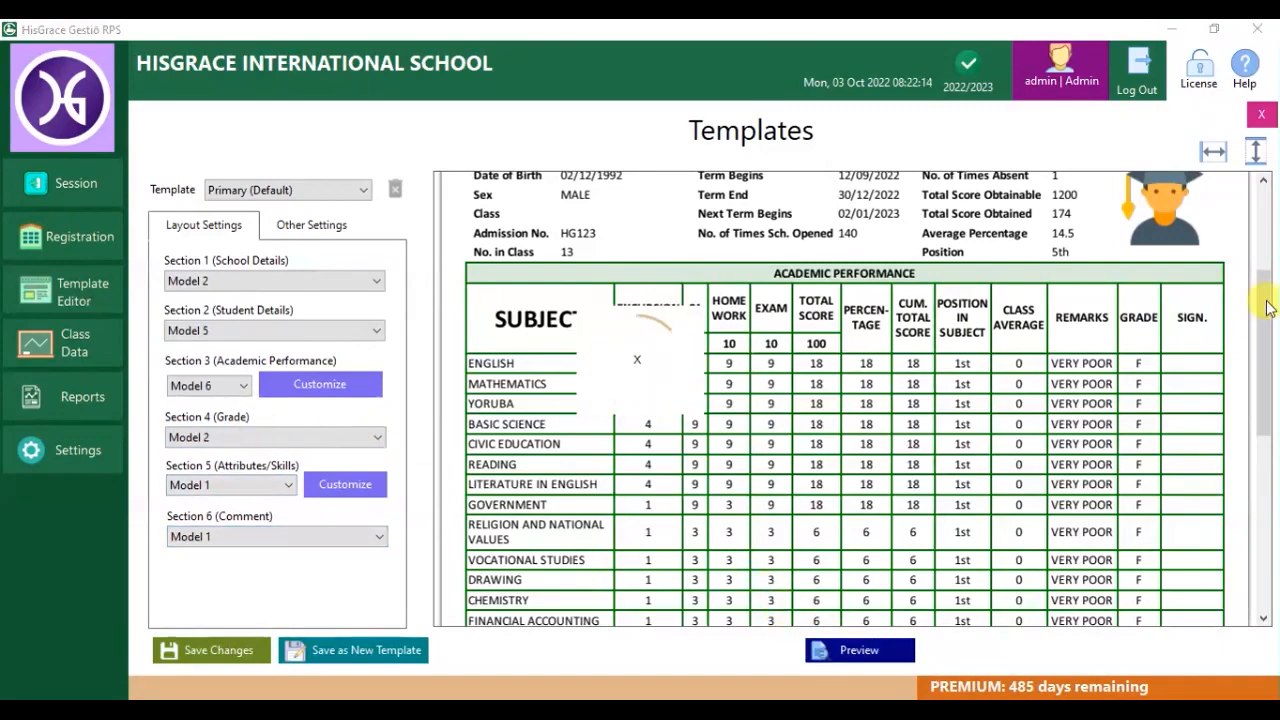
drag(1265, 280, 1268, 510)
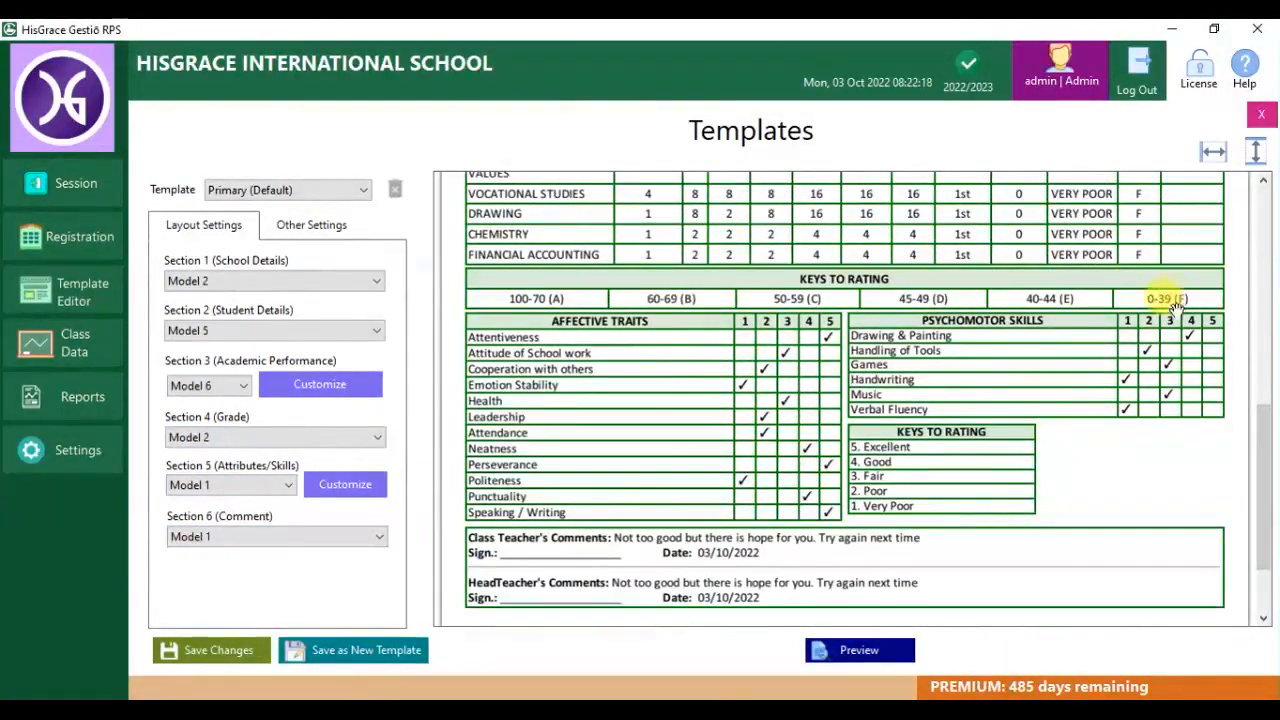
Keep the attributes and skills section on Model 1 and bring up its customisation.
click(256, 498)
click(268, 531)
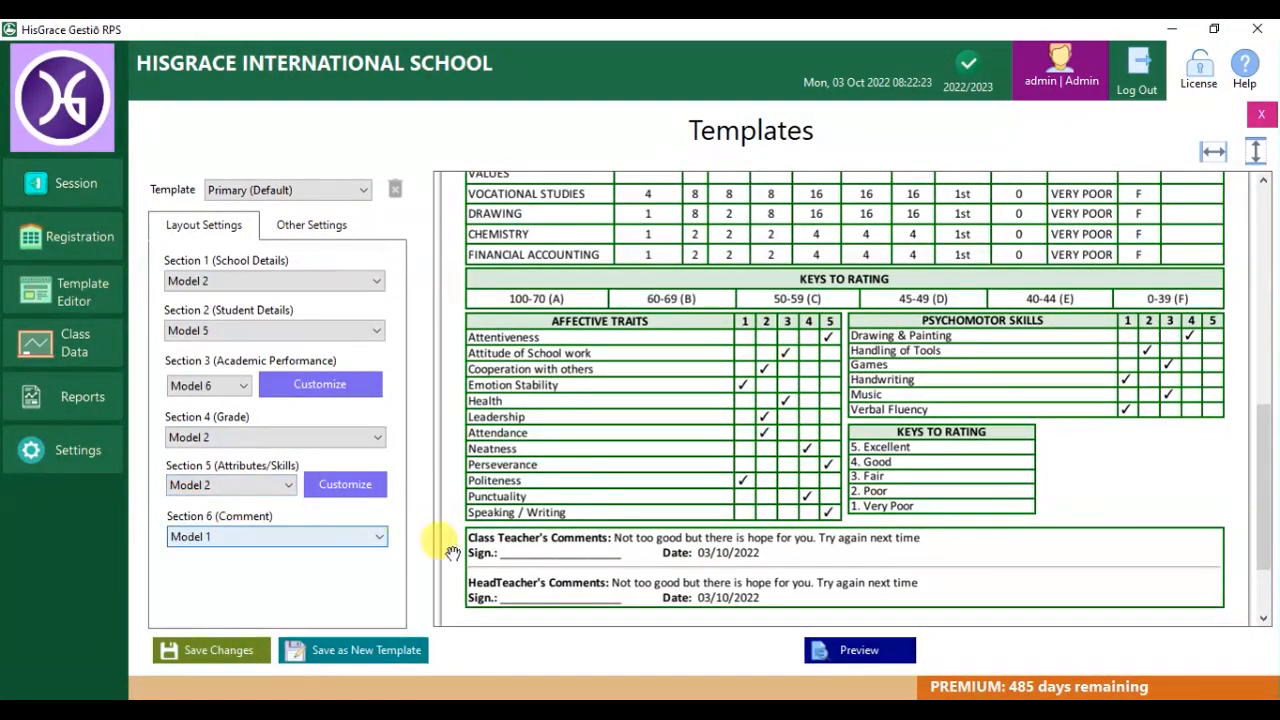
click(278, 490)
click(232, 515)
click(345, 484)
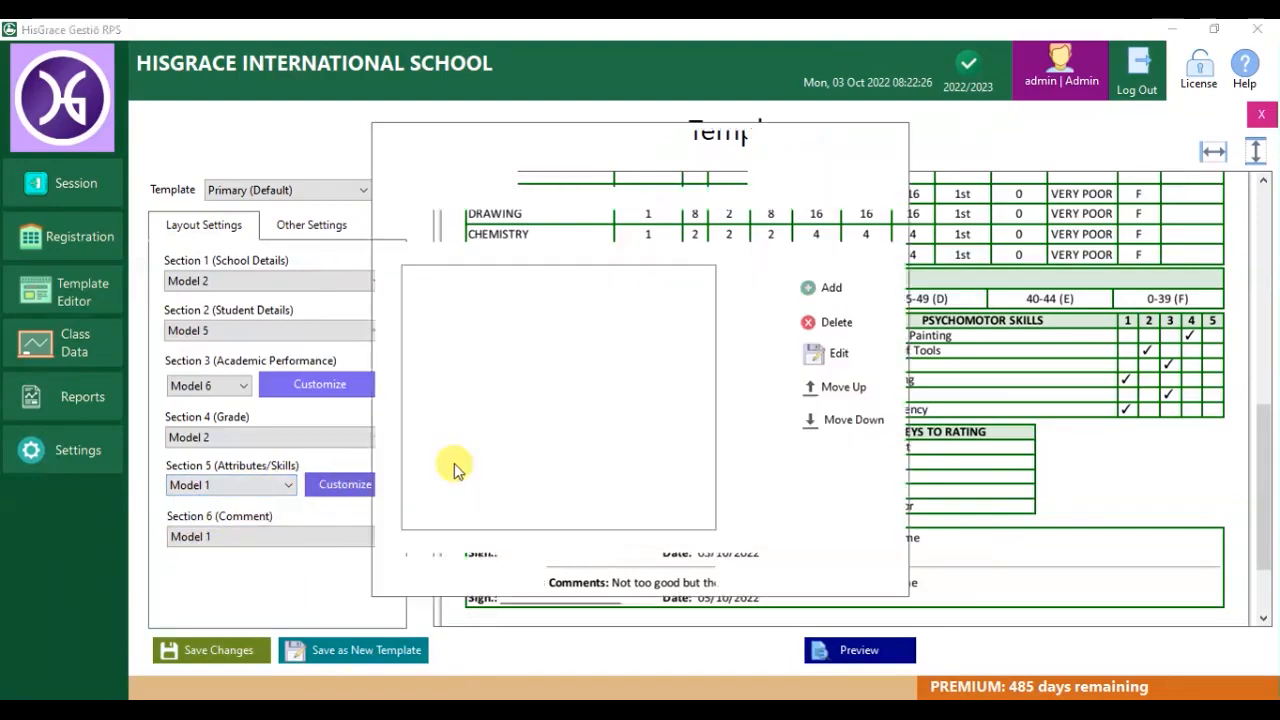
Add Organisation Ability to the affective traits list.
click(476, 484)
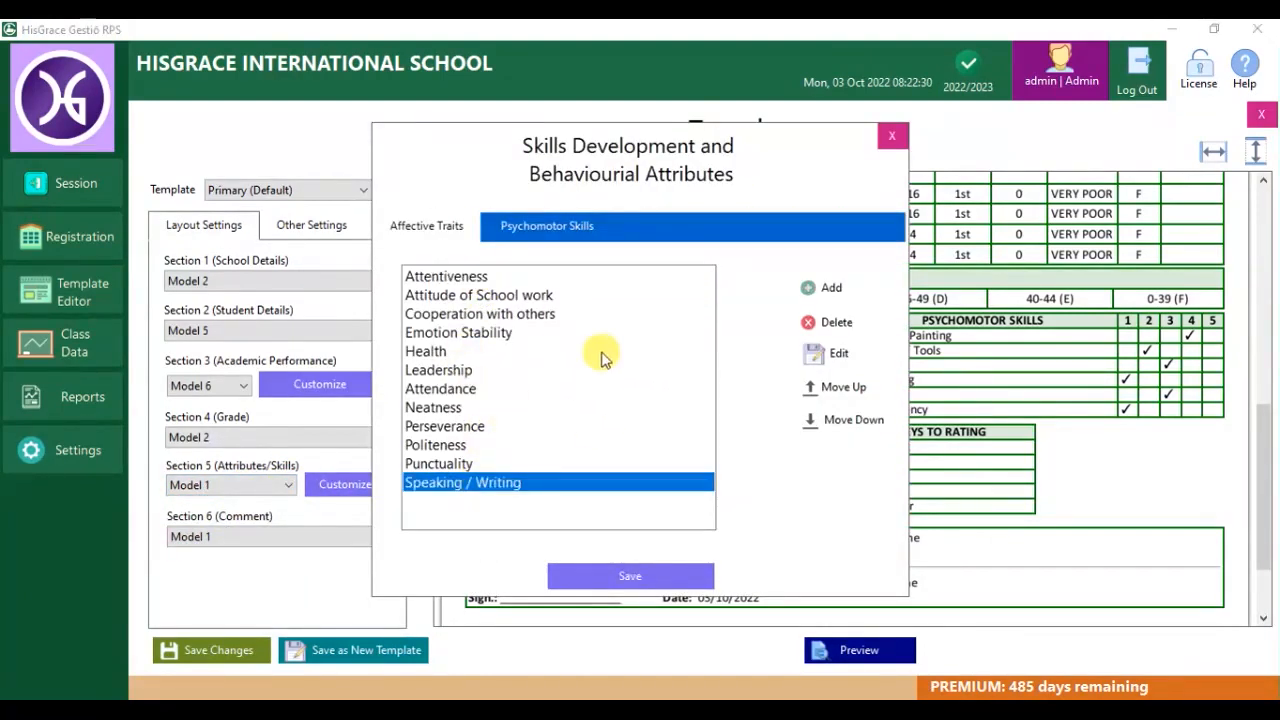
click(540, 229)
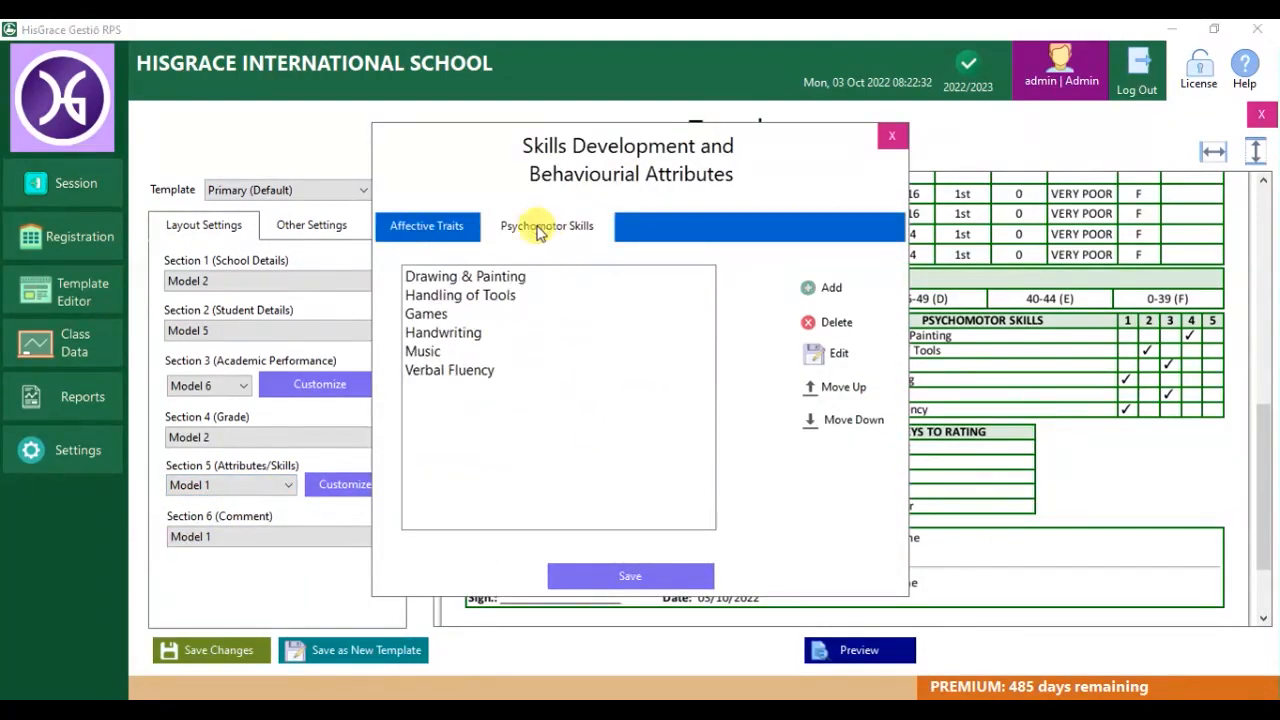
click(818, 287)
click(508, 311)
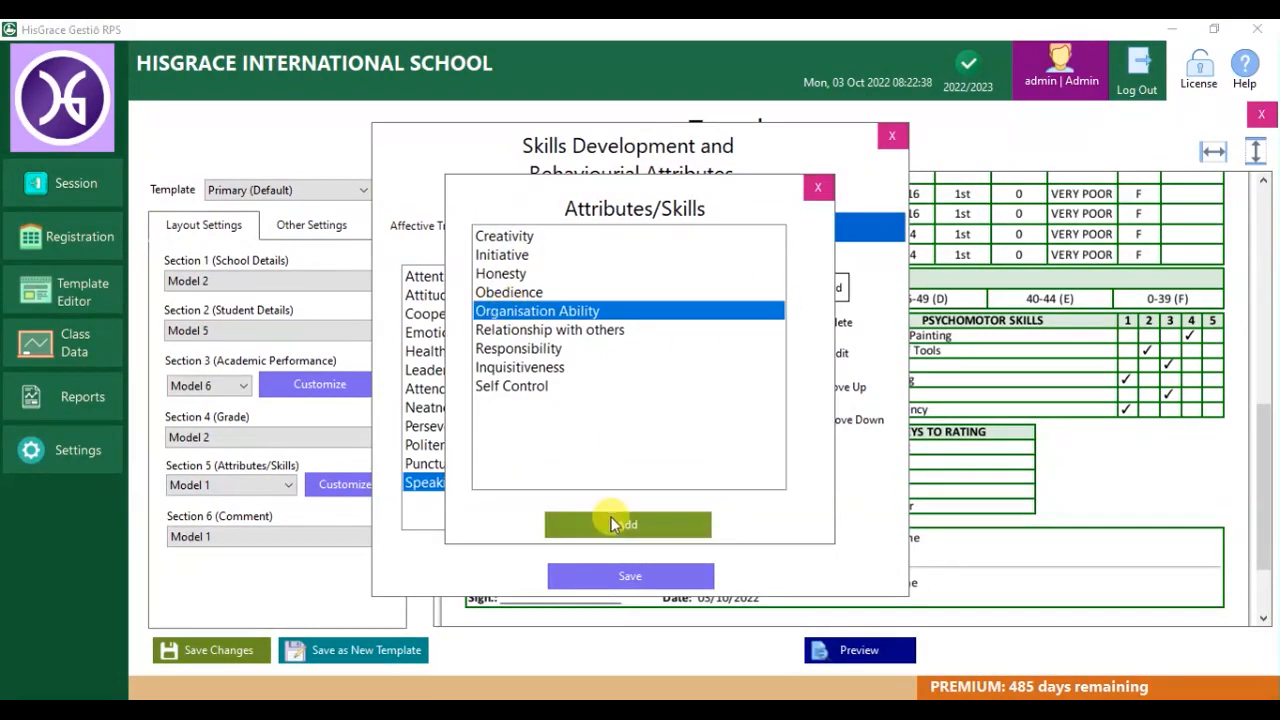
click(610, 524)
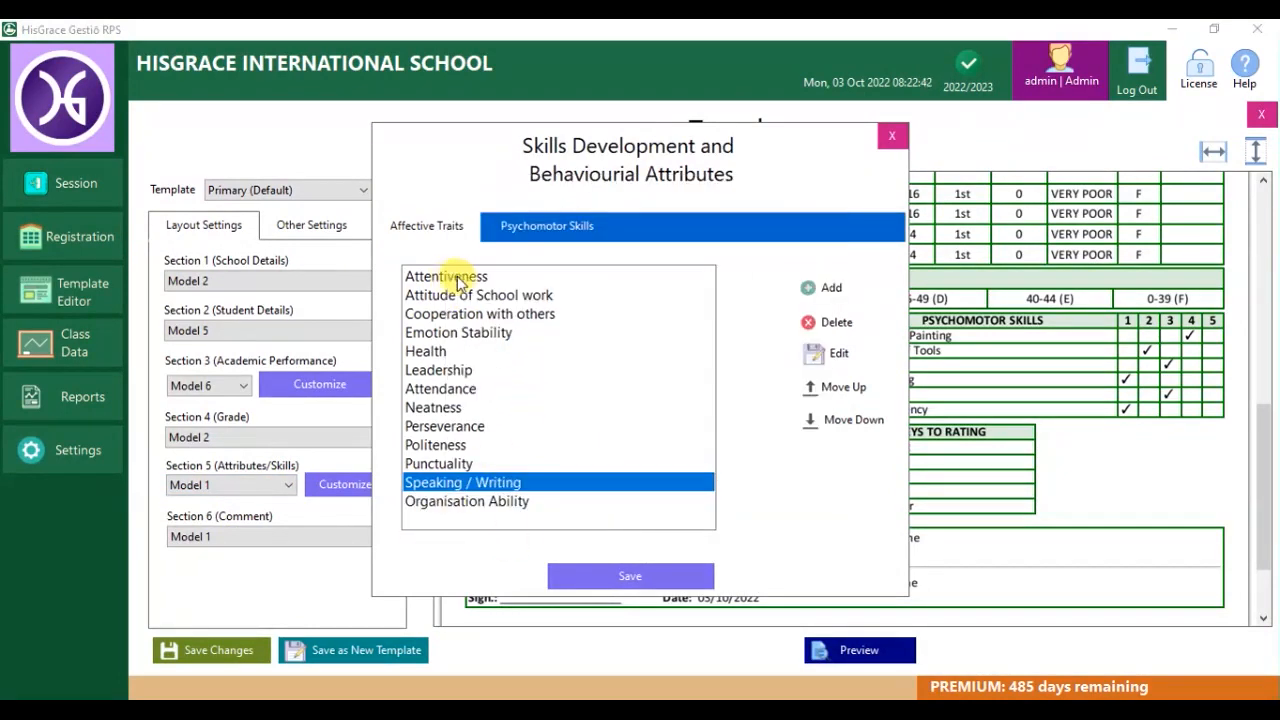
Rename the Attentiveness trait to Attention and save the affective traits.
click(463, 283)
click(838, 353)
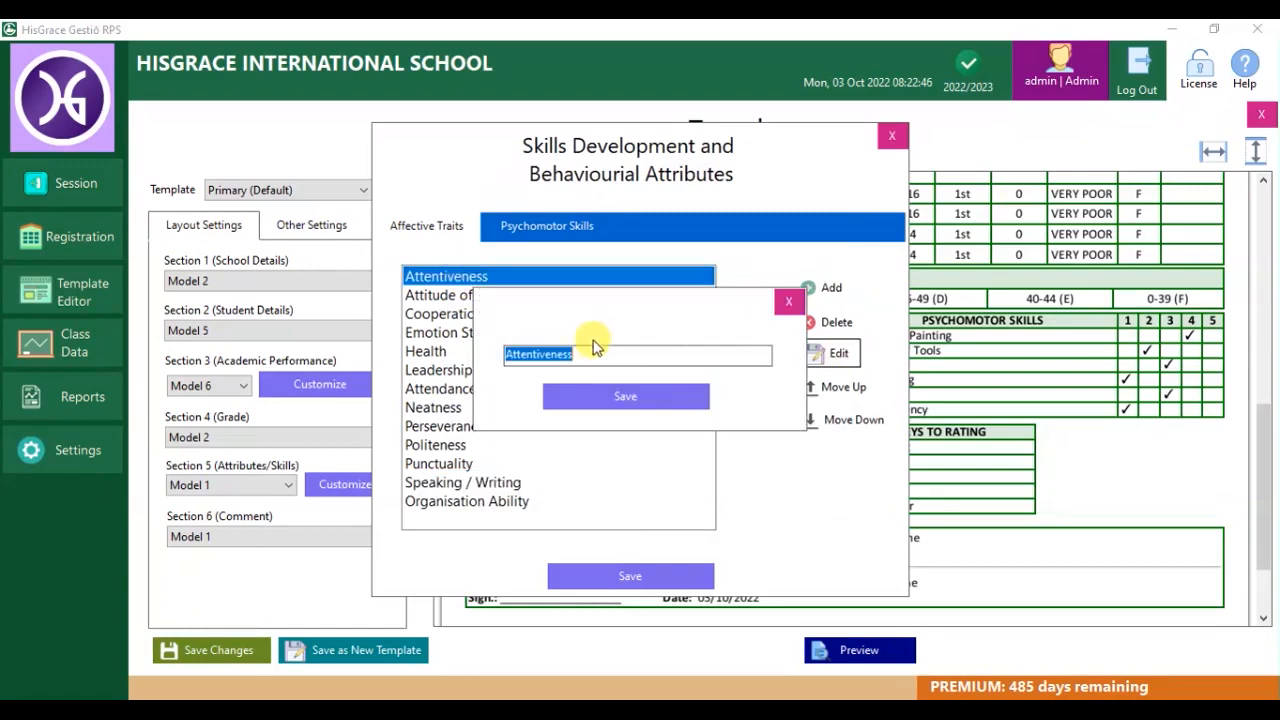
drag(578, 355, 504, 357)
text(a)
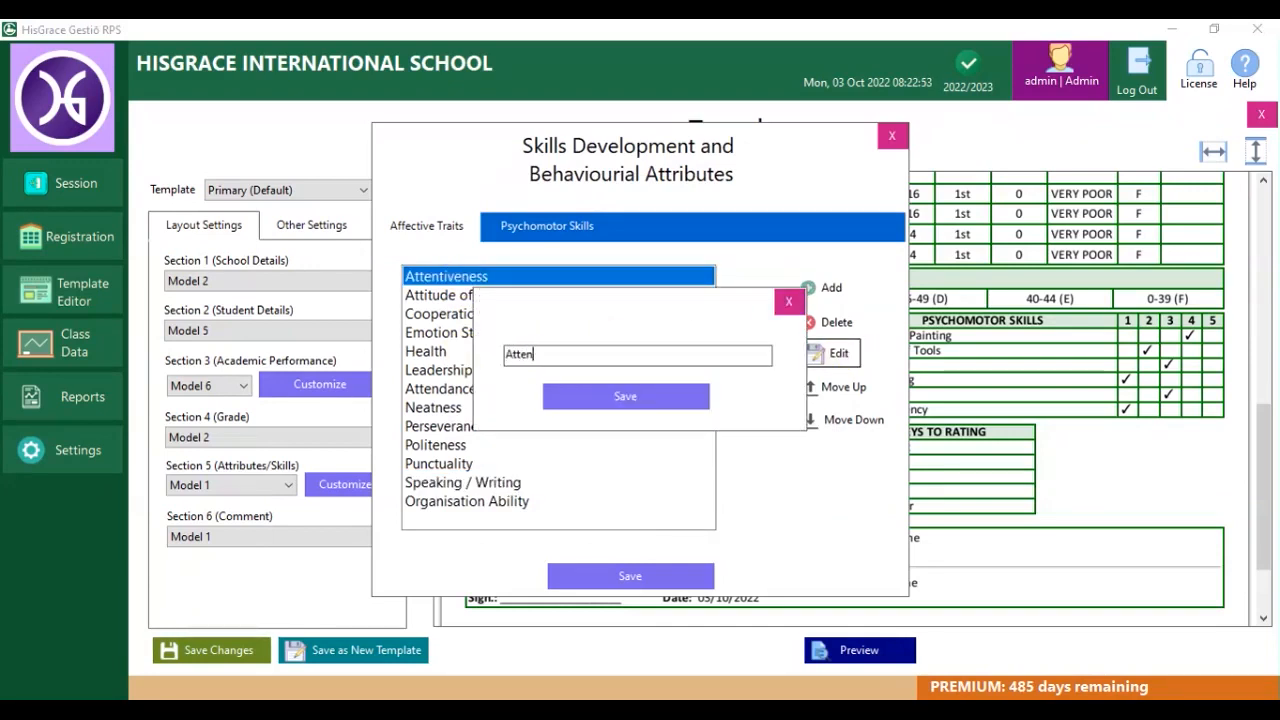
text(ttention)
click(625, 396)
click(630, 576)
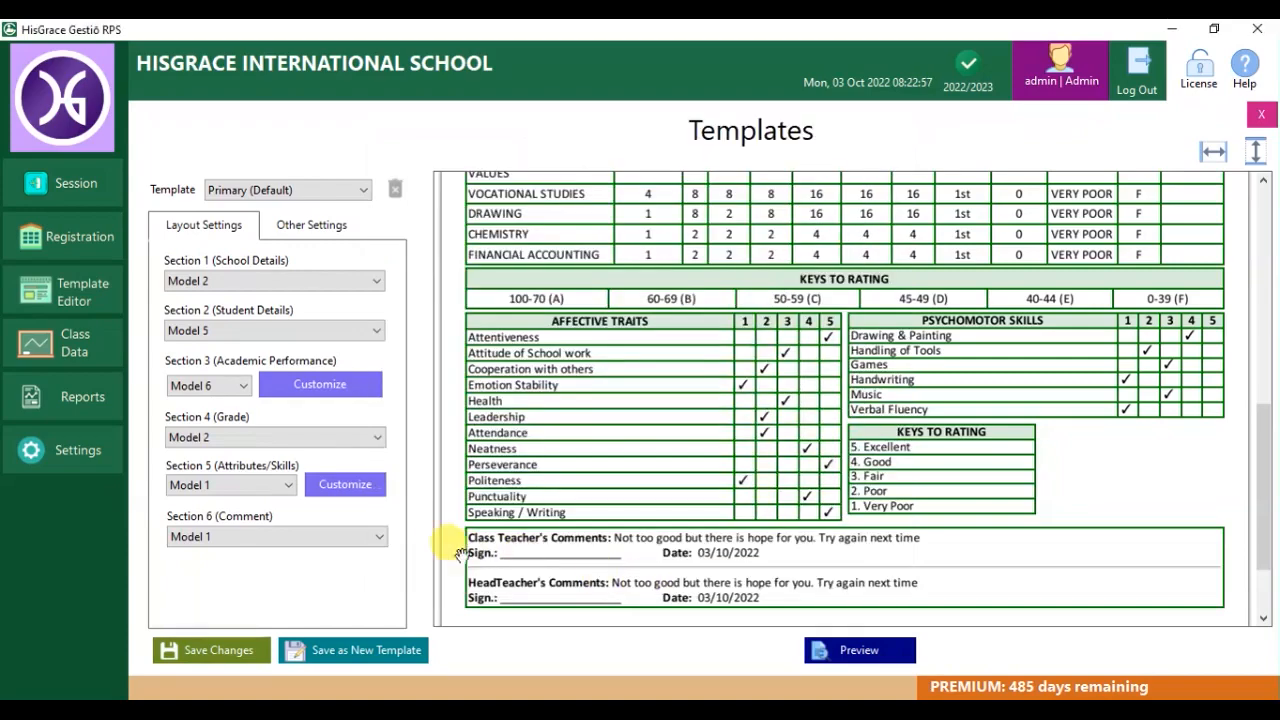
Set Section 6 (Comment) to Model 2 and refresh the report preview.
click(857, 650)
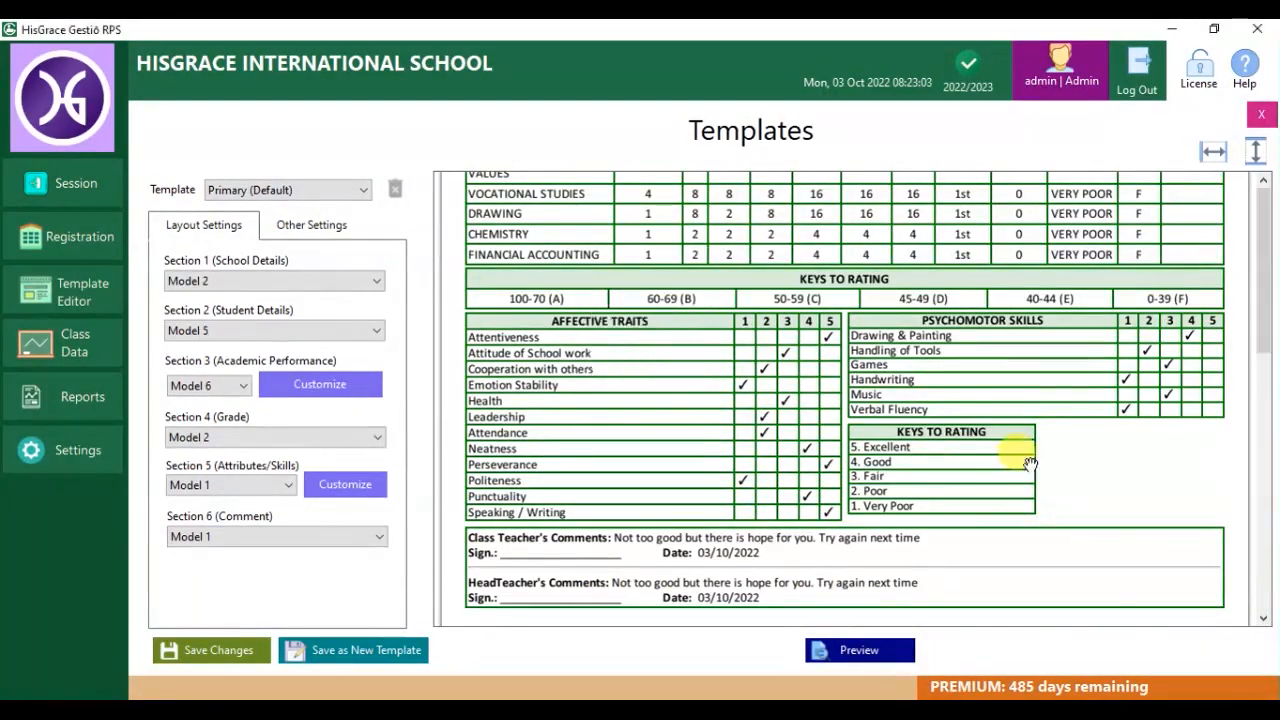
drag(1266, 305, 1270, 537)
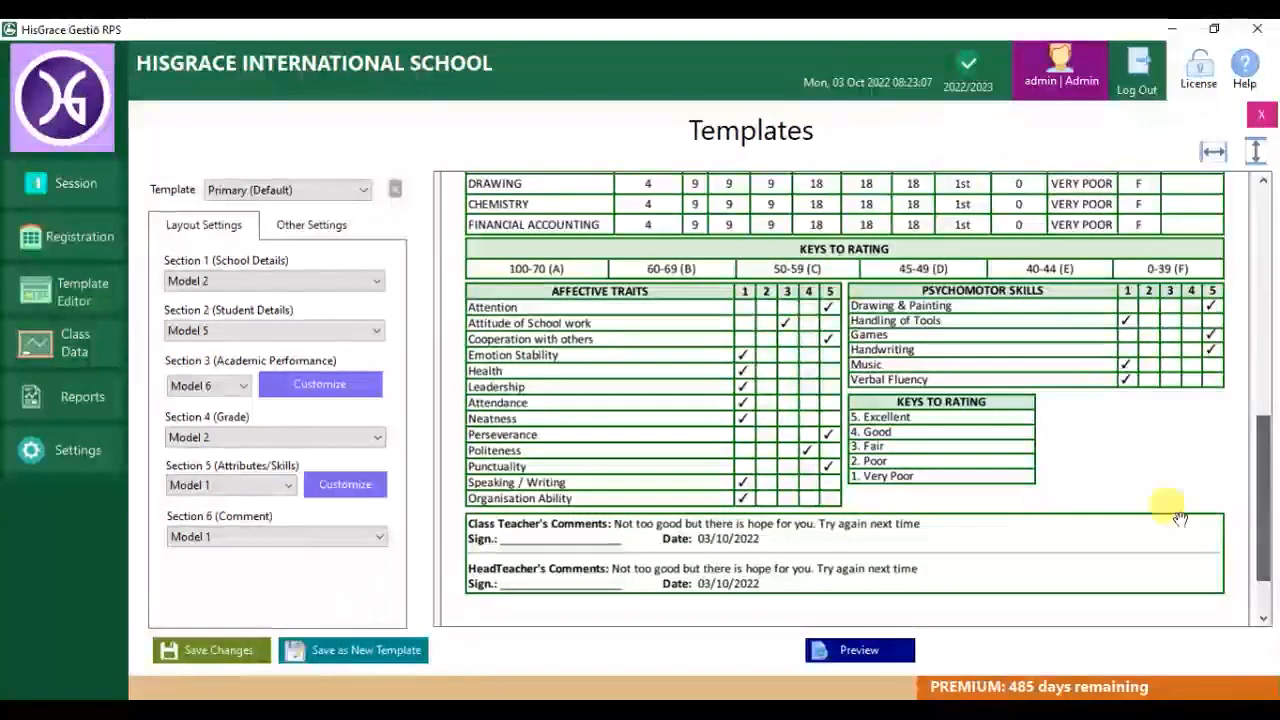
click(371, 537)
click(323, 586)
click(857, 648)
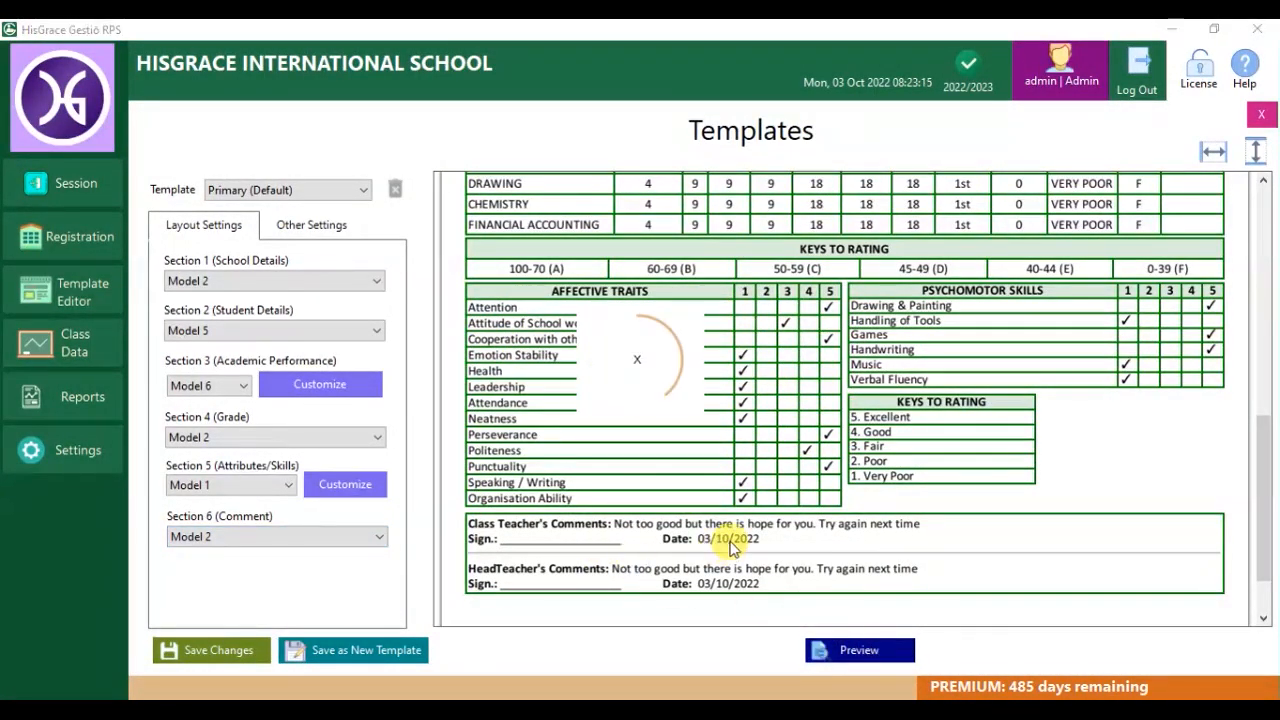
scroll(600, 525, down, 10)
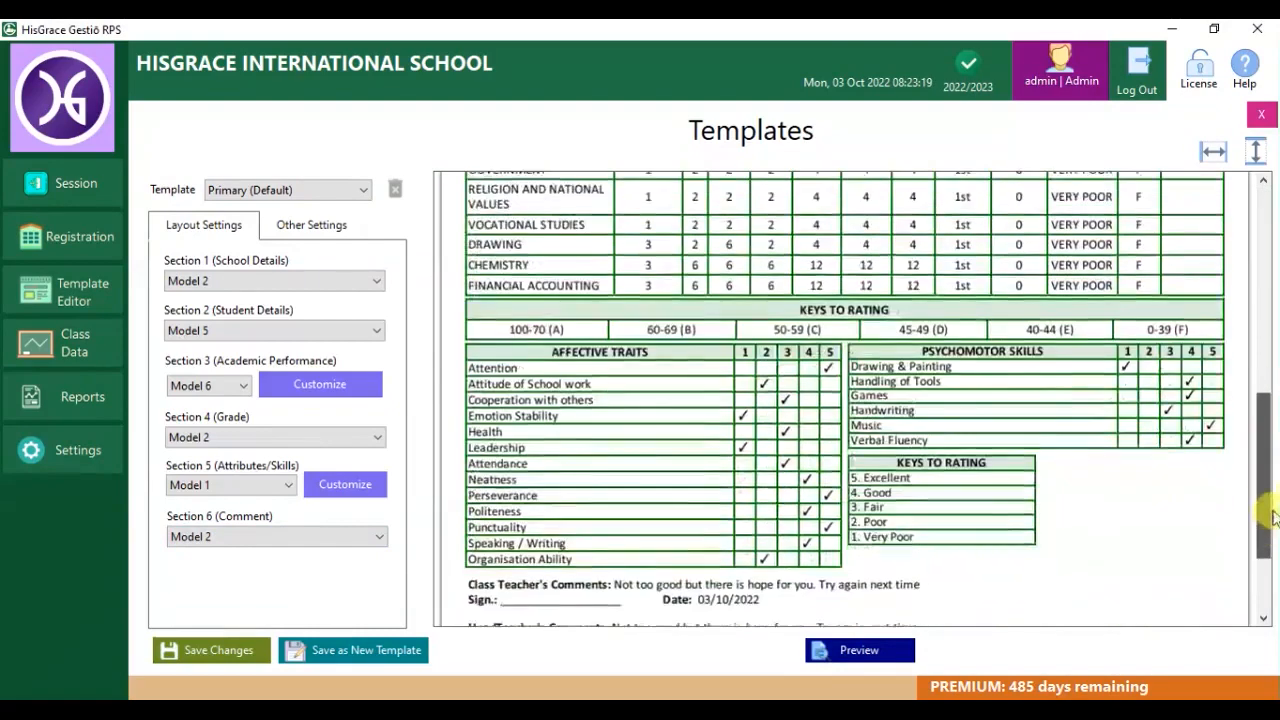
drag(1260, 490, 1263, 225)
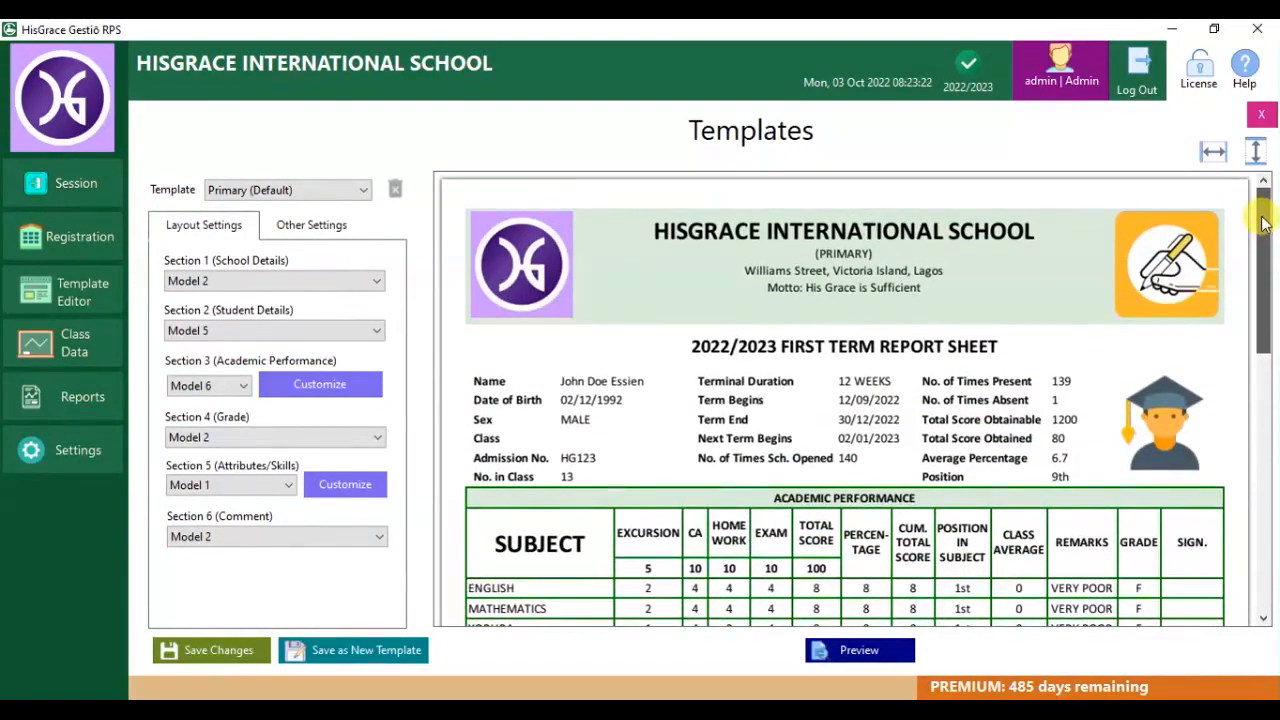
Set the template theme colour to red after briefly previewing it in blue.
click(326, 227)
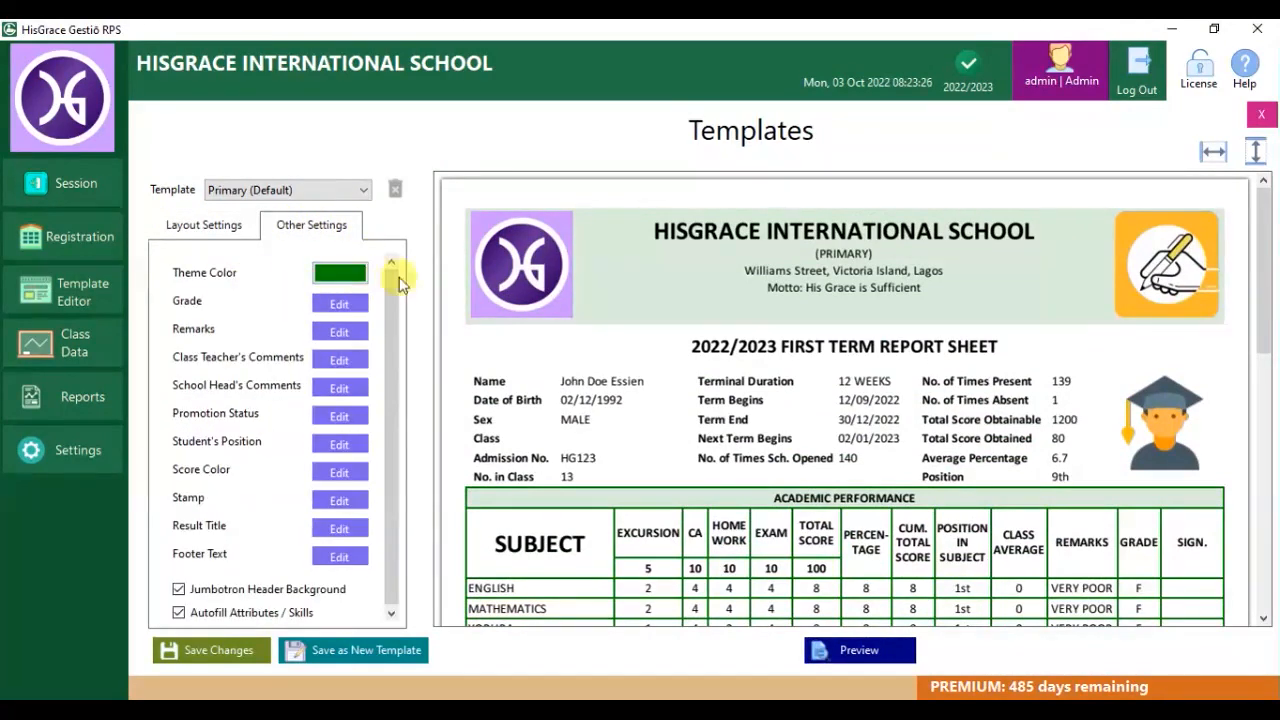
click(340, 273)
click(430, 375)
click(849, 649)
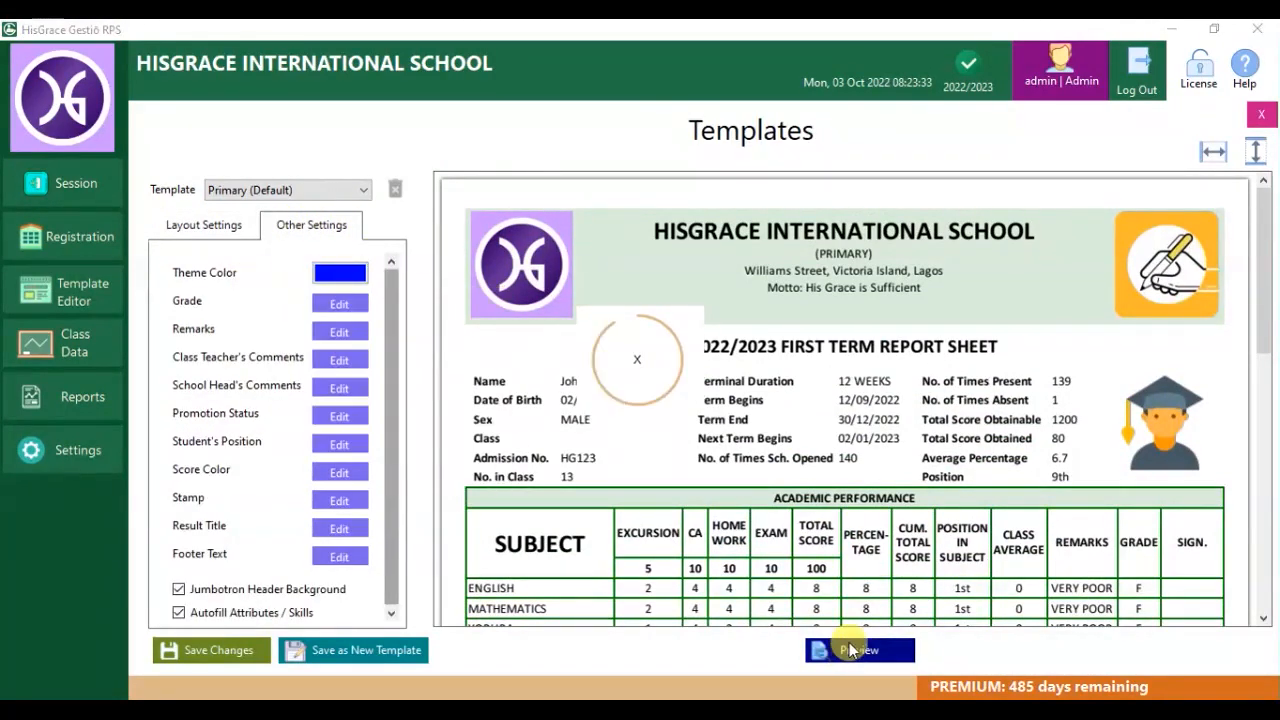
click(340, 273)
click(341, 373)
click(840, 651)
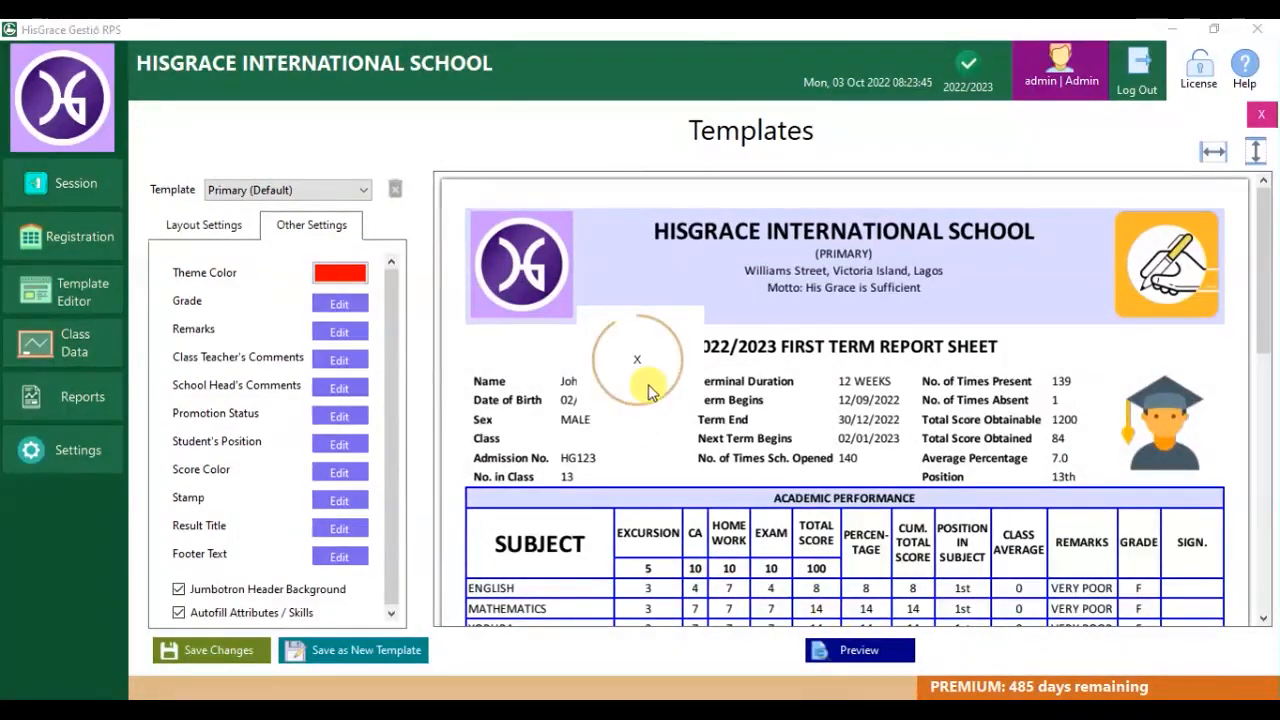
Change the grade for the 100-70 band from A to A+.
click(339, 303)
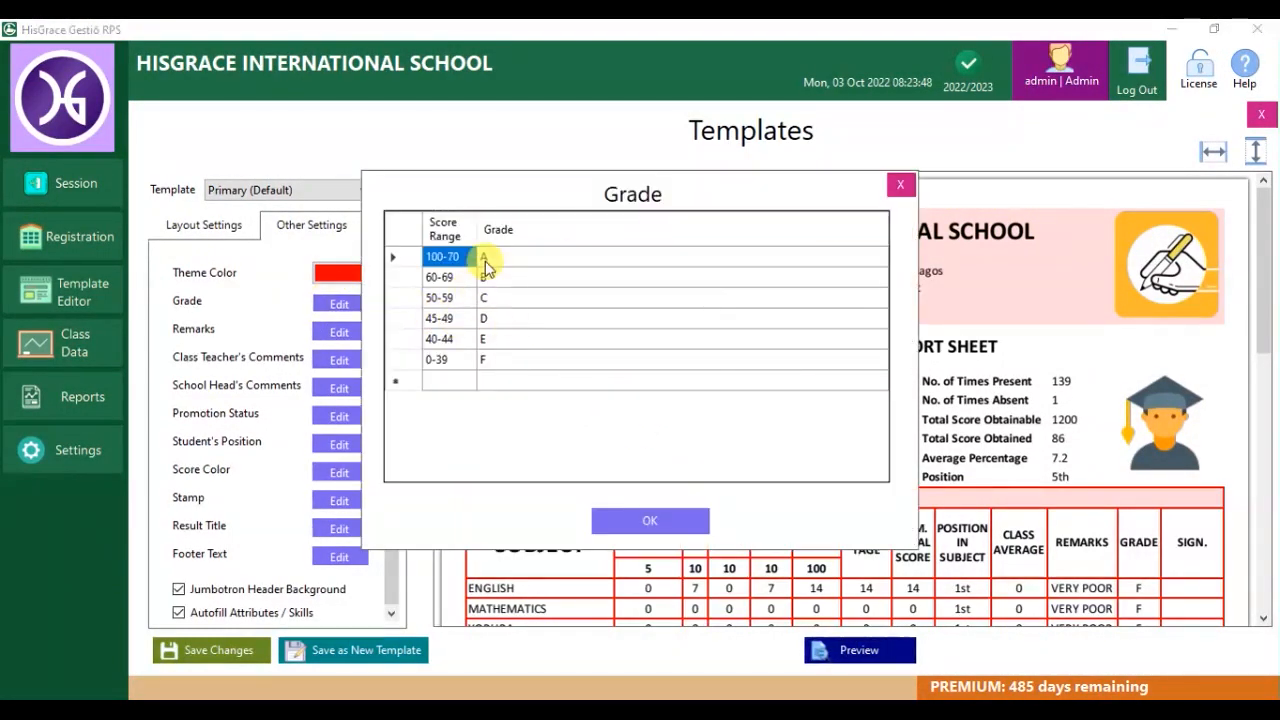
click(523, 257)
click(523, 256)
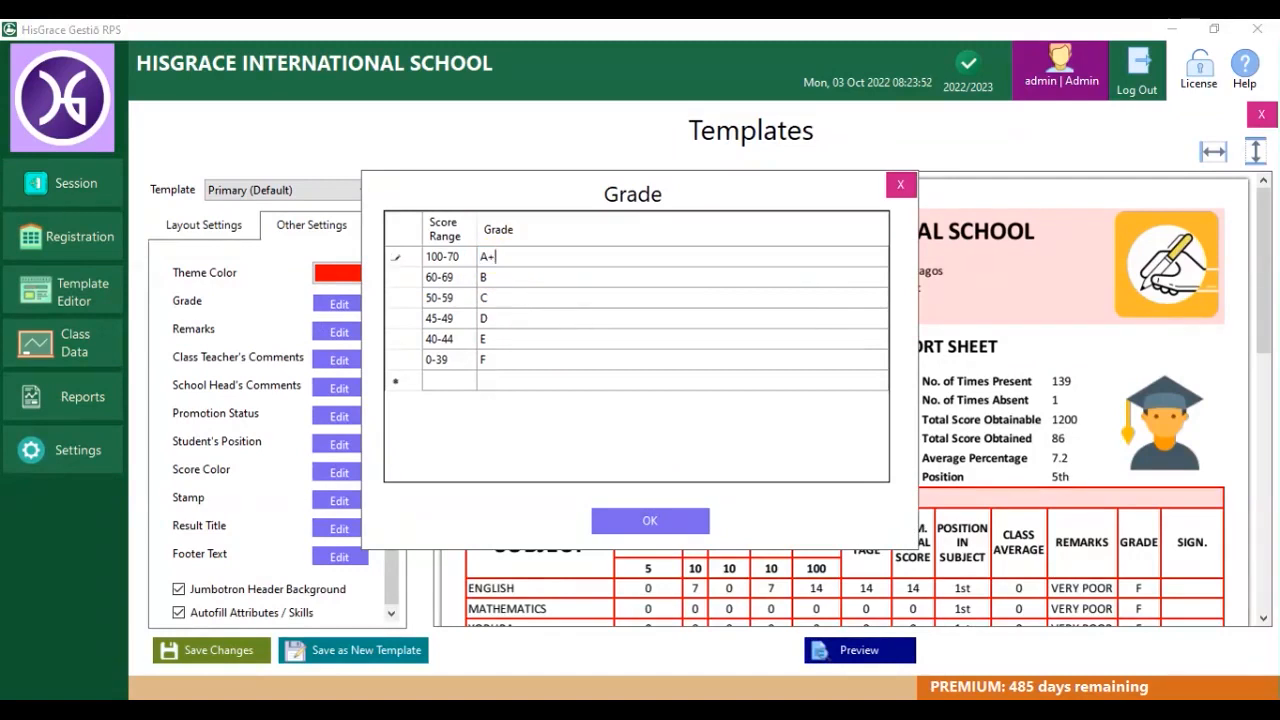
text(+)
key(Return)
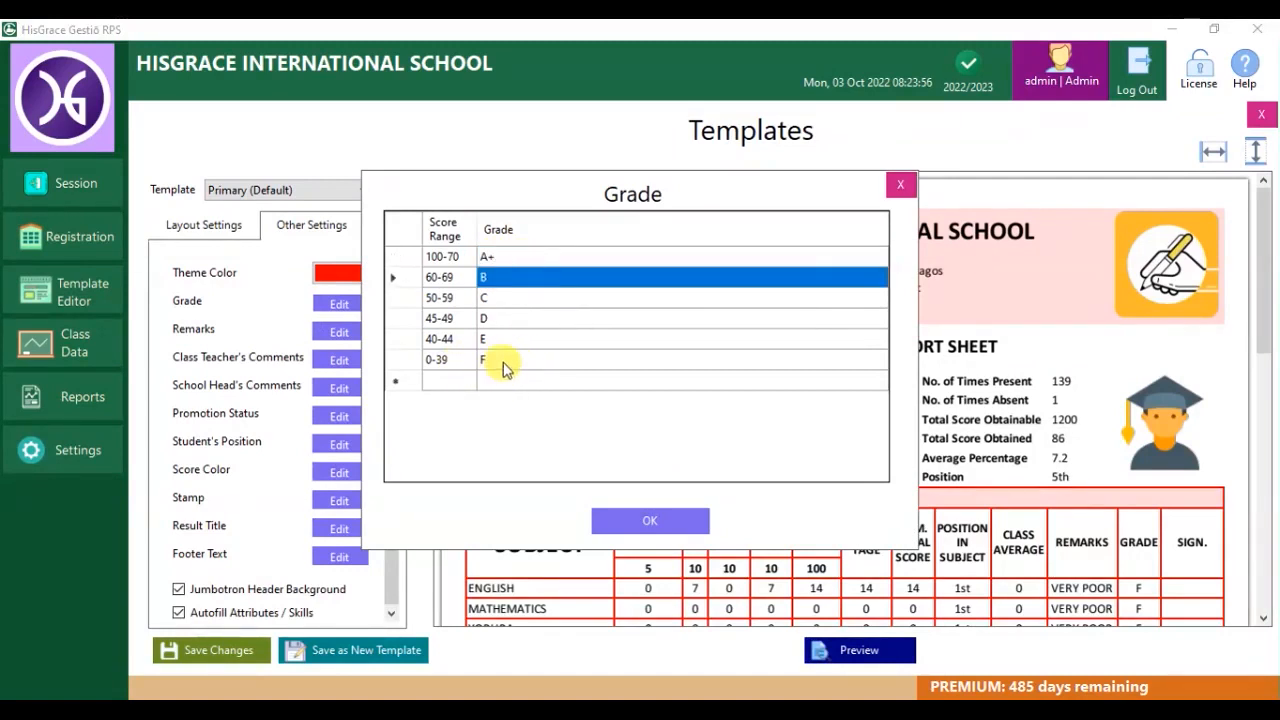
Delete the 0-39 grade row, re-add it with grade F, and close the grade table.
click(437, 362)
key(Delete)
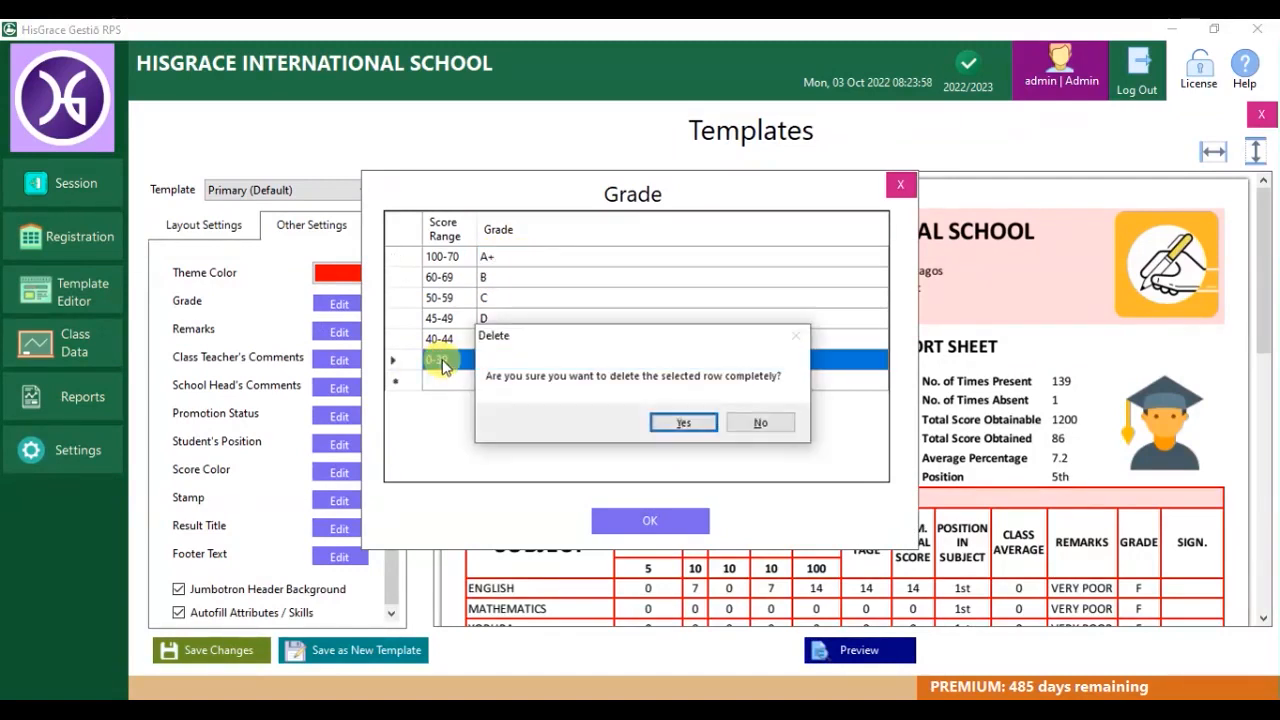
click(684, 424)
click(450, 361)
text(0-39)
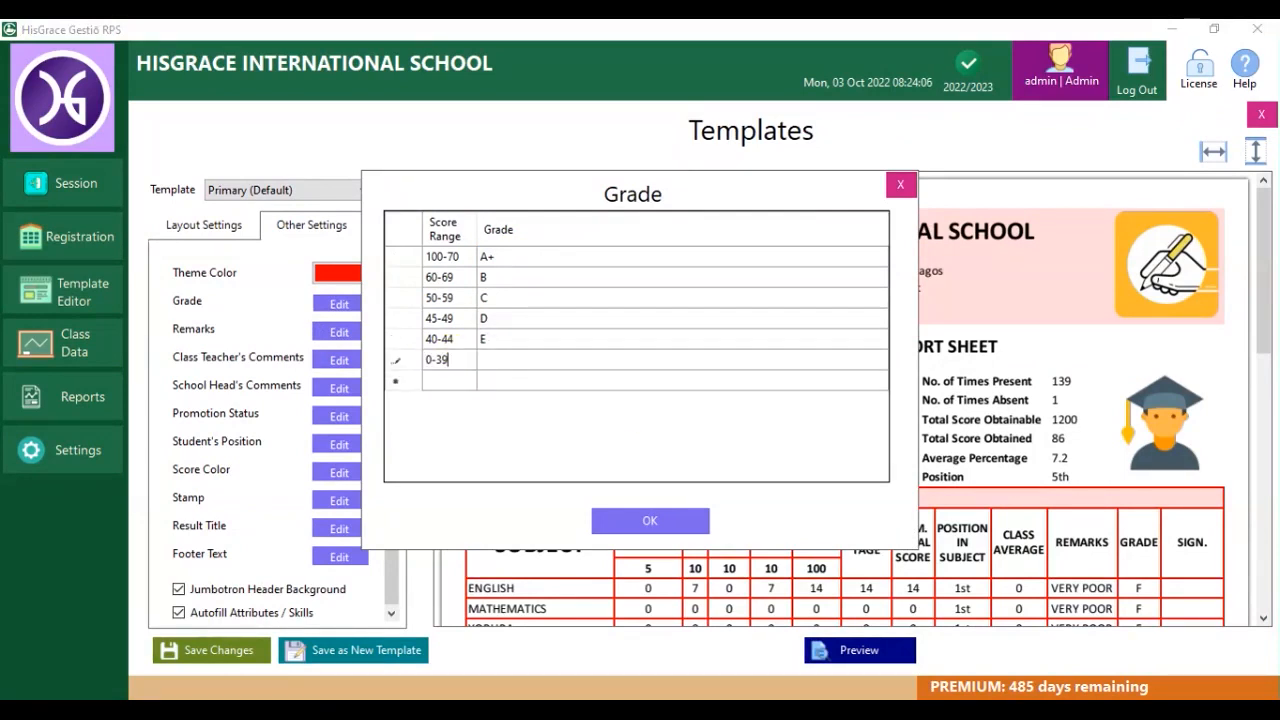
click(462, 367)
text(f)
click(628, 520)
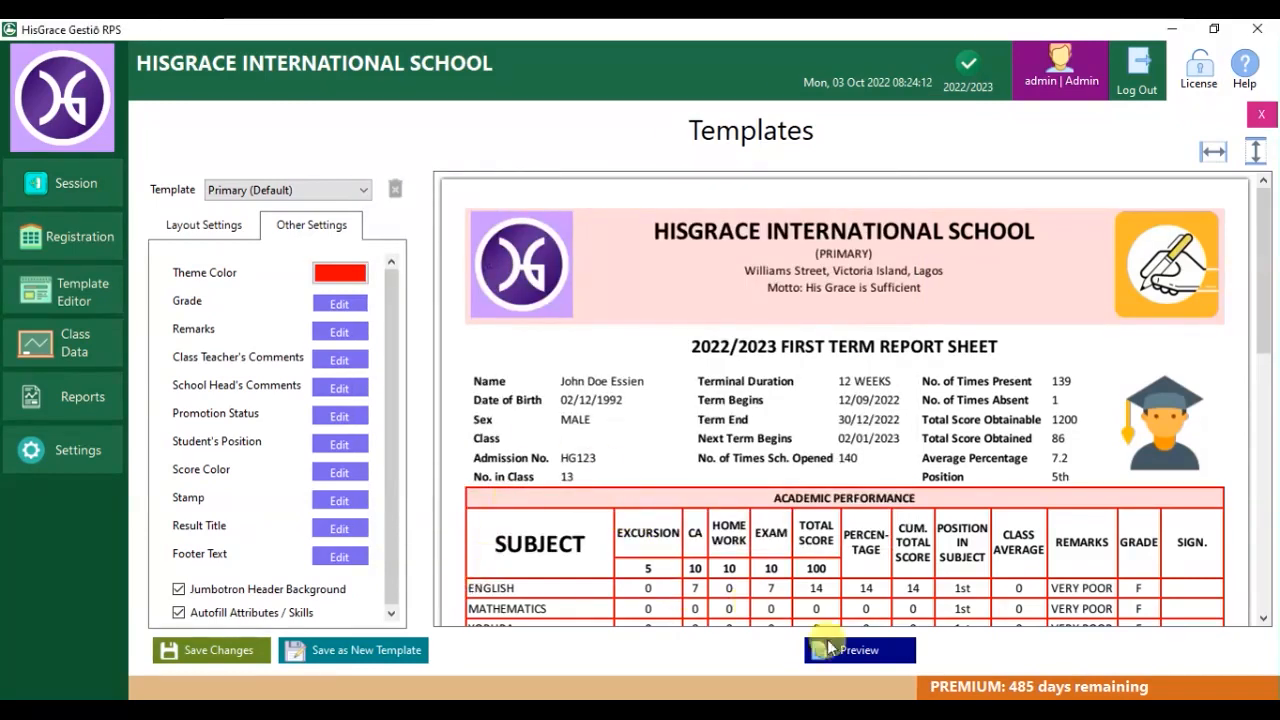
Replace the 0-39 remark VERY POOR with TOO BAD in the remarks table.
click(886, 662)
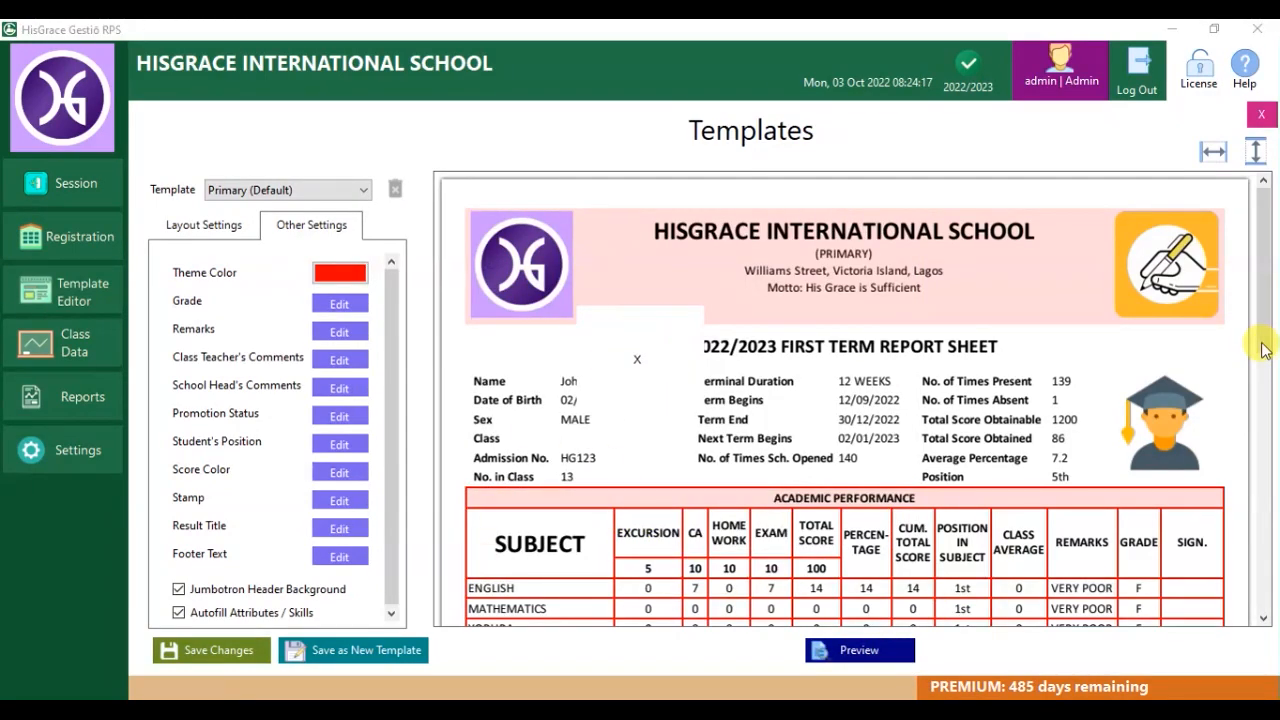
drag(1265, 350, 1275, 515)
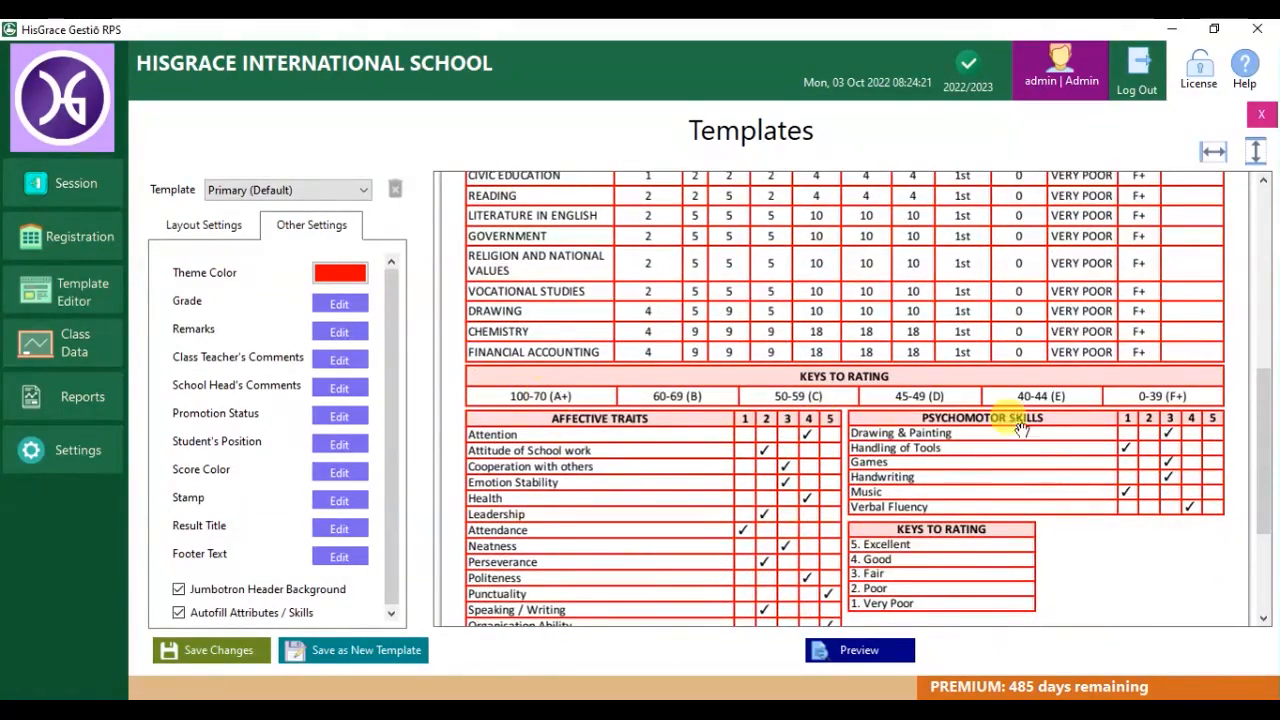
click(339, 332)
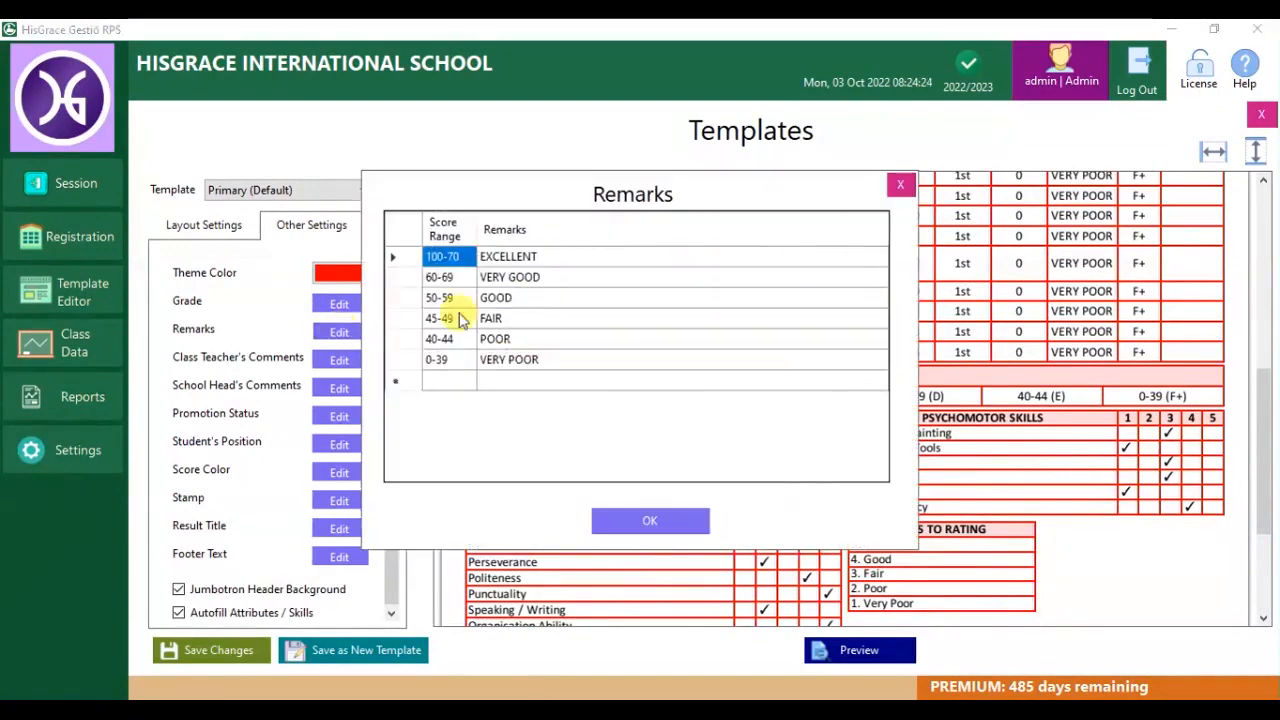
click(556, 366)
click(560, 366)
text(TOO BAD)
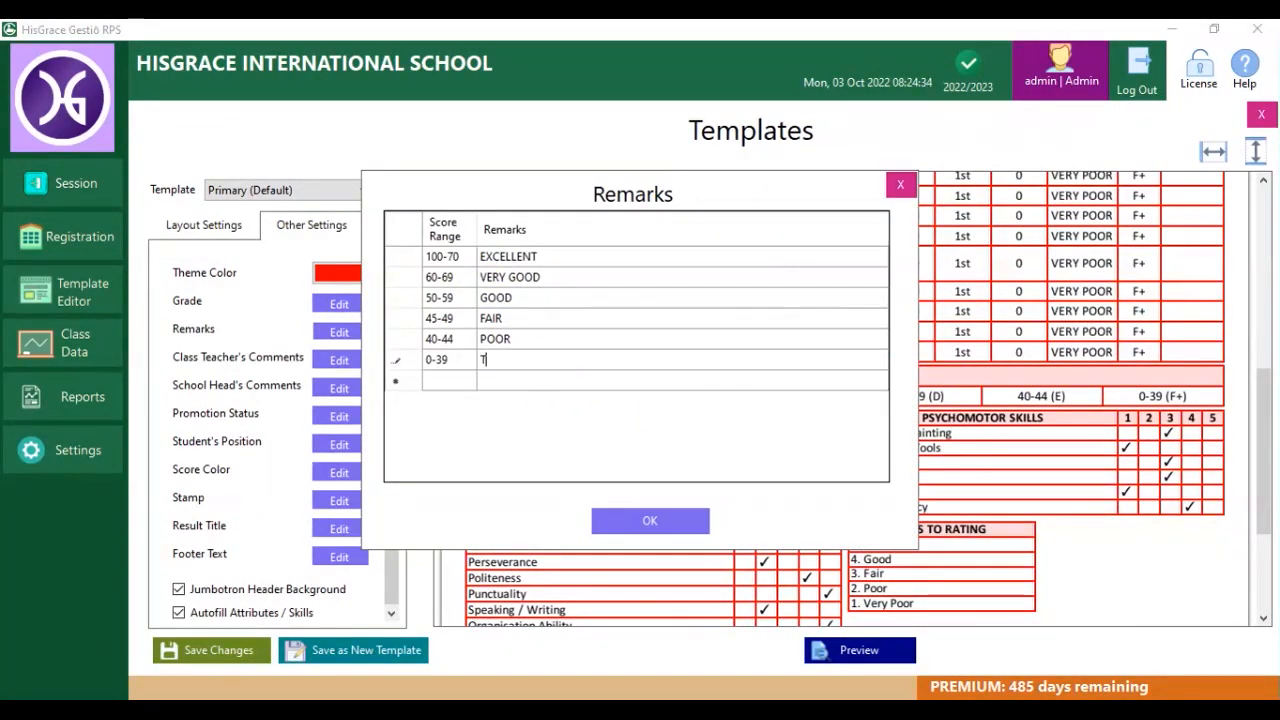
click(652, 522)
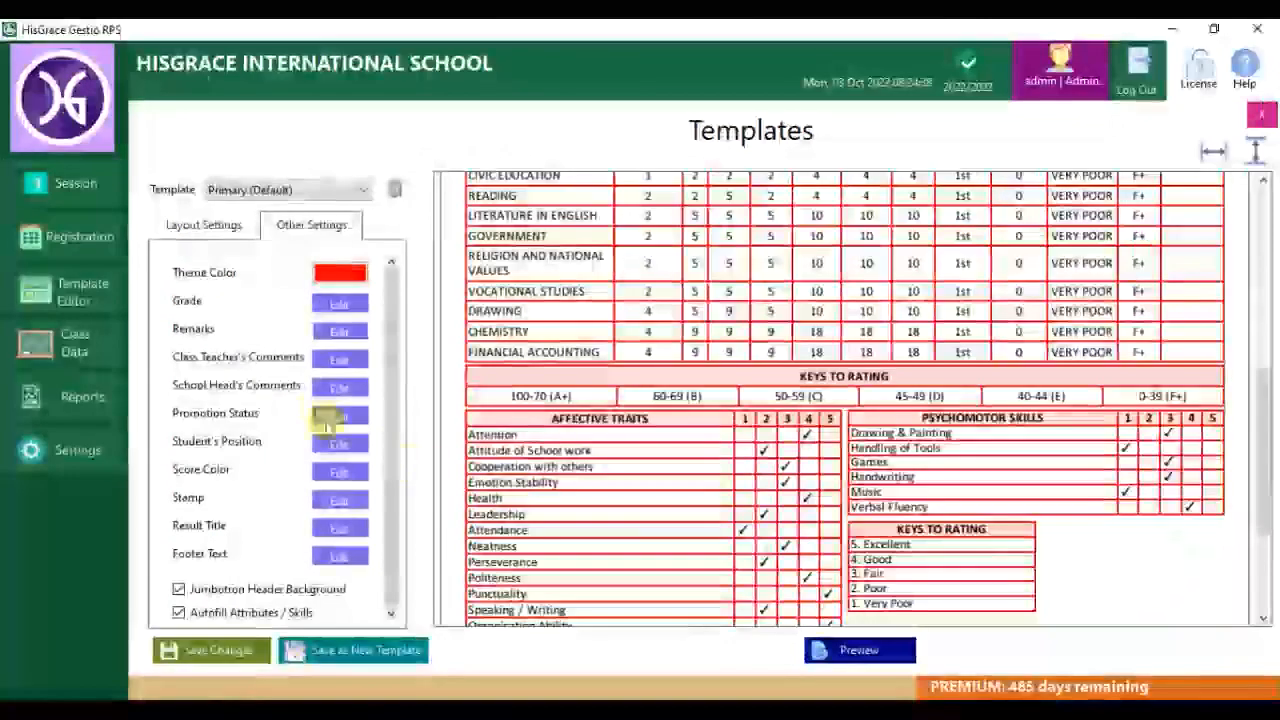
click(341, 362)
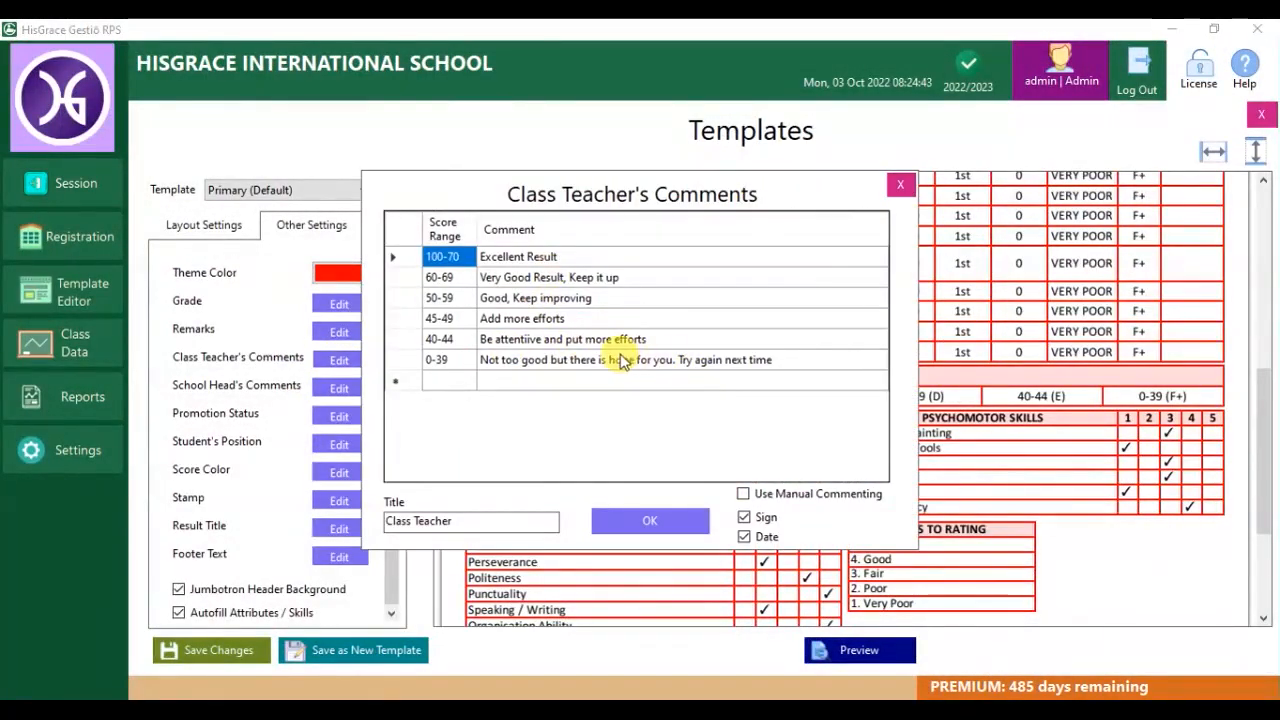
Correct 'attentiive' to 'attentive' in the 40-44 class teacher comment and save the table.
click(525, 342)
click(531, 343)
key(BackSpace)
key(Return)
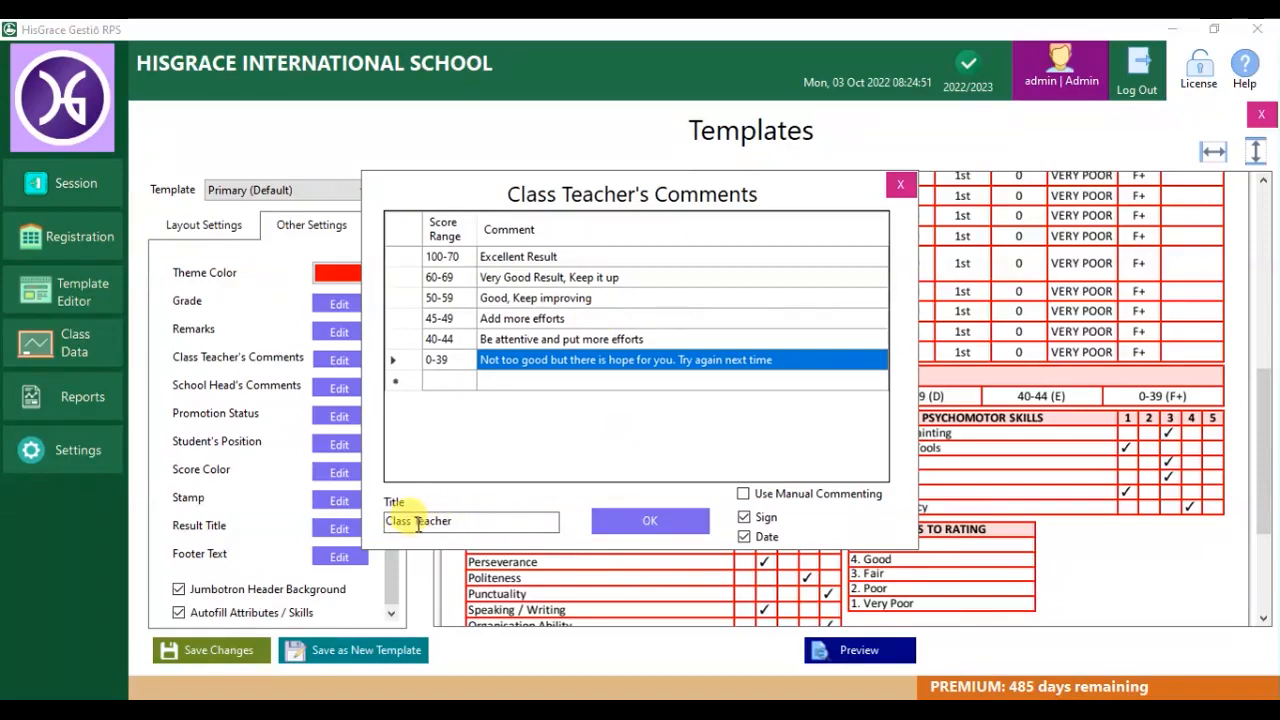
click(522, 516)
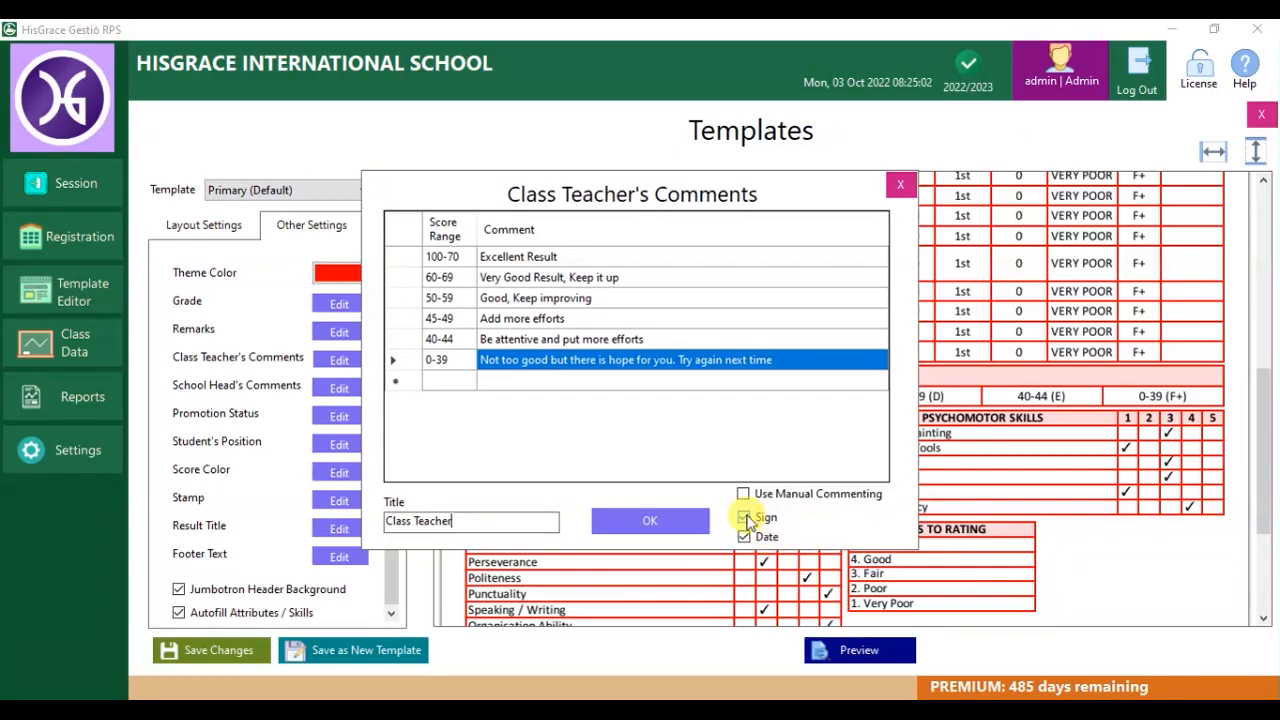
click(672, 523)
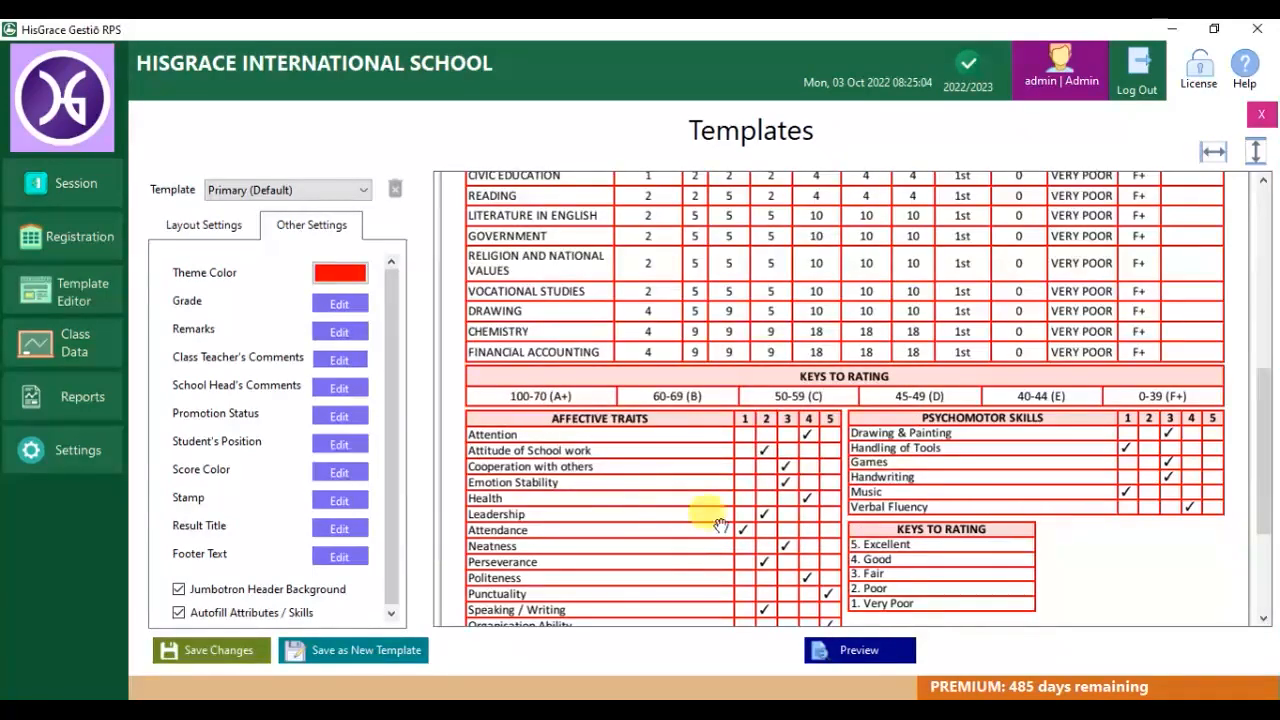
Review the School Head's Comments and Promotion Status rules, leaving both unchanged.
click(340, 389)
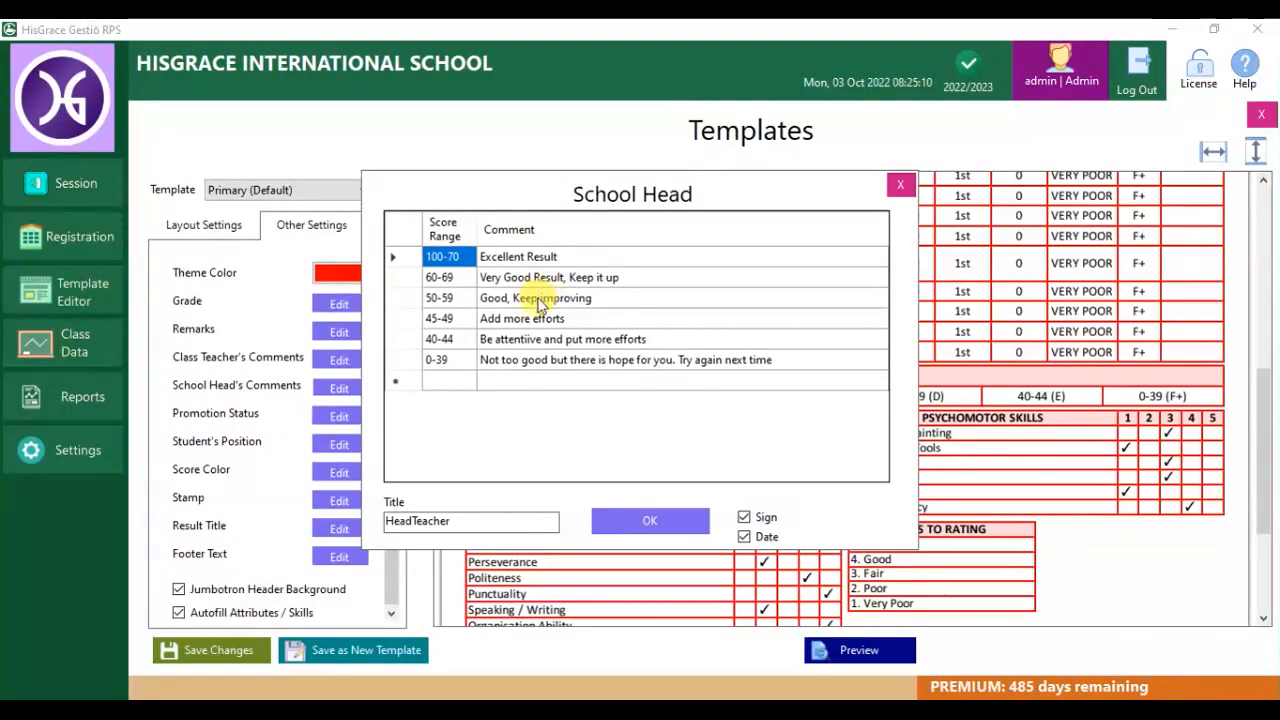
click(488, 360)
click(655, 521)
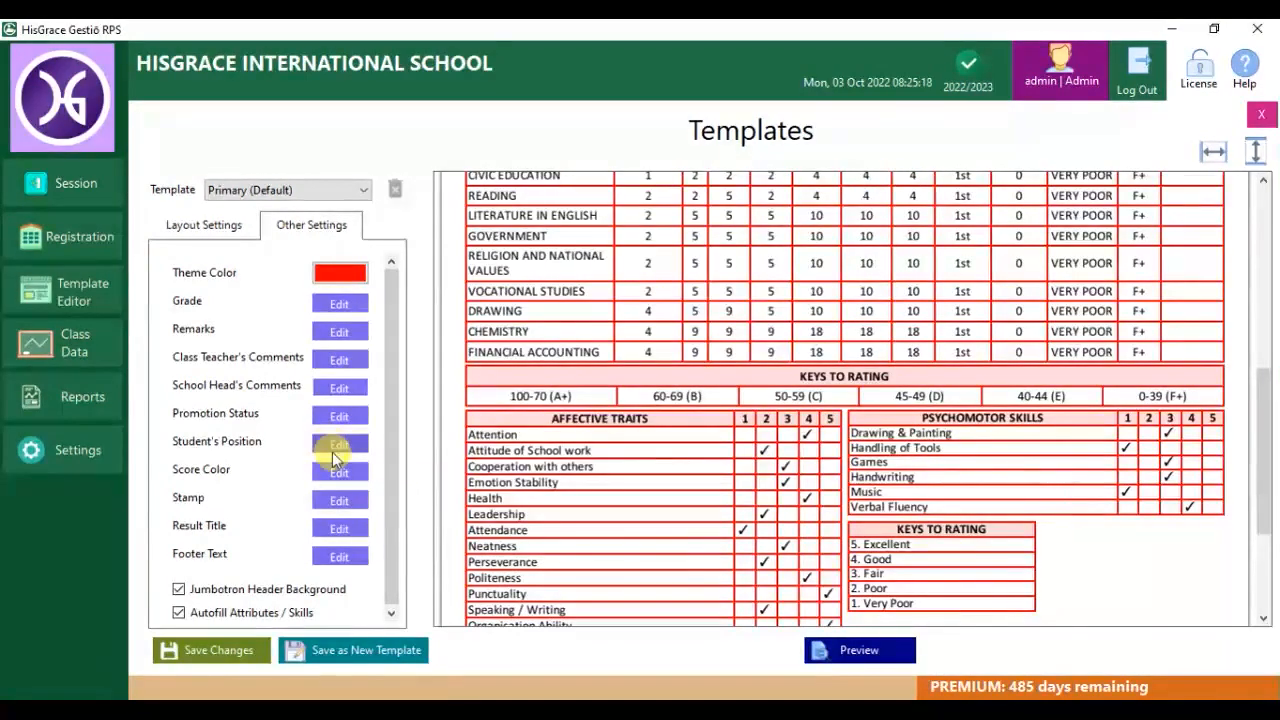
click(336, 416)
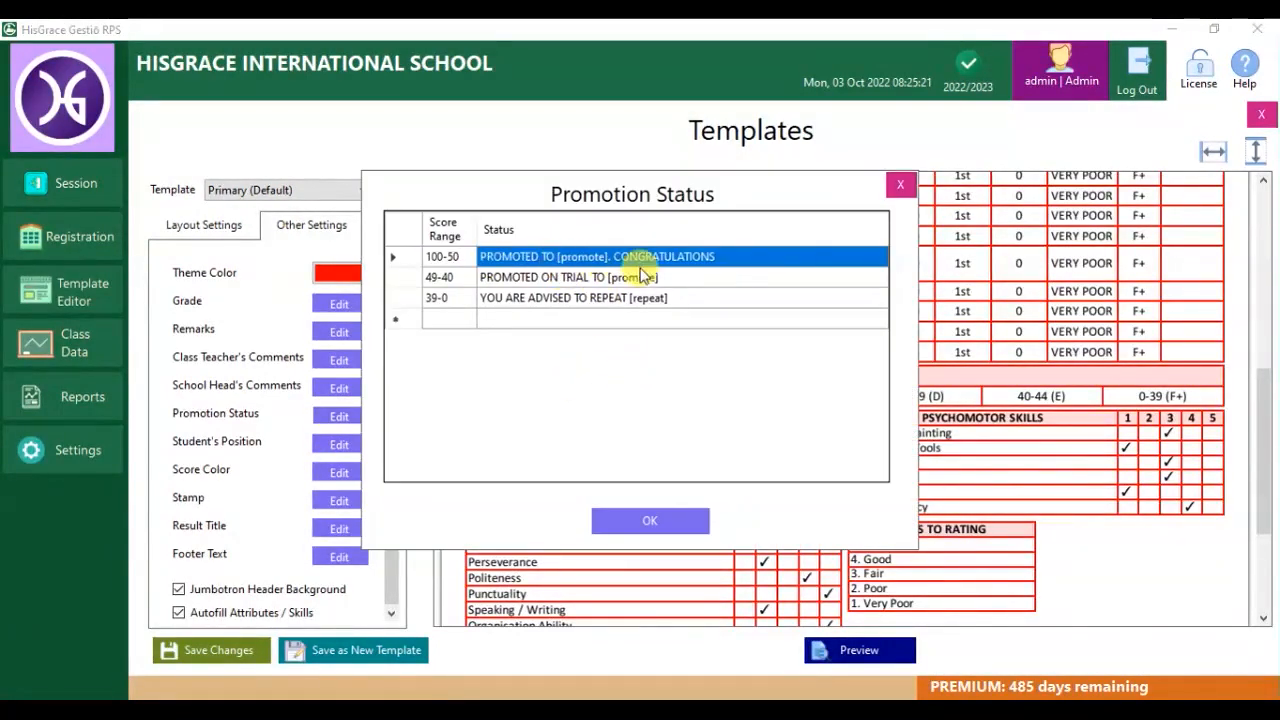
click(685, 283)
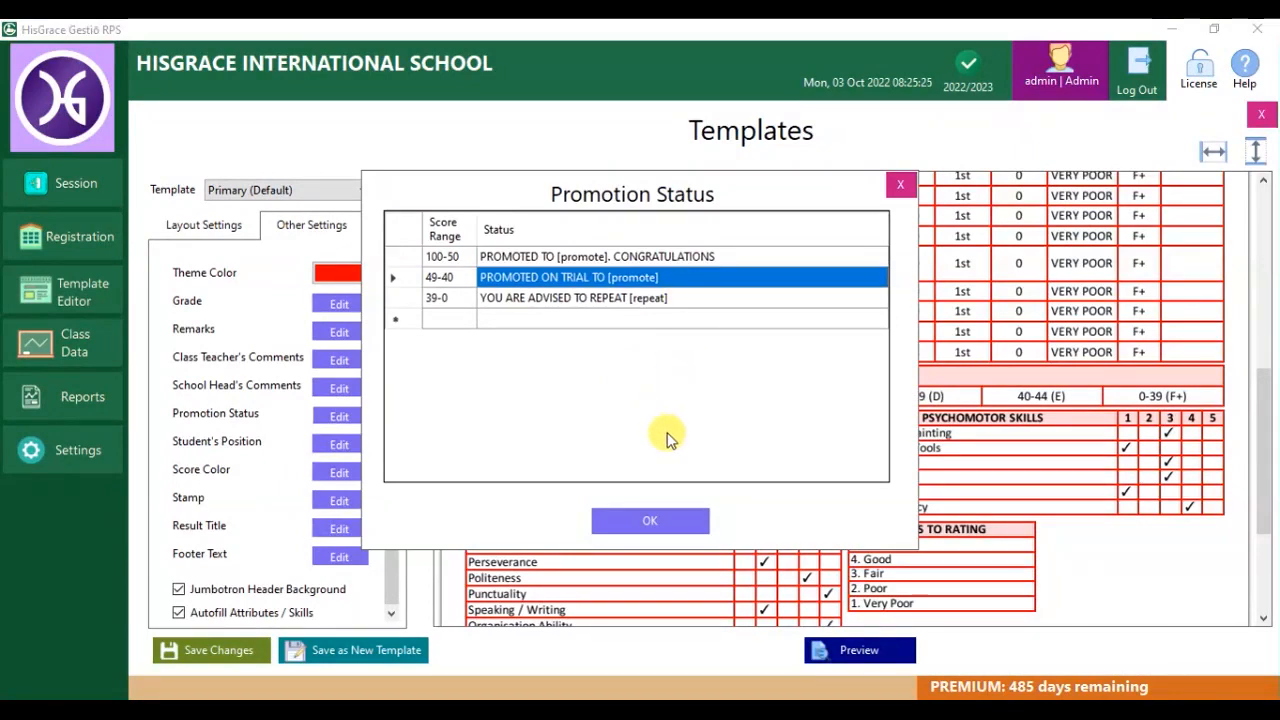
click(650, 521)
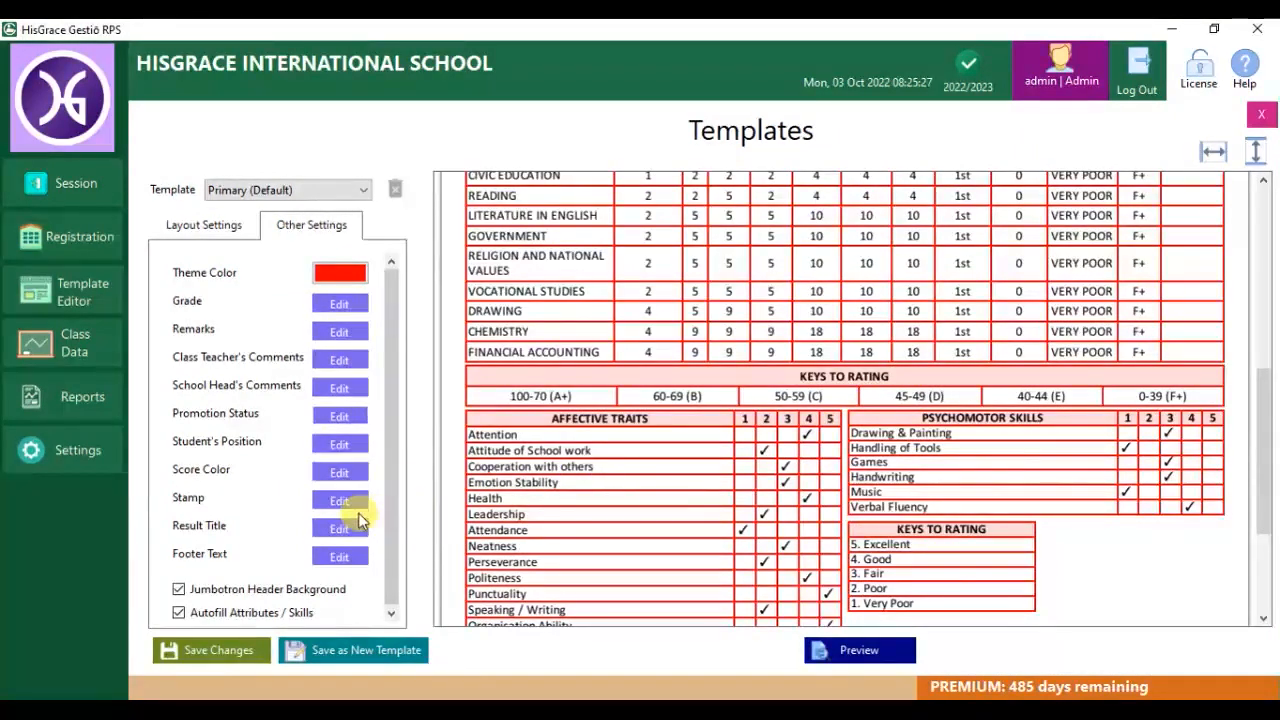
Set score colours to 40-100 in black and add a 0-39 range in red.
click(339, 472)
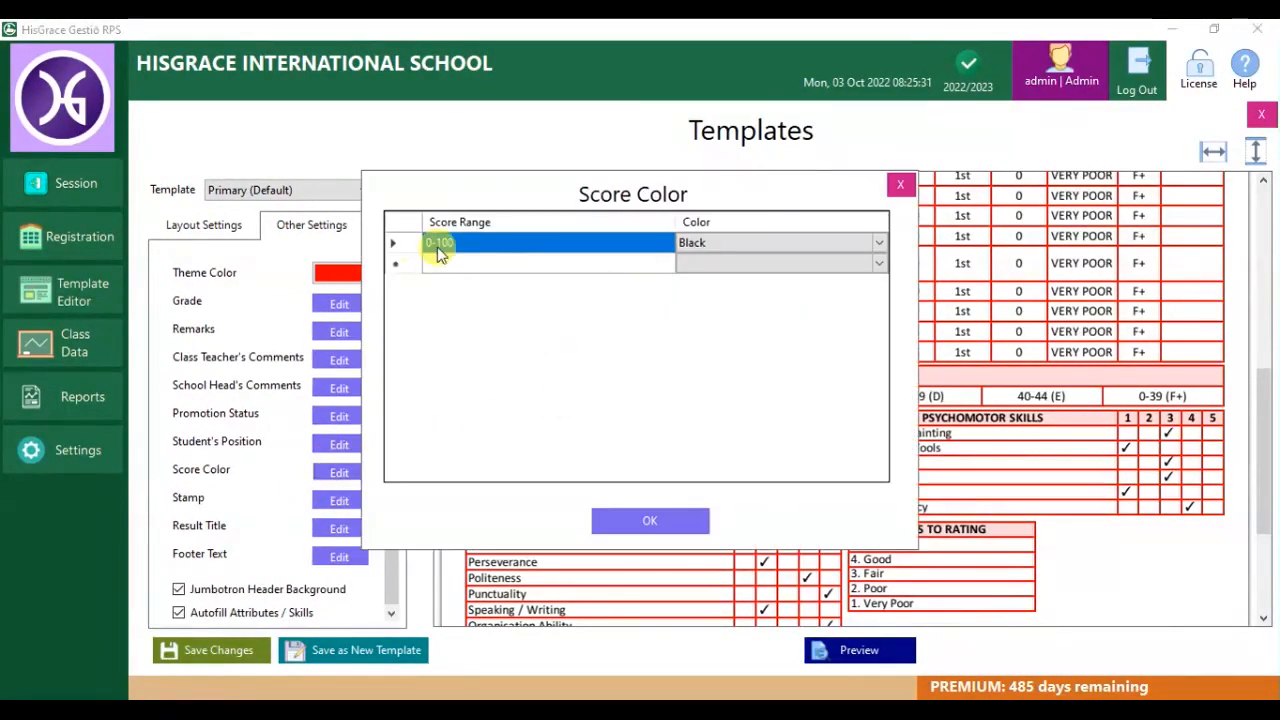
click(457, 246)
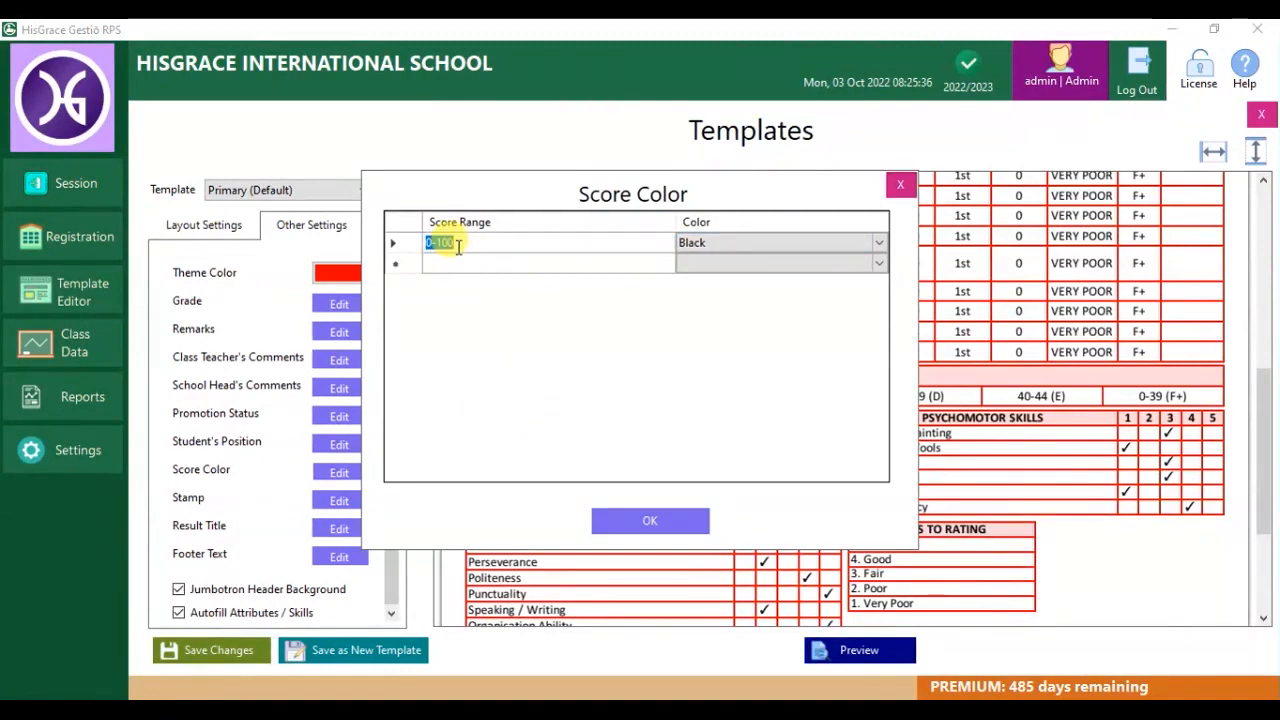
text(40-100)
click(455, 264)
text(0-)
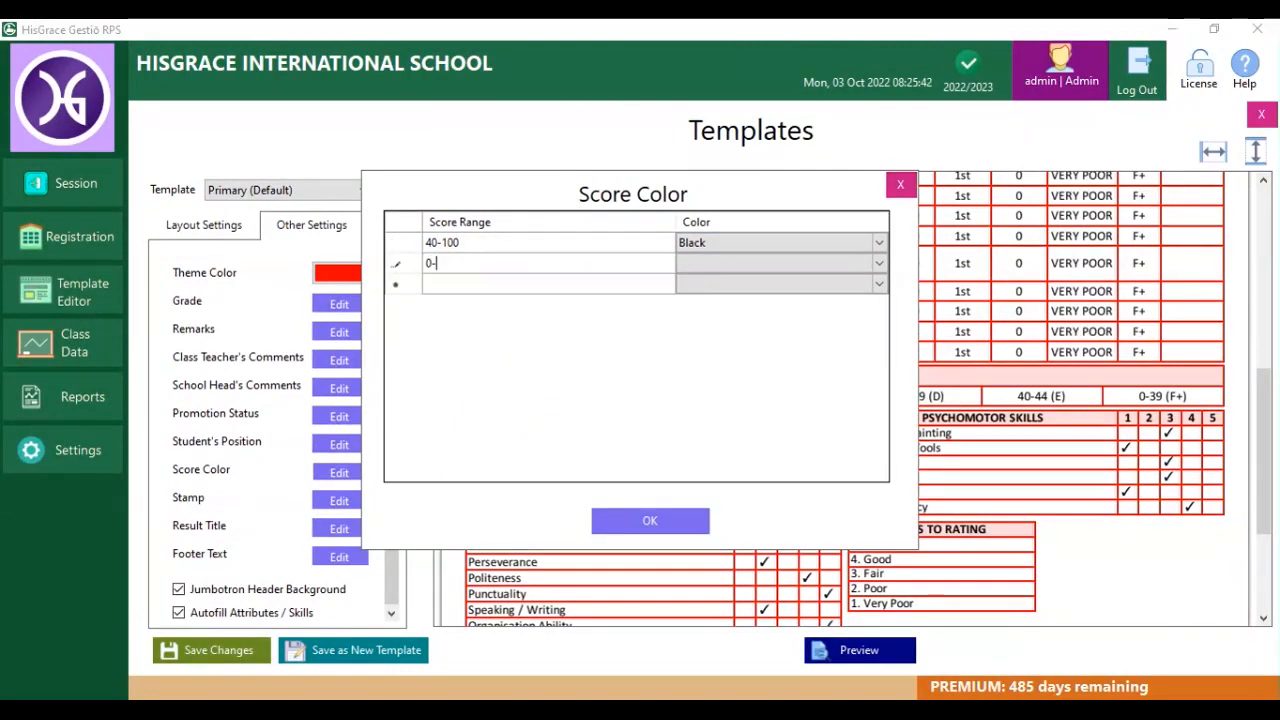
click(705, 262)
click(877, 263)
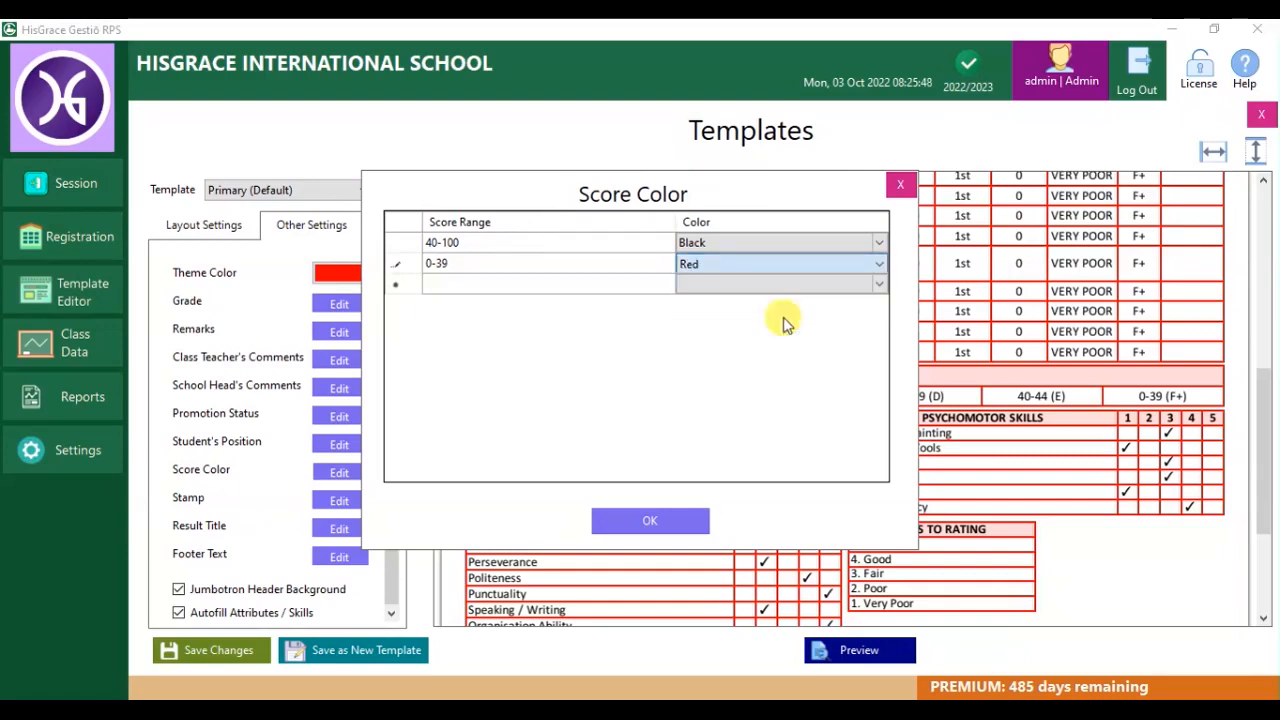
click(777, 309)
click(650, 520)
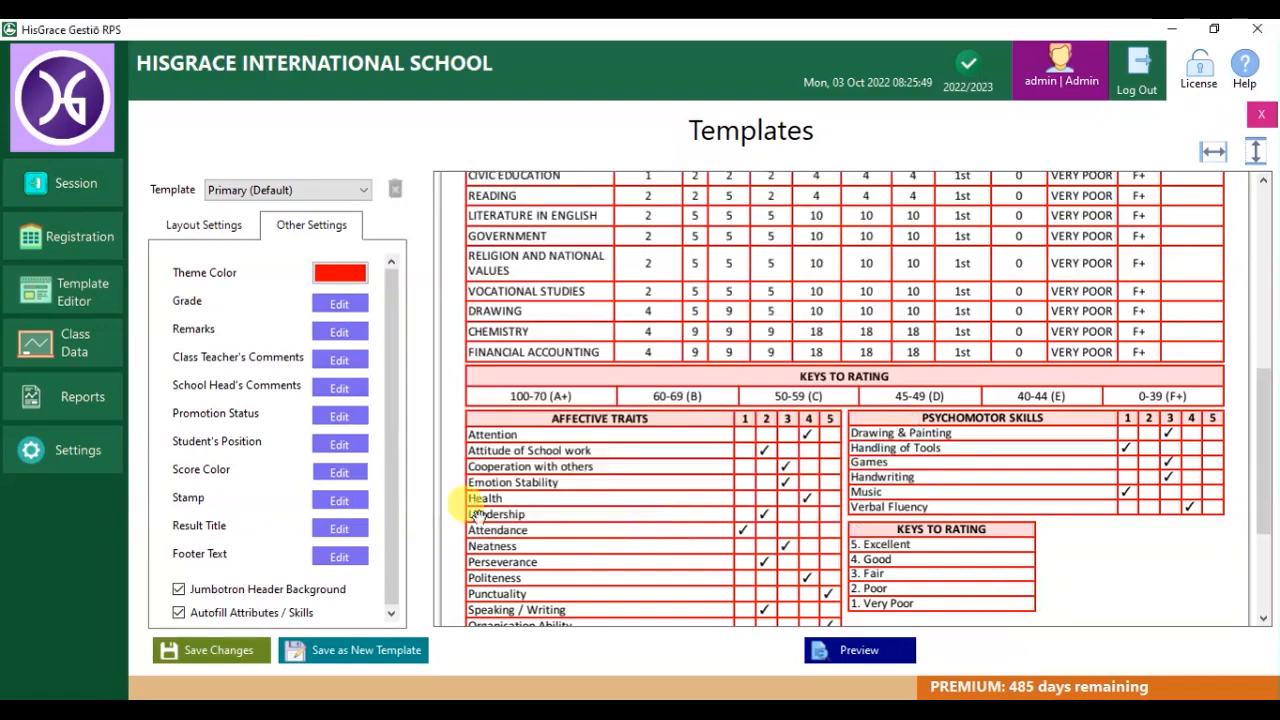
Make the stamp visible with an uploaded stamp image, then refresh and check the preview.
click(341, 500)
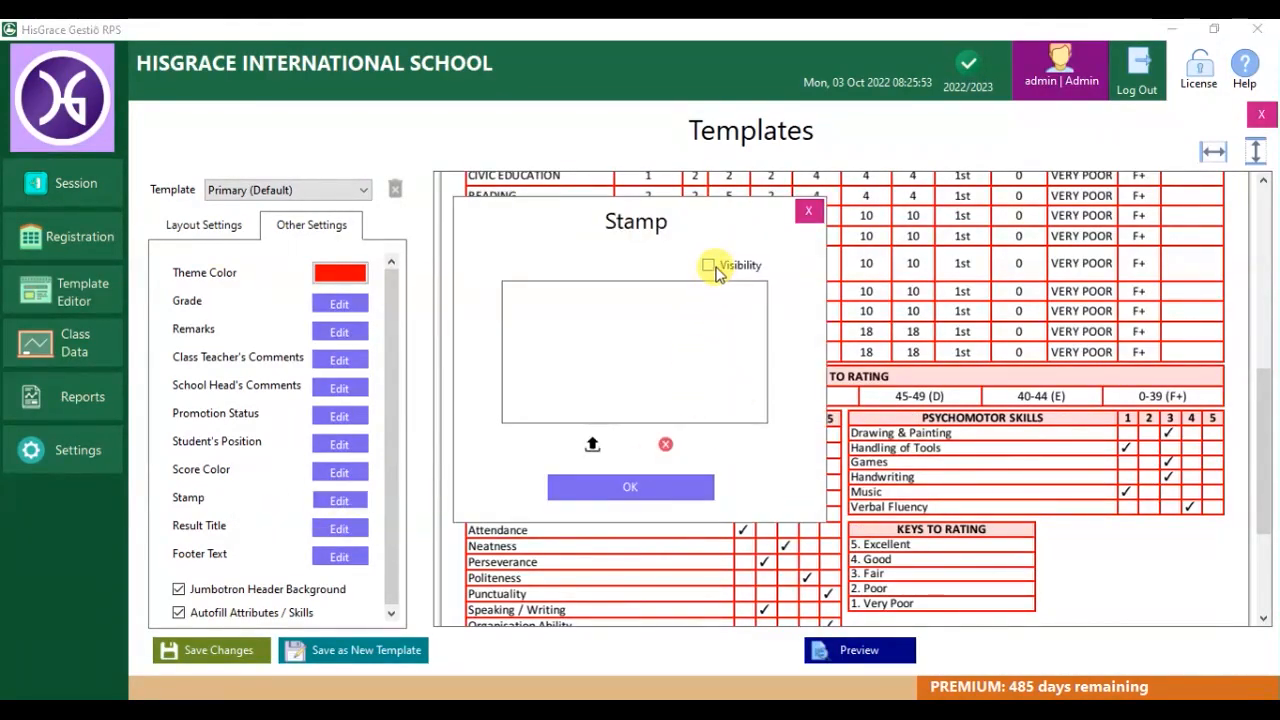
click(709, 266)
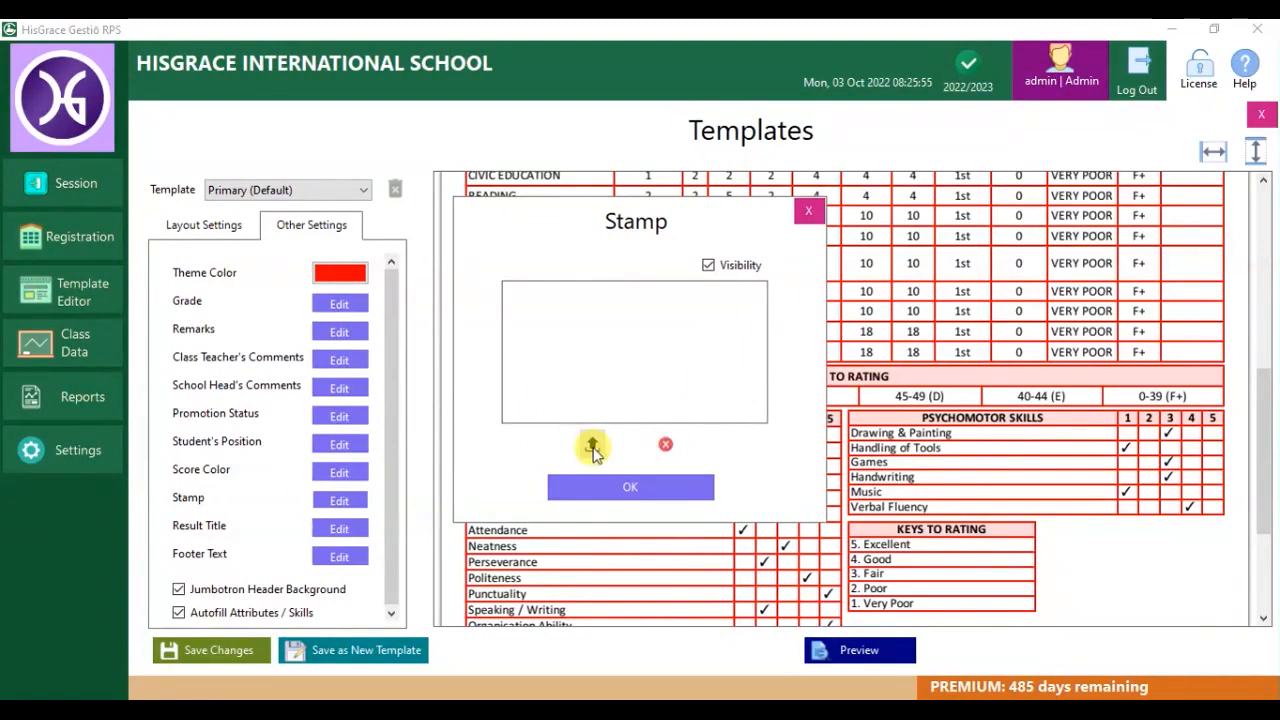
click(593, 447)
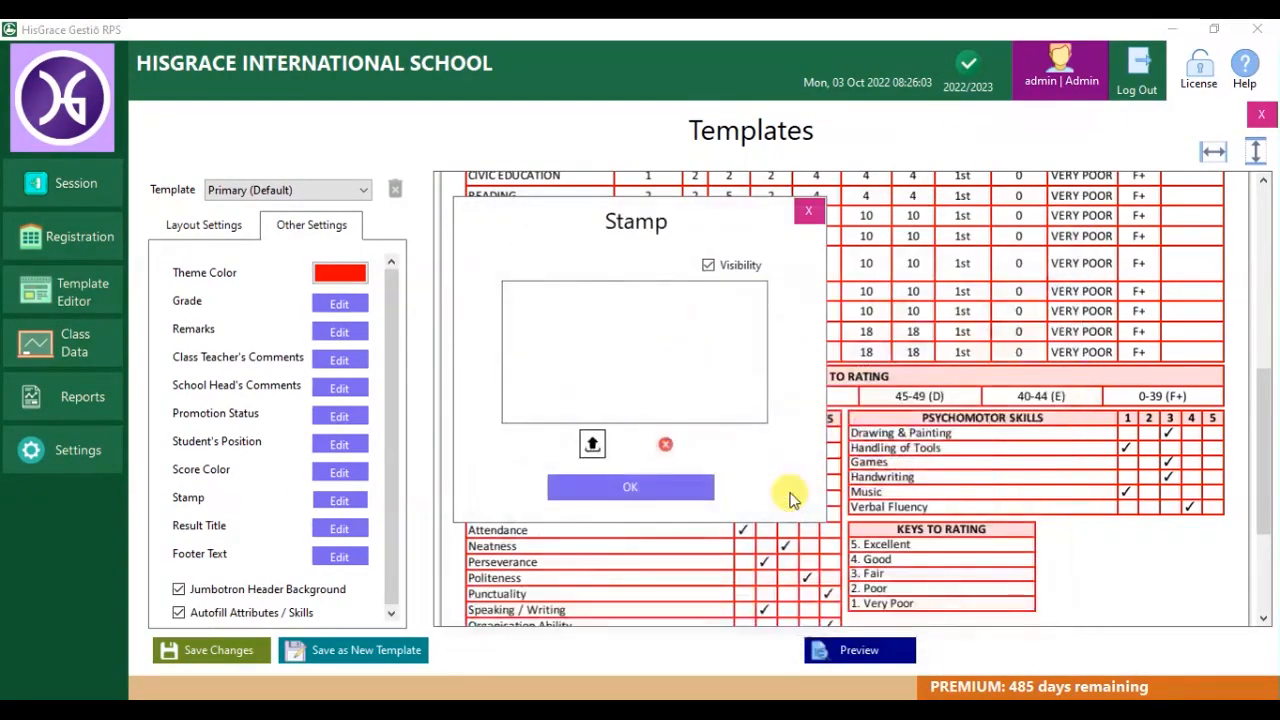
click(687, 490)
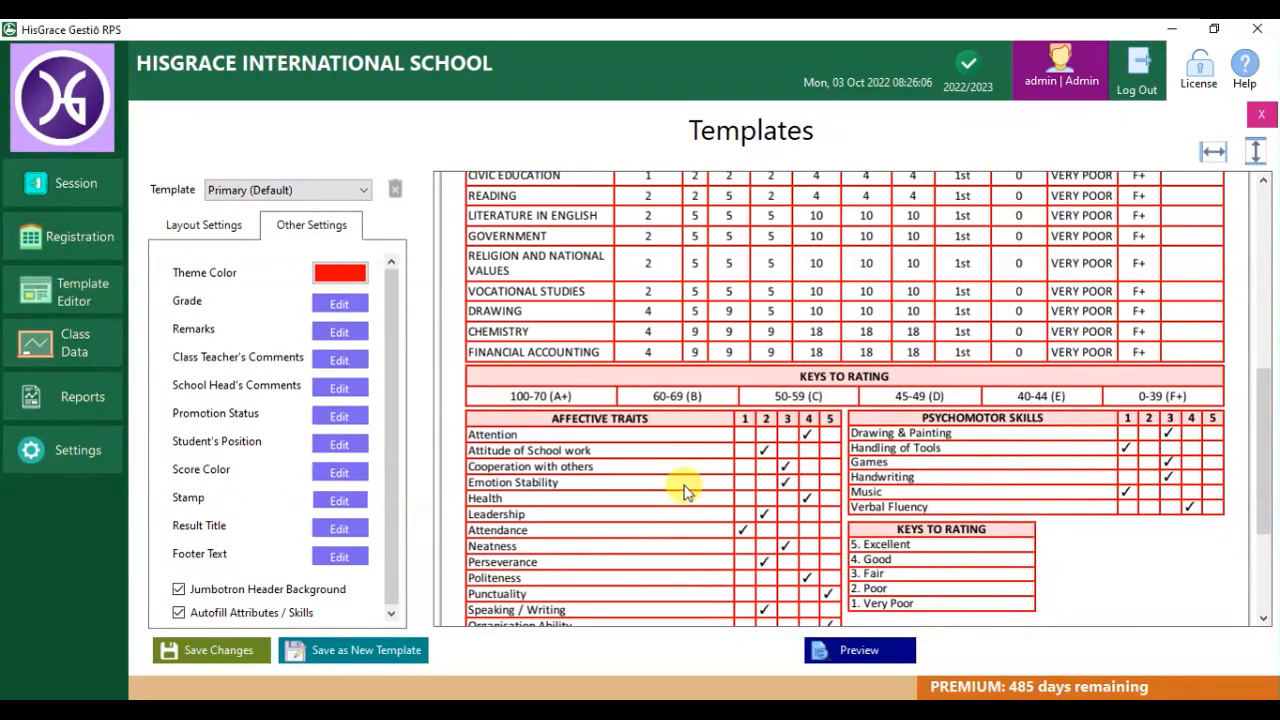
click(848, 648)
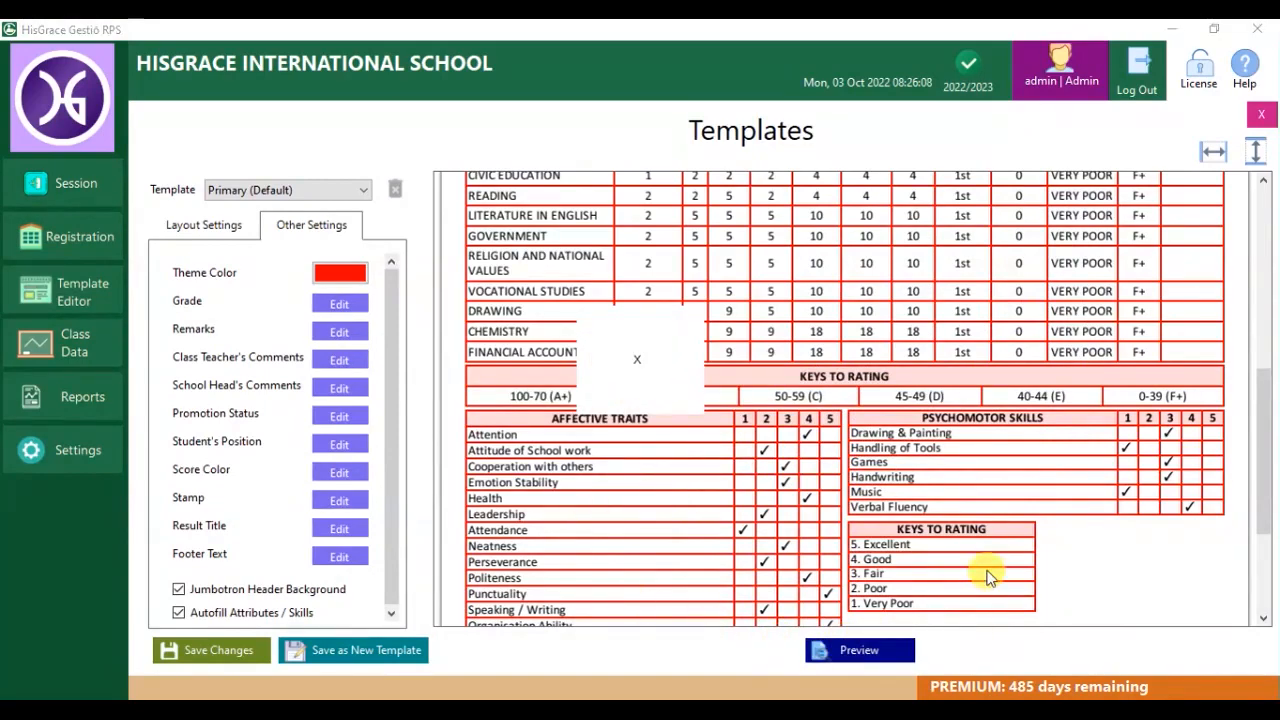
drag(1265, 320, 1270, 578)
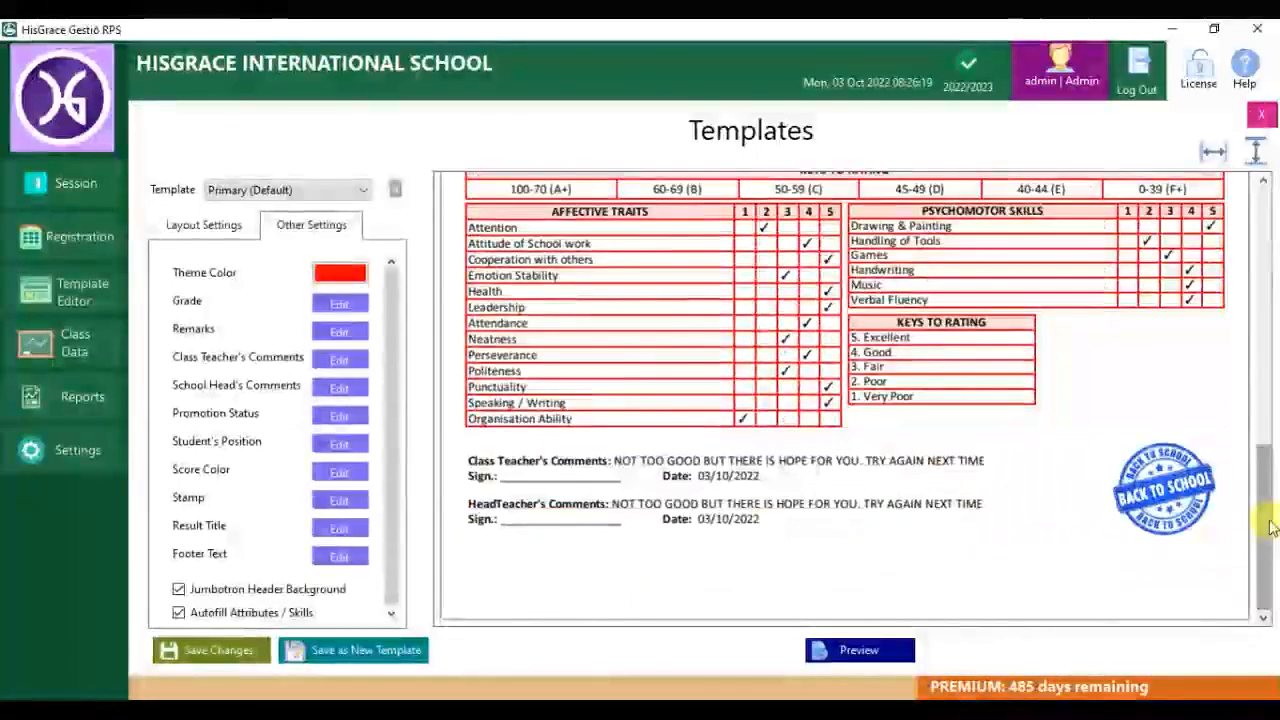
drag(1267, 518, 1264, 256)
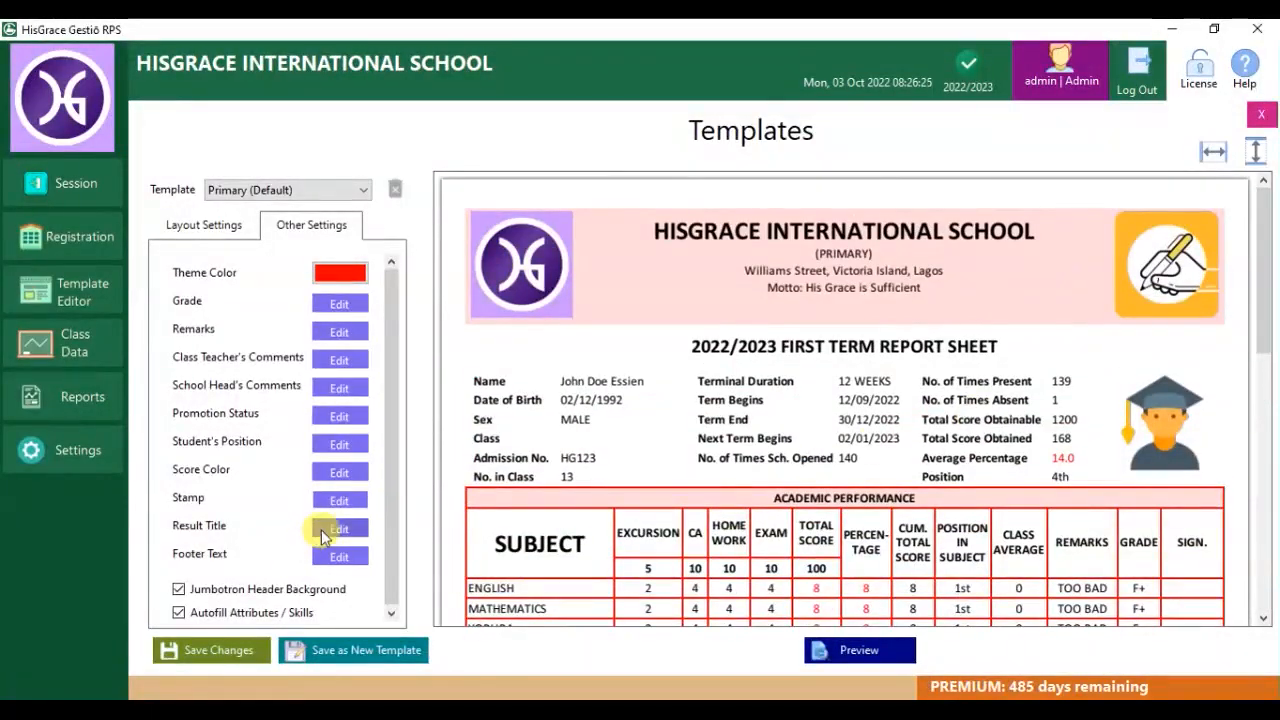
Change the result title to FIRST TERM RESULT and refresh the preview.
click(321, 529)
click(419, 220)
click(657, 221)
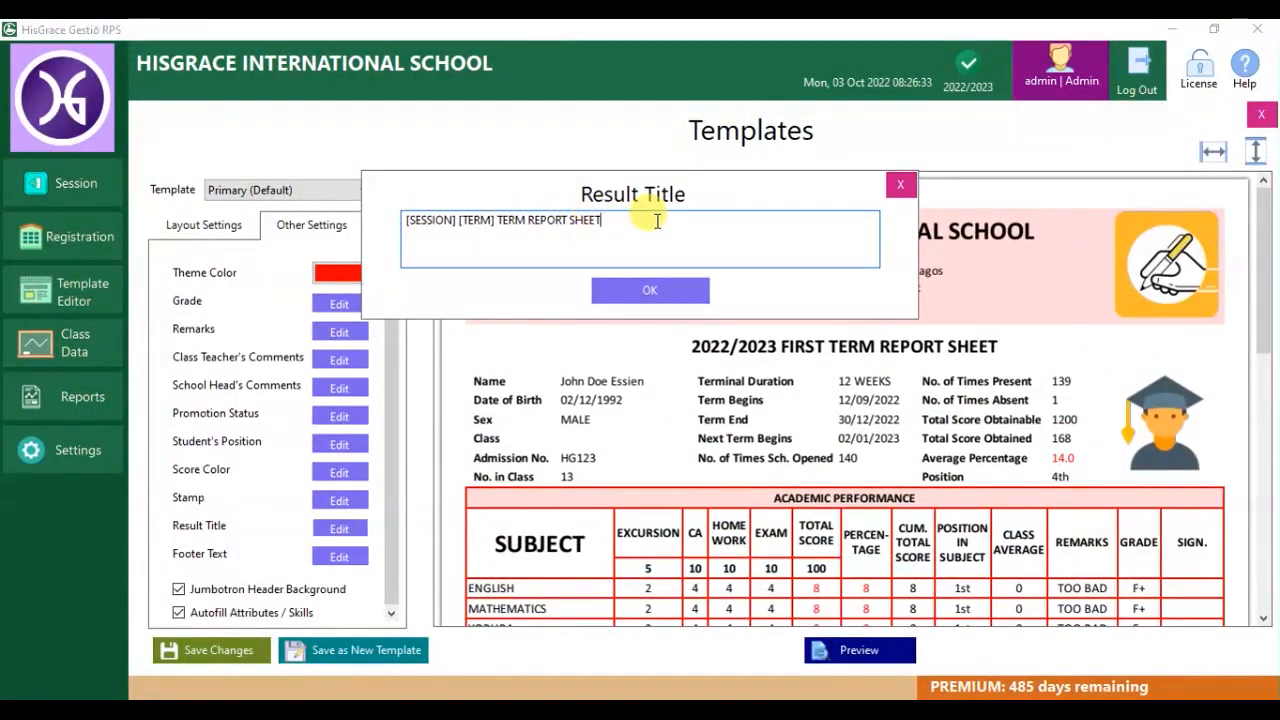
text(RESULT)
click(650, 290)
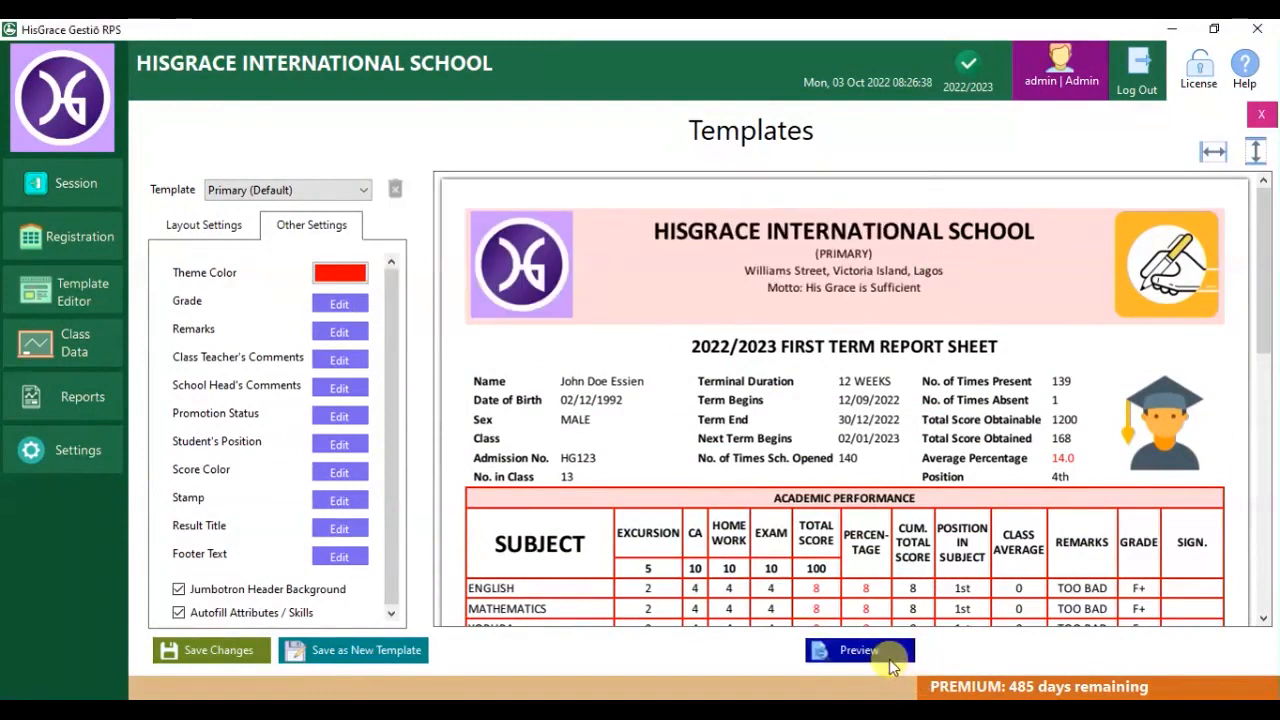
click(880, 651)
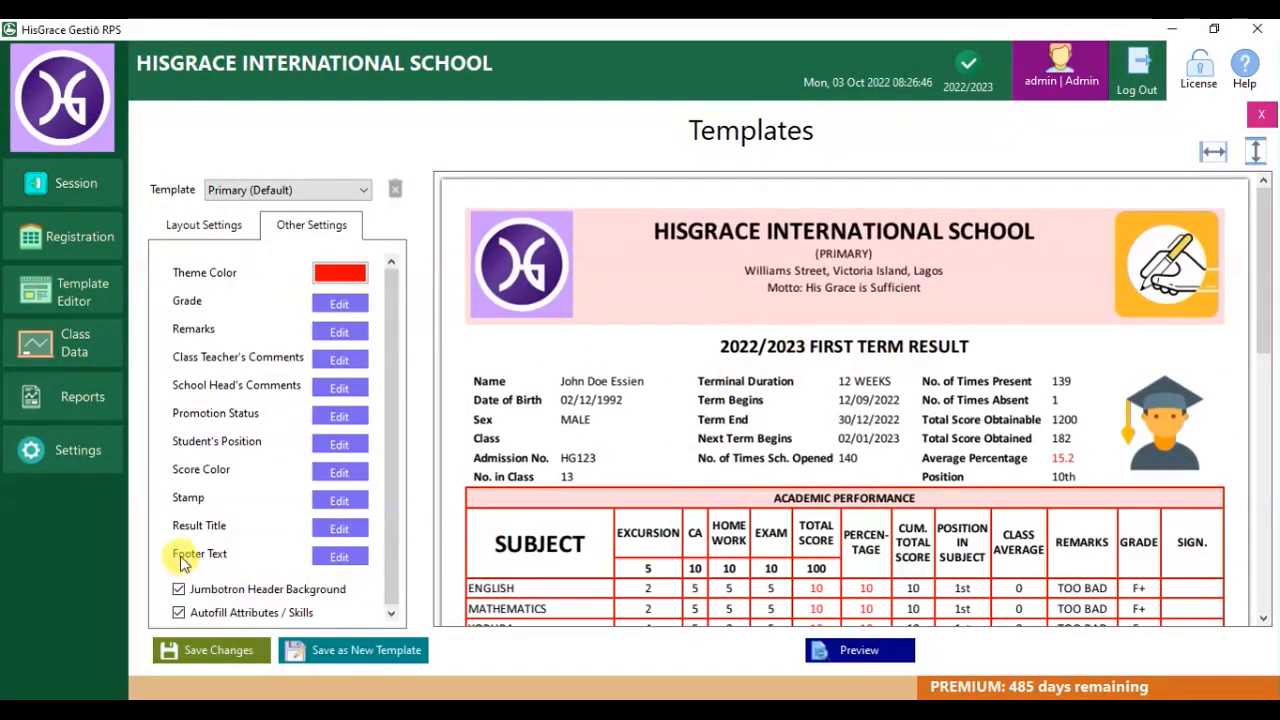
Add a centred blue footer reading 'Motto: My Grace is Sufficient for Thee'.
click(340, 556)
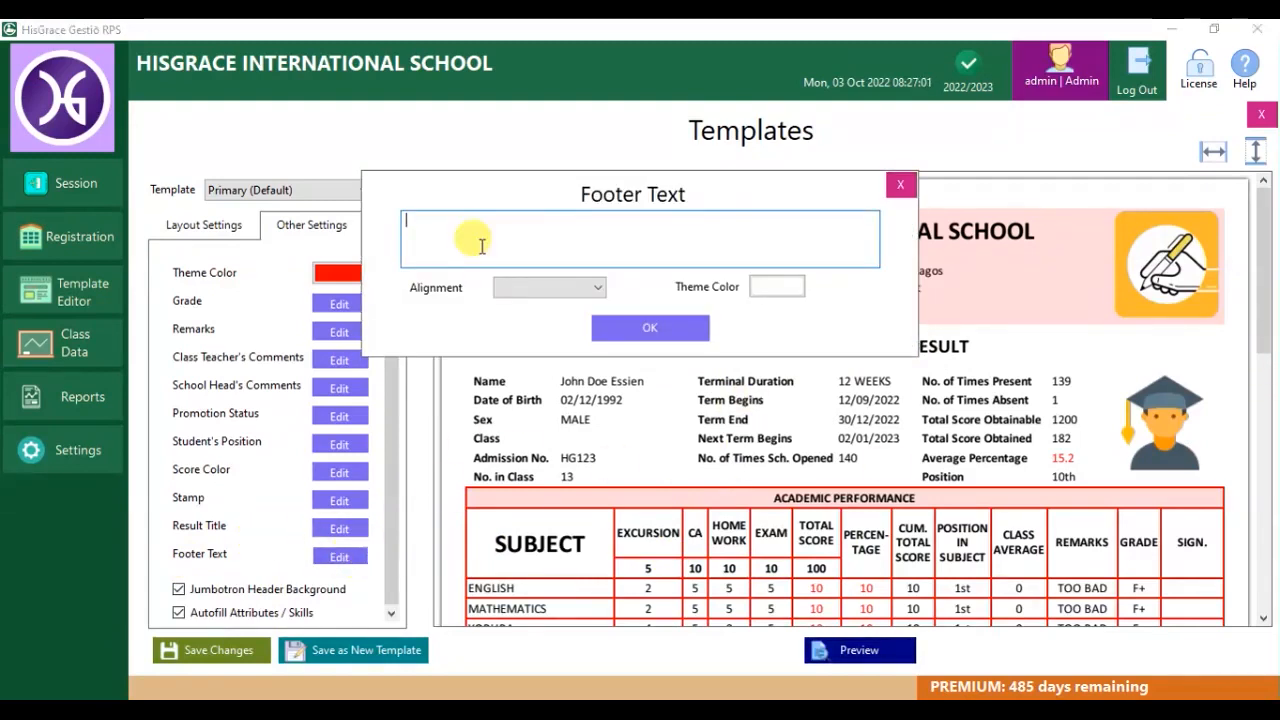
text(Motto: My Grace is Sufficient for Thee)
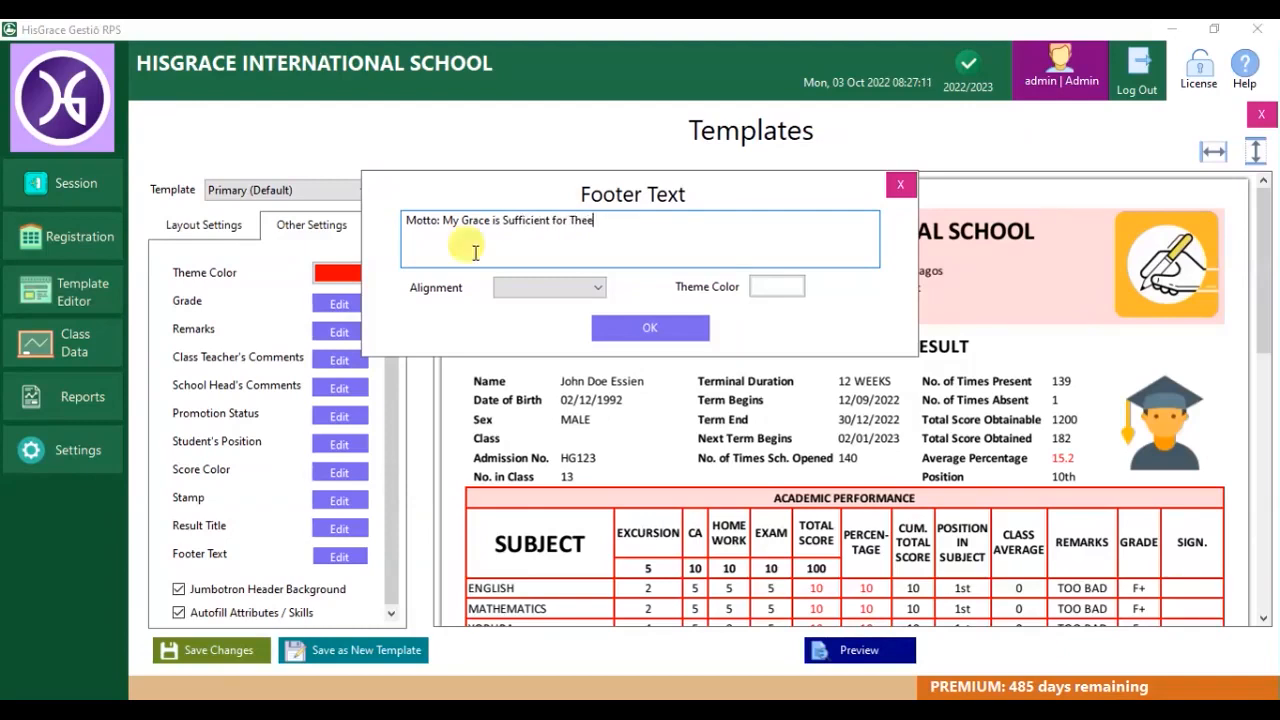
click(550, 287)
click(516, 317)
click(777, 286)
click(905, 405)
click(688, 330)
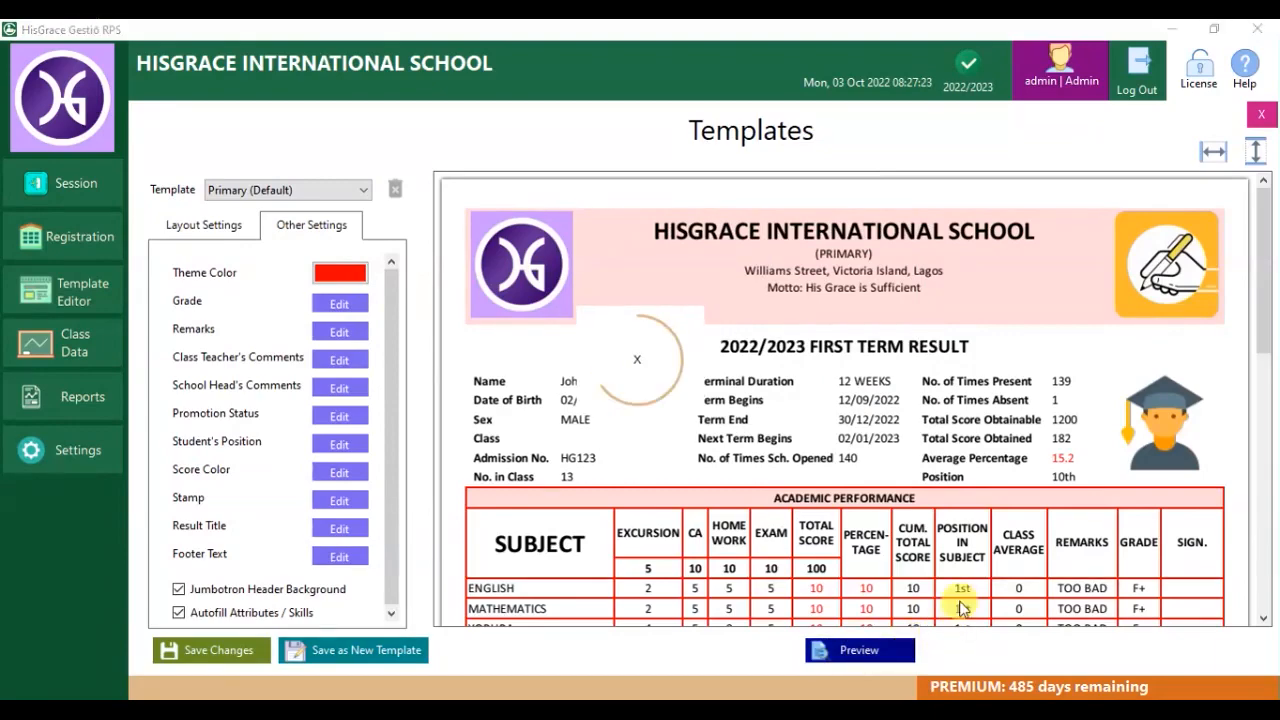
scroll(900, 590, down, 10)
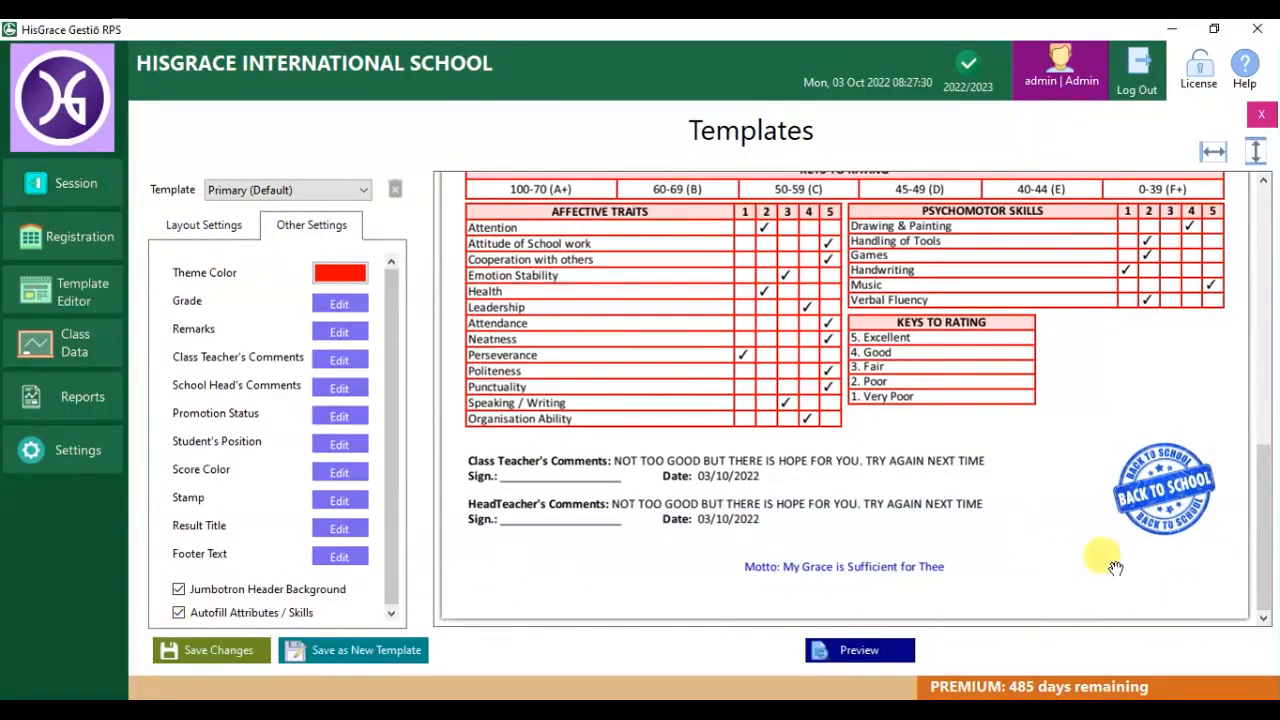
drag(1258, 528, 1250, 270)
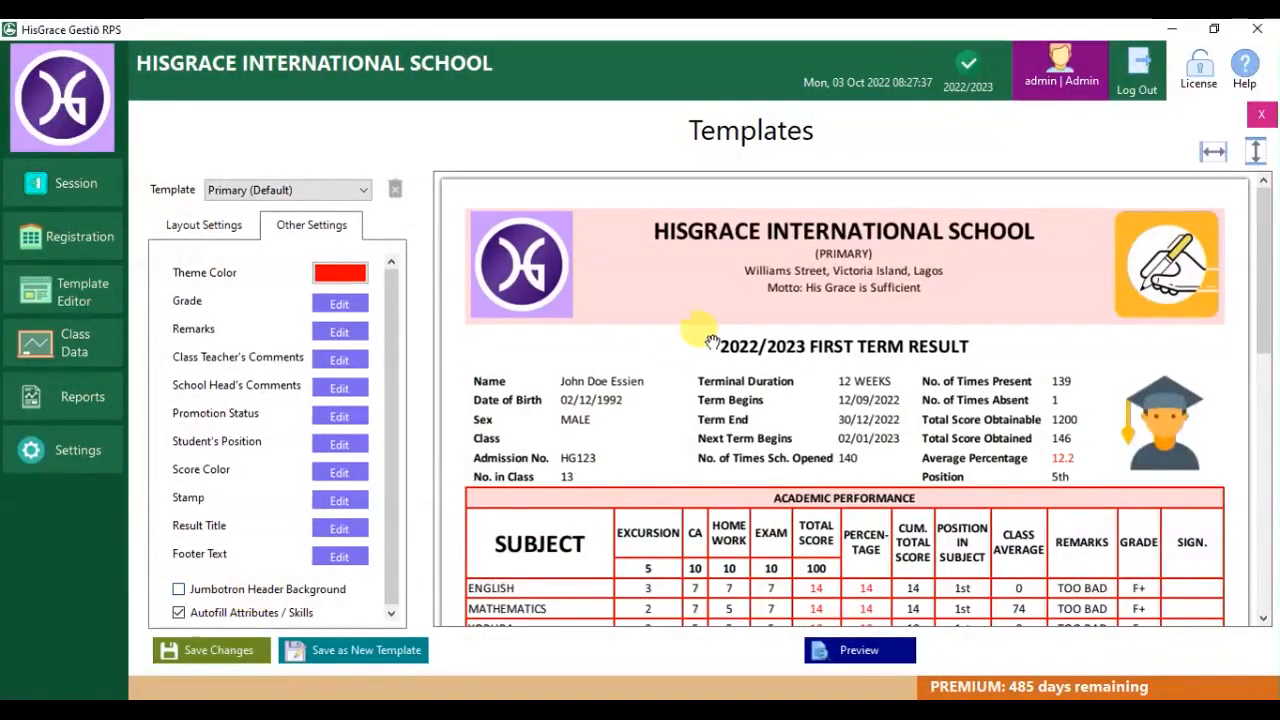
Turn off attribute and skill autofill and save the layout as new template 'primary'.
click(882, 651)
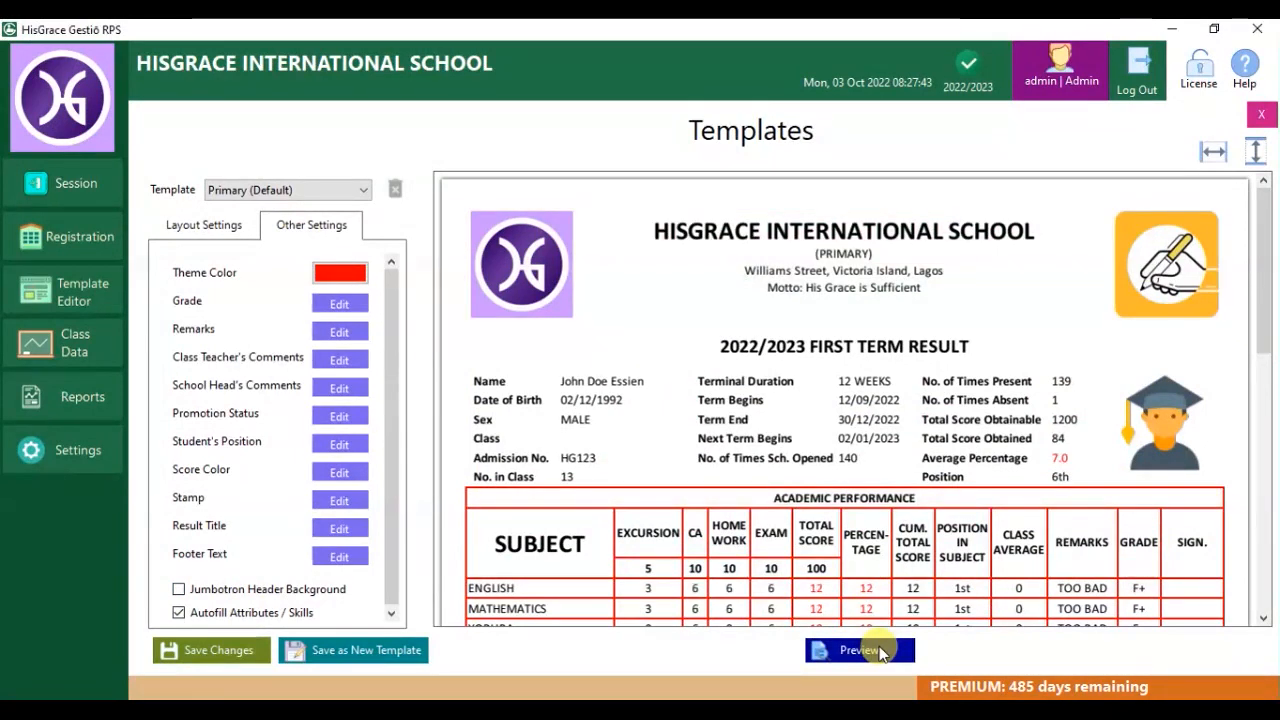
click(179, 612)
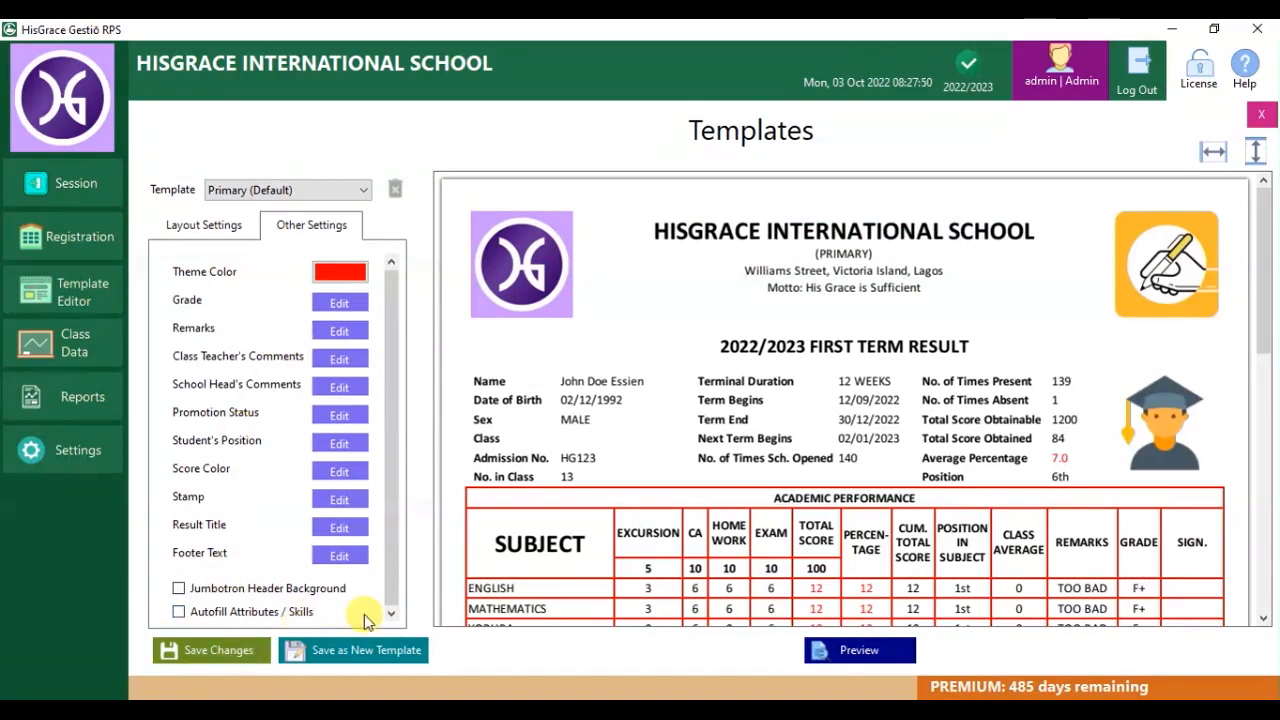
click(222, 652)
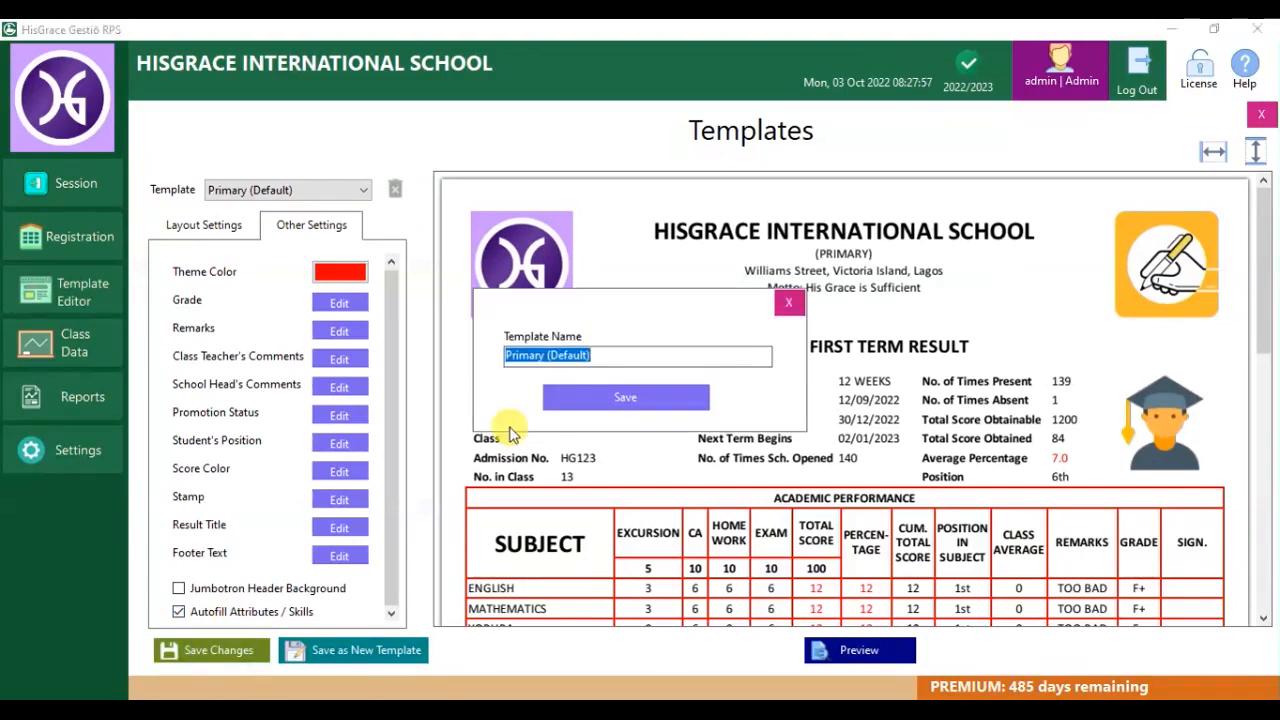
text(prmmary)
click(625, 397)
click(642, 424)
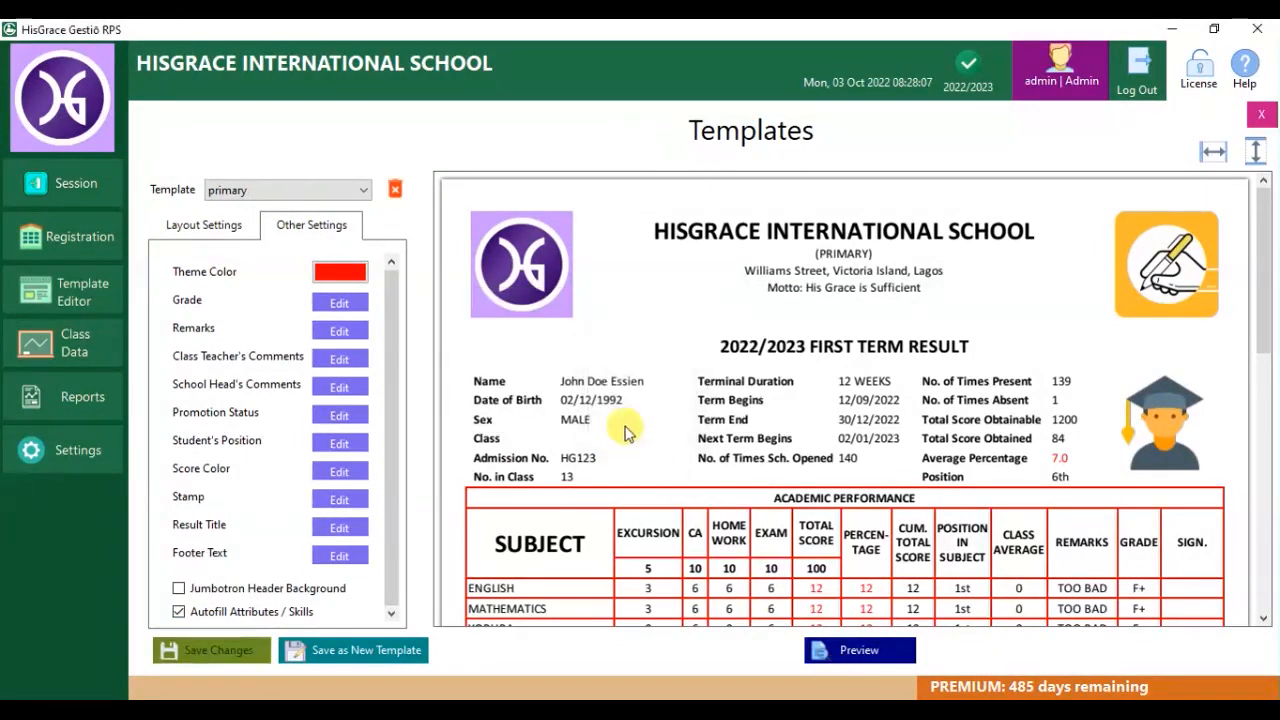
Confirm 'primary' is the selected template, then go to Registration.
click(282, 192)
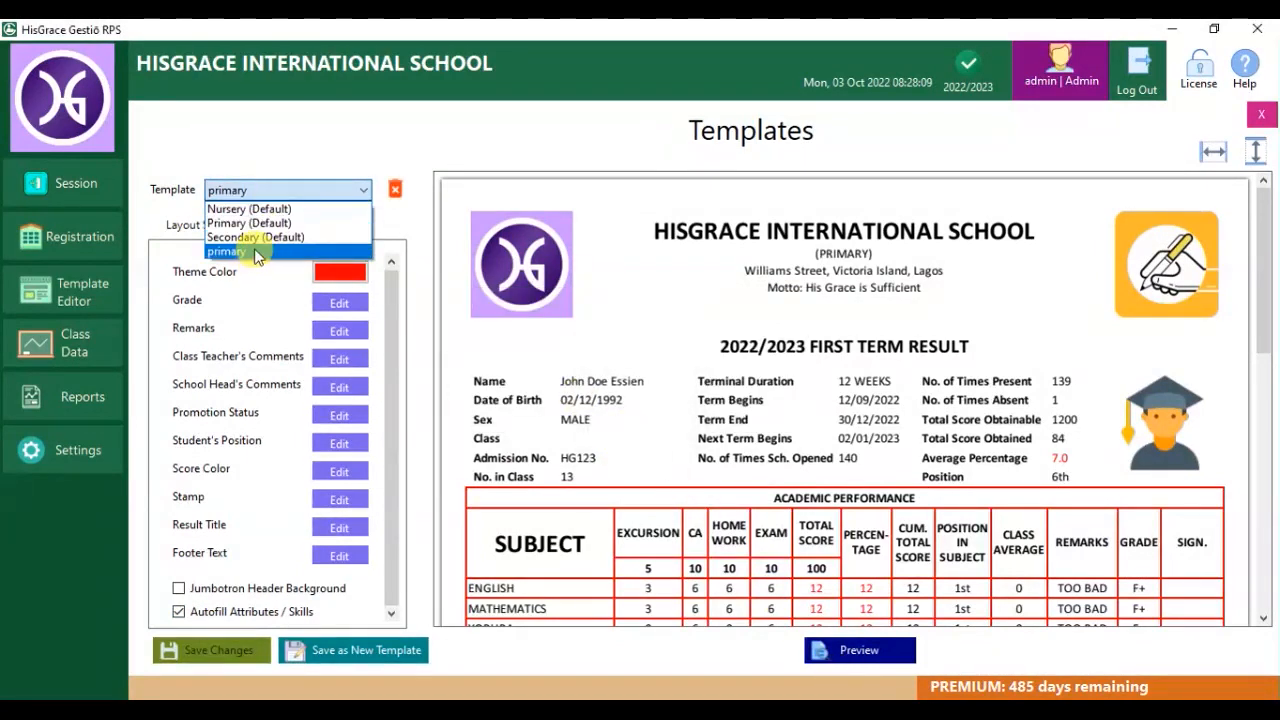
click(403, 254)
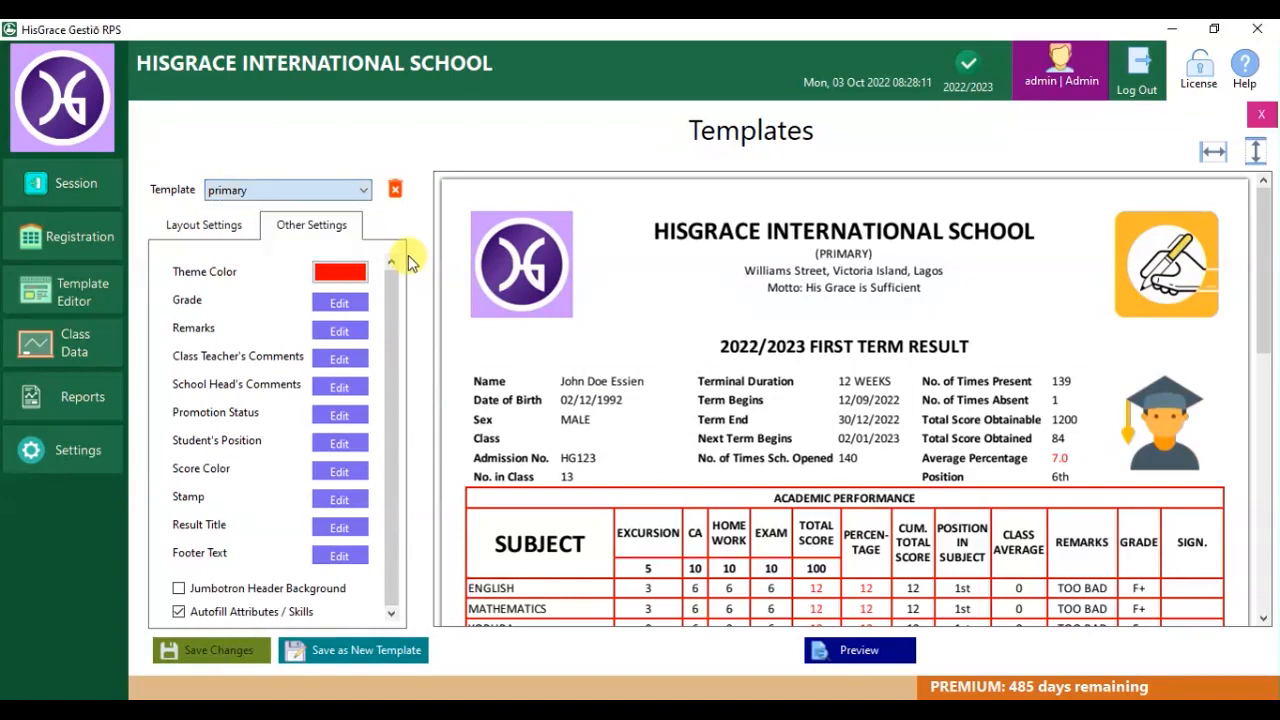
click(203, 229)
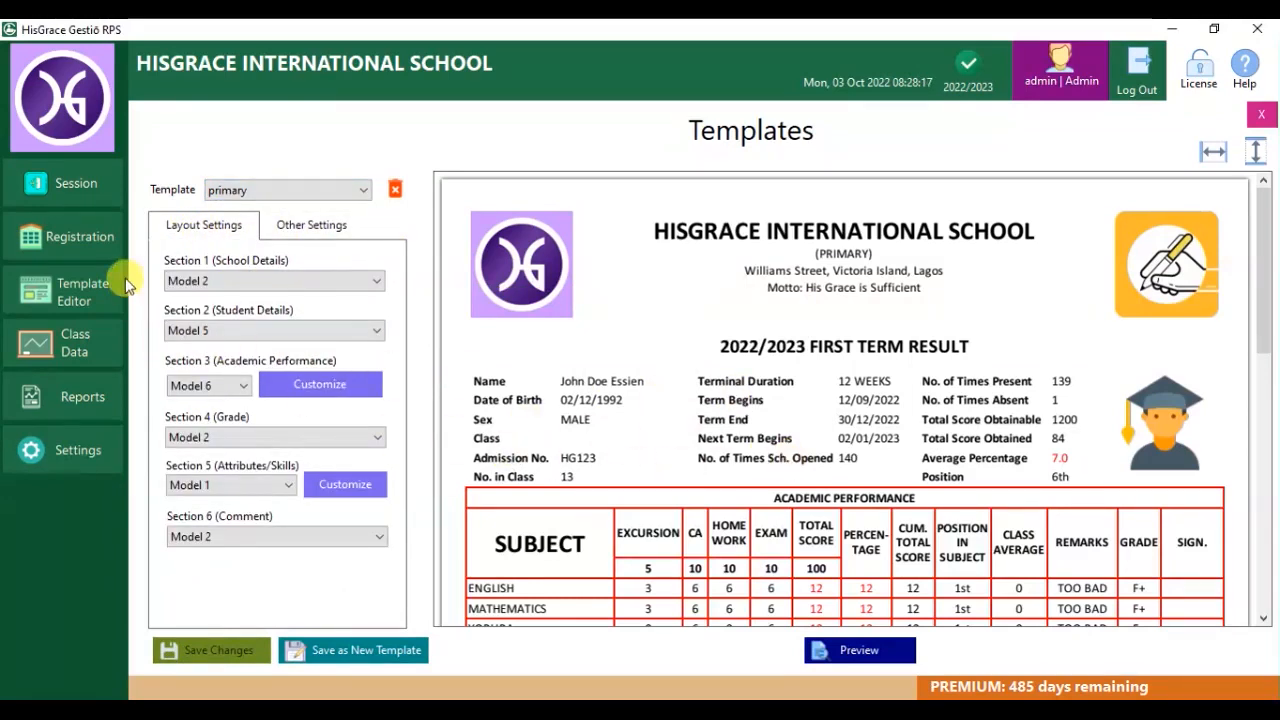
click(100, 237)
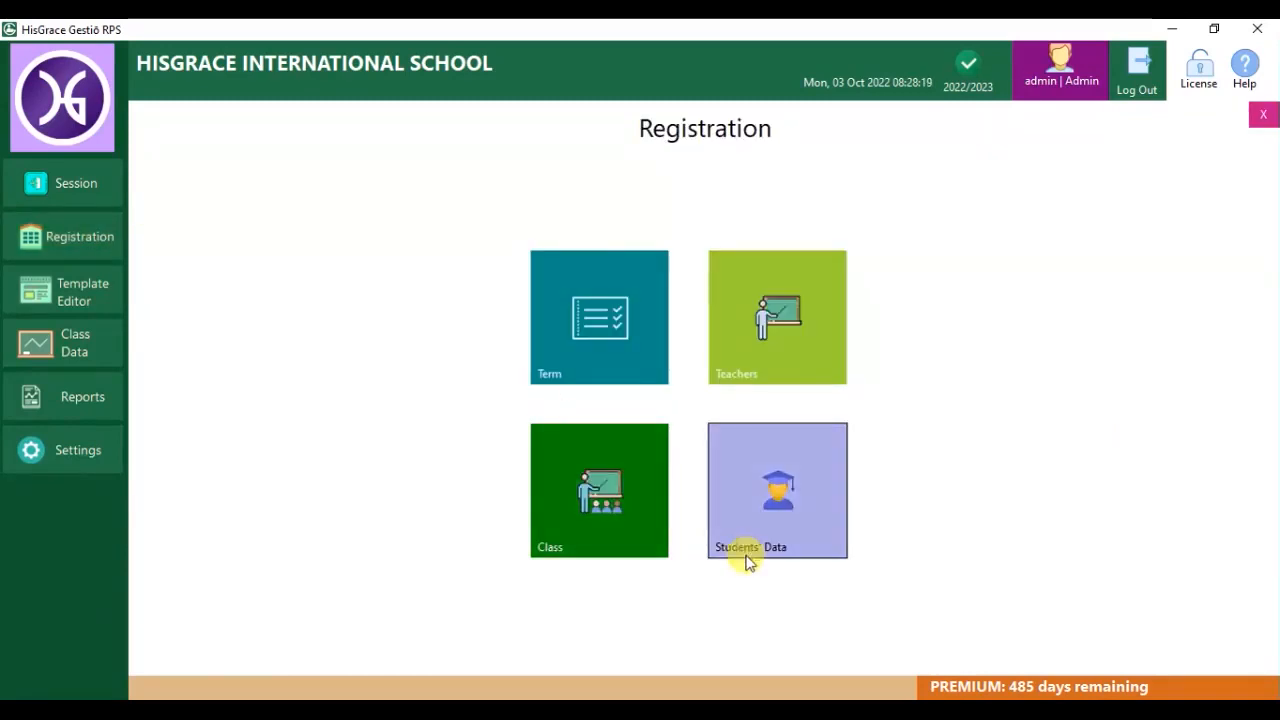
Assign the primary result template to class PRIMARY 2 and save it.
click(610, 508)
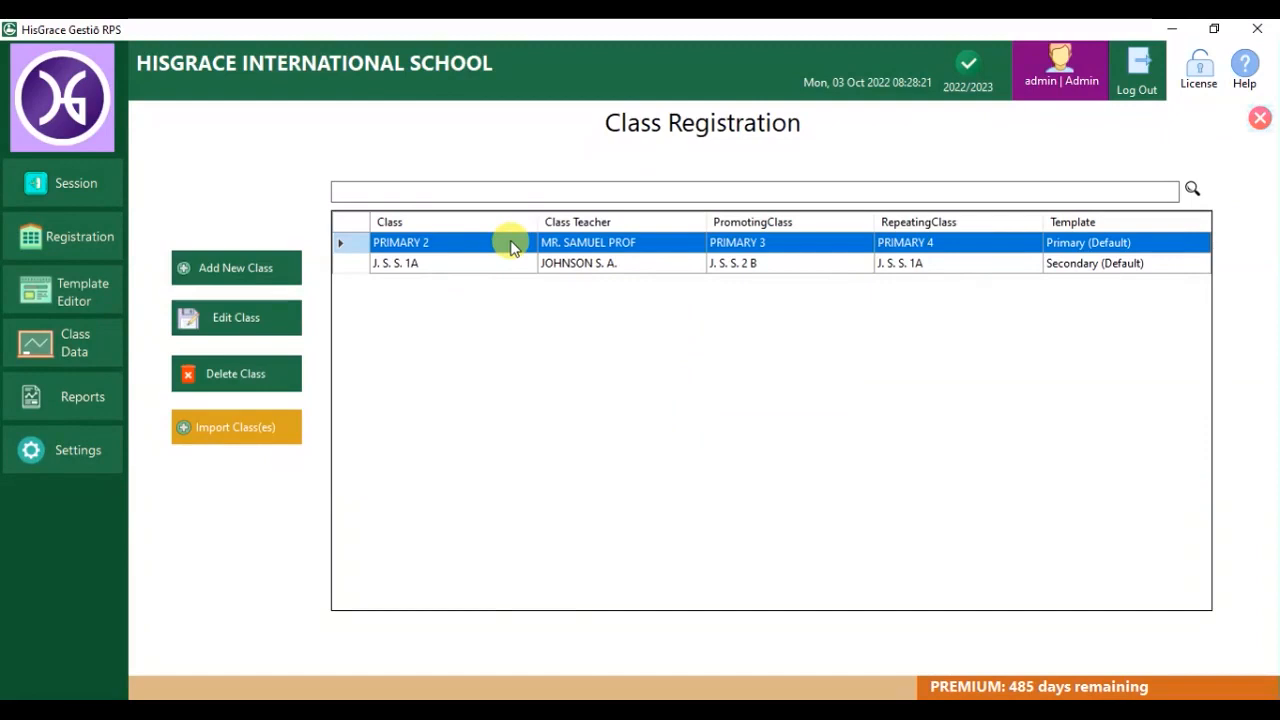
click(295, 324)
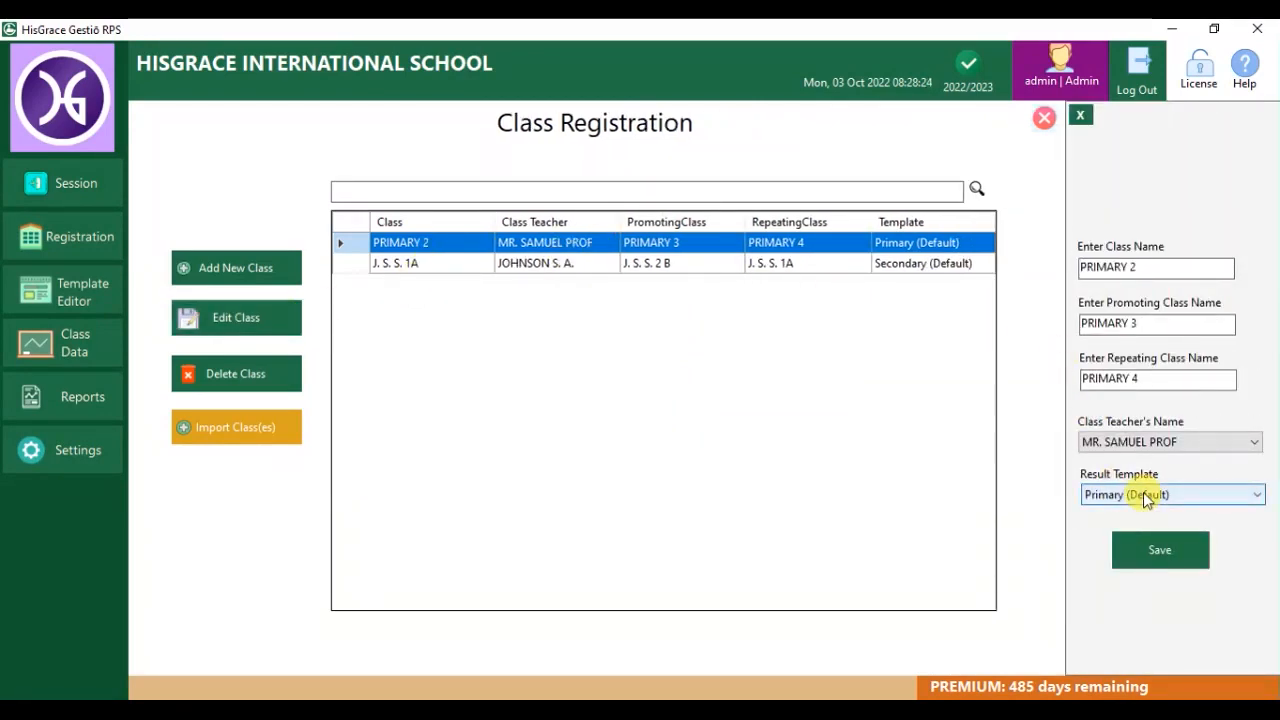
click(1143, 493)
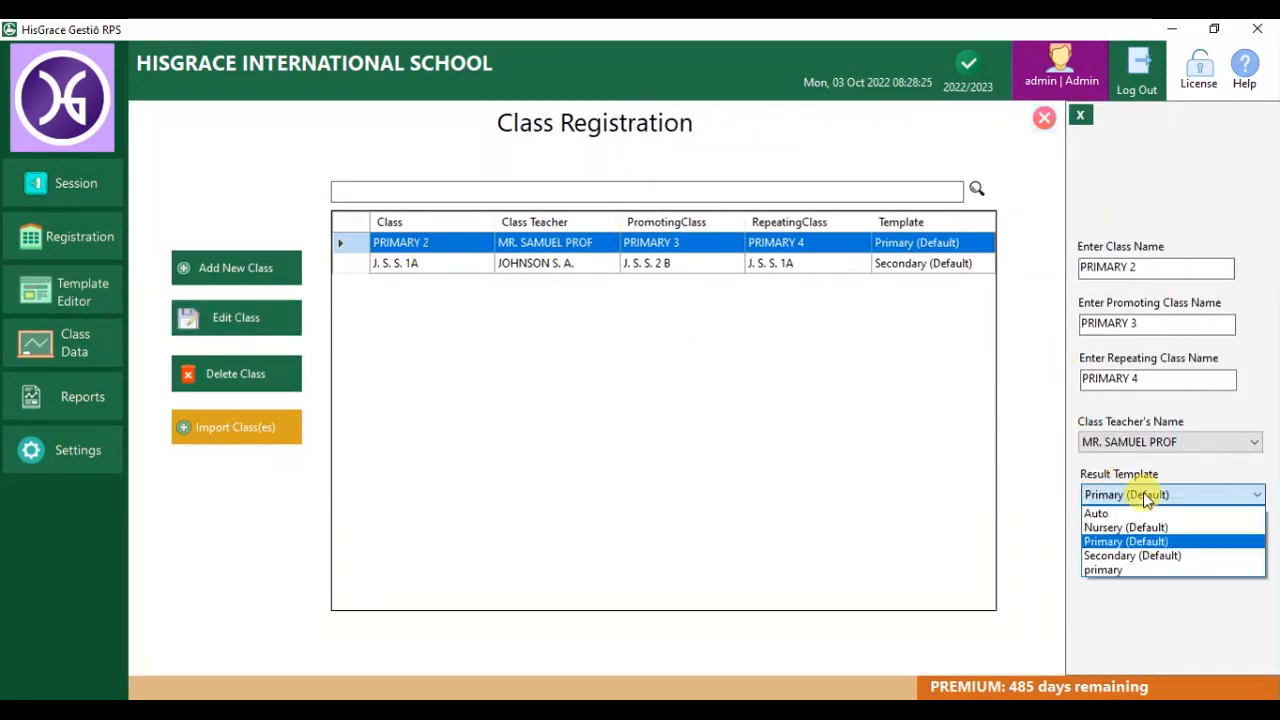
click(1111, 573)
click(1142, 552)
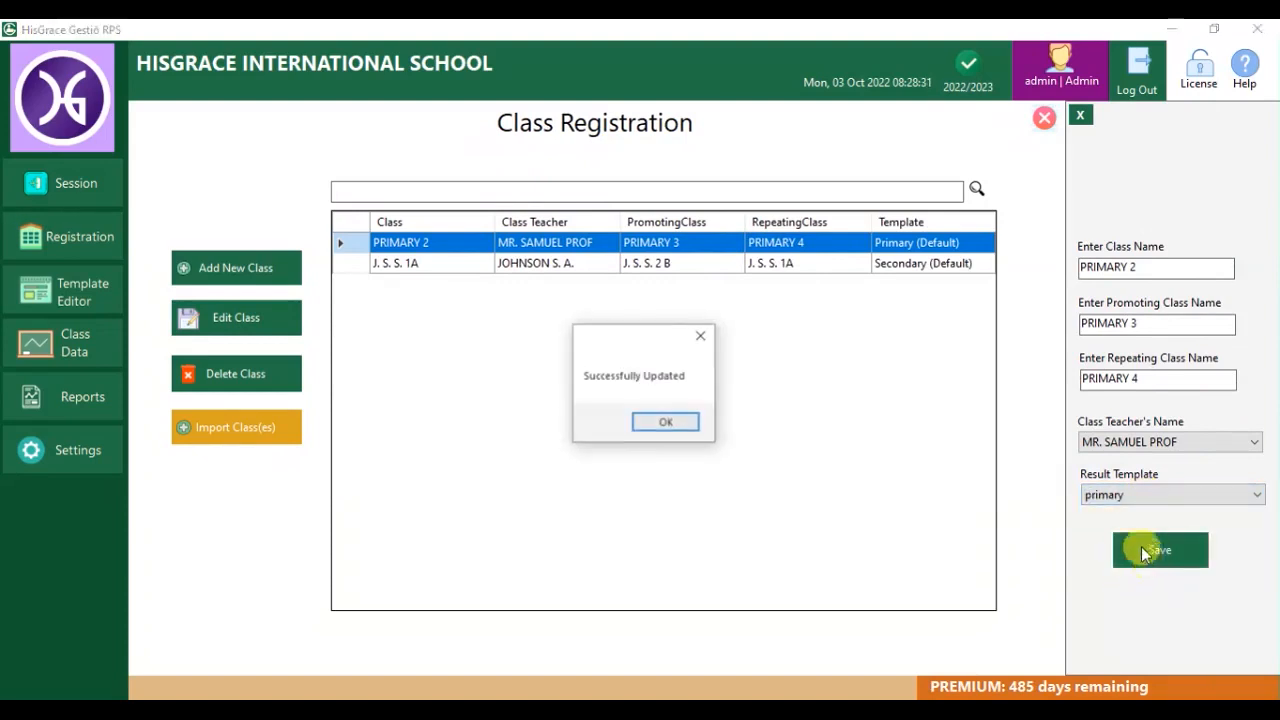
click(666, 424)
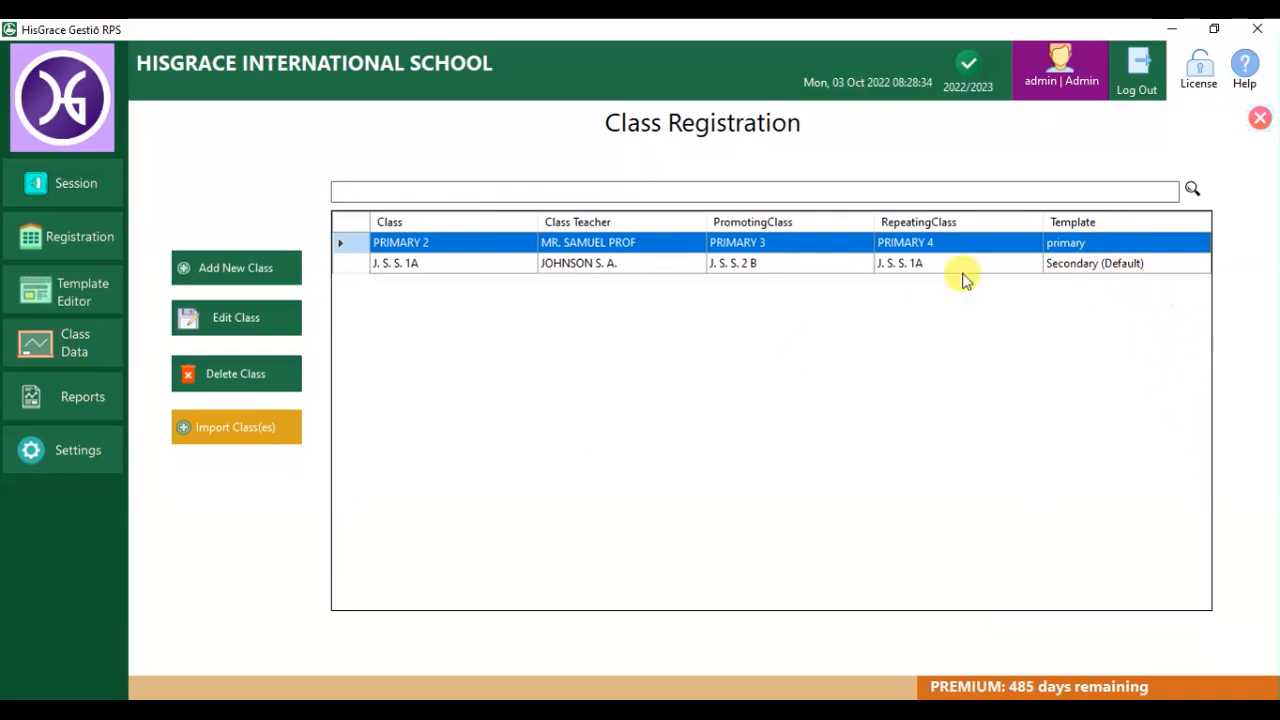
Revert PRIMARY 2 to the Primary (Default) template, then view Class Data Subjects.
click(250, 330)
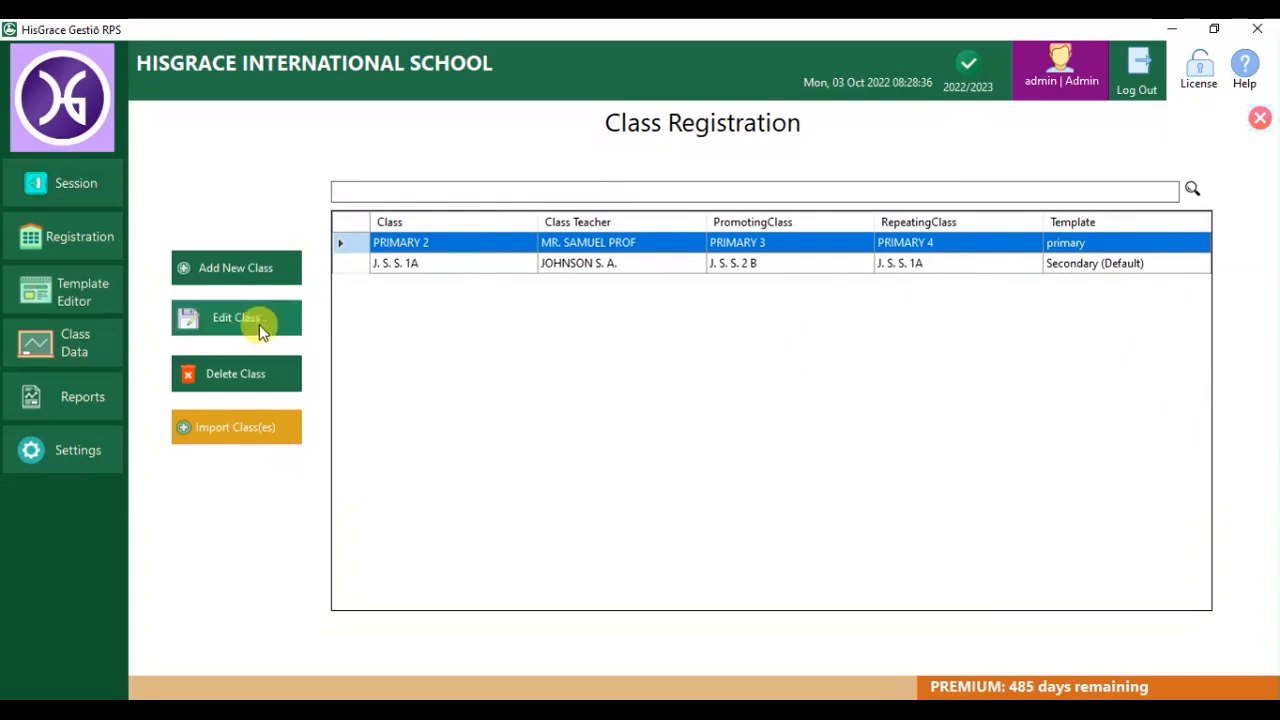
click(1168, 496)
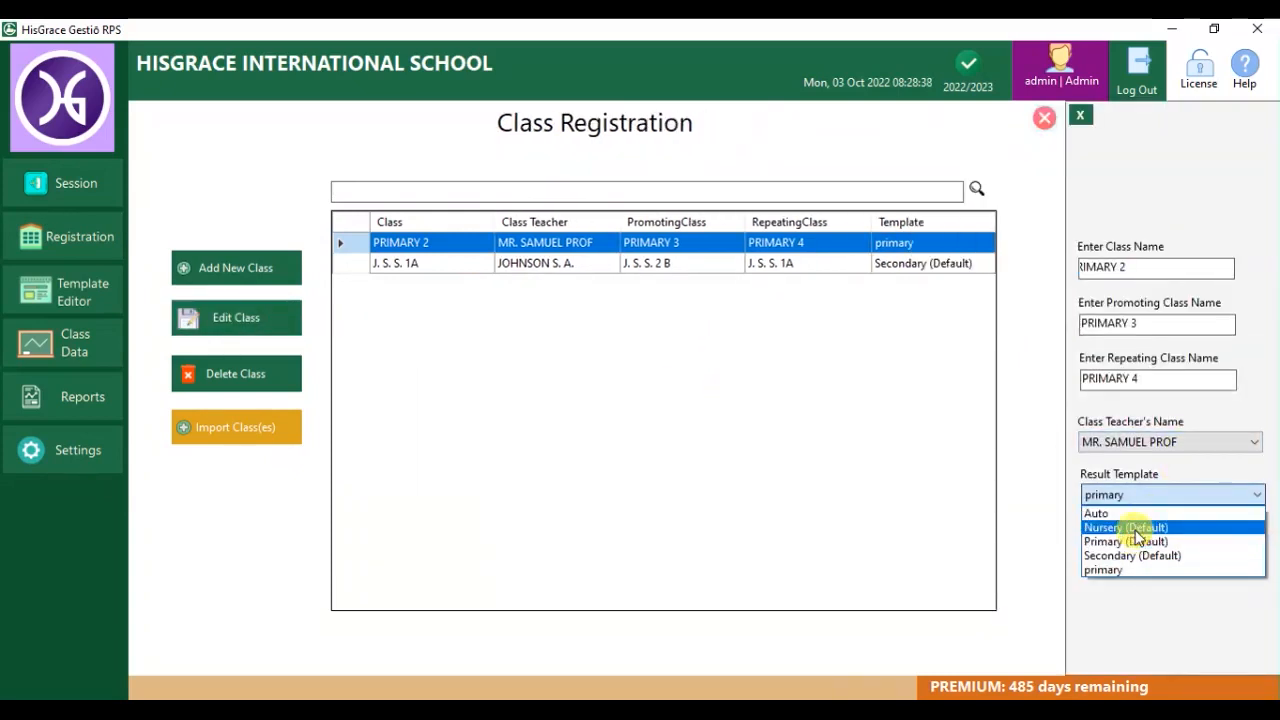
click(1144, 540)
click(1144, 545)
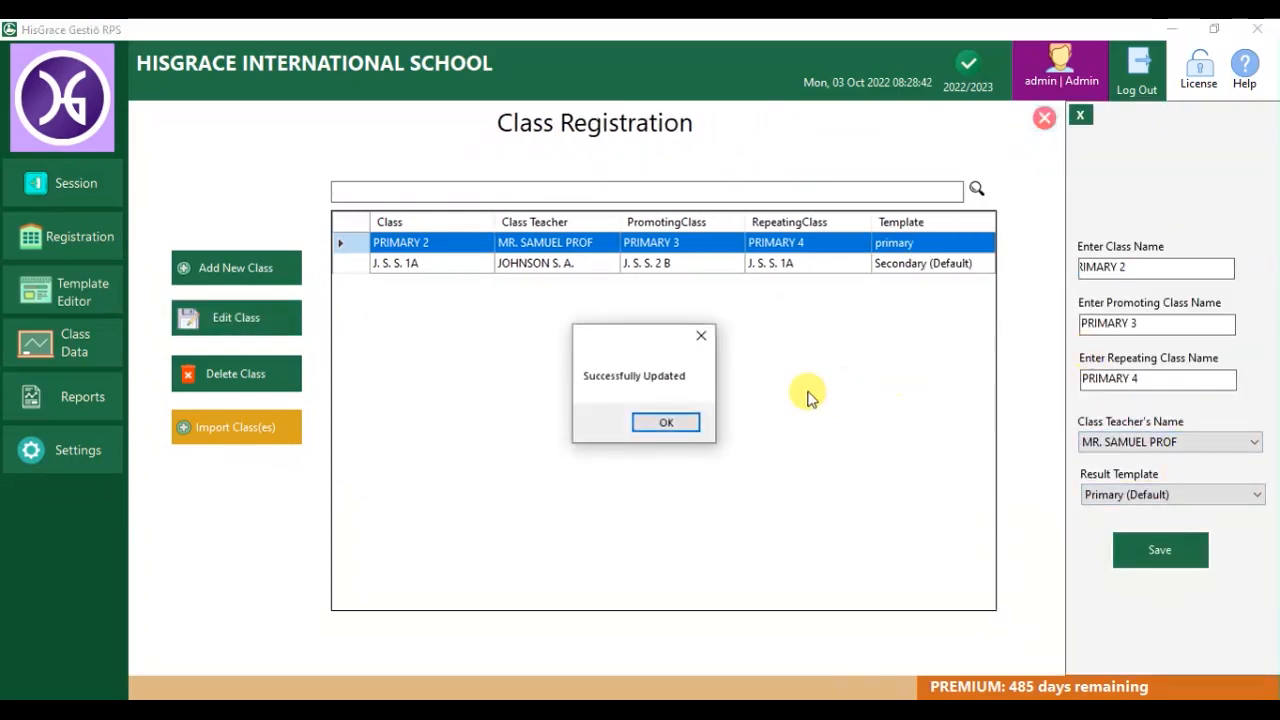
click(682, 422)
click(77, 340)
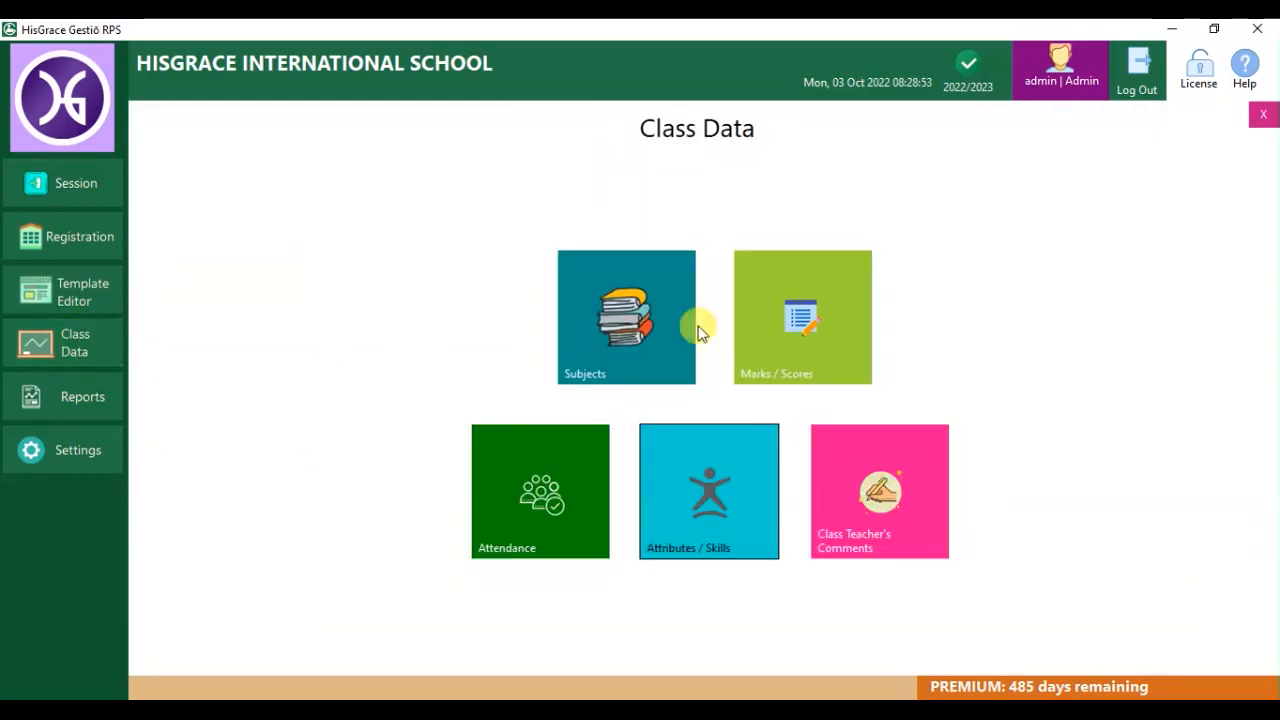
click(654, 323)
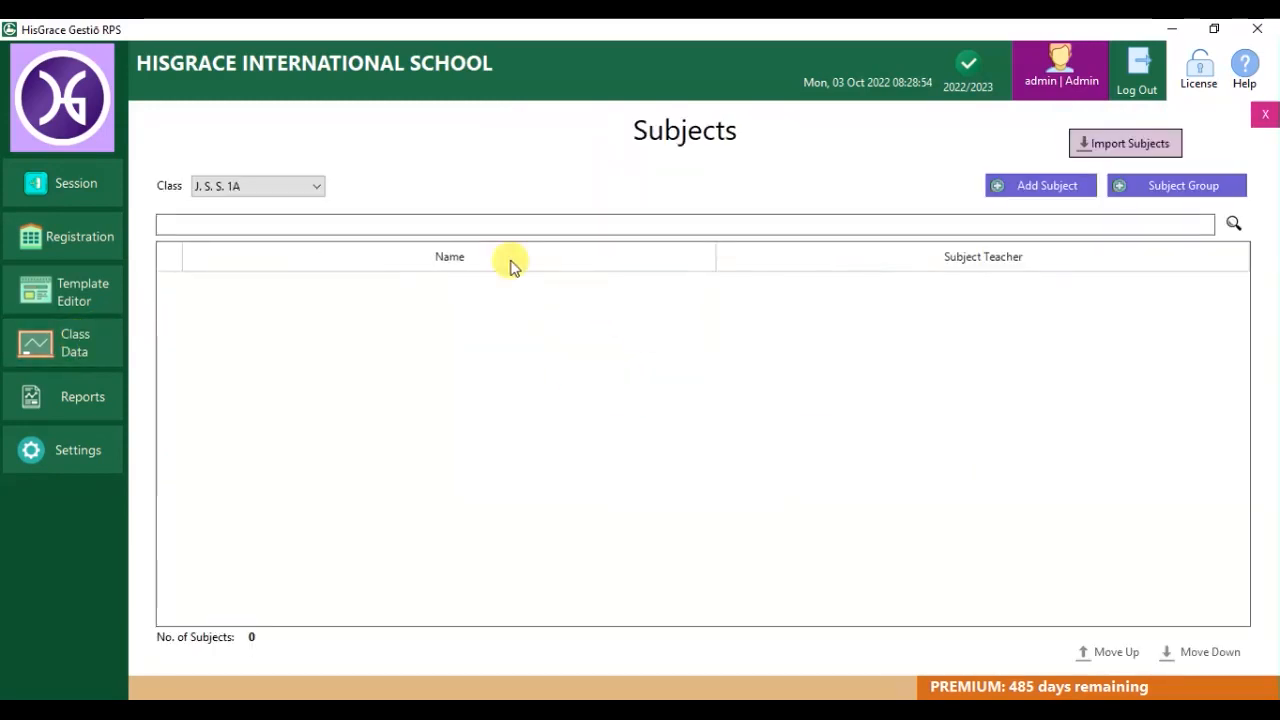
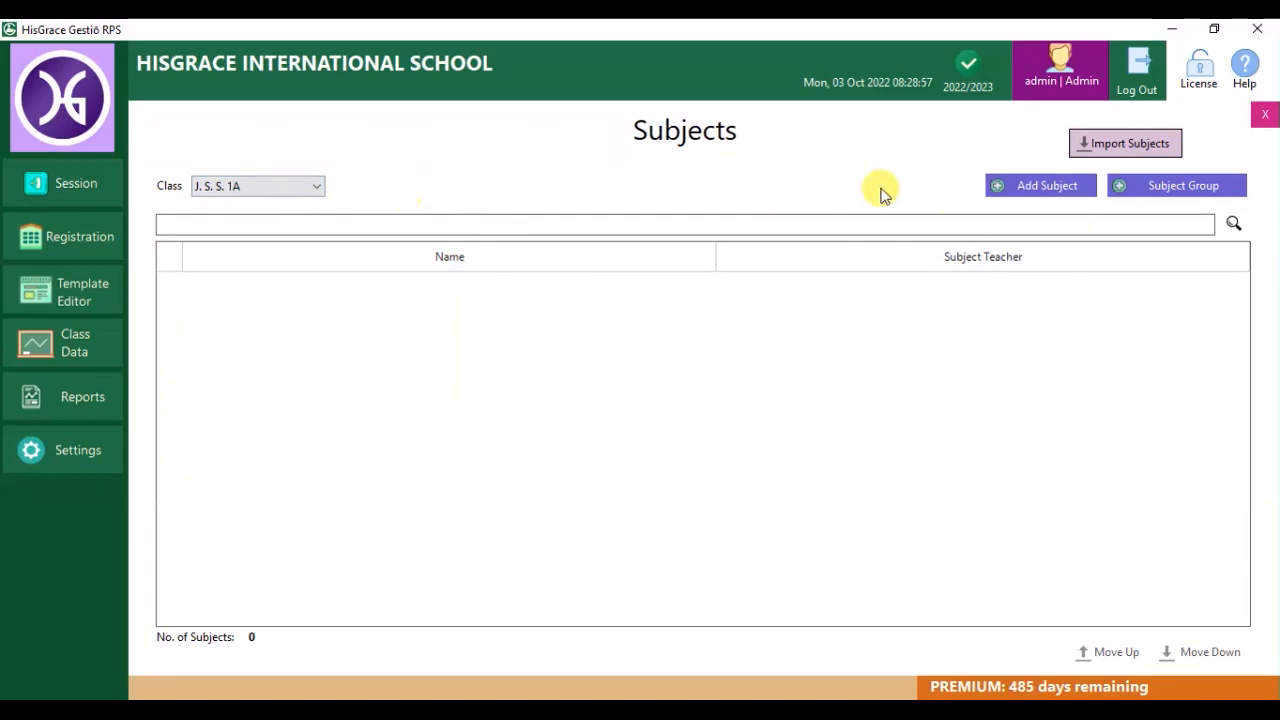
Add English as a J. S. S. 1A subject with its subject teacher.
click(1048, 190)
text(English)
click(608, 346)
click(608, 374)
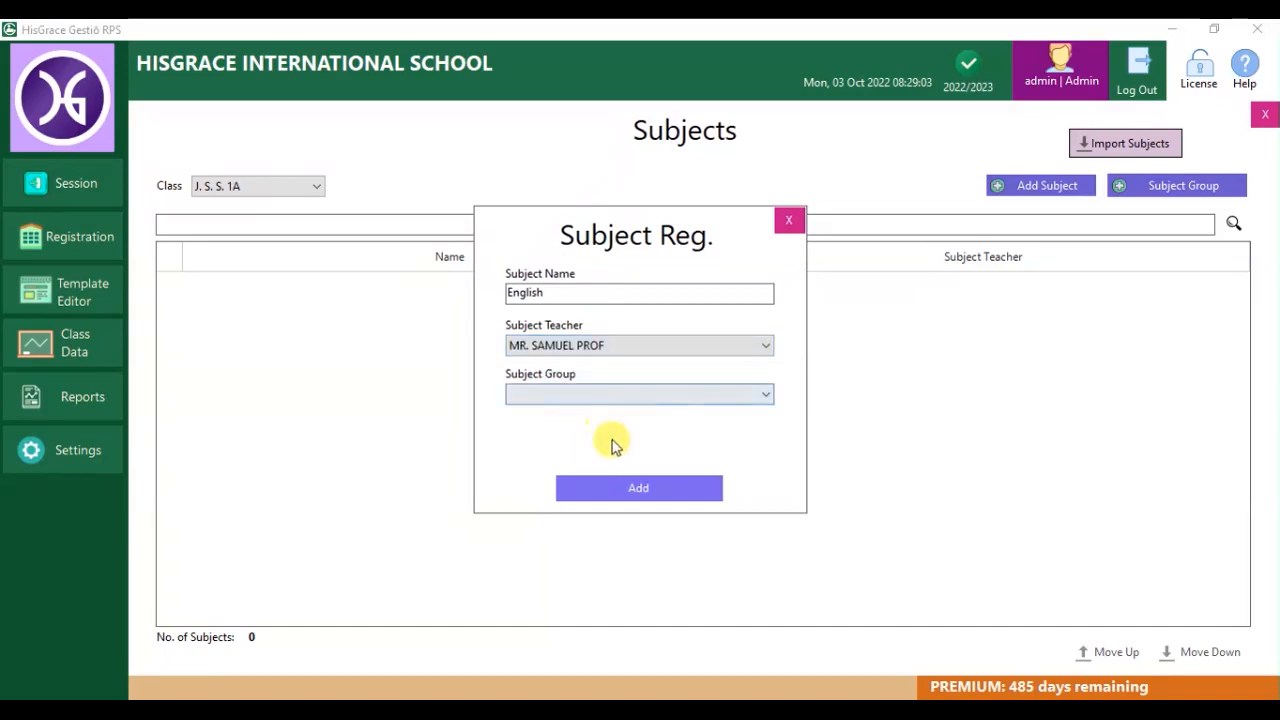
click(660, 490)
click(648, 423)
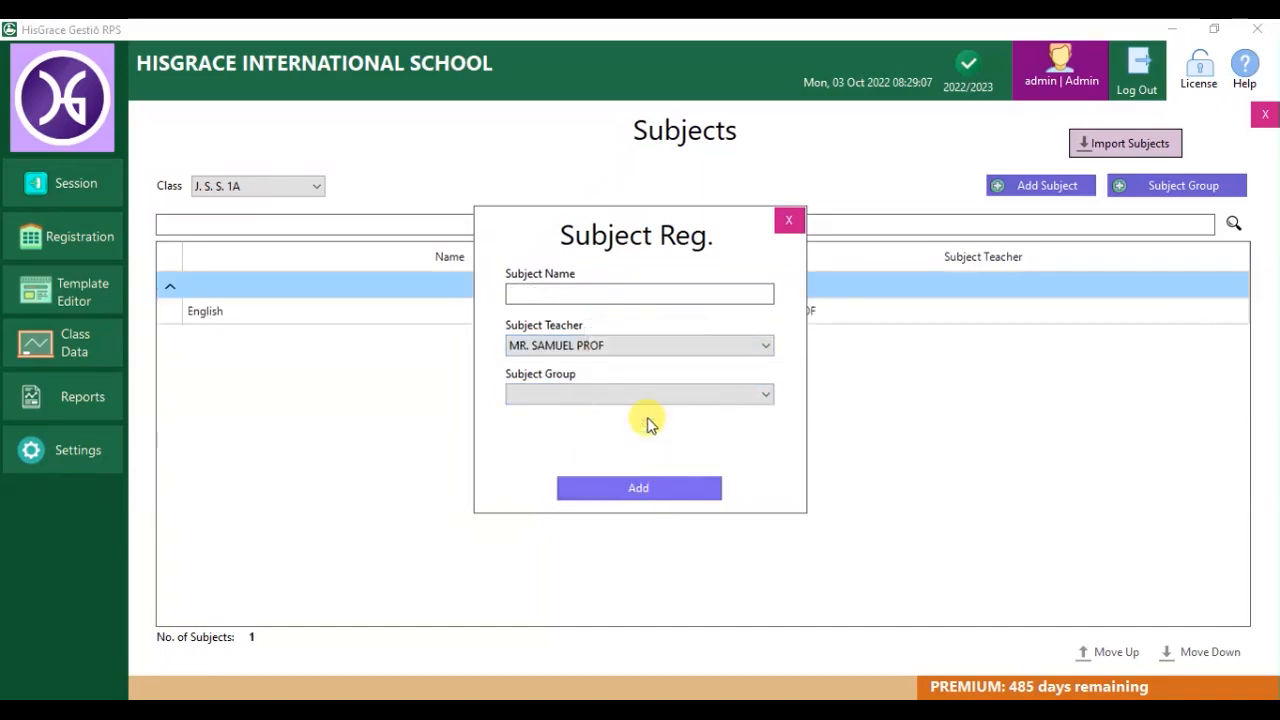
Add Mathematics as a subject with its assigned subject teacher.
click(604, 292)
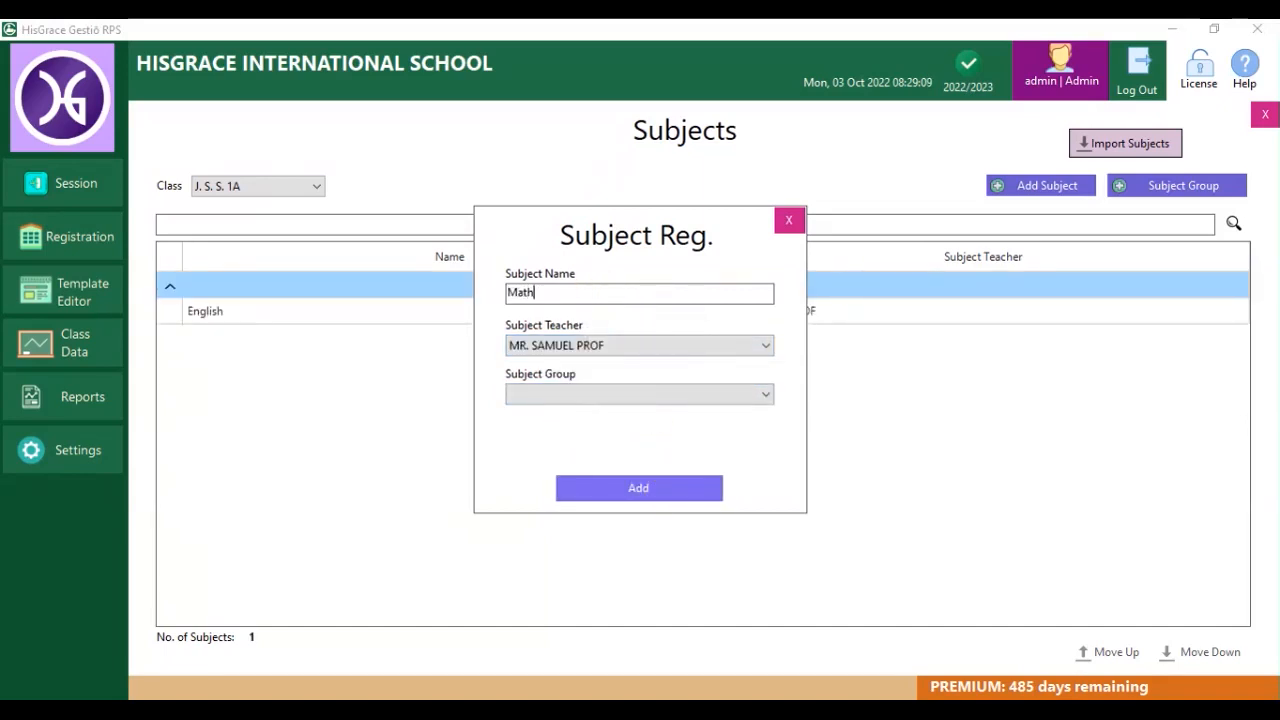
click(640, 345)
click(617, 391)
click(640, 490)
click(651, 423)
Add Biology with its subject teacher and close the subject form.
text(Biology)
click(609, 349)
click(600, 370)
click(638, 487)
click(646, 423)
click(790, 220)
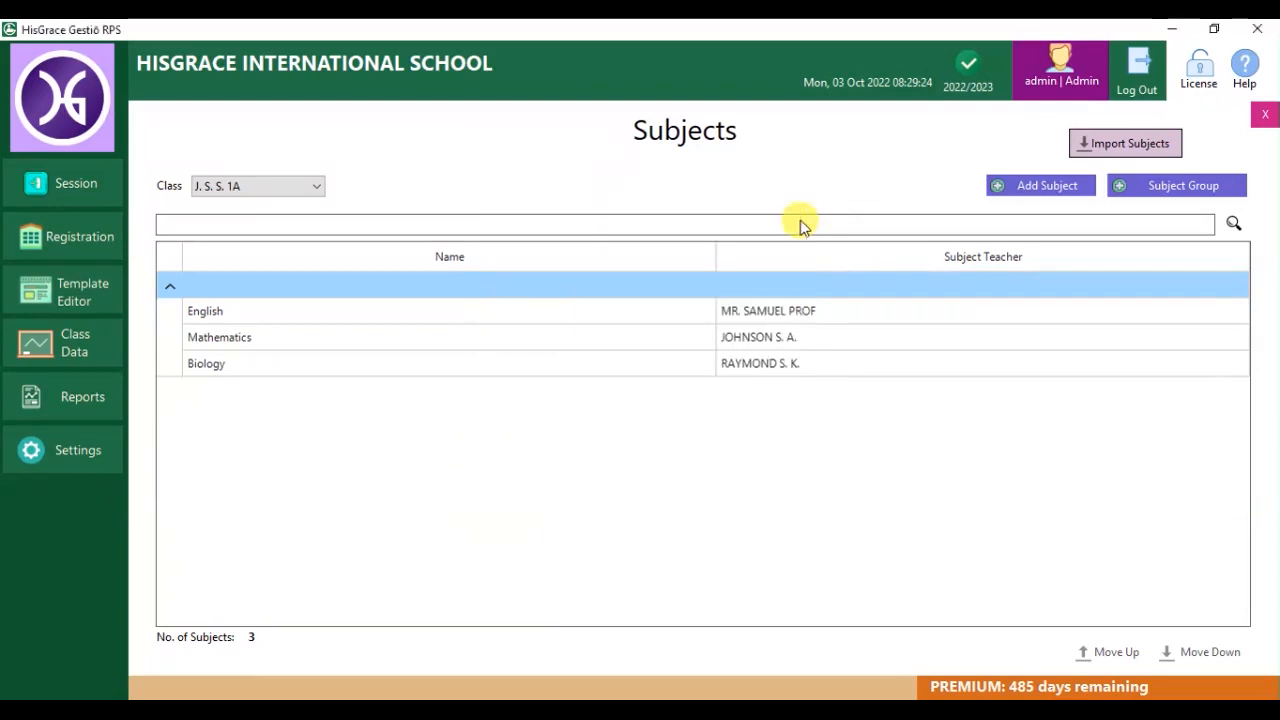
Create the subject groups RELIGION AND NATIONAL VALUES and VOCATIONAL STUDIES.
click(1155, 190)
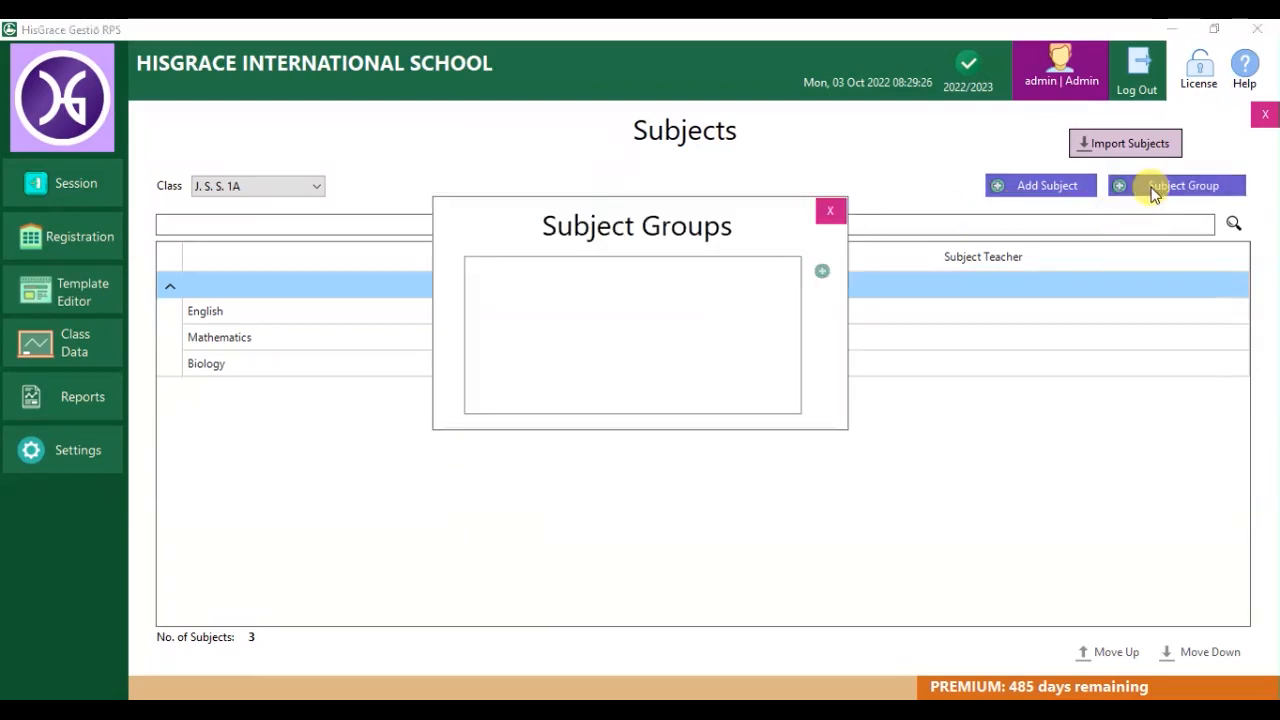
click(823, 271)
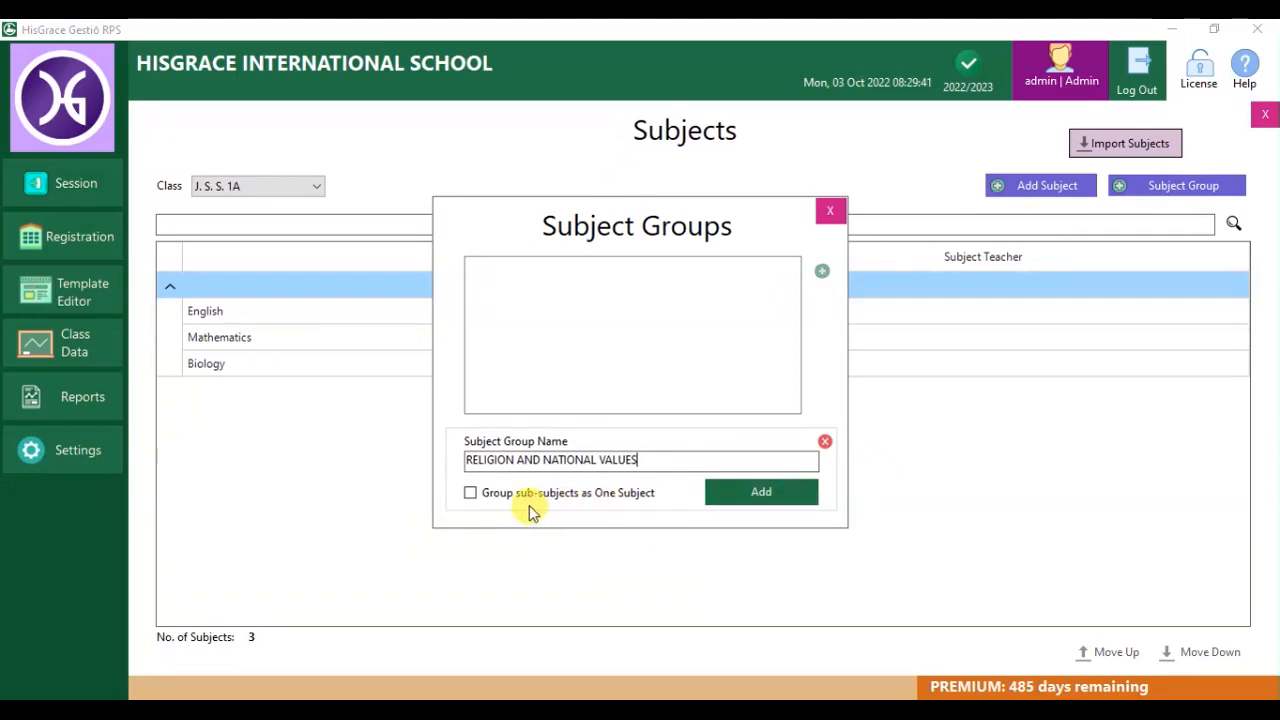
click(729, 494)
click(651, 420)
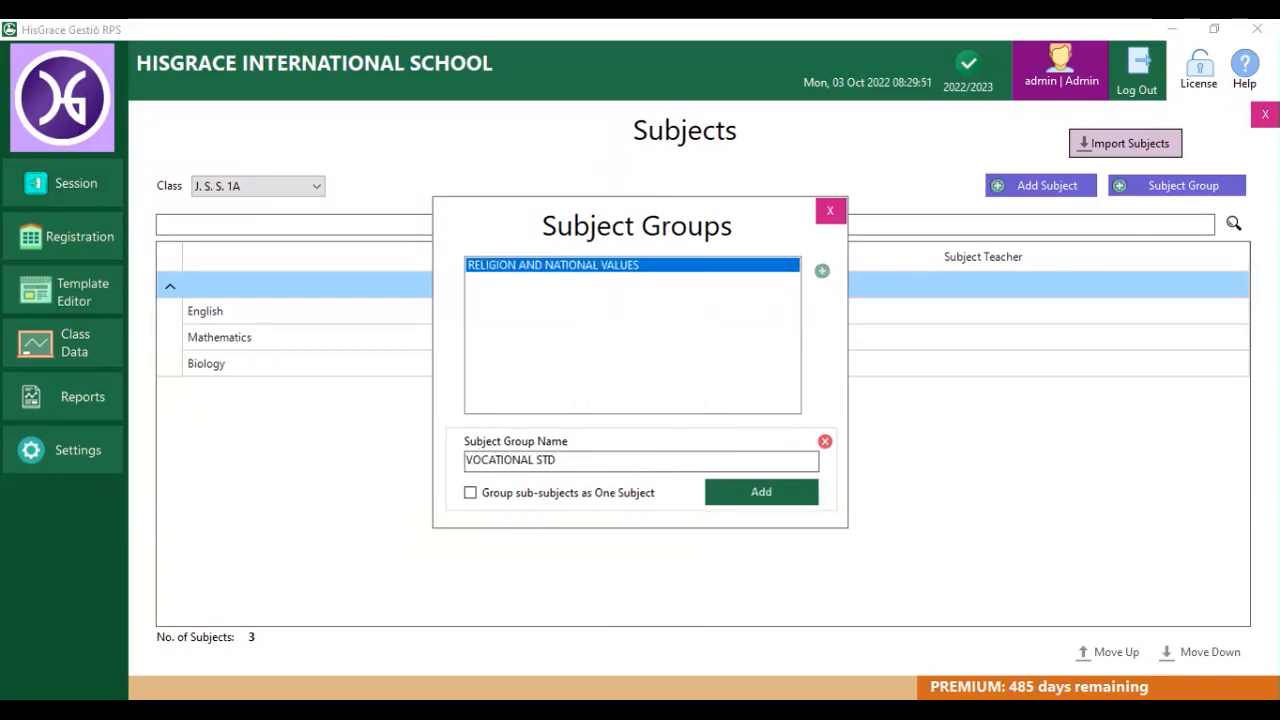
click(765, 493)
click(649, 429)
click(830, 210)
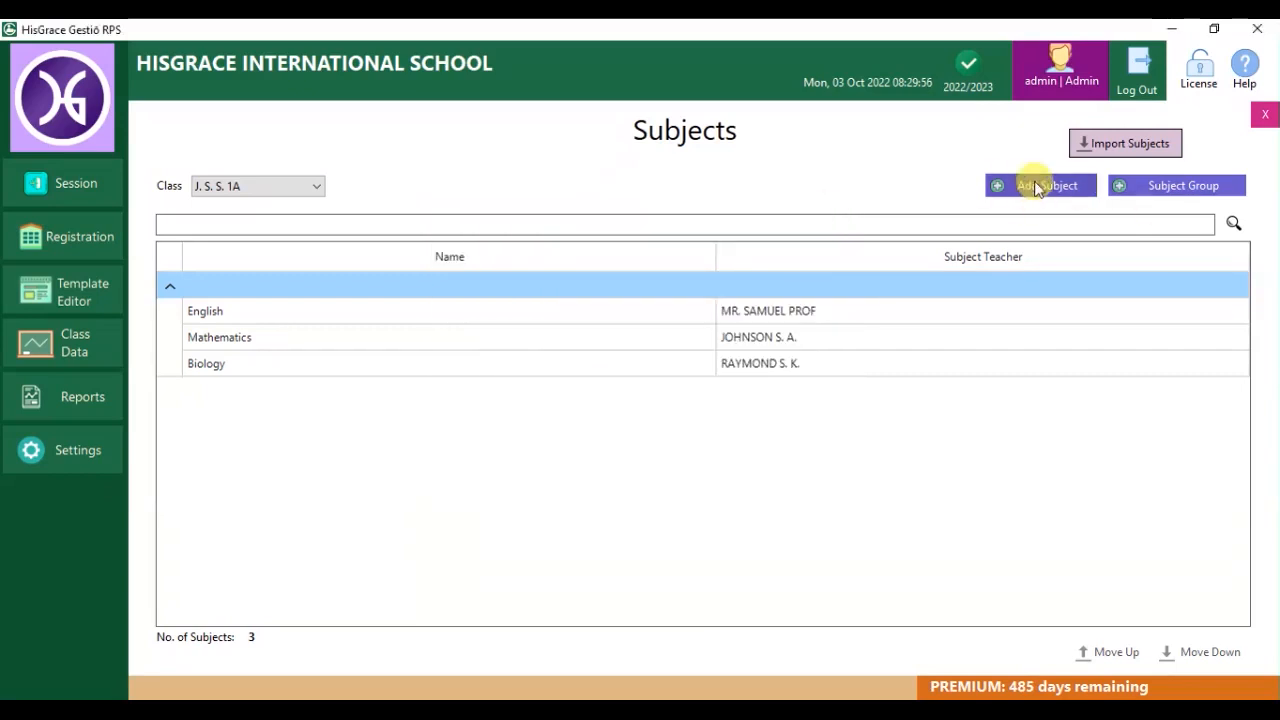
Add CIVIC EDUCATION with a teacher under the RELIGION AND NATIONAL VALUES group.
click(1037, 186)
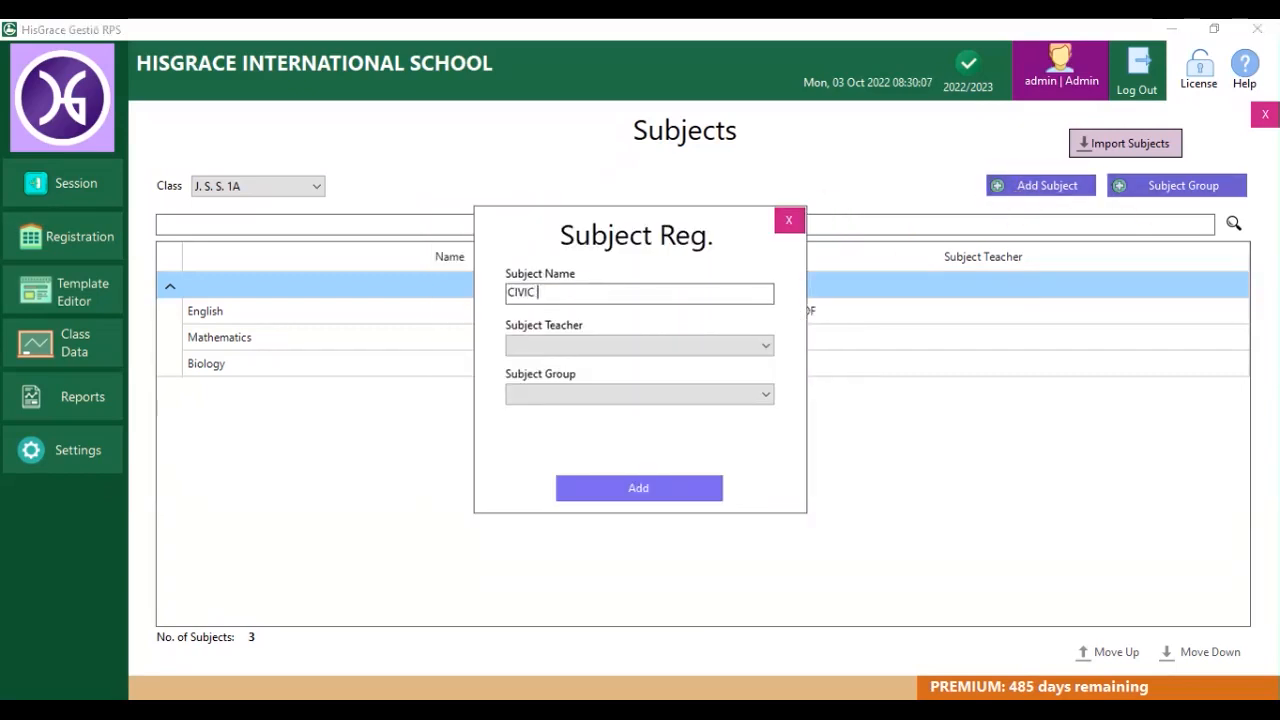
click(571, 345)
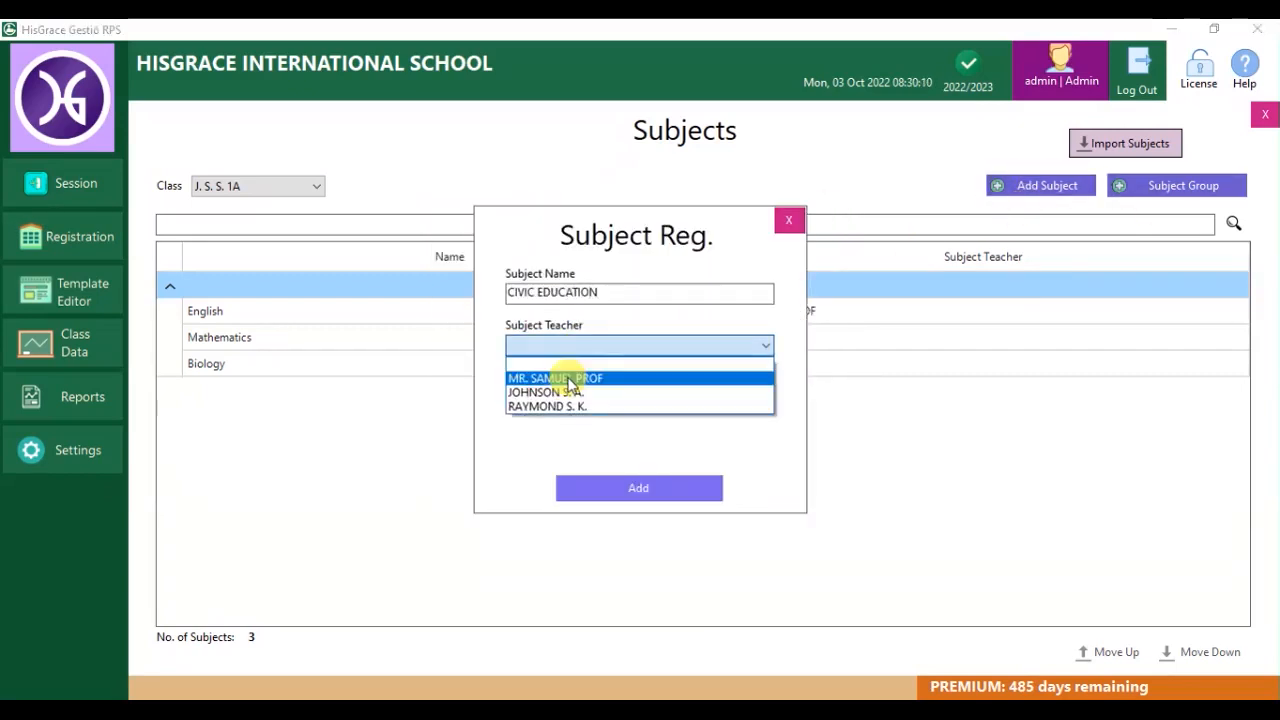
click(571, 372)
click(596, 394)
click(591, 427)
click(645, 490)
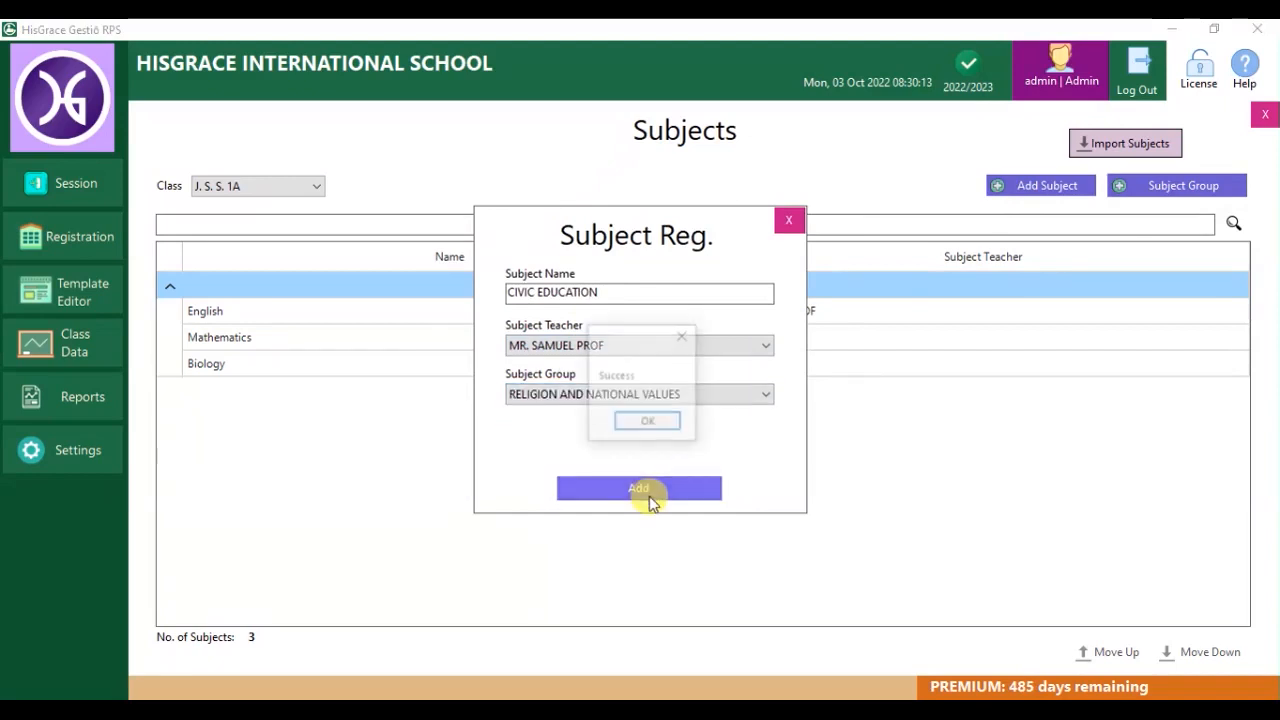
click(651, 429)
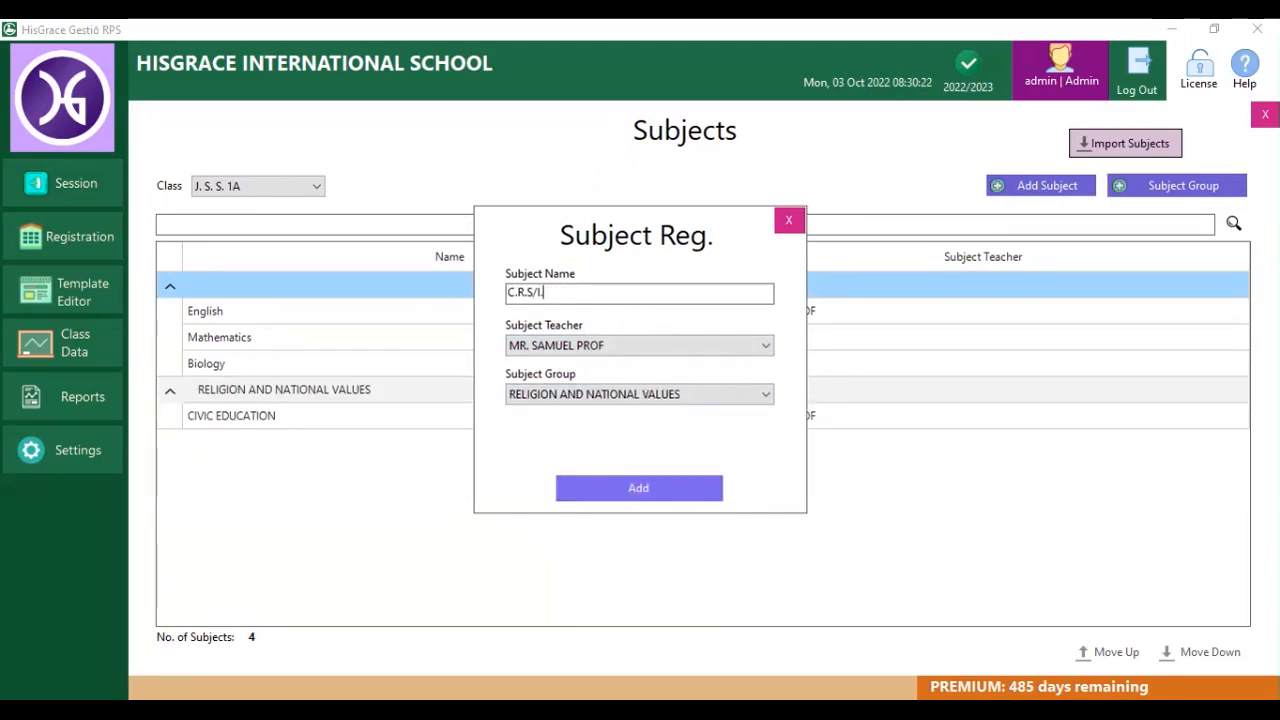
Add C.R.S/I.R.S. under RELIGION AND NATIONAL VALUES and HOME ECONOMICS under VOCATIONAL STUDIES.
click(620, 394)
click(610, 425)
click(638, 487)
click(655, 428)
click(600, 394)
click(580, 443)
click(638, 488)
click(646, 426)
click(788, 220)
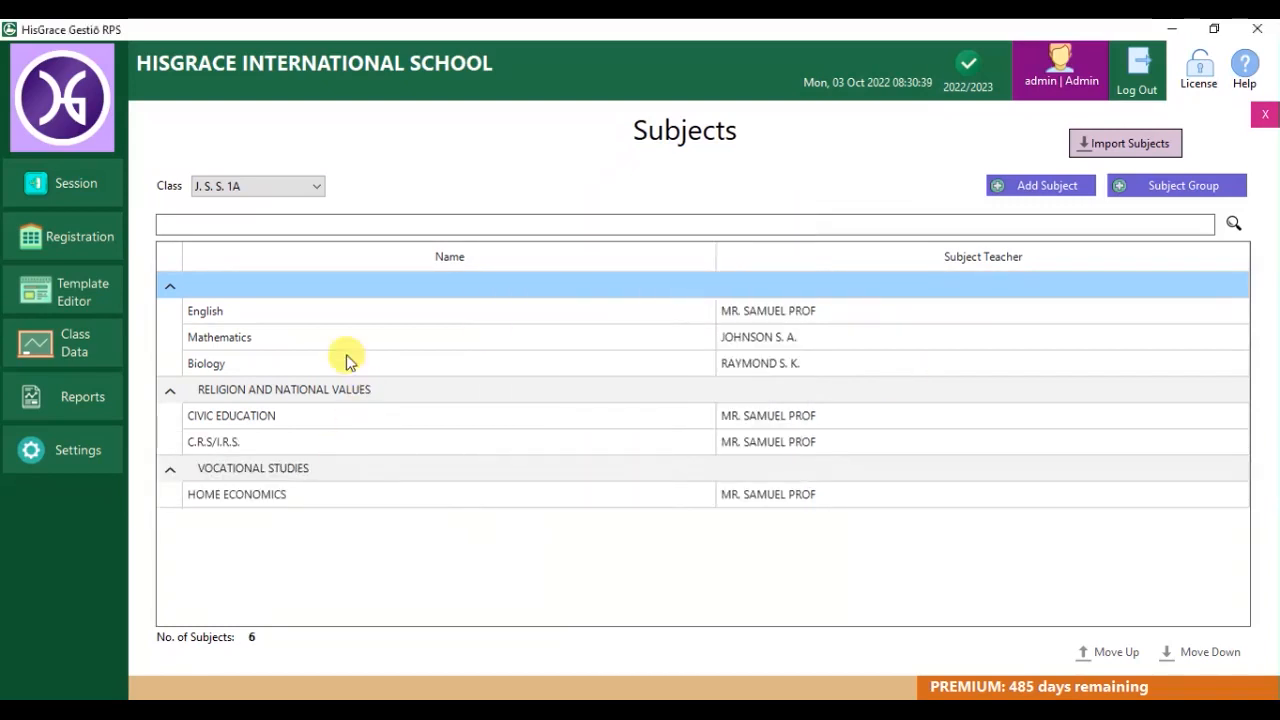
Import J. S. S. 1A's subjects into PRIMARY 2, excluding C.R.S/I.R.S.
click(265, 188)
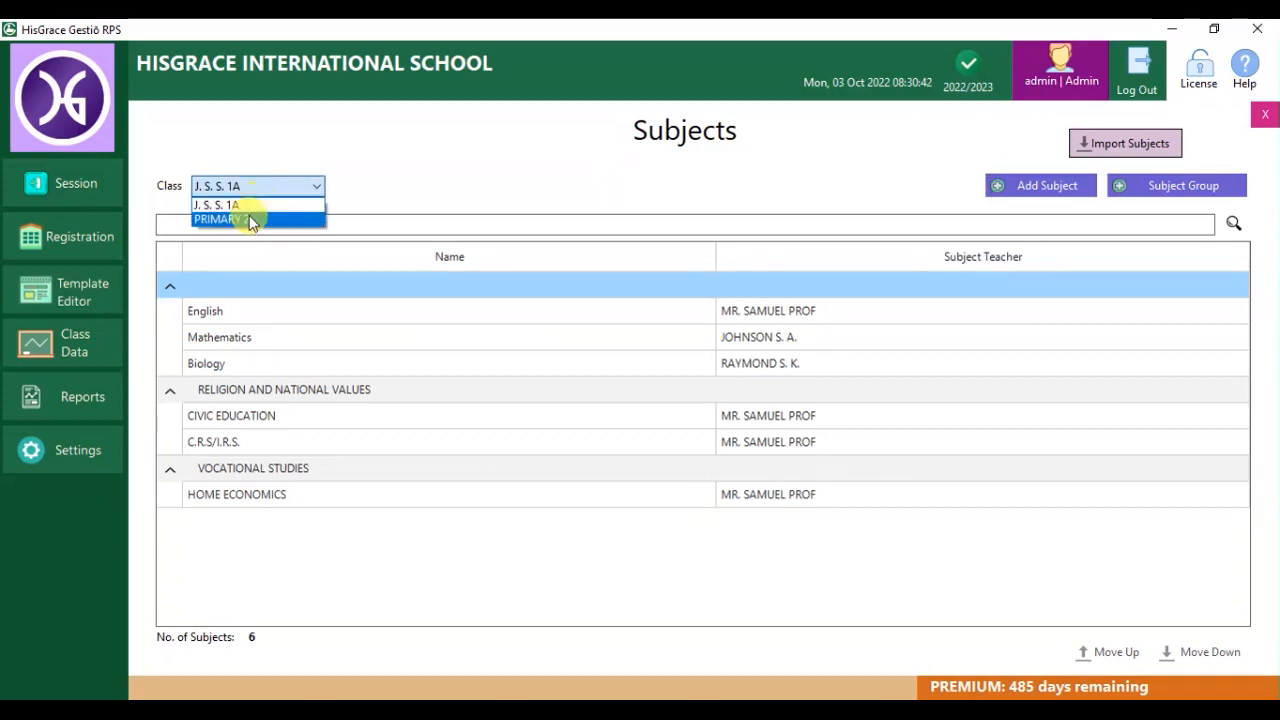
click(248, 218)
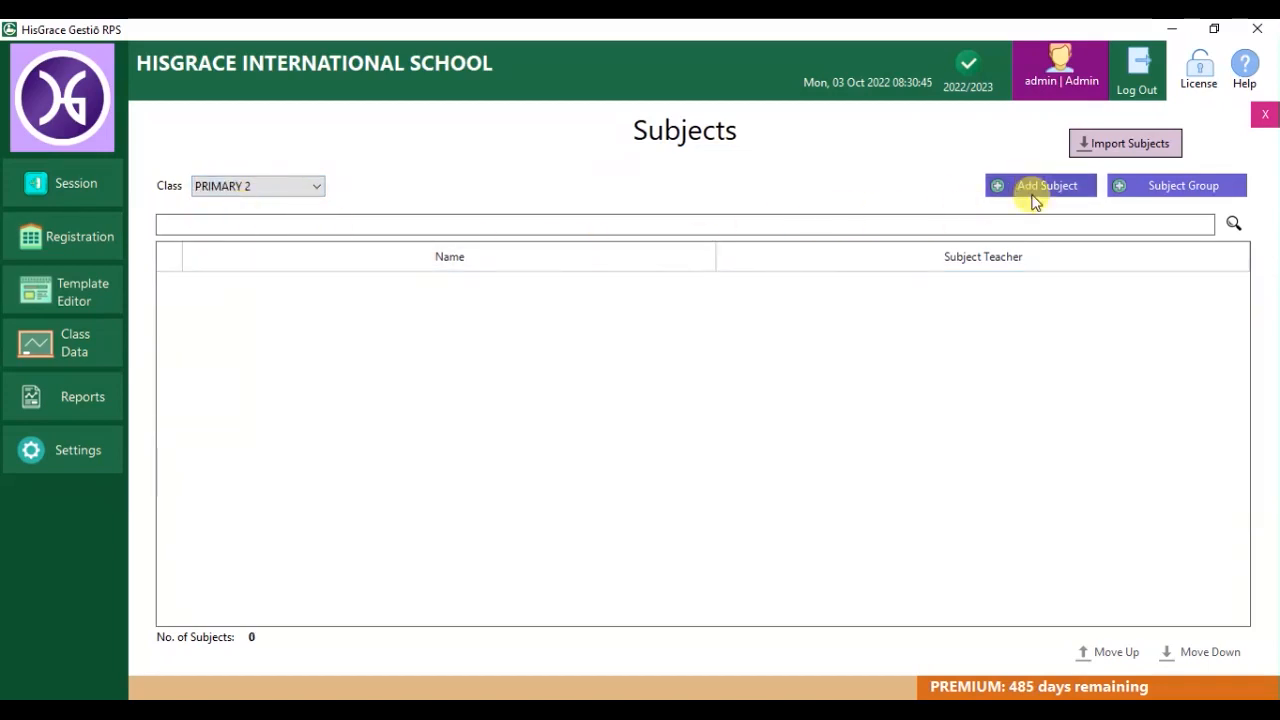
click(1128, 143)
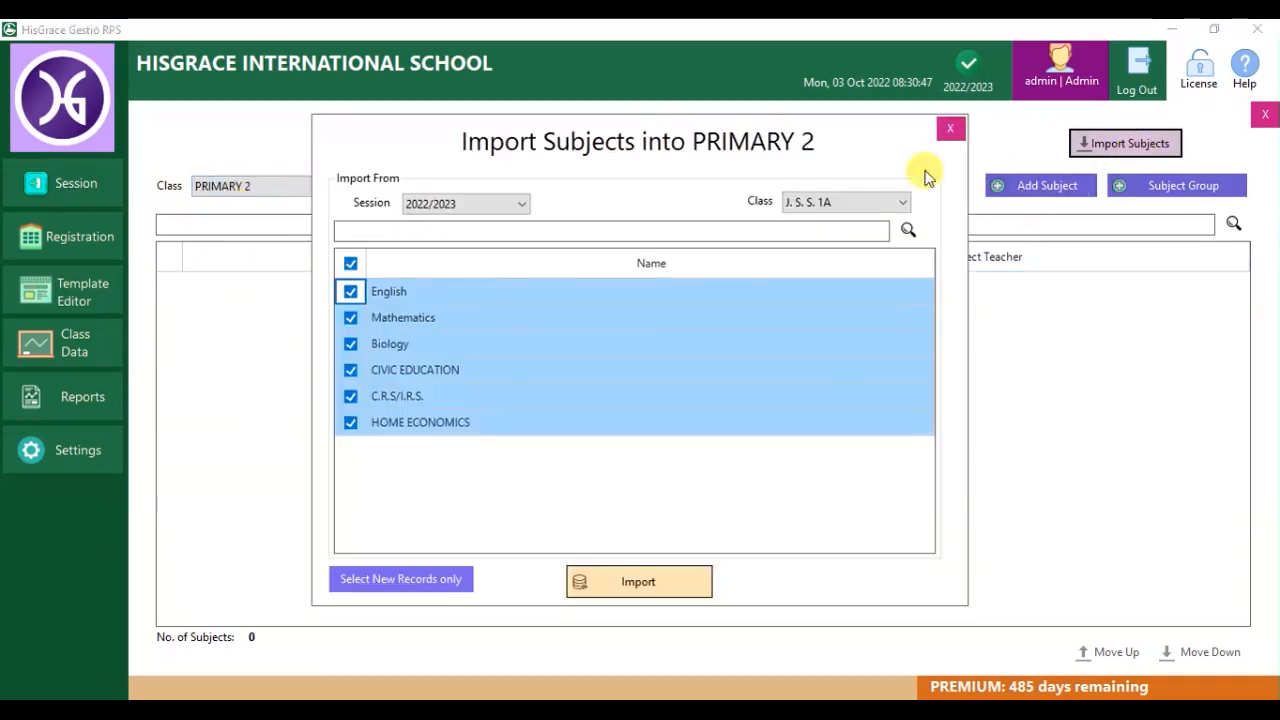
click(860, 203)
click(822, 221)
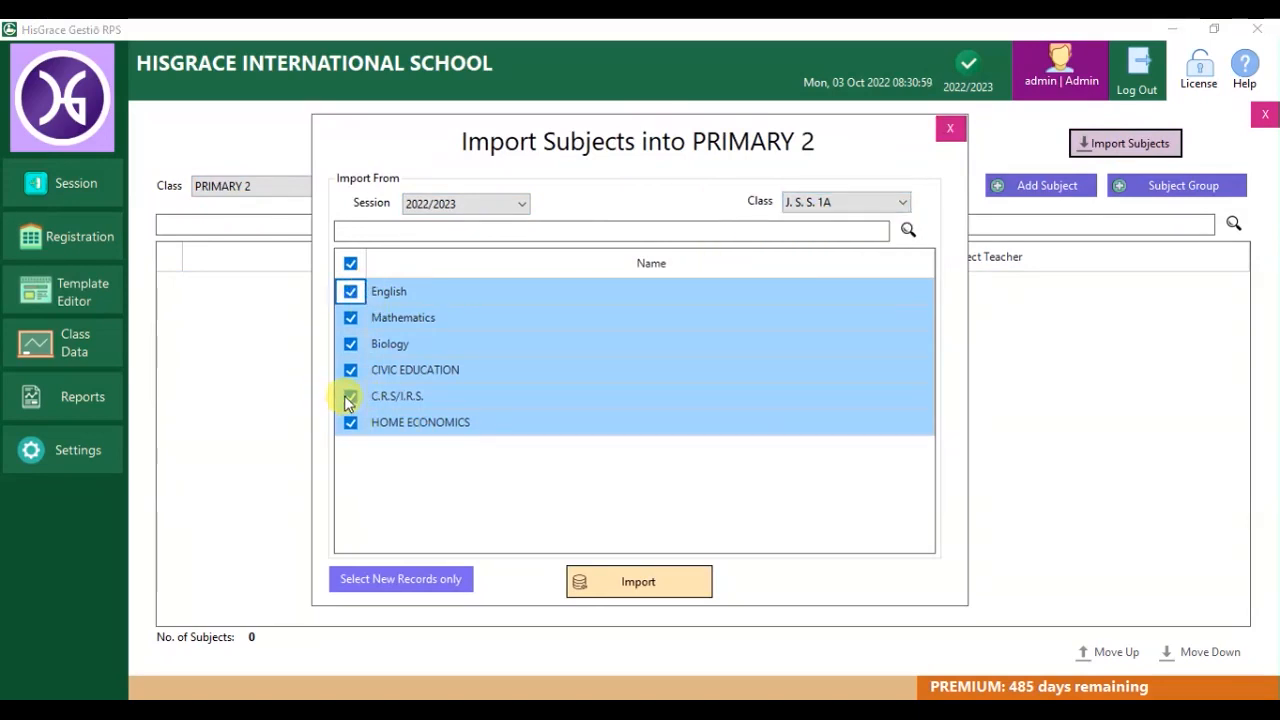
click(634, 584)
click(646, 416)
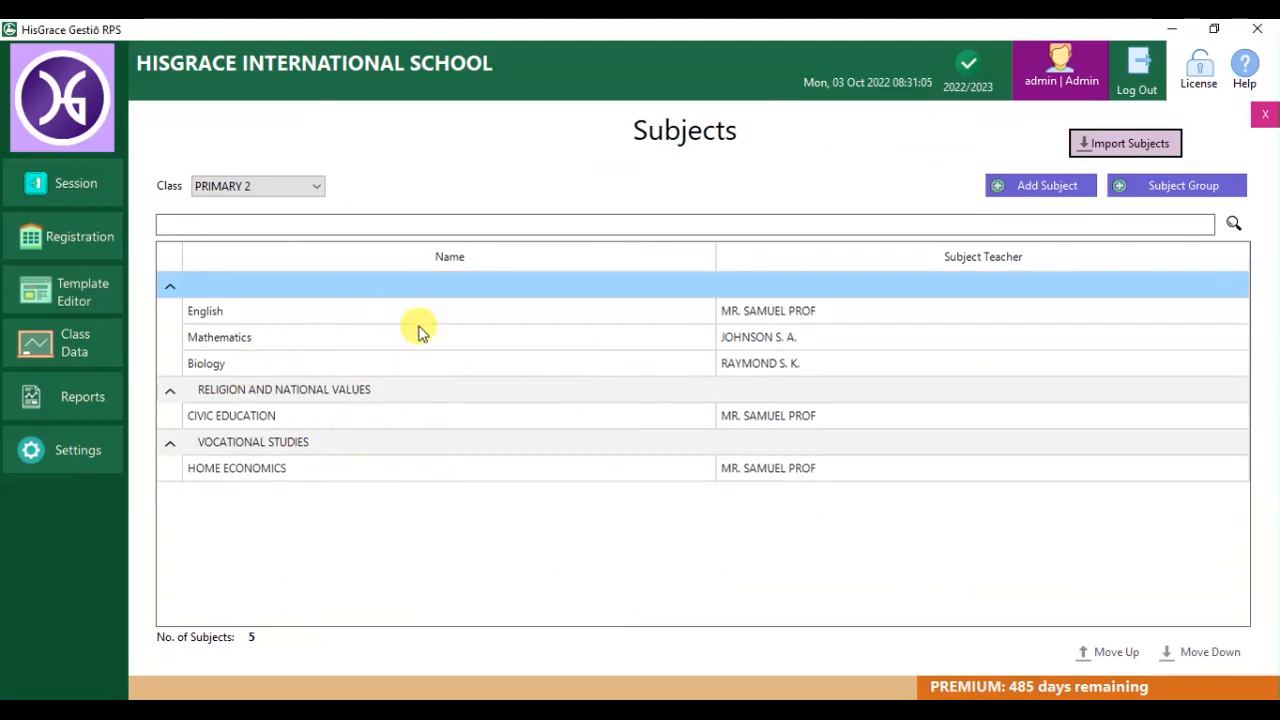
click(1264, 114)
In Marks / Scores, enter Biology CA1, CA2 and Exam scores for the first two students.
click(784, 327)
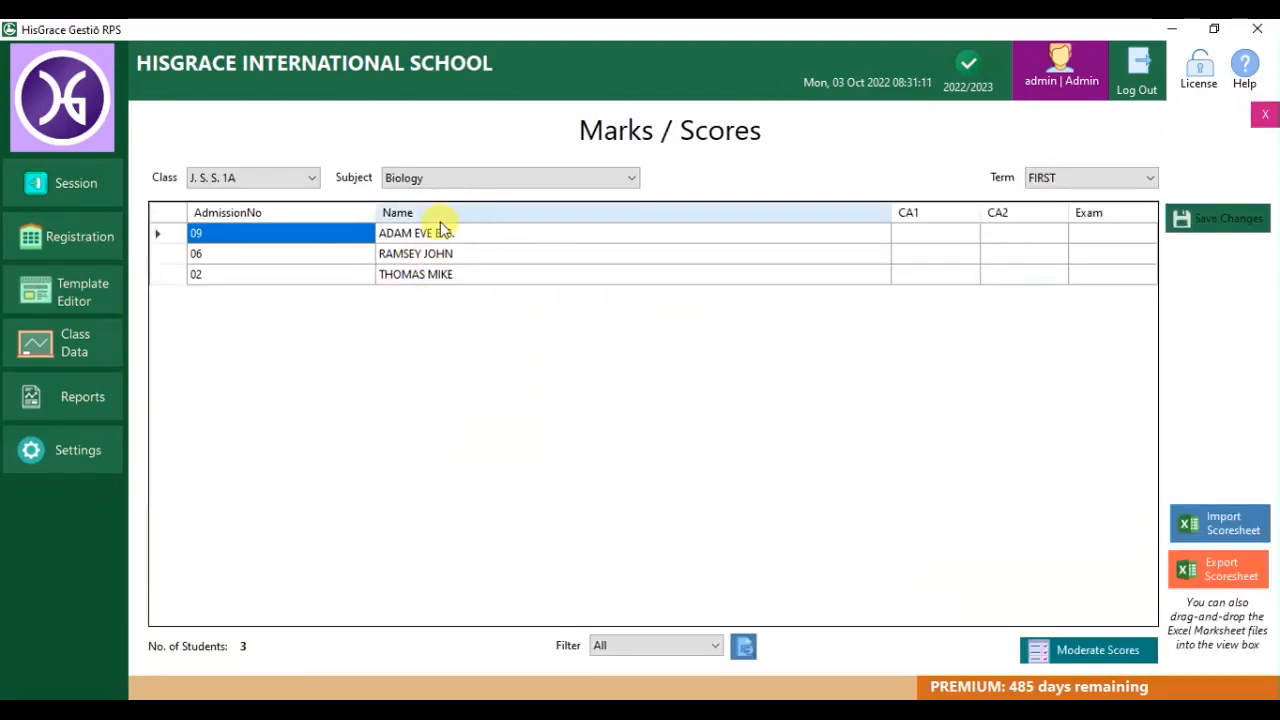
click(938, 241)
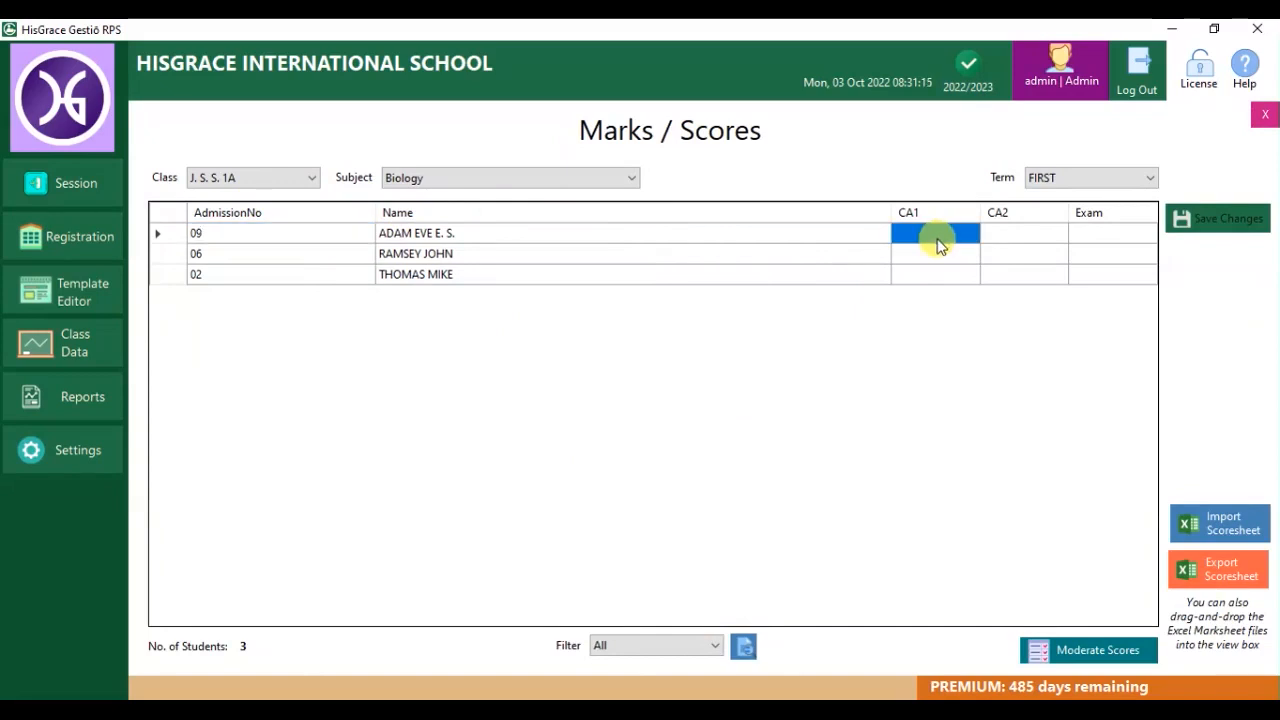
text(30)
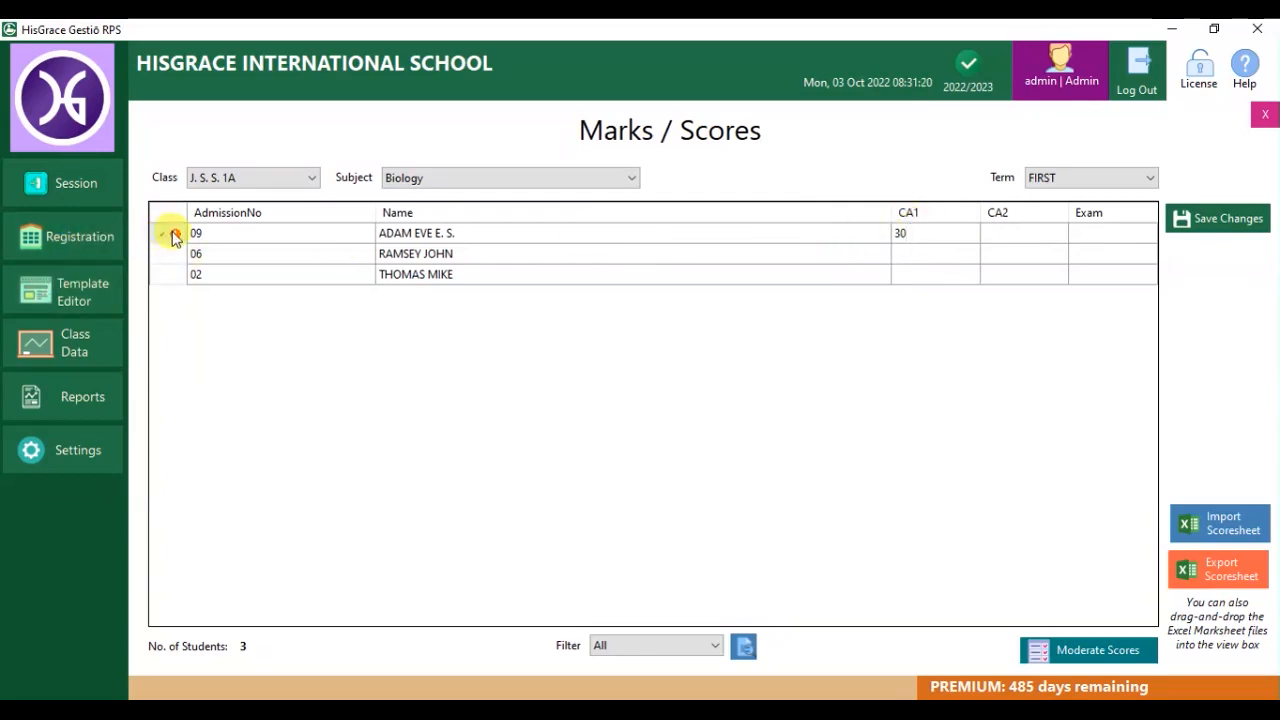
drag(934, 232, 845, 236)
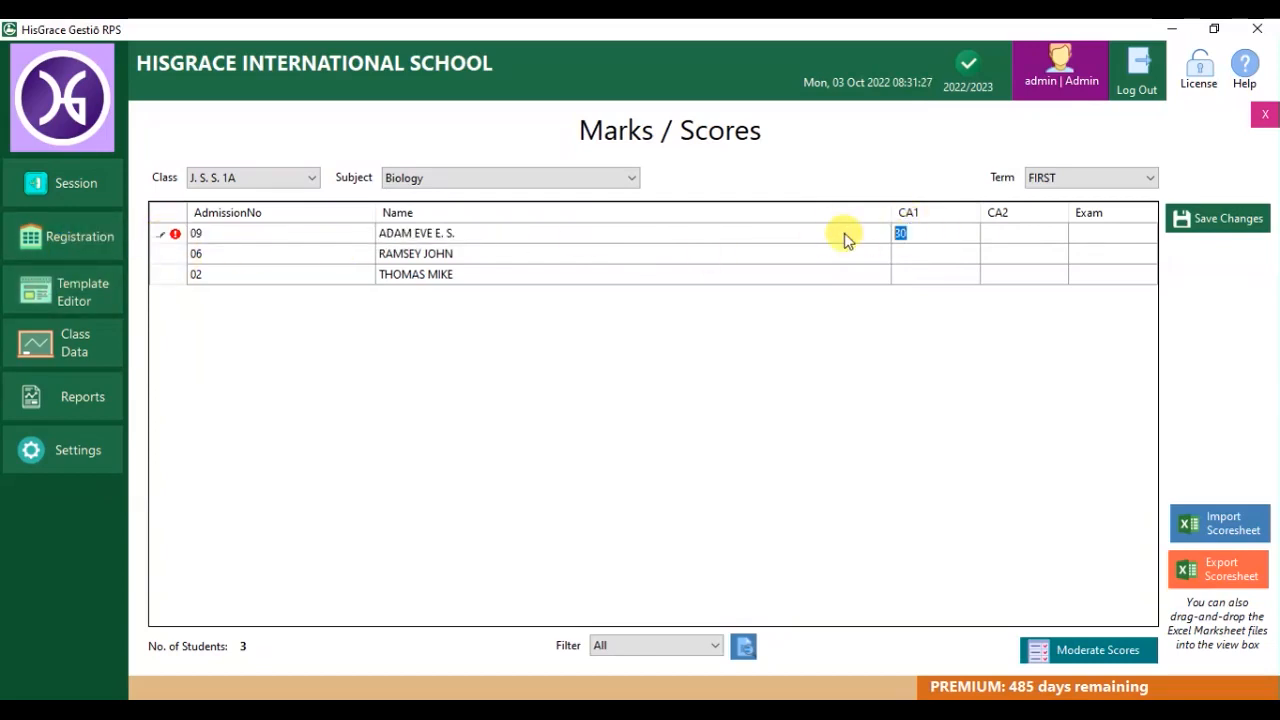
text(17)
key(Tab)
text(12)
key(Tab)
text(45)
key(Tab)
text(11)
click(1118, 250)
text(47)
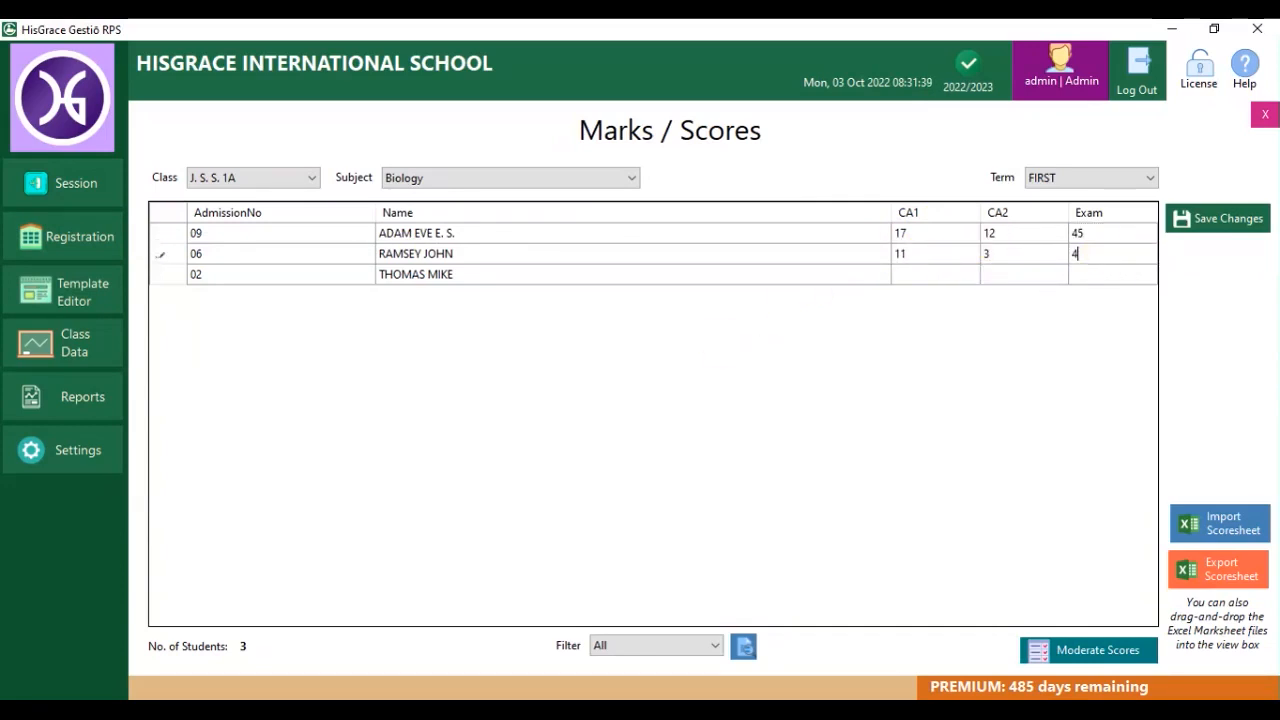
Enter the third student's Biology scores (Exam 6, CA2 17, CA1 2) and save.
click(1093, 279)
text(6)
click(1015, 274)
text(17)
click(933, 280)
text(2)
key(Tab)
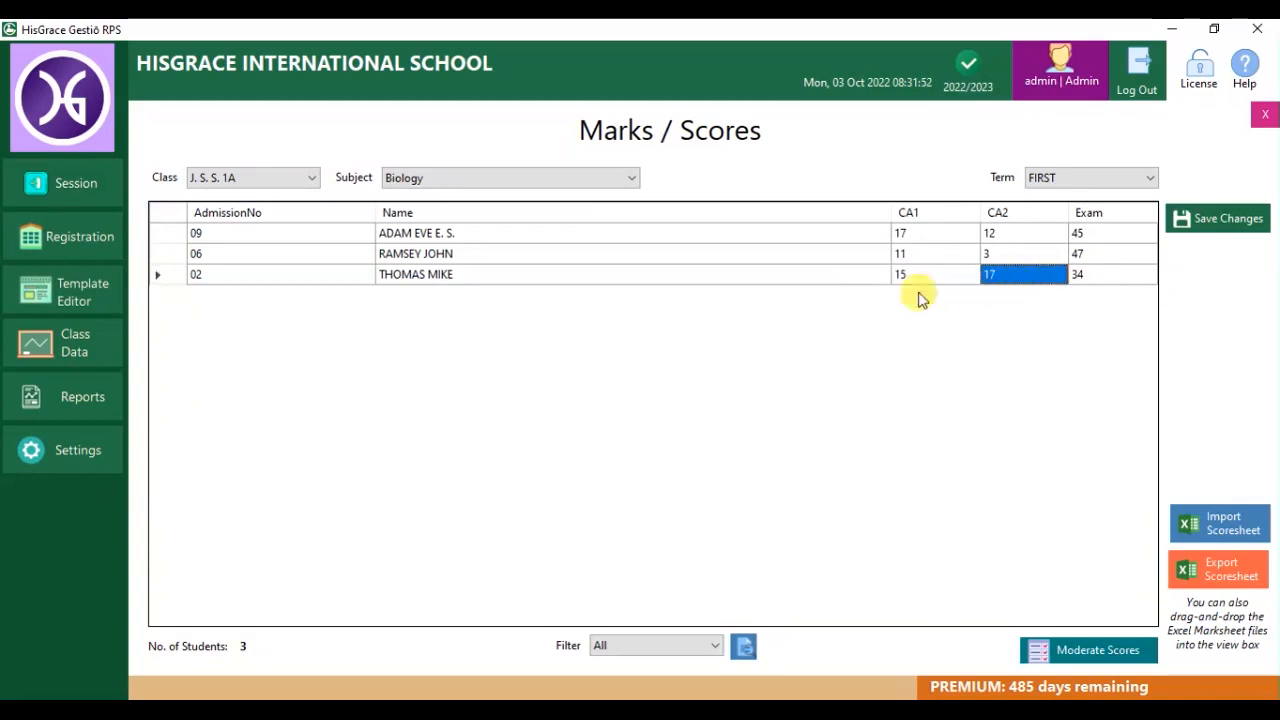
click(1216, 214)
click(686, 431)
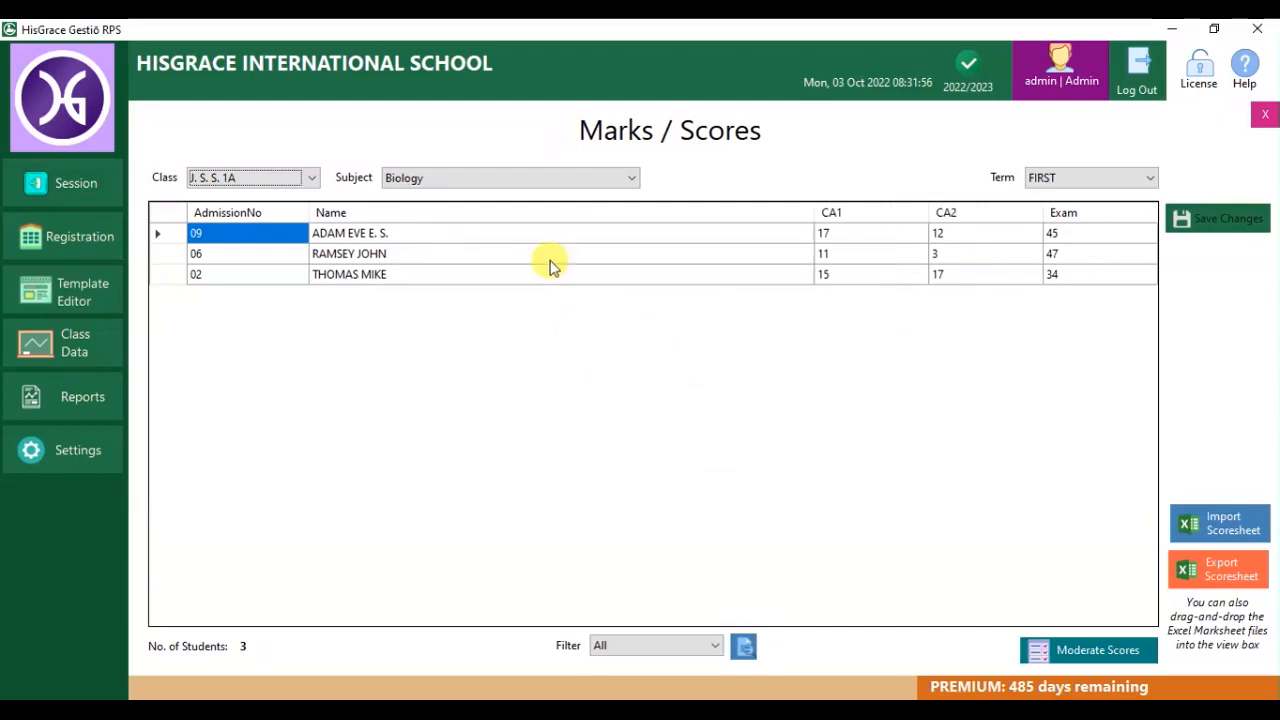
For C.R.S/I.R.S., save CA1 1 for student one, CA2 2 and Exam 43 for student two.
click(506, 181)
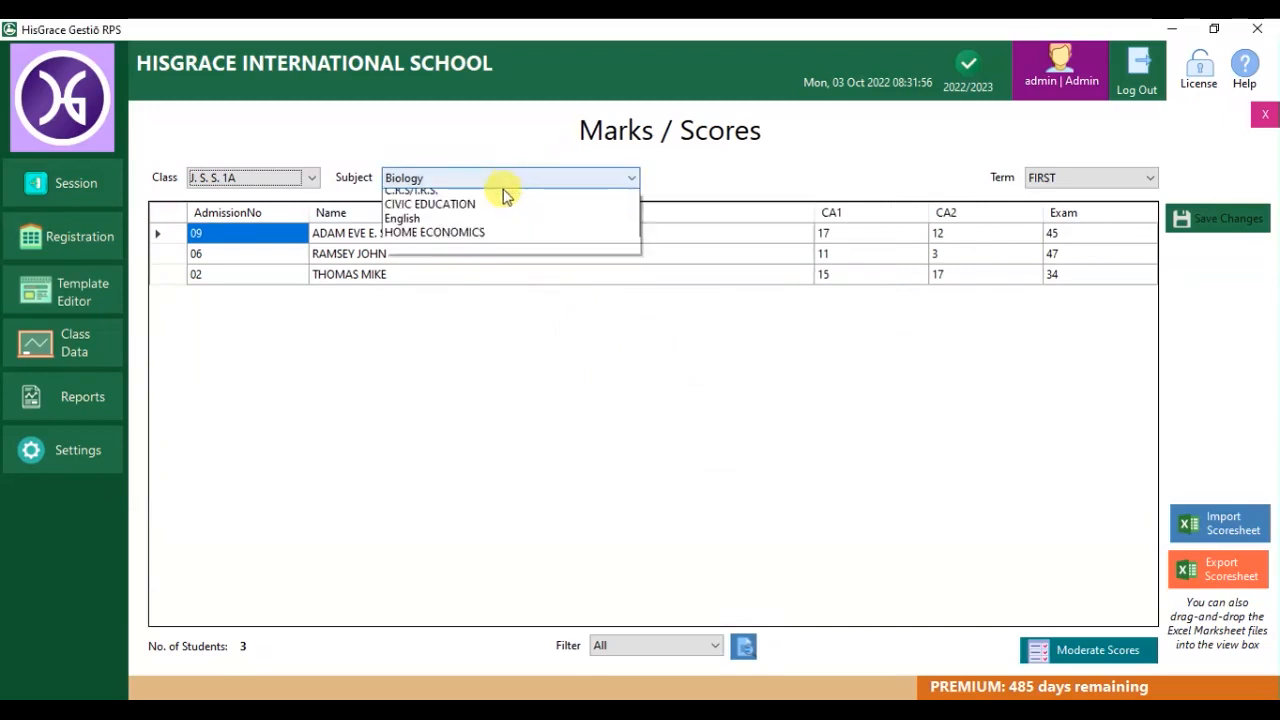
click(487, 216)
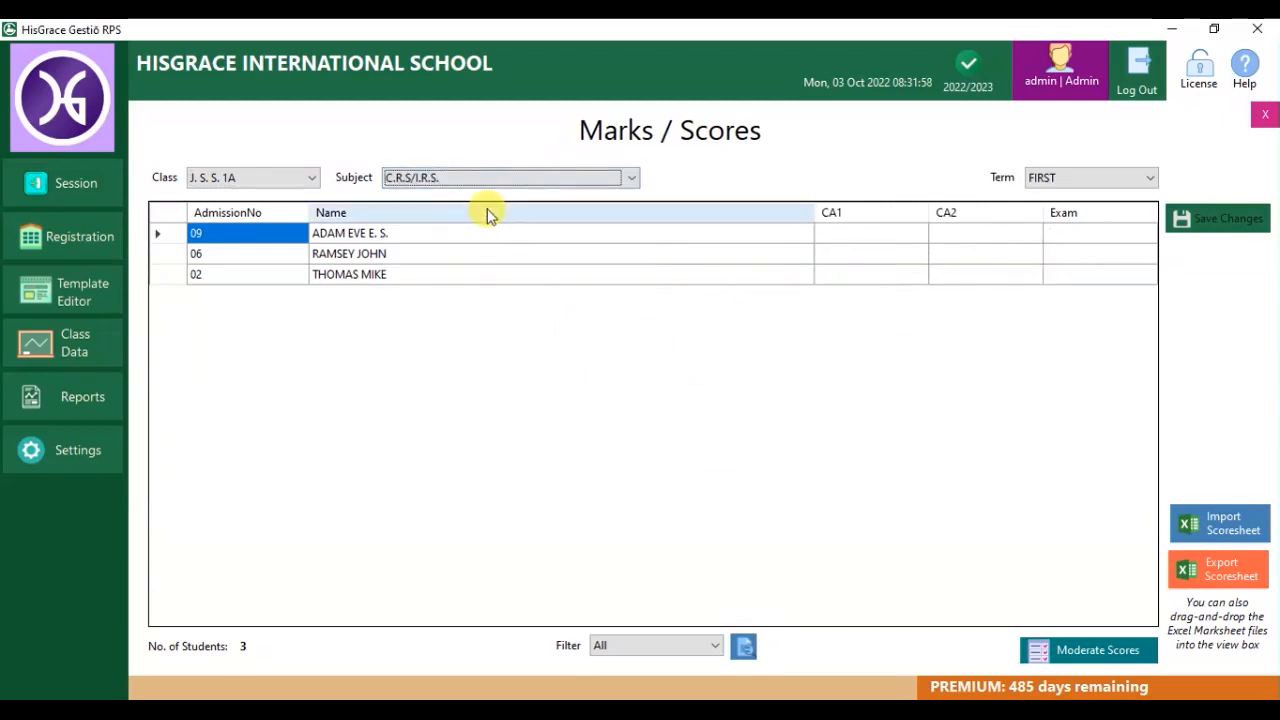
click(878, 234)
text(1)
click(971, 258)
text(2)
click(1074, 258)
text(43)
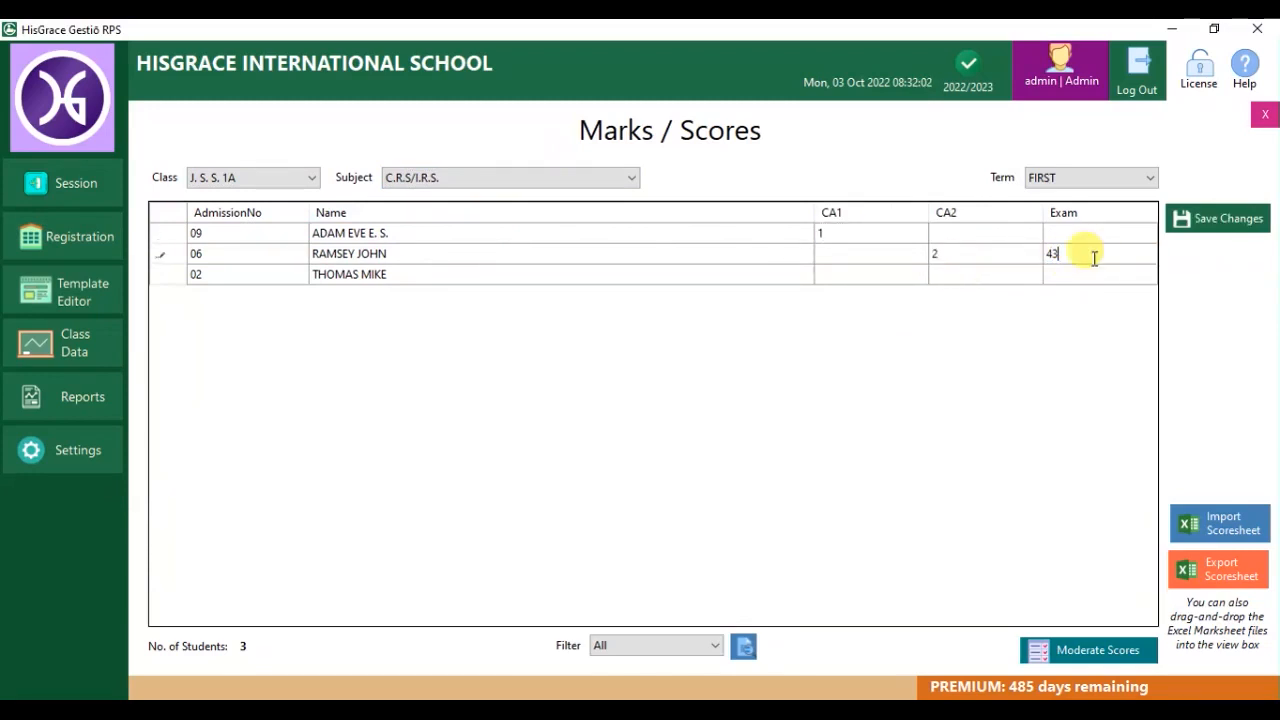
click(1200, 218)
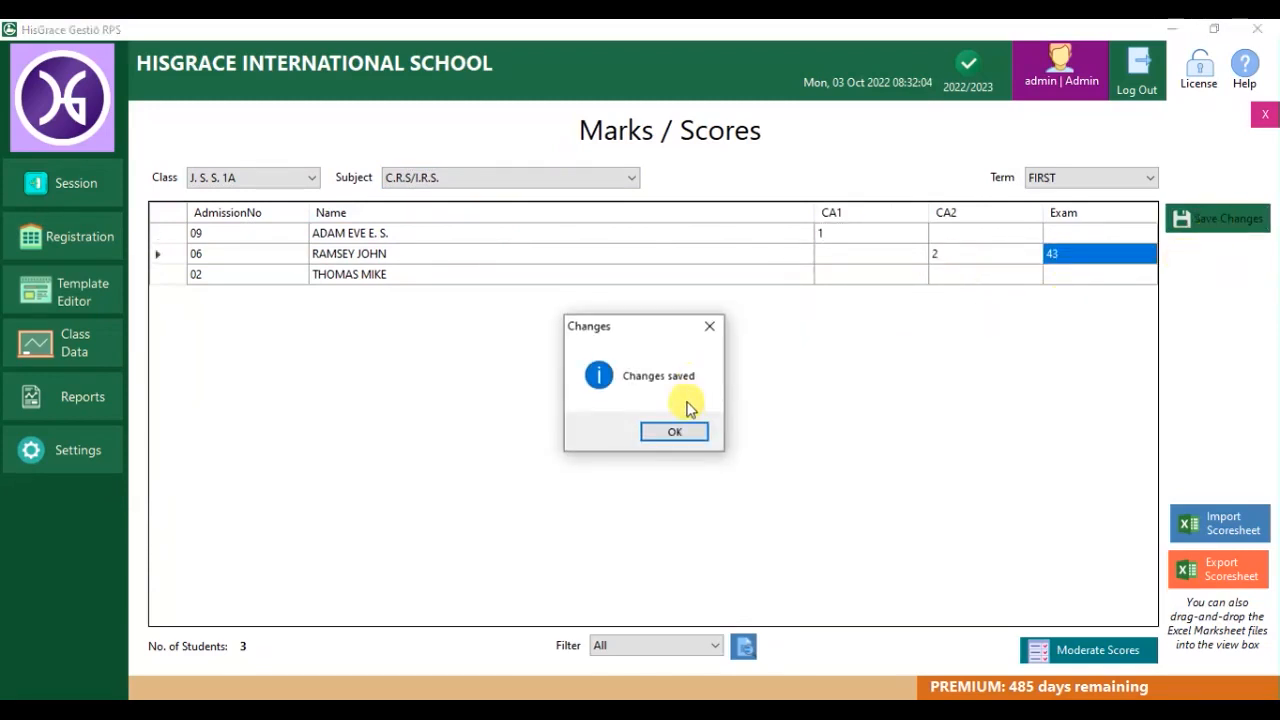
click(675, 433)
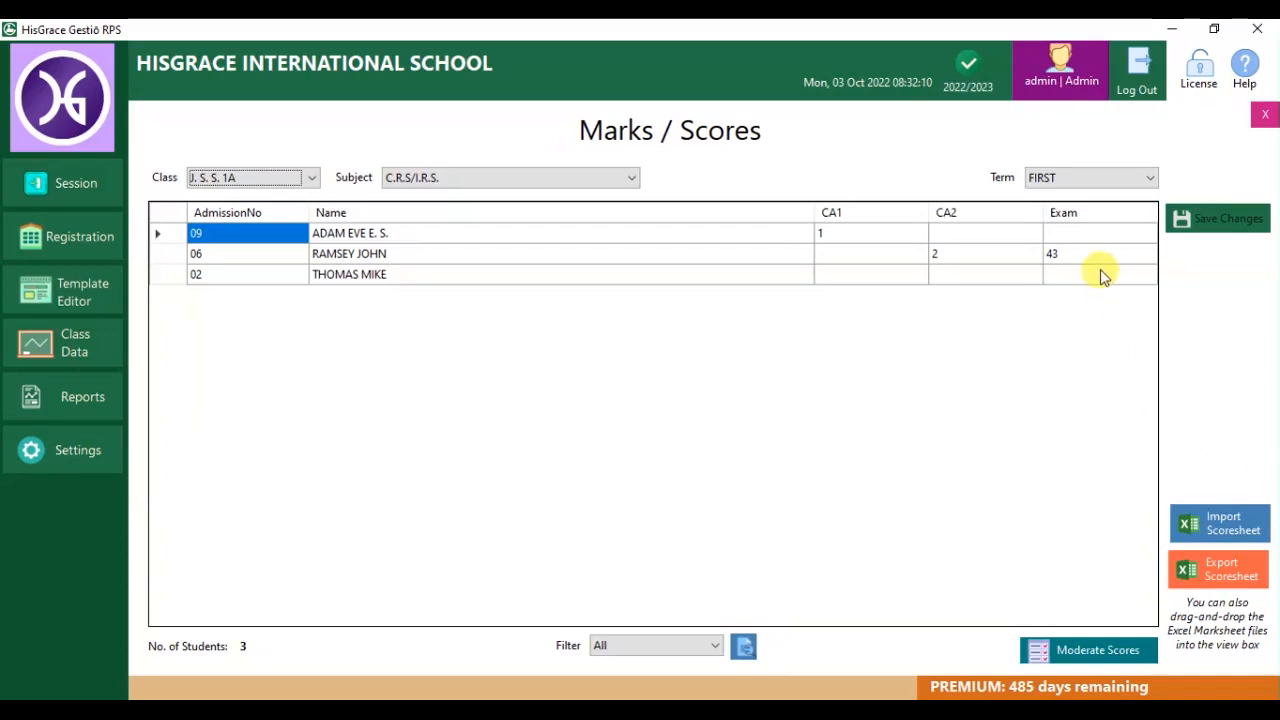
Export all J. S. S. 1A First term scoresheets as one merged Desktop file.
click(1198, 574)
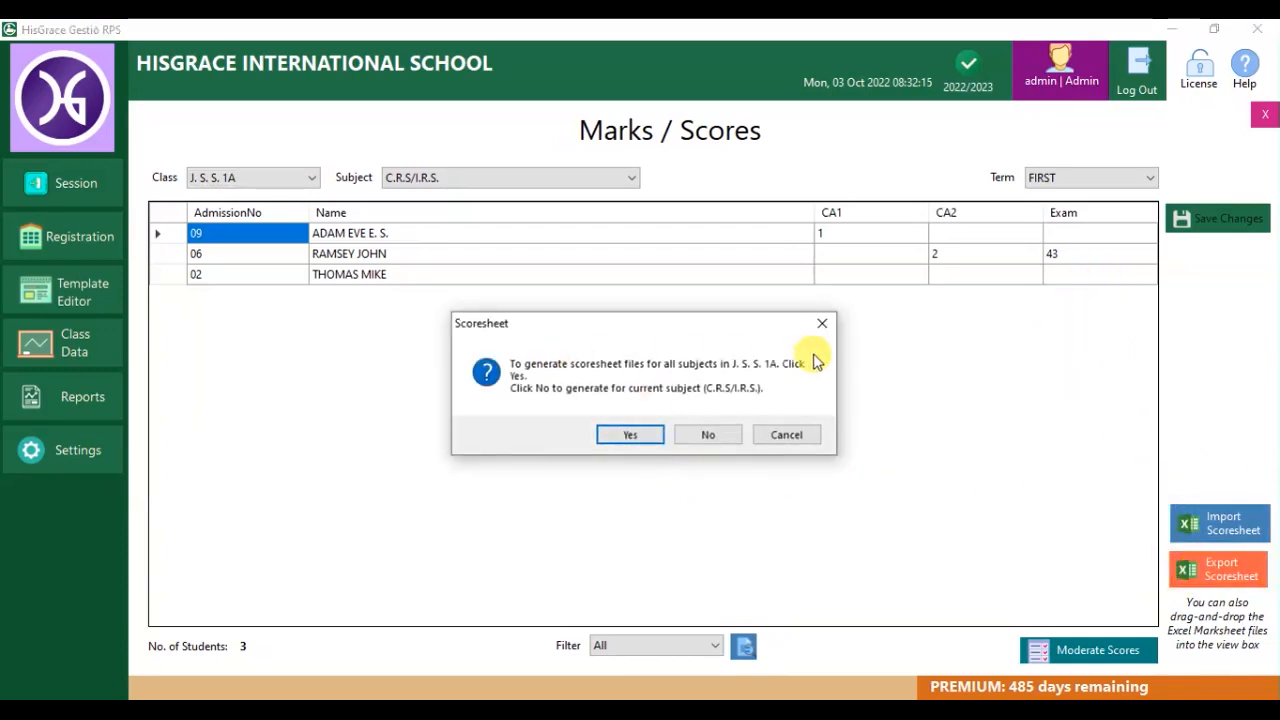
click(638, 436)
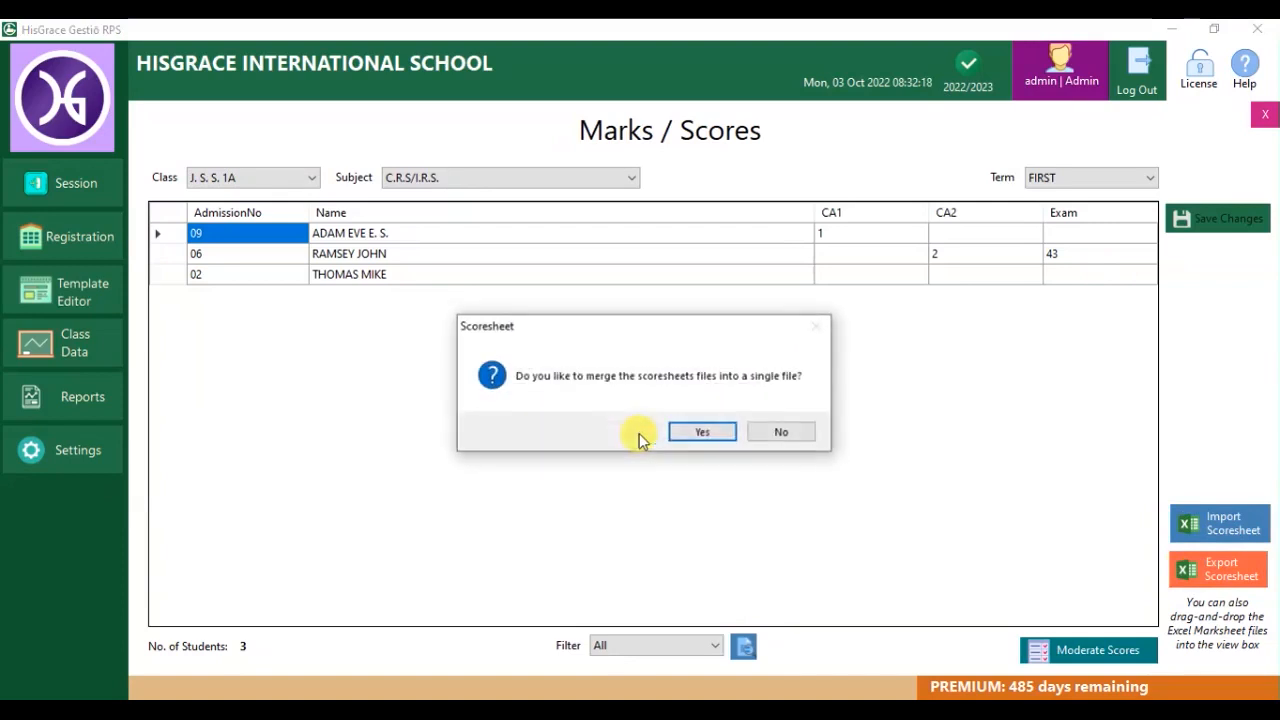
click(700, 434)
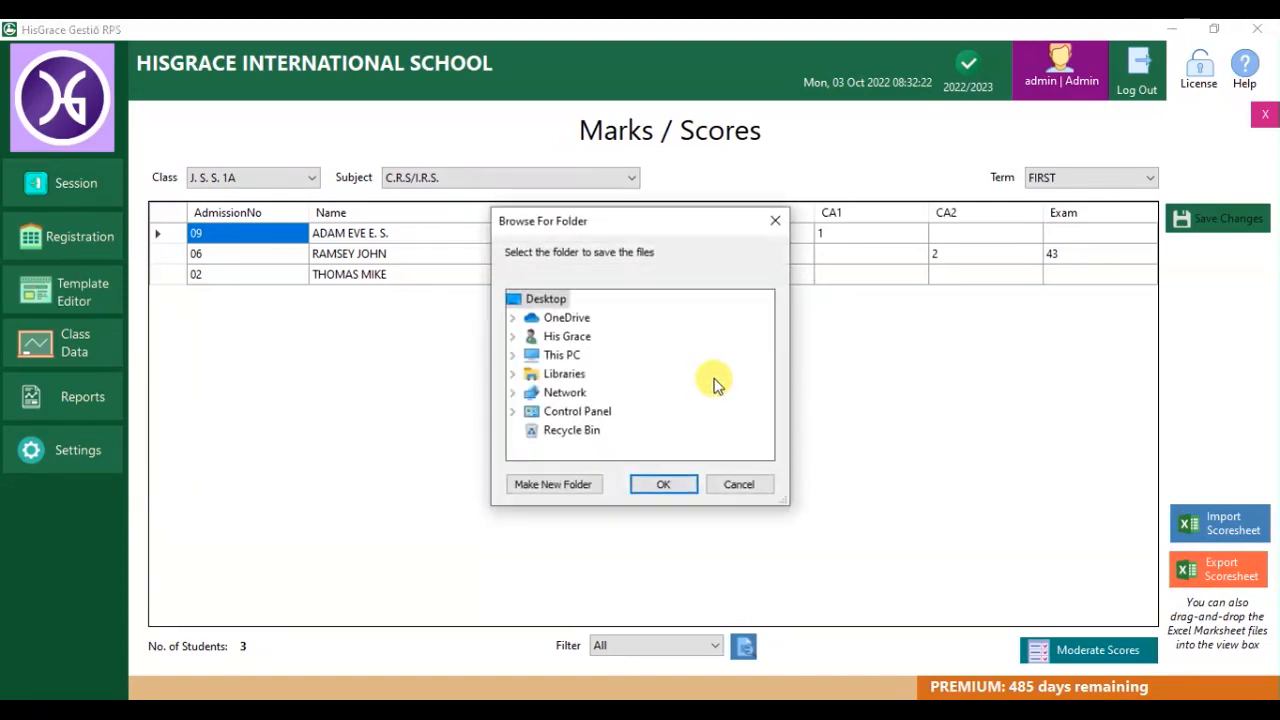
click(672, 482)
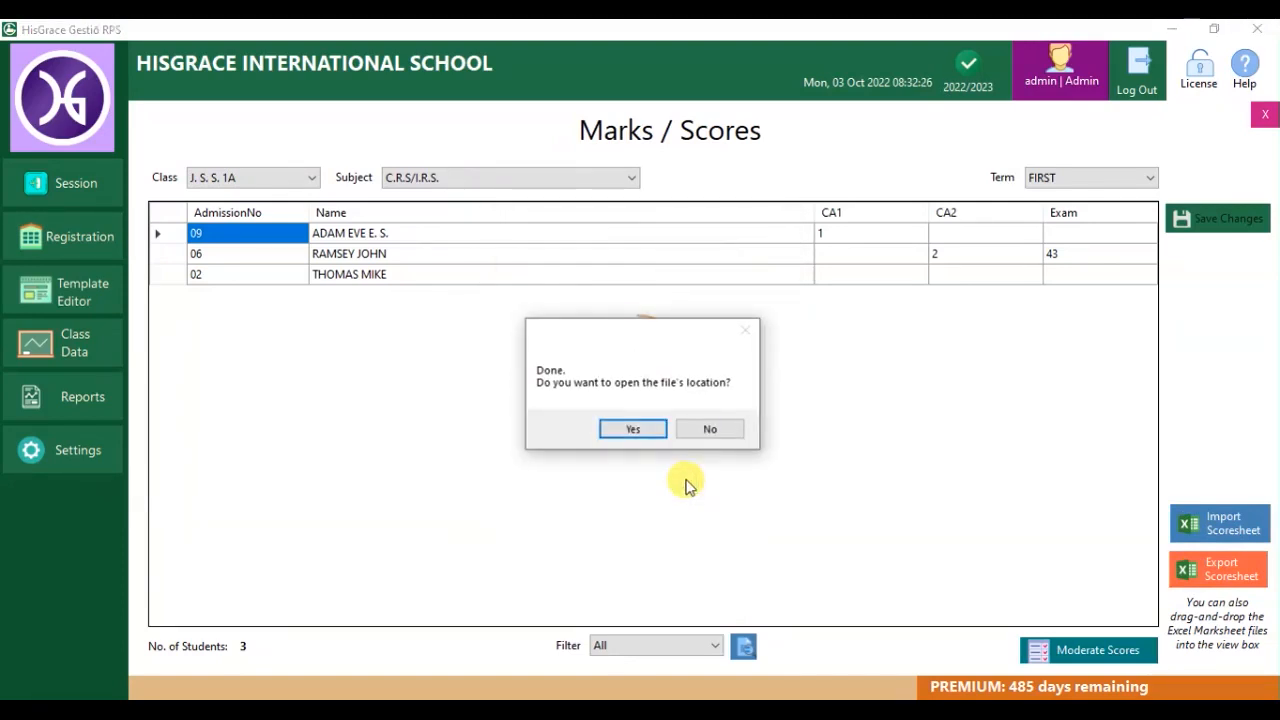
key(Return)
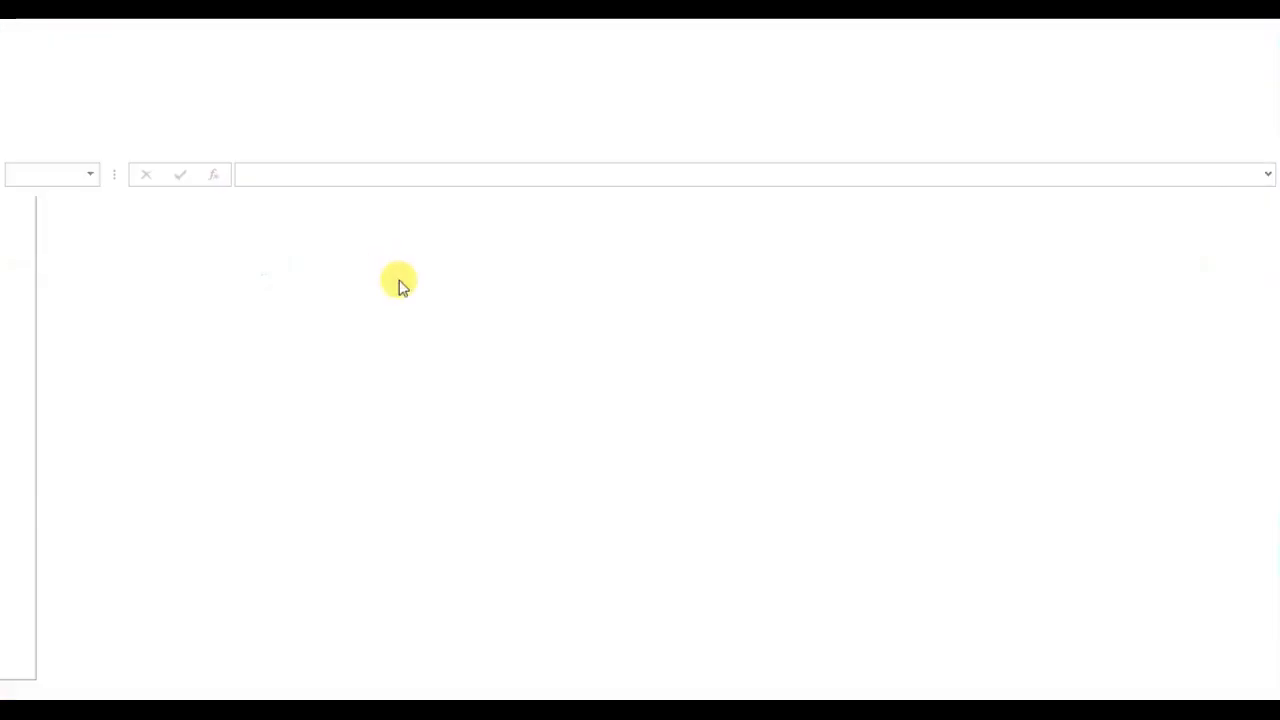
click(309, 666)
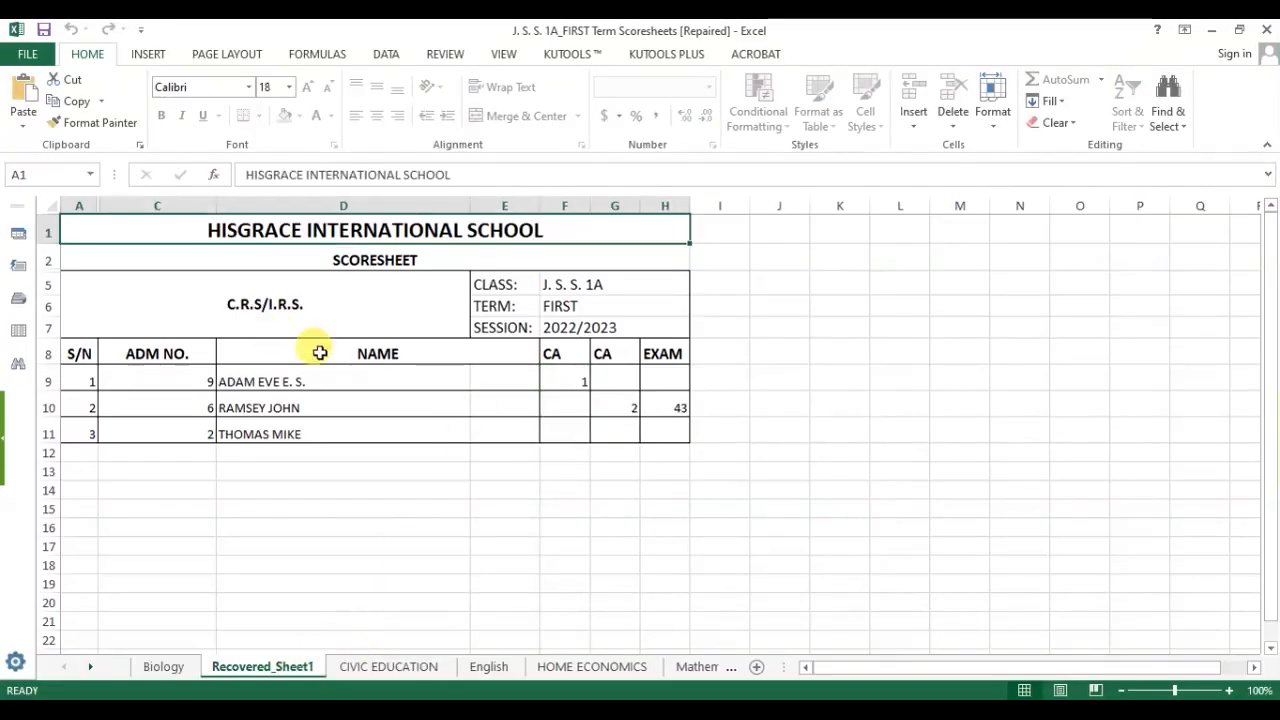
click(617, 386)
click(583, 380)
text(12)
click(637, 388)
text(17)
key(Tab)
text(56)
click(567, 432)
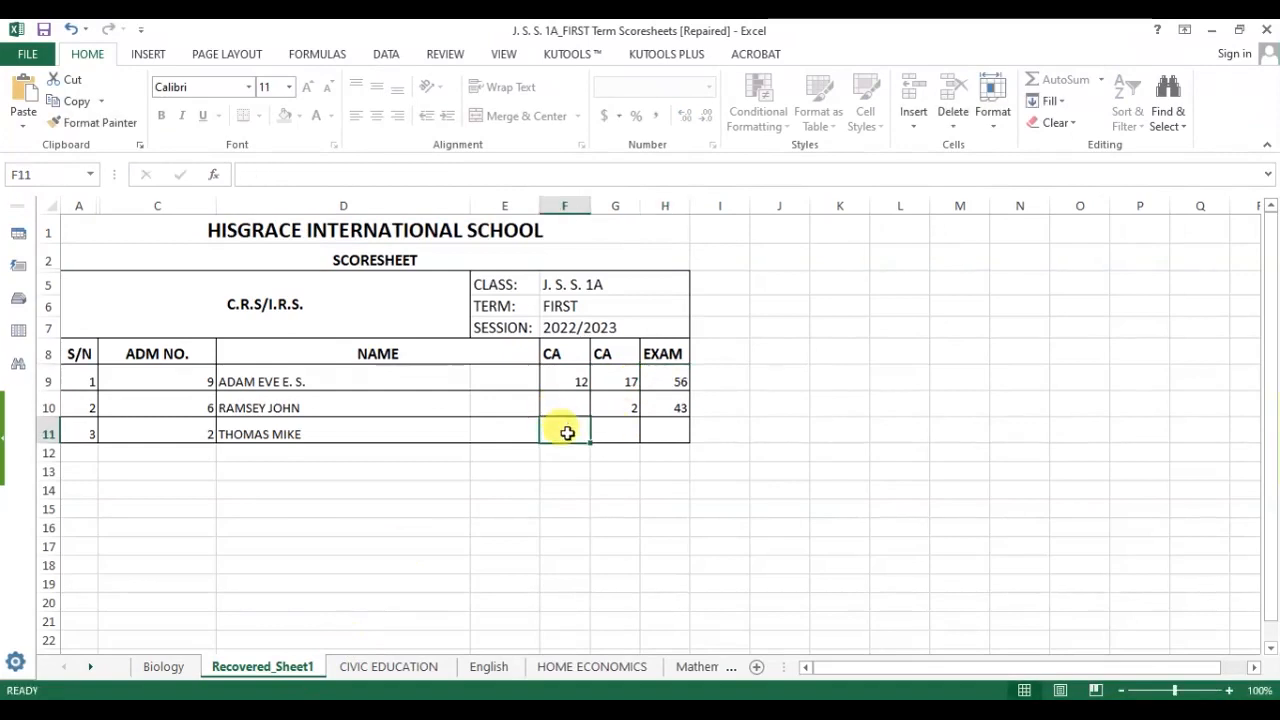
text(2)
click(605, 435)
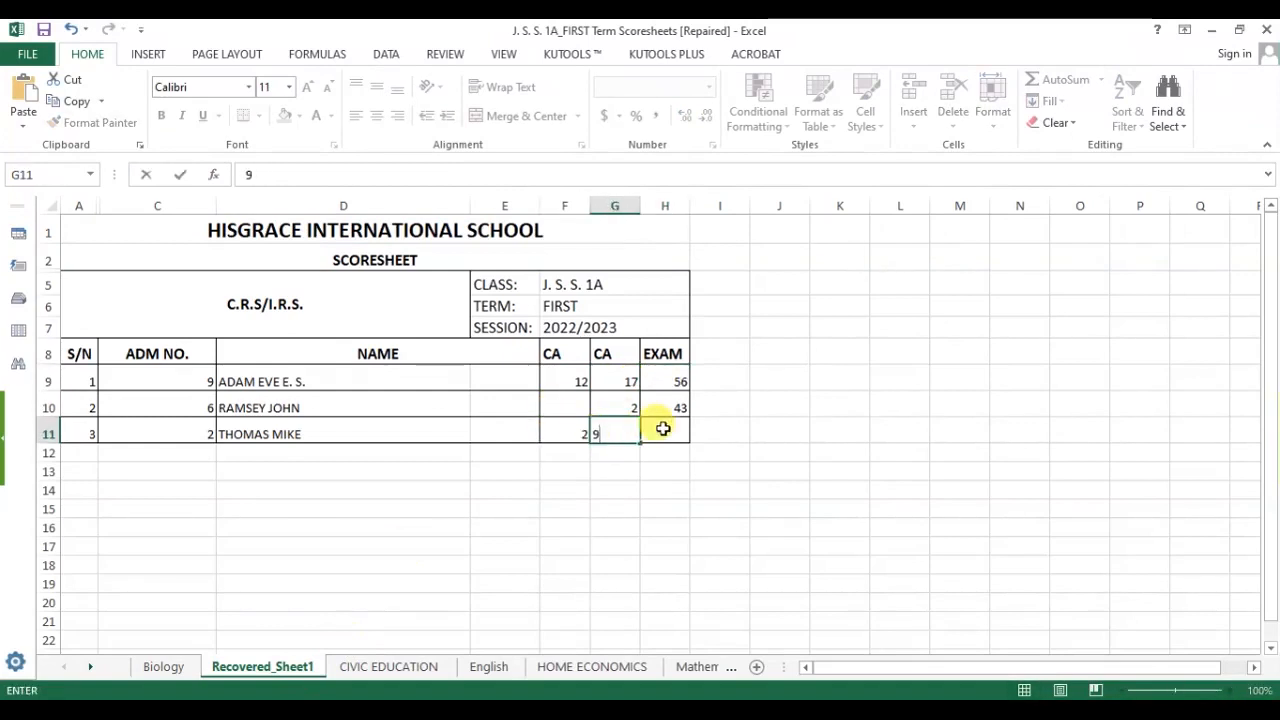
click(660, 428)
text(34)
Fill in the CIVIC EDUCATION scores from F9, then close and save the workbook.
click(405, 666)
click(570, 378)
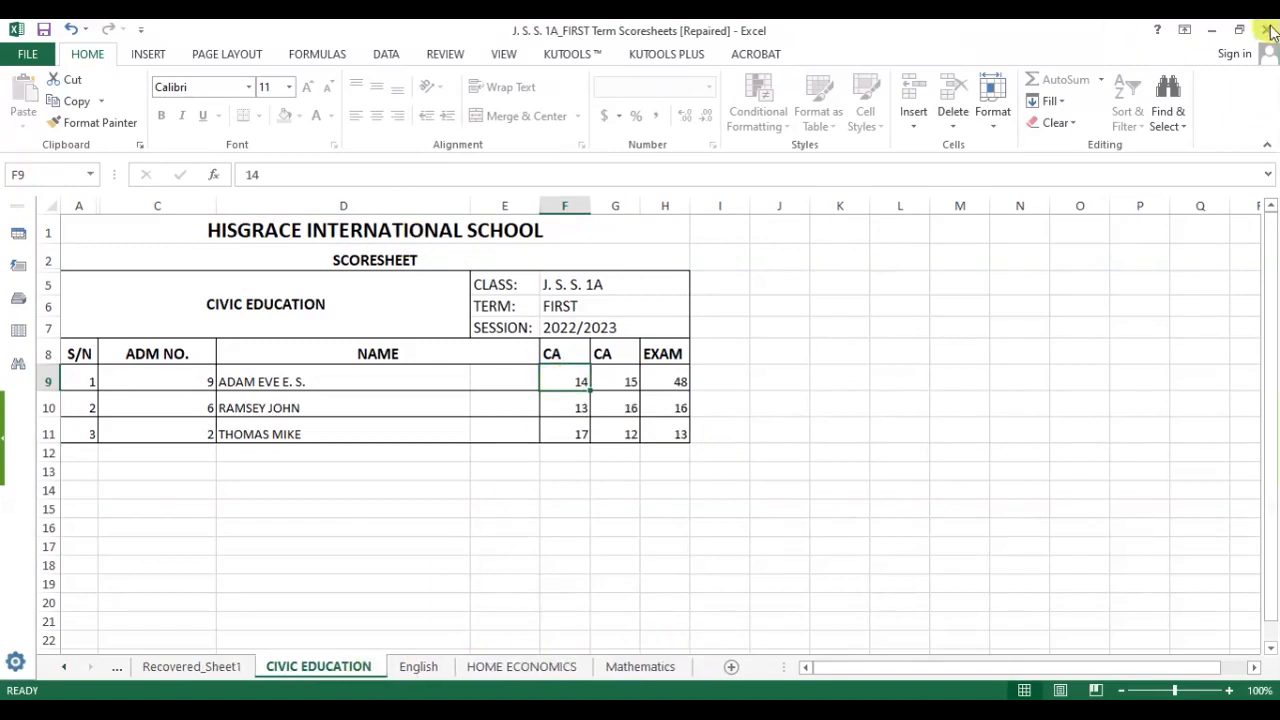
click(1270, 31)
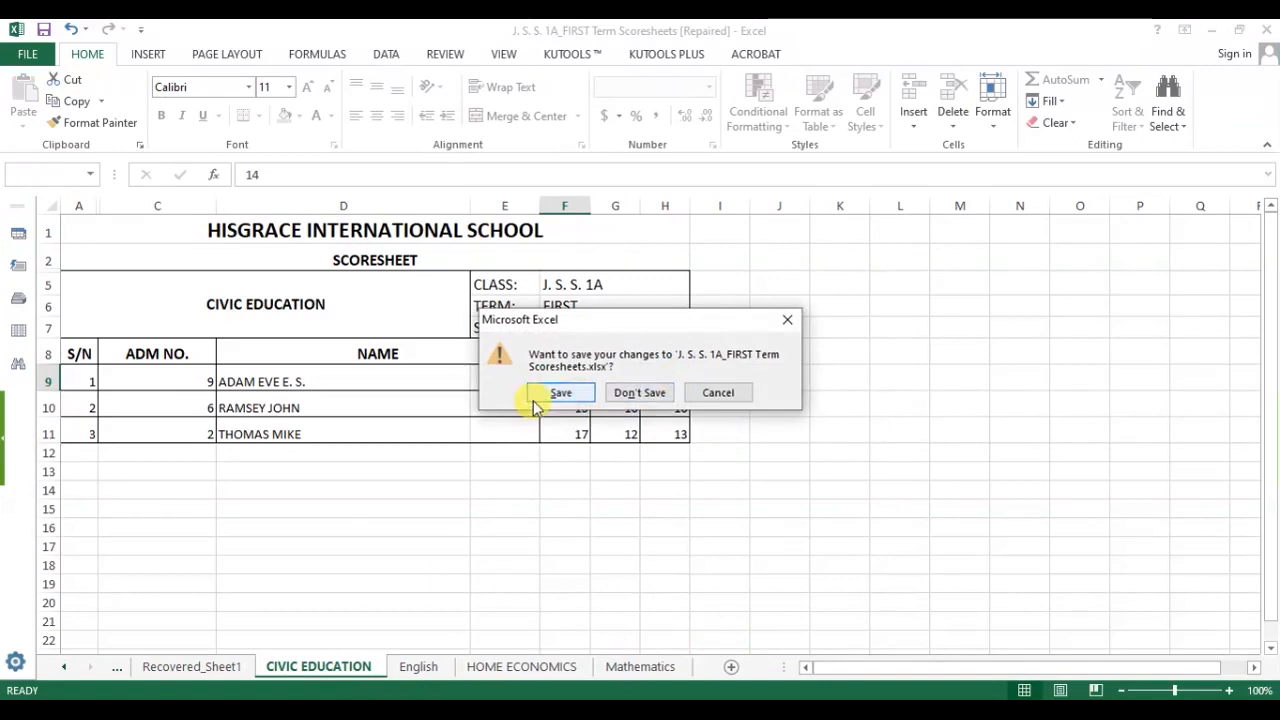
click(545, 393)
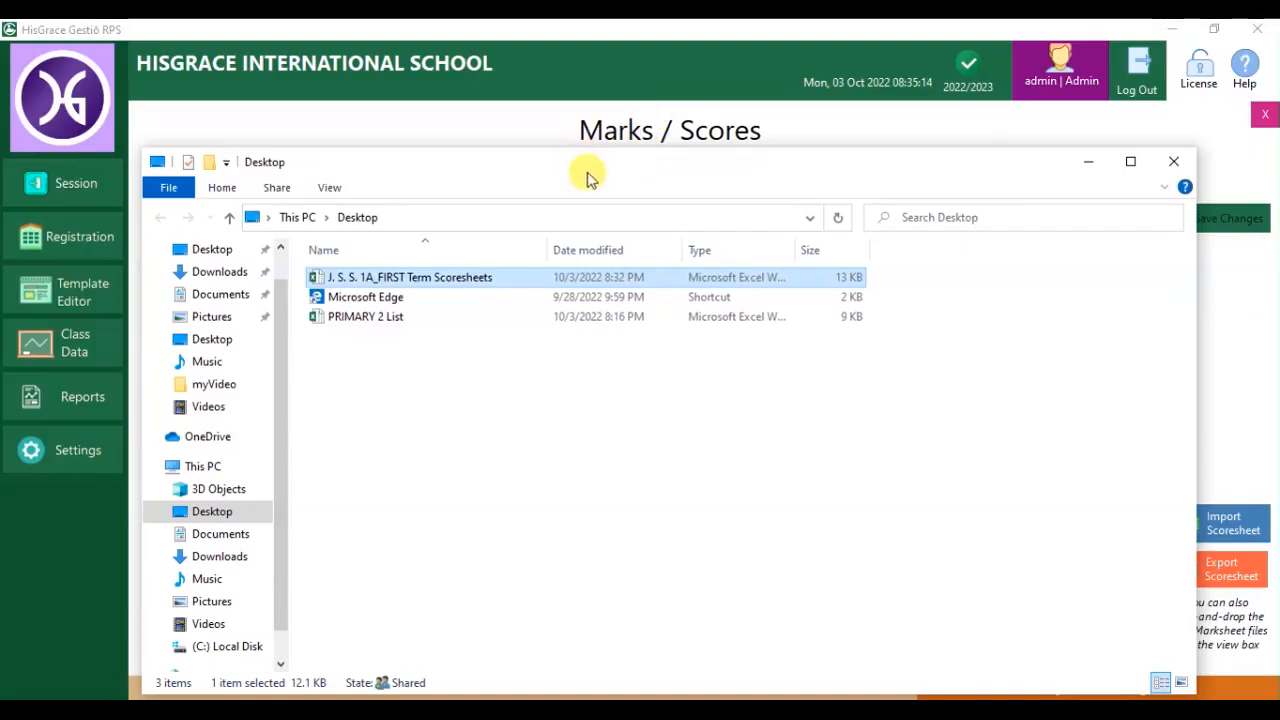
Import the edited scoresheet file into the scores grid and check the CIVIC EDUCATION and Mathematics scores.
drag(583, 170, 846, 283)
drag(686, 391, 379, 344)
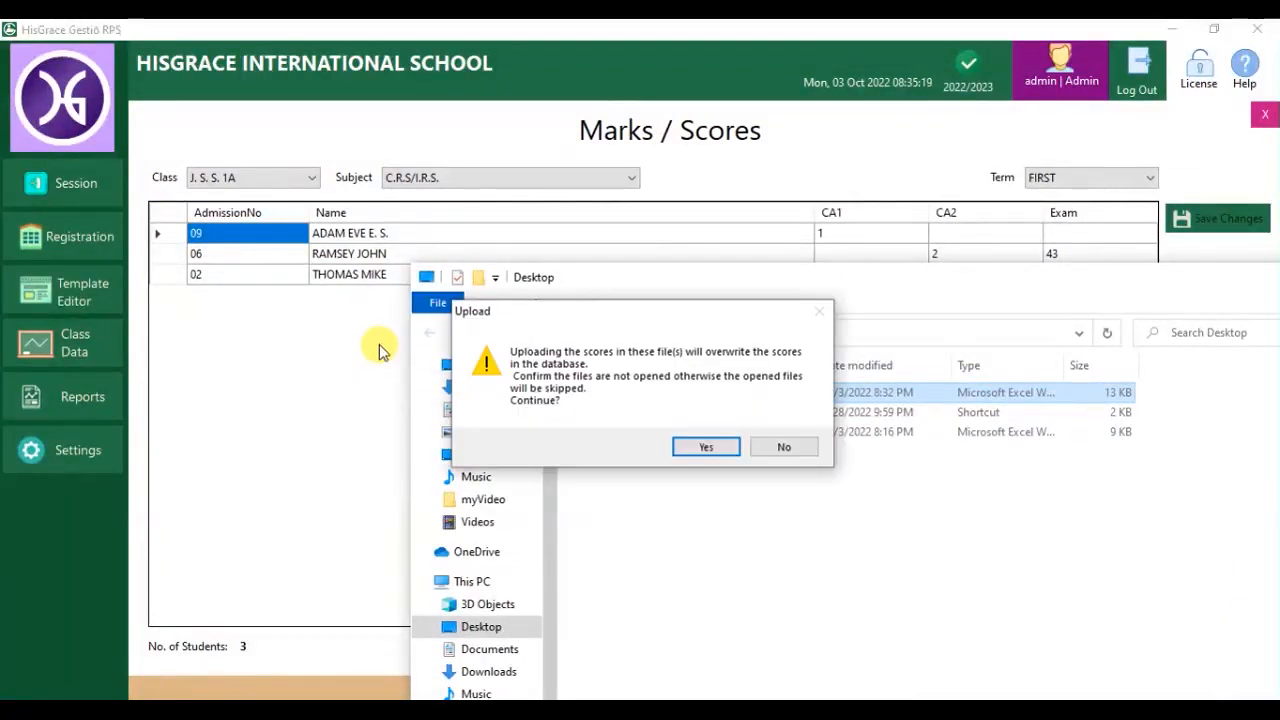
click(703, 446)
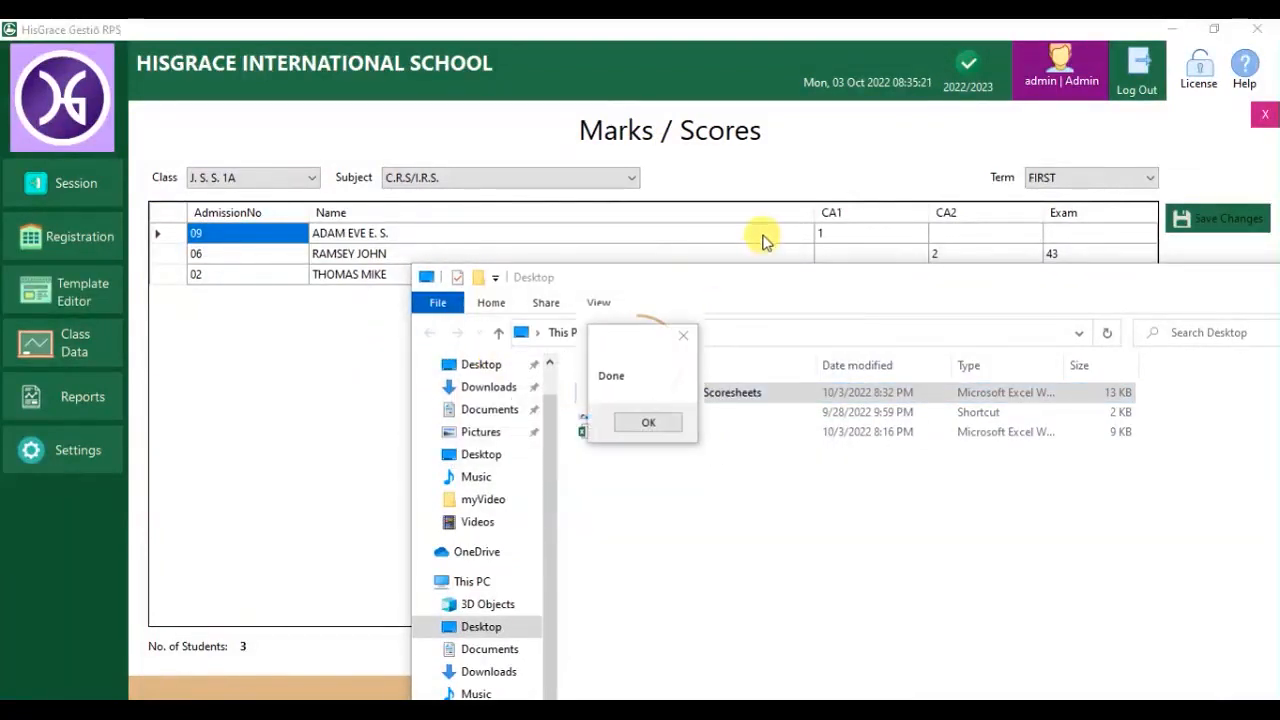
click(645, 420)
click(402, 418)
click(632, 179)
click(572, 224)
click(570, 179)
click(563, 267)
click(557, 180)
click(537, 223)
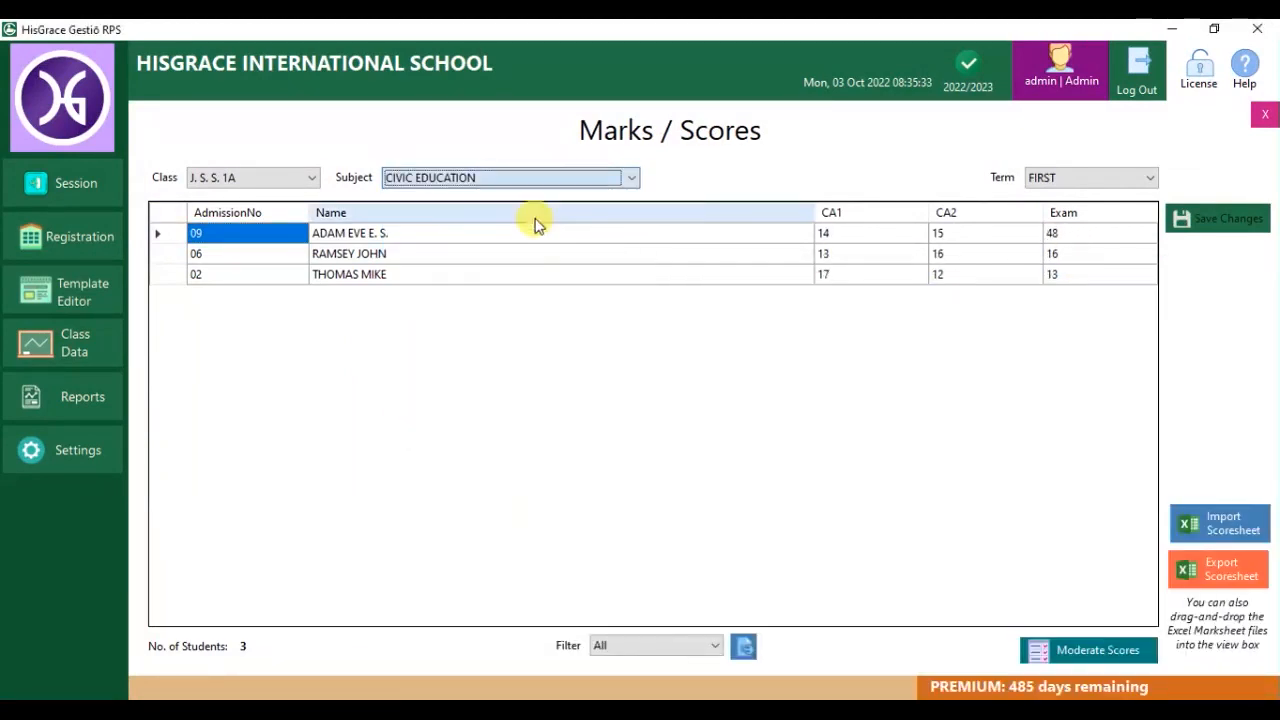
Export the SECOND term scoresheets, merged, to the Desktop and open the workbook.
click(1072, 178)
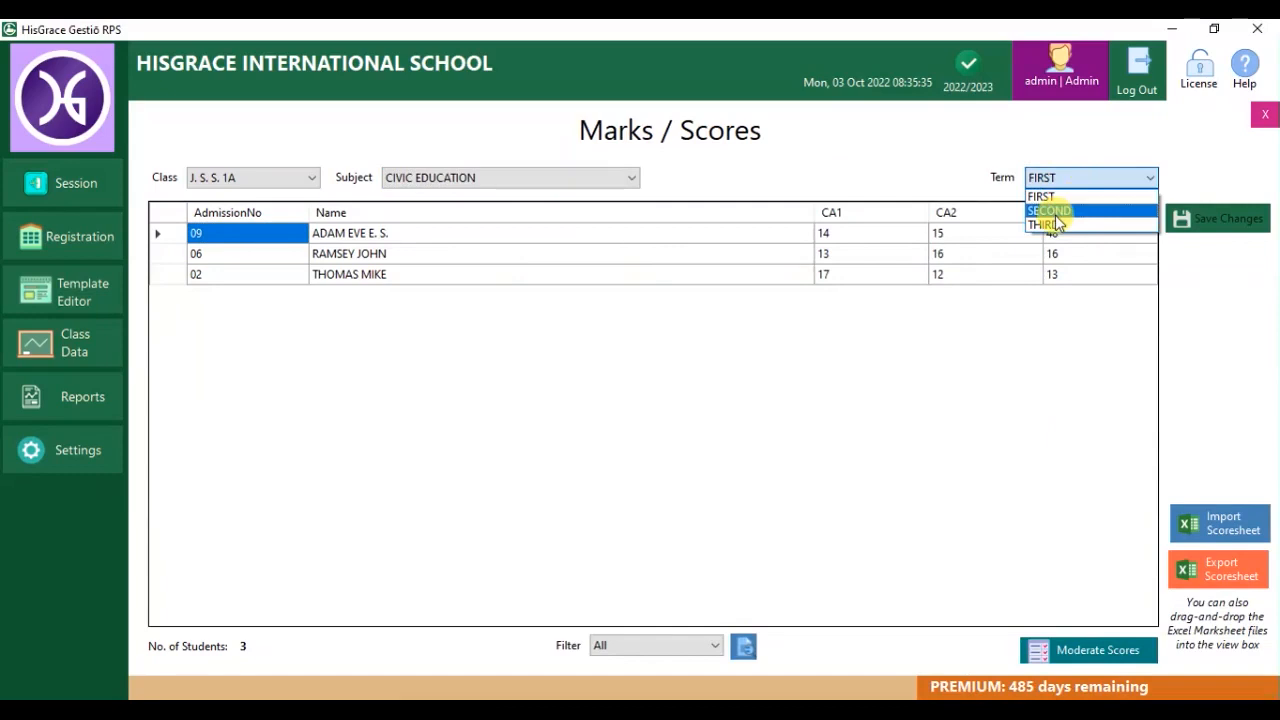
click(1052, 213)
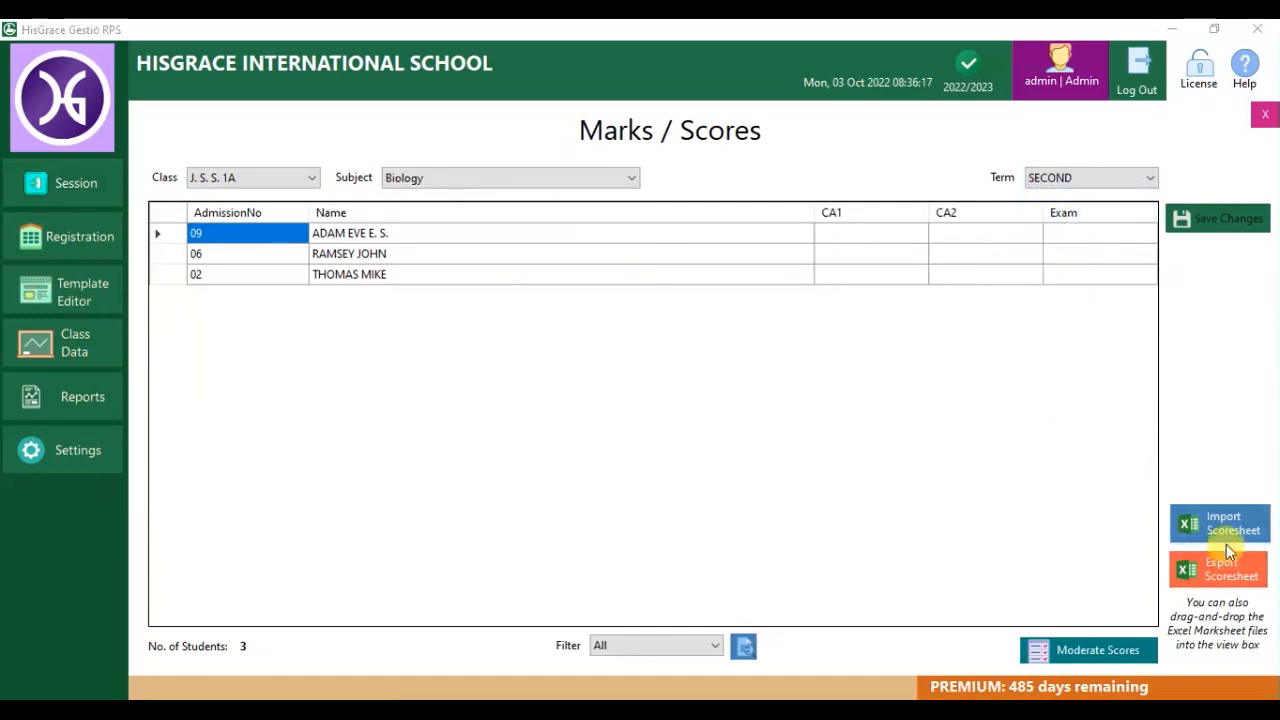
click(1228, 556)
click(649, 434)
click(701, 440)
click(663, 486)
click(632, 432)
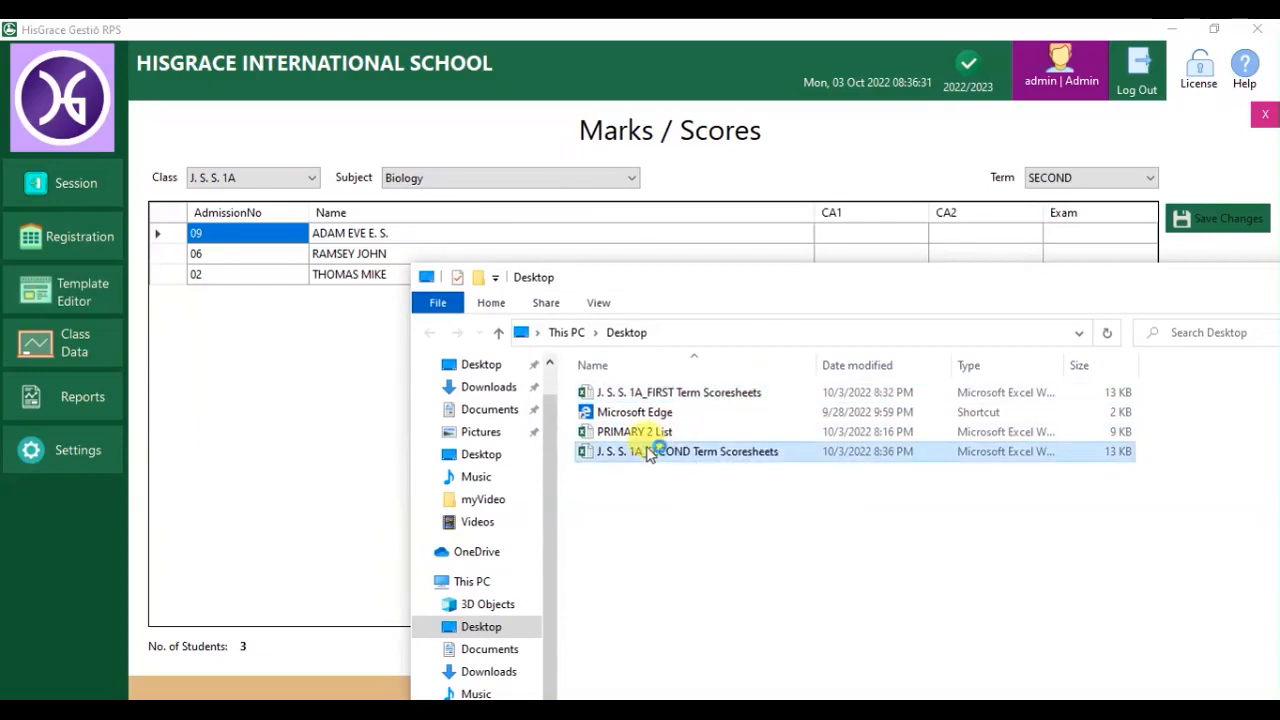
double_click(648, 452)
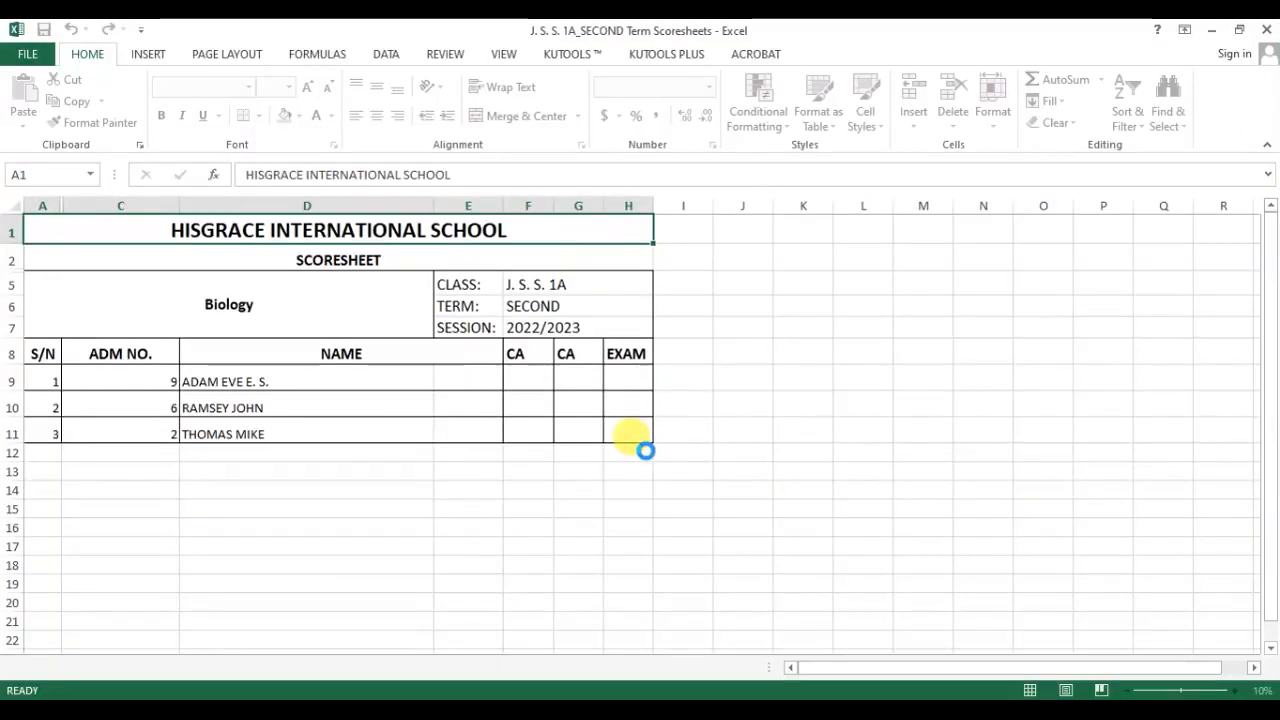
Enter Adam's Biology scores of 11, 15 and 57 in row 9.
click(561, 380)
text(11)
click(608, 379)
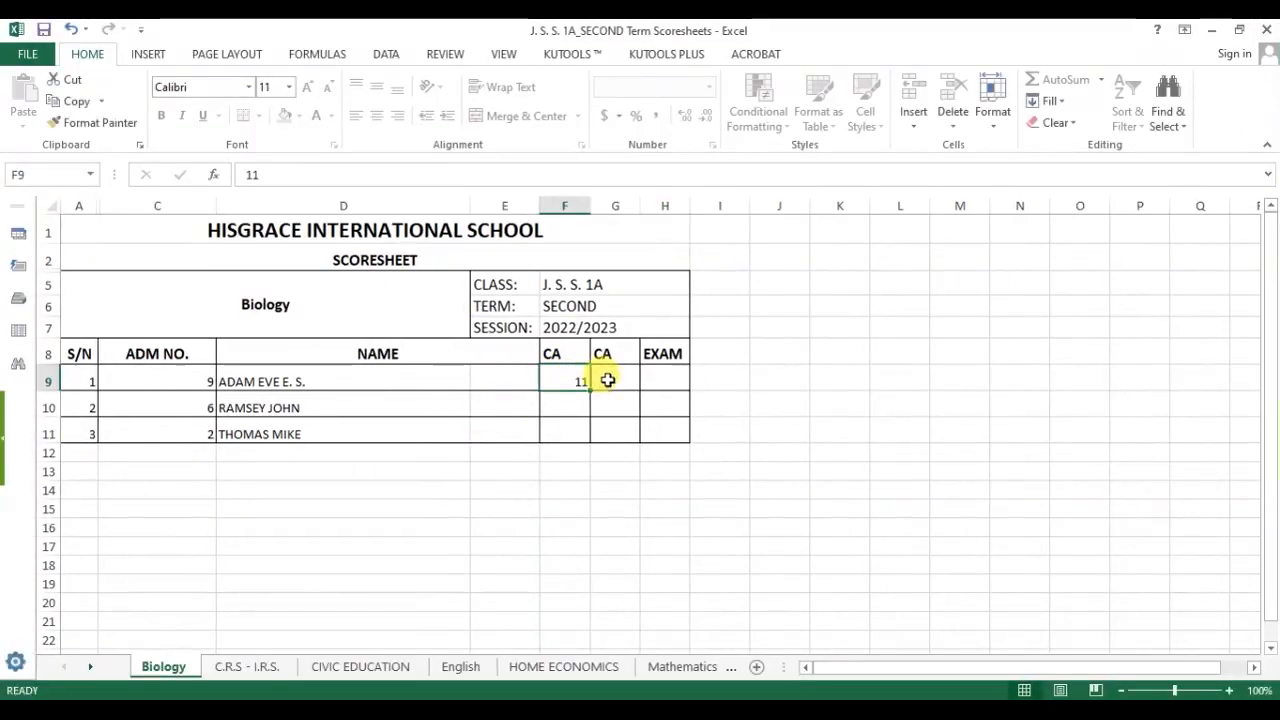
text(15)
click(660, 380)
text(57)
Enter Ramsey's CA scores 12 and 15, and Thomas's scores 6, 17 and 33.
click(558, 407)
text(12)
click(613, 407)
text(15)
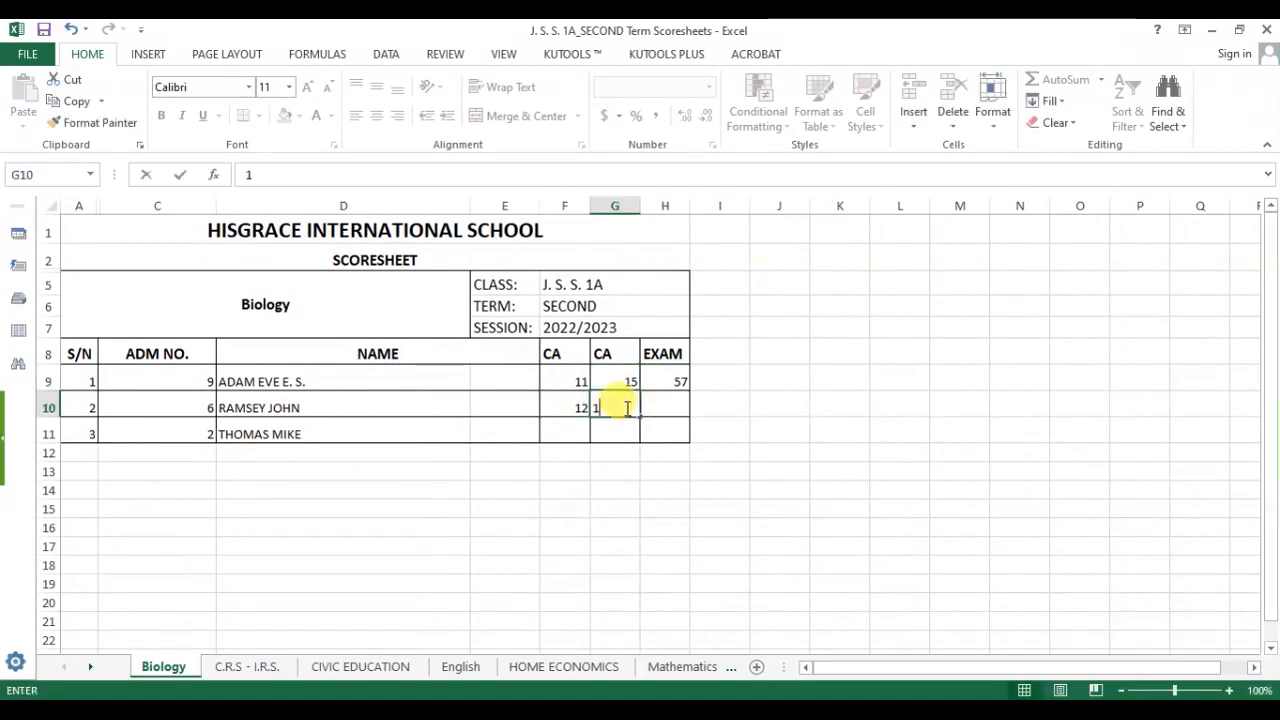
click(620, 432)
text(6)
click(557, 430)
text(17)
click(665, 432)
text(33)
Enter Ramsey's exam score of 49 and save the SECOND Term workbook.
click(674, 408)
text(49)
key(Return)
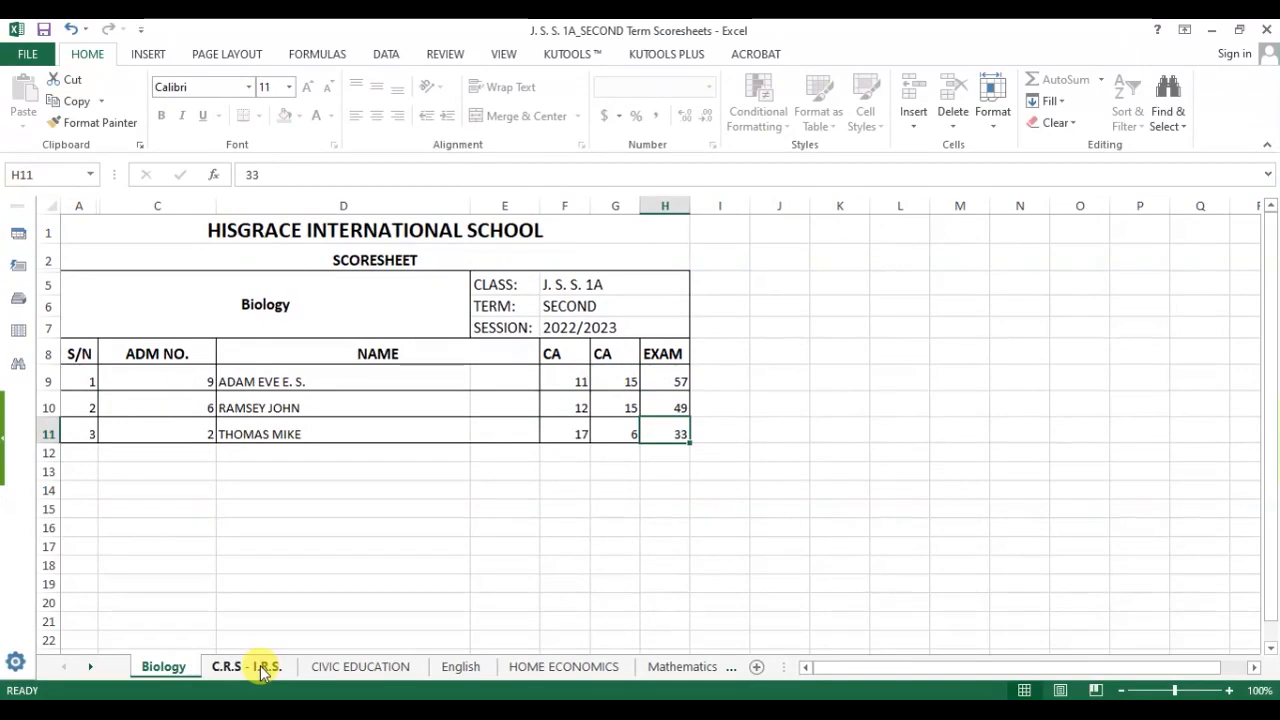
key(ctrl+c)
click(382, 428)
key(ctrl+s)
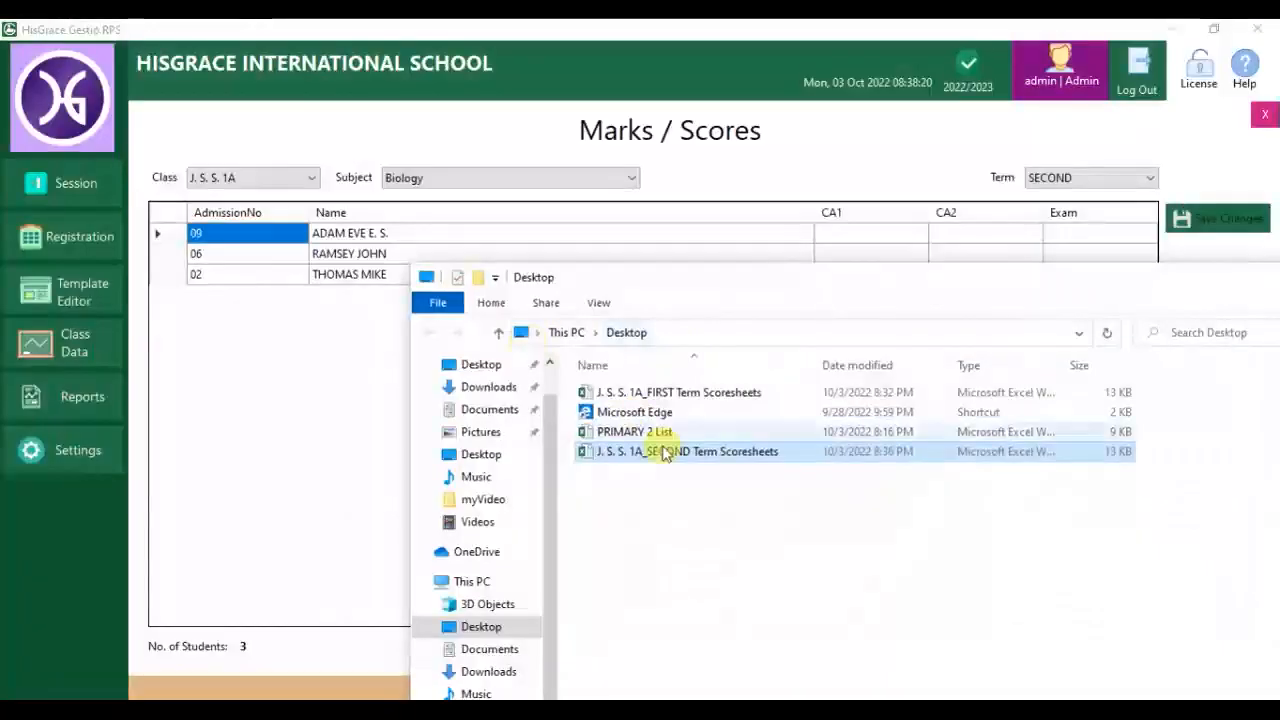
Import the SECOND Term scoresheets file from the Desktop, overwriting the stored scores.
click(305, 437)
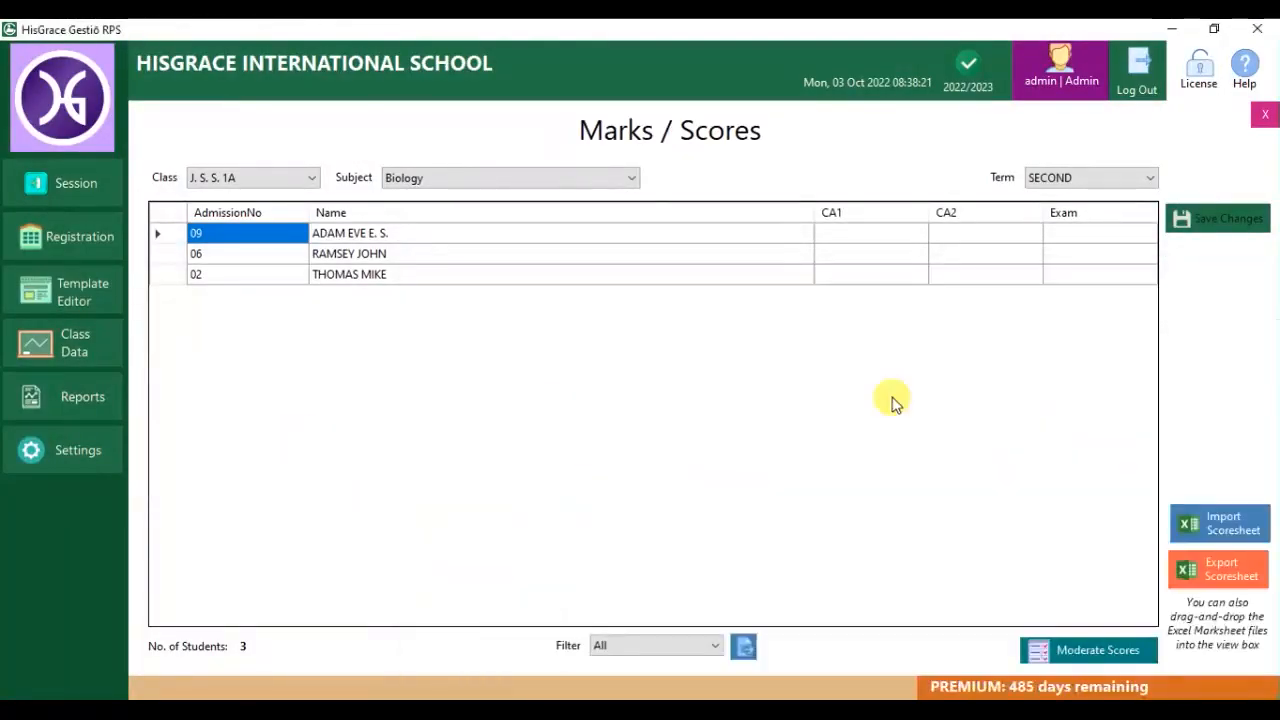
click(1212, 520)
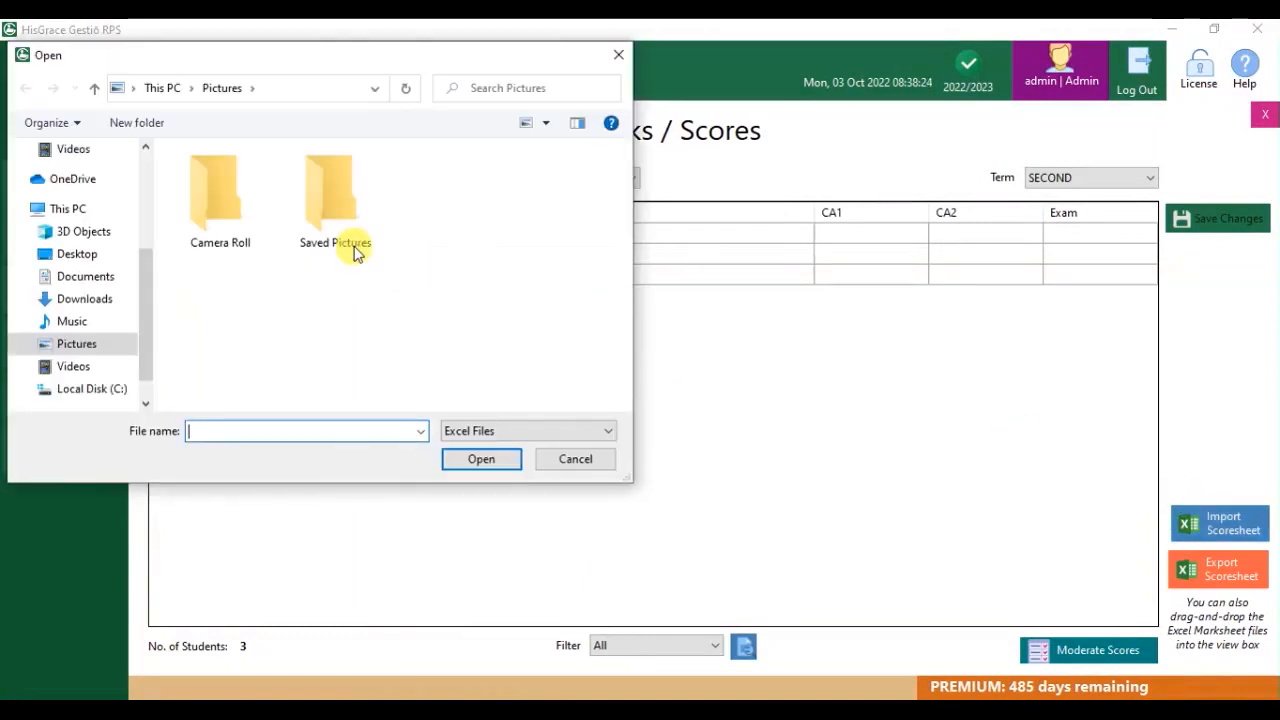
click(86, 254)
double_click(322, 200)
click(708, 443)
click(675, 422)
View the C.R.S - I.R.S., English and Mathematics subjects, then bring up score moderation.
click(540, 180)
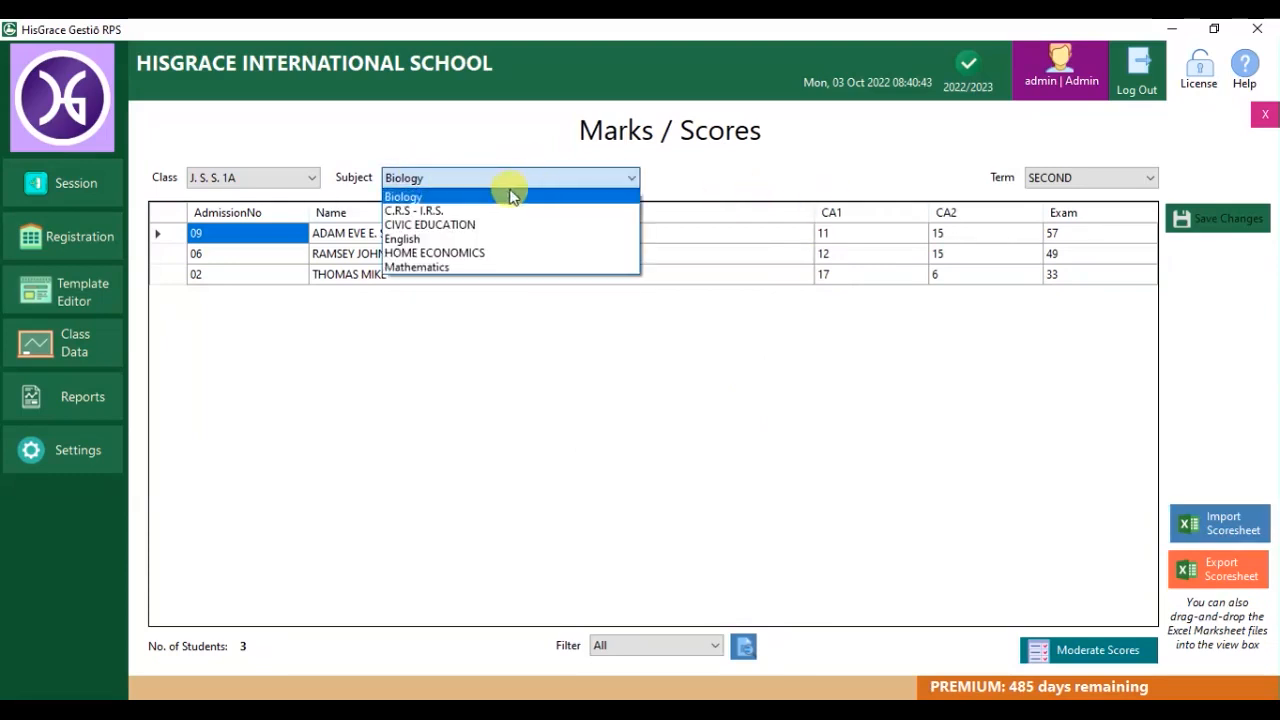
click(486, 210)
click(540, 178)
click(503, 239)
click(537, 188)
click(517, 265)
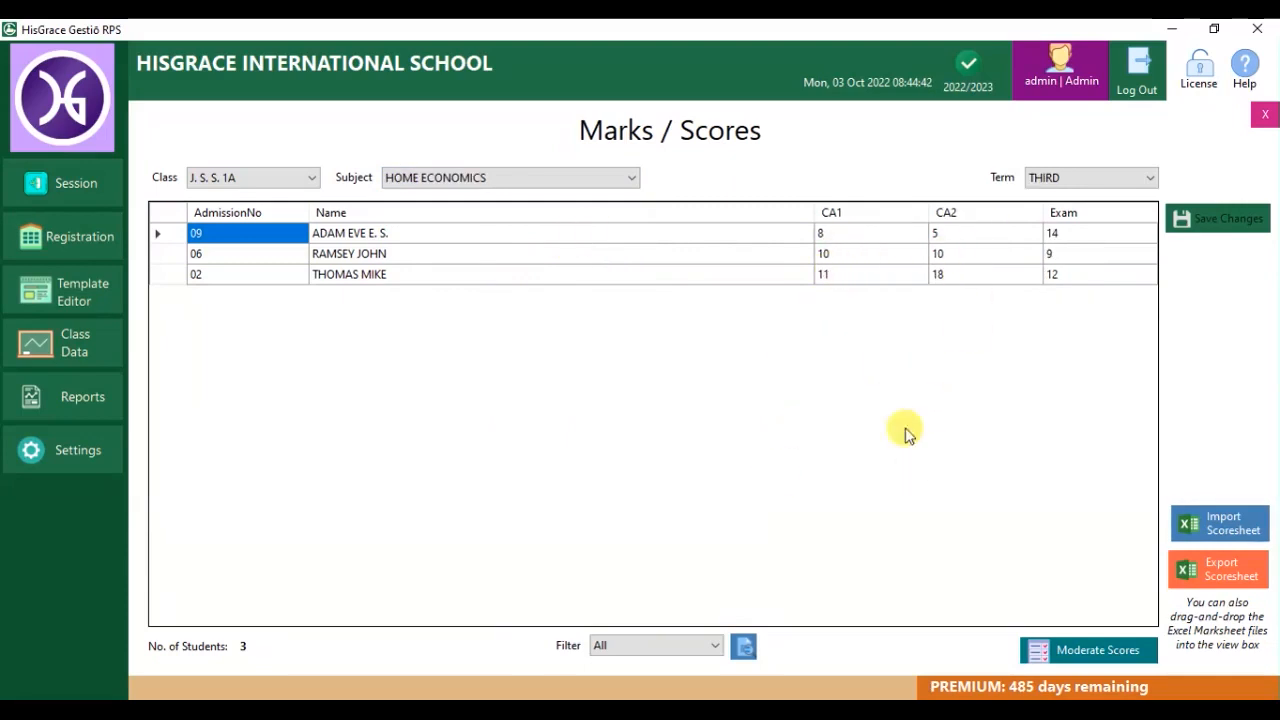
click(1053, 649)
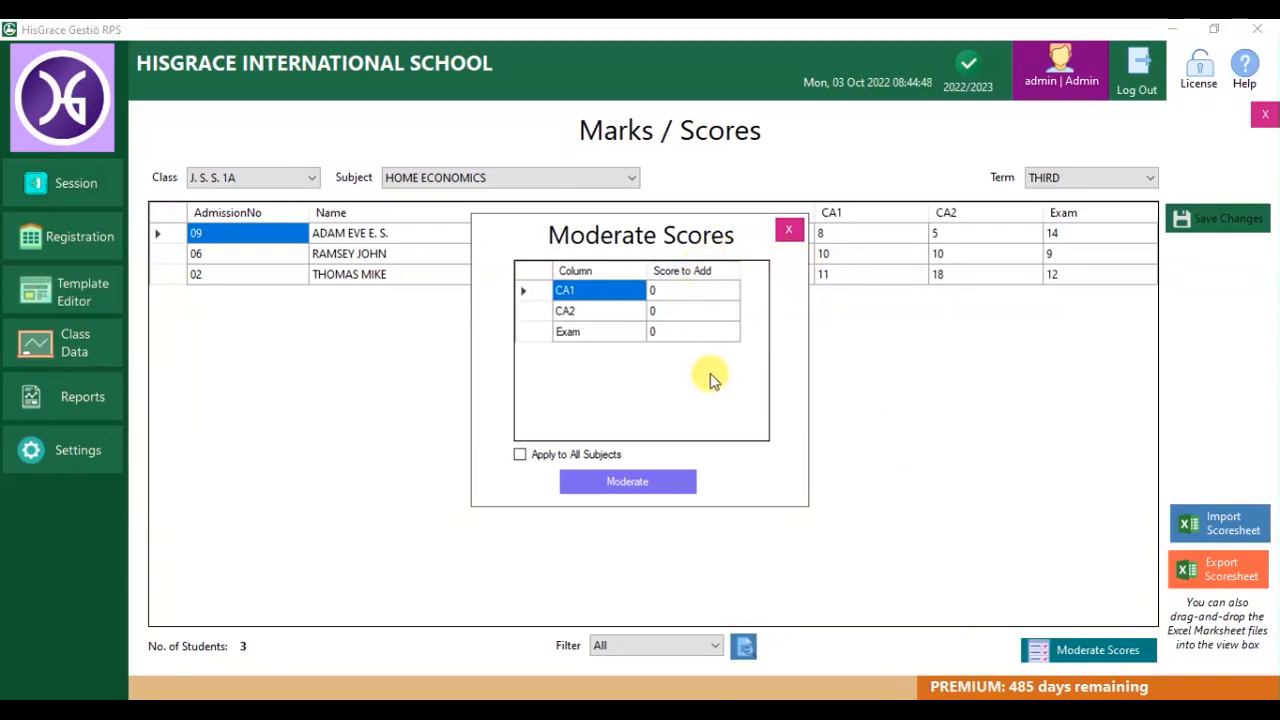
Moderate third-term scores by adding 2 to CA1 and 15 to Exam across all subjects.
click(695, 298)
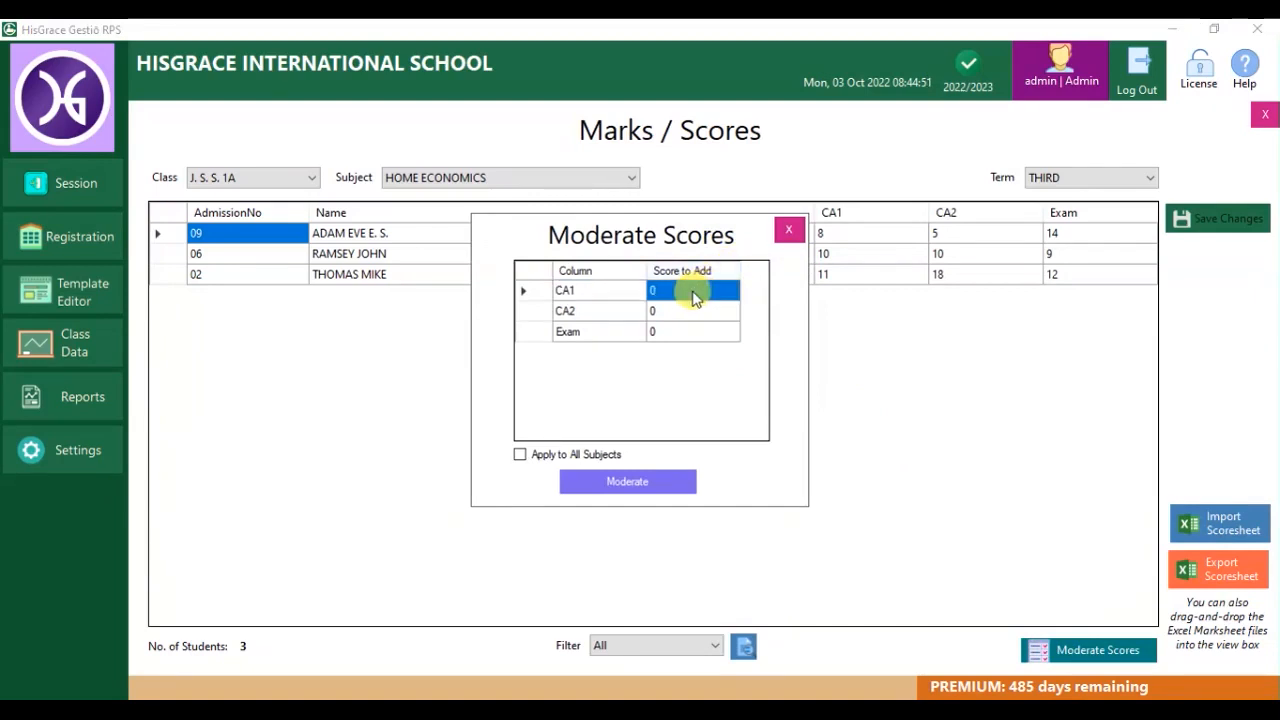
text(2)
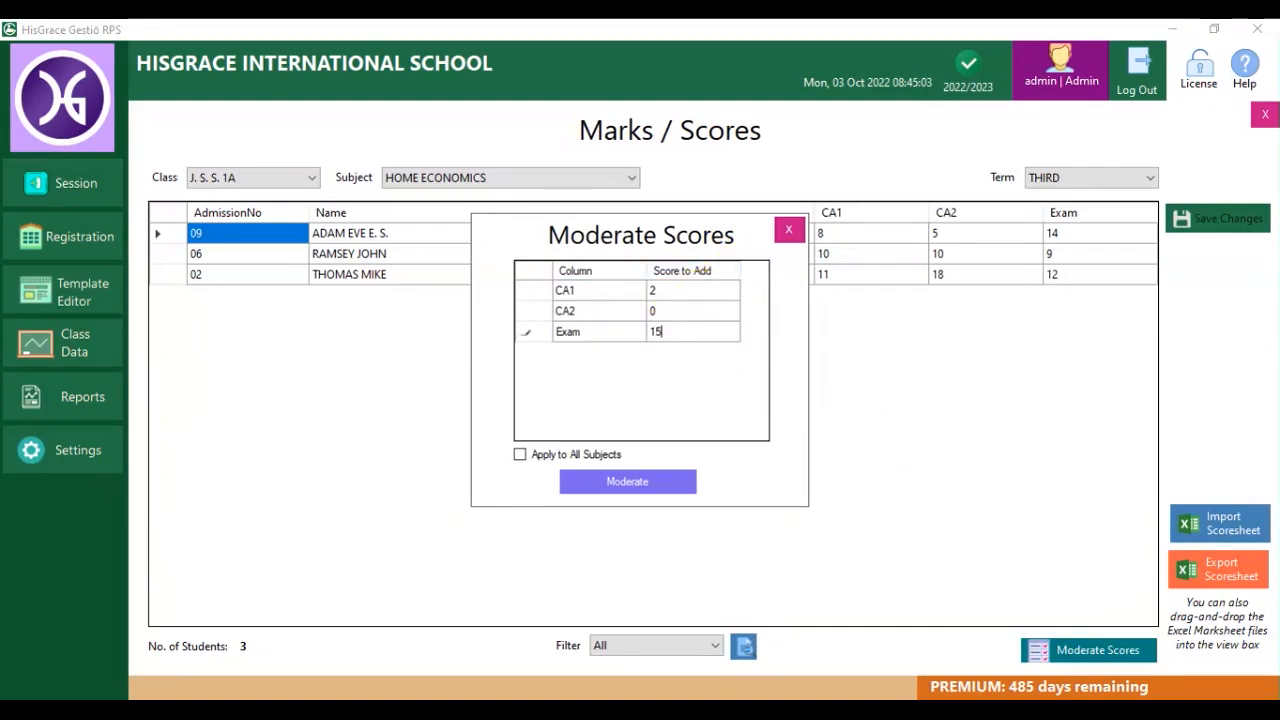
click(677, 313)
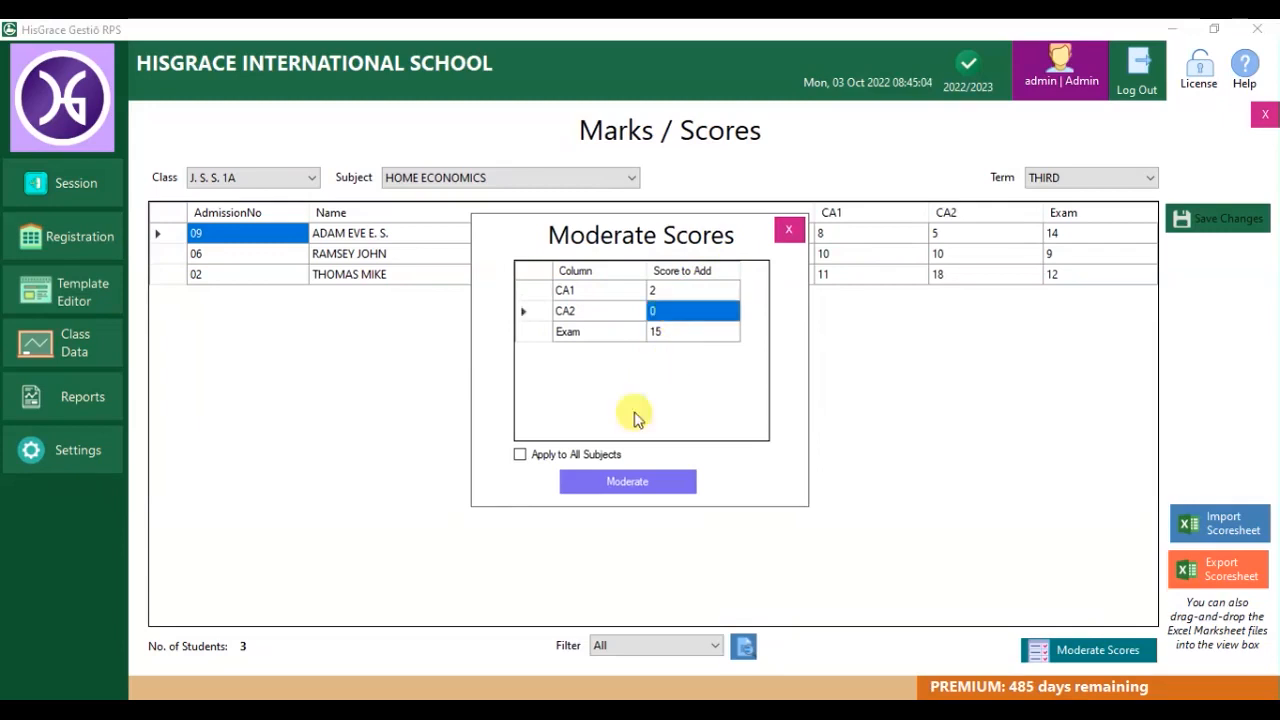
click(585, 459)
click(638, 487)
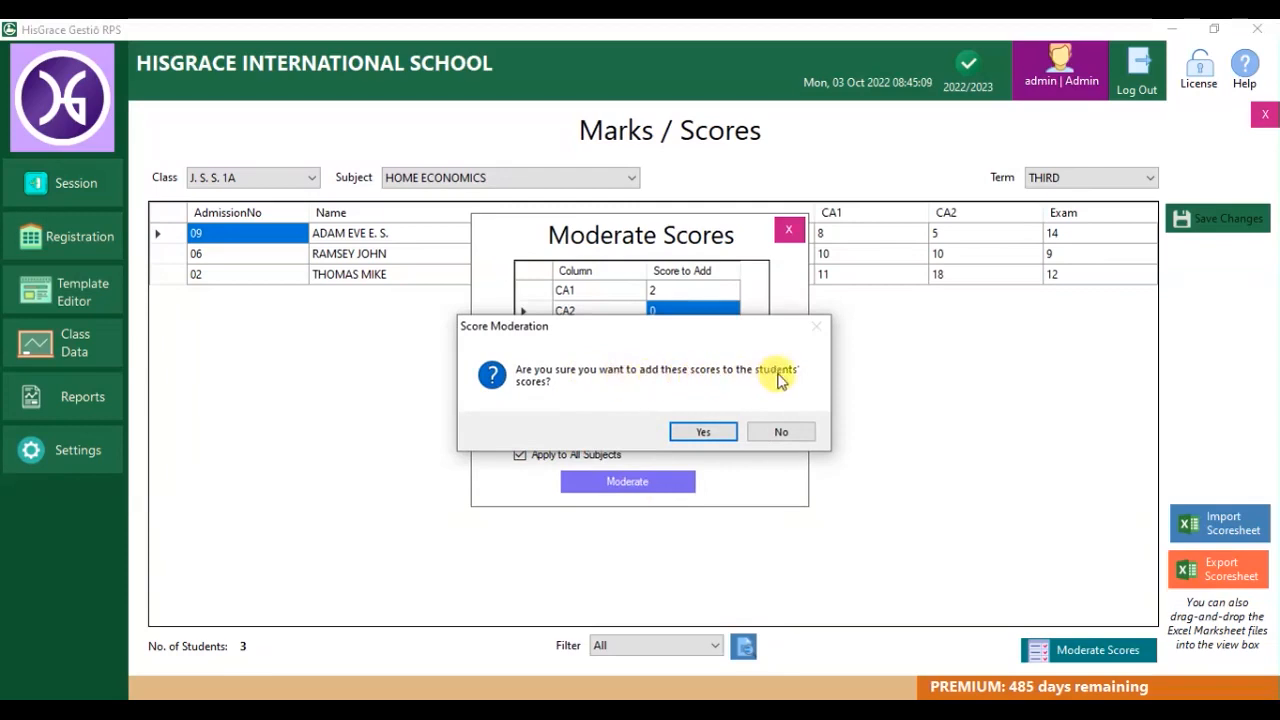
click(703, 432)
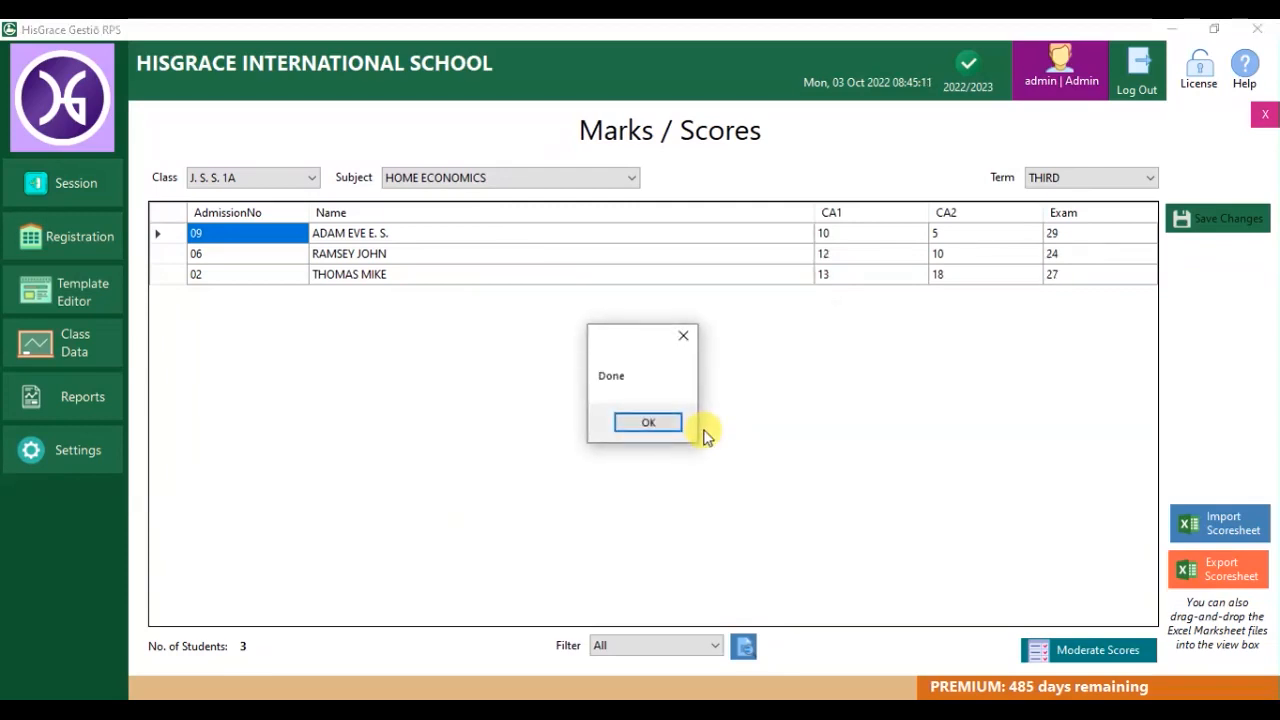
click(657, 430)
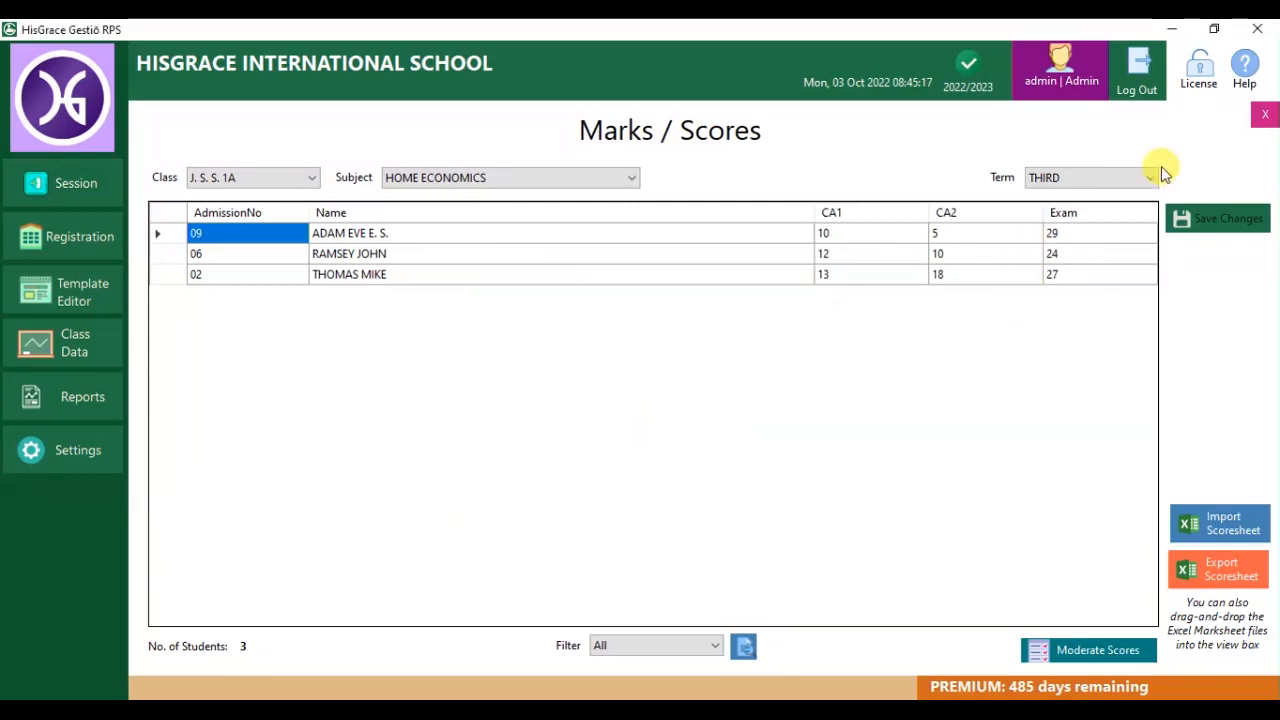
click(1260, 113)
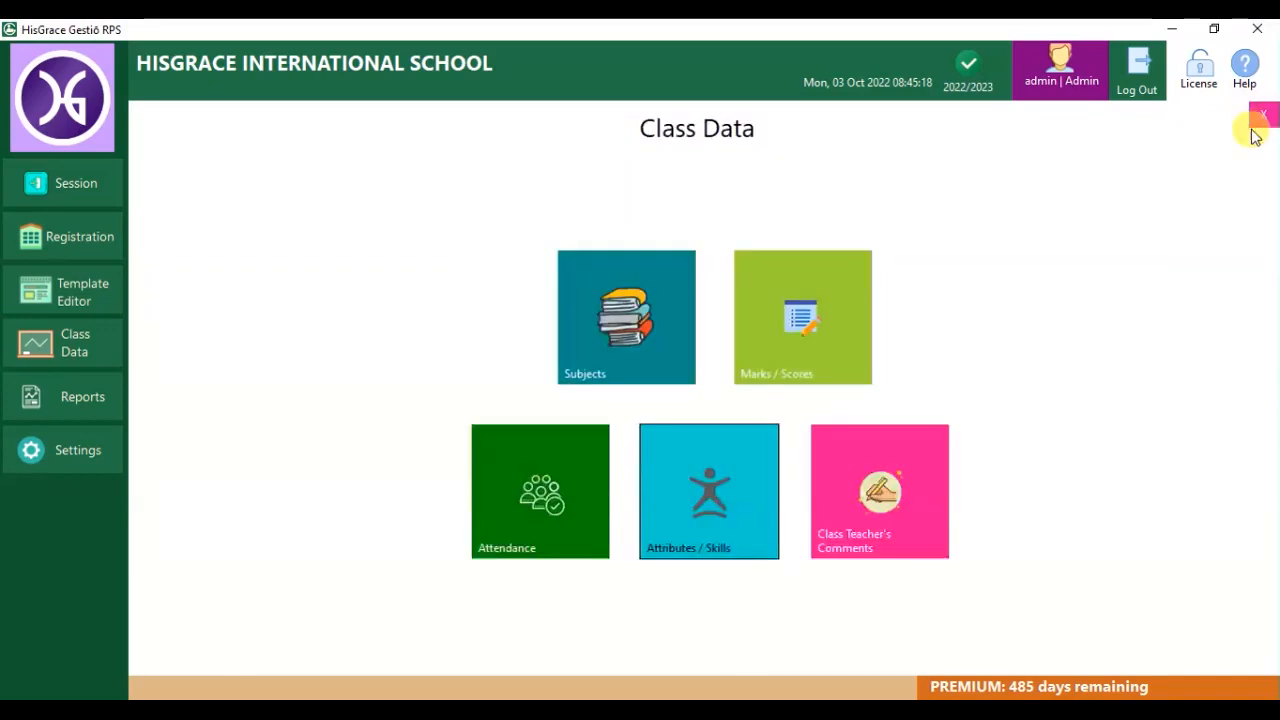
Record and save first-term absences of 2, 0 and 3 for the three students.
click(560, 503)
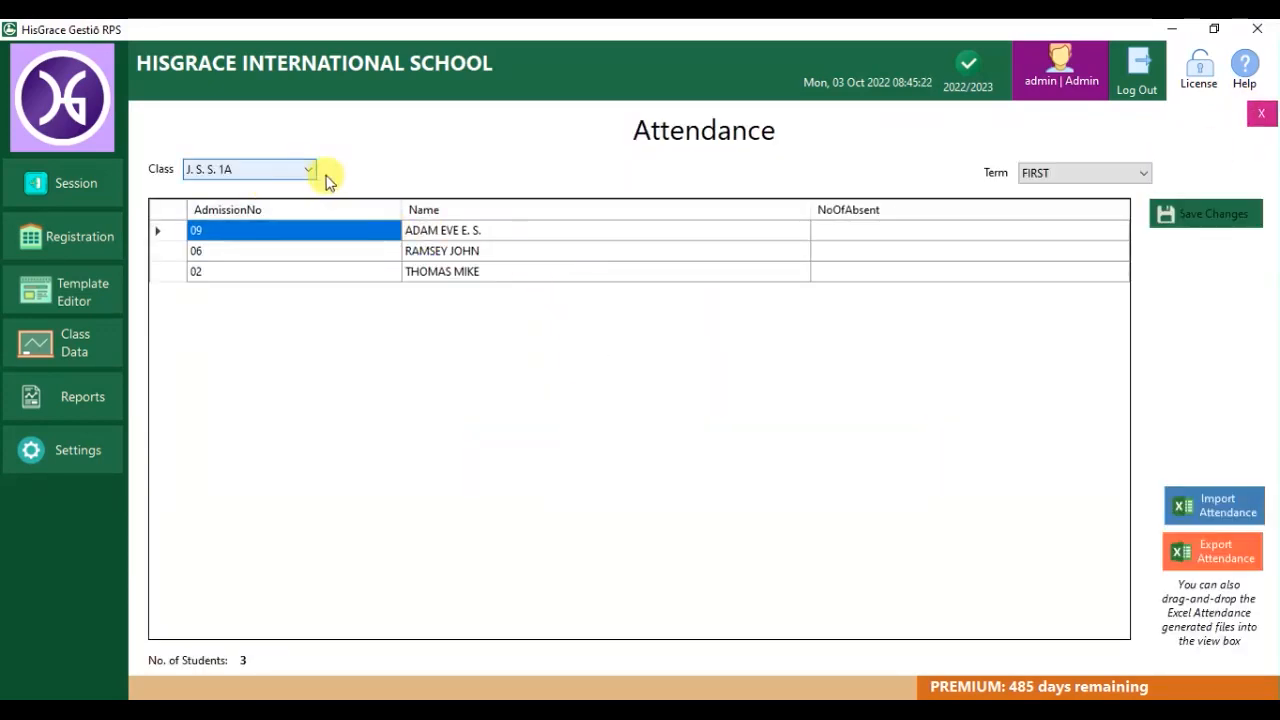
click(872, 231)
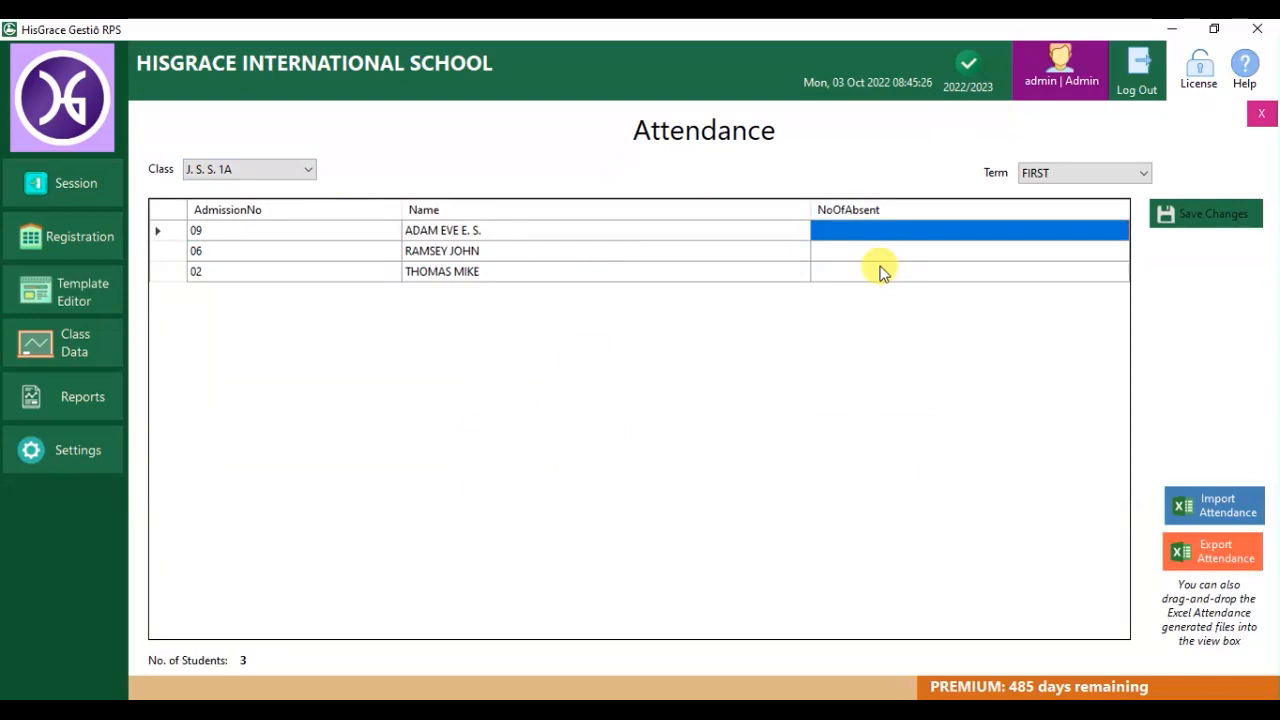
text(2)
key(Return)
text(0)
key(Return)
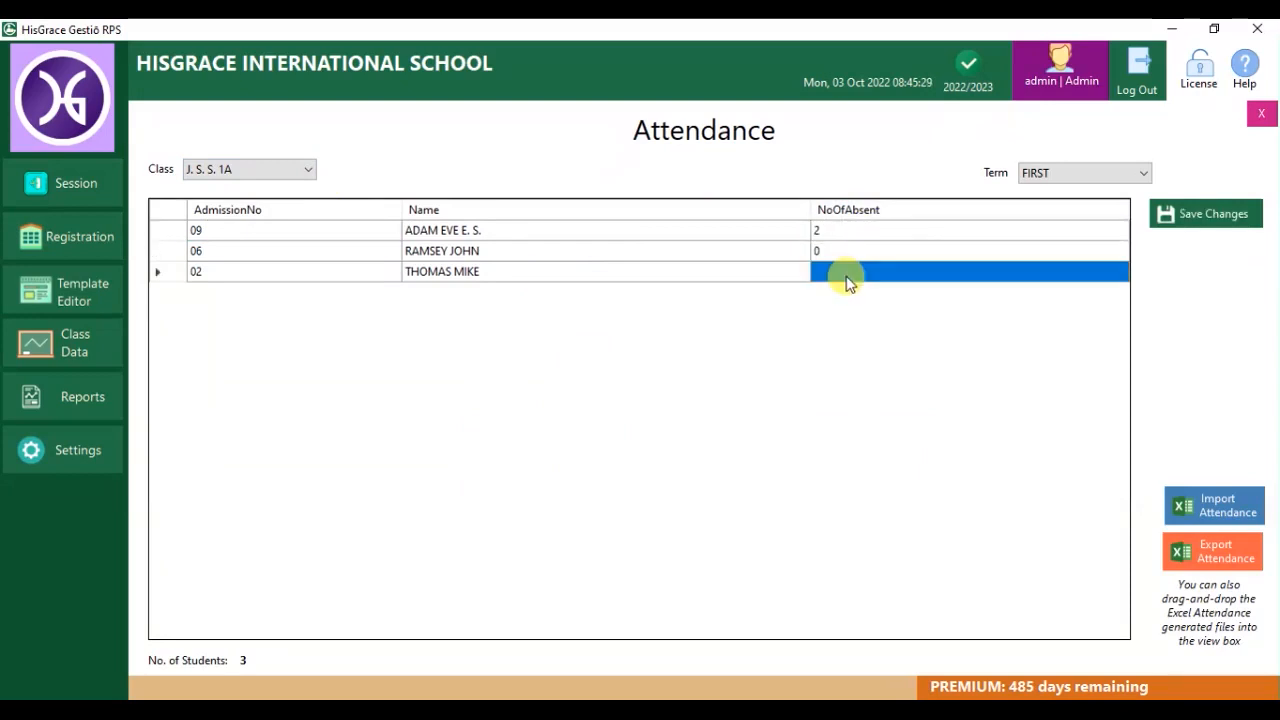
text(3)
click(928, 250)
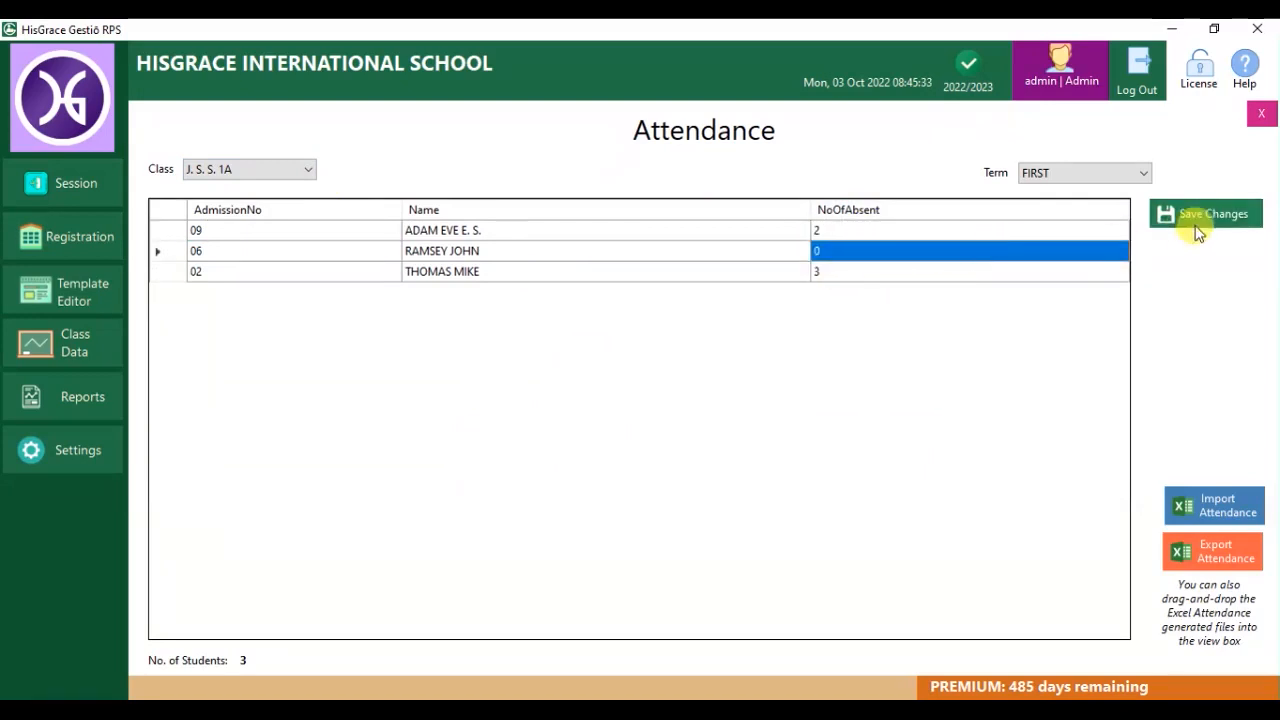
click(1195, 222)
click(675, 432)
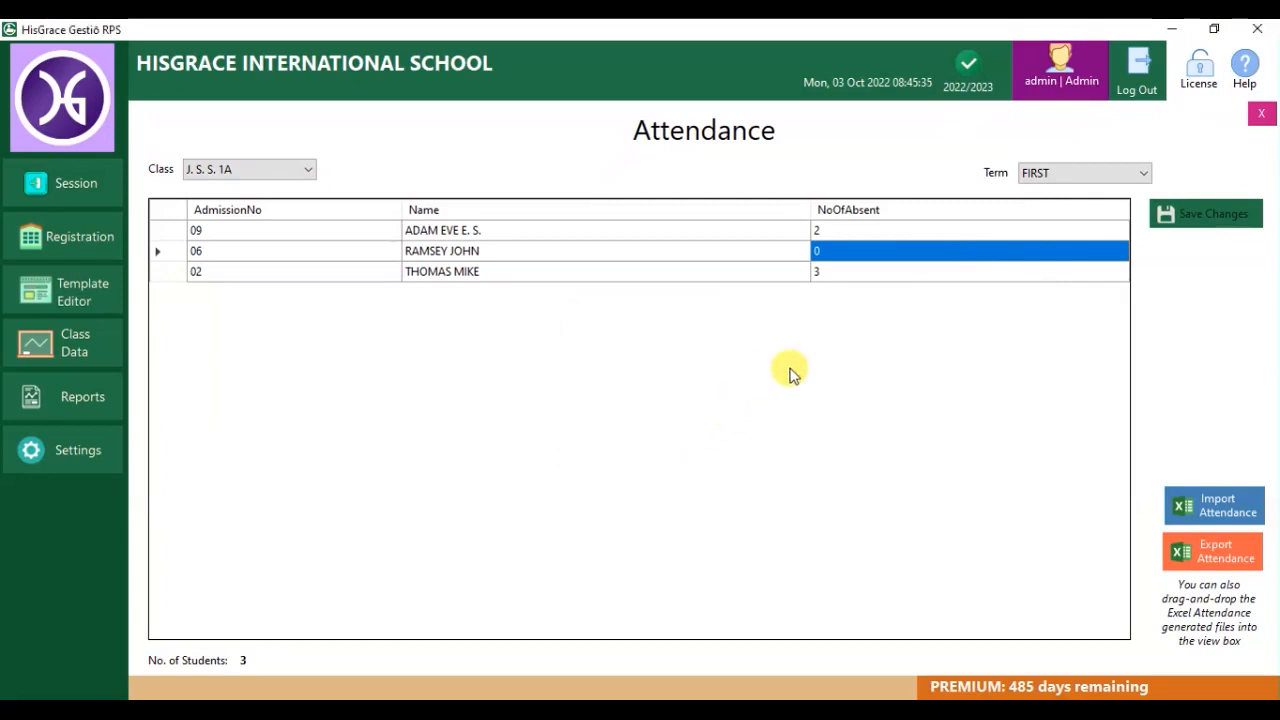
Enter a second-term absence of 1 for the first student and close Attendance.
click(1085, 173)
click(1050, 195)
click(1050, 230)
text(1)
click(1030, 251)
click(1063, 271)
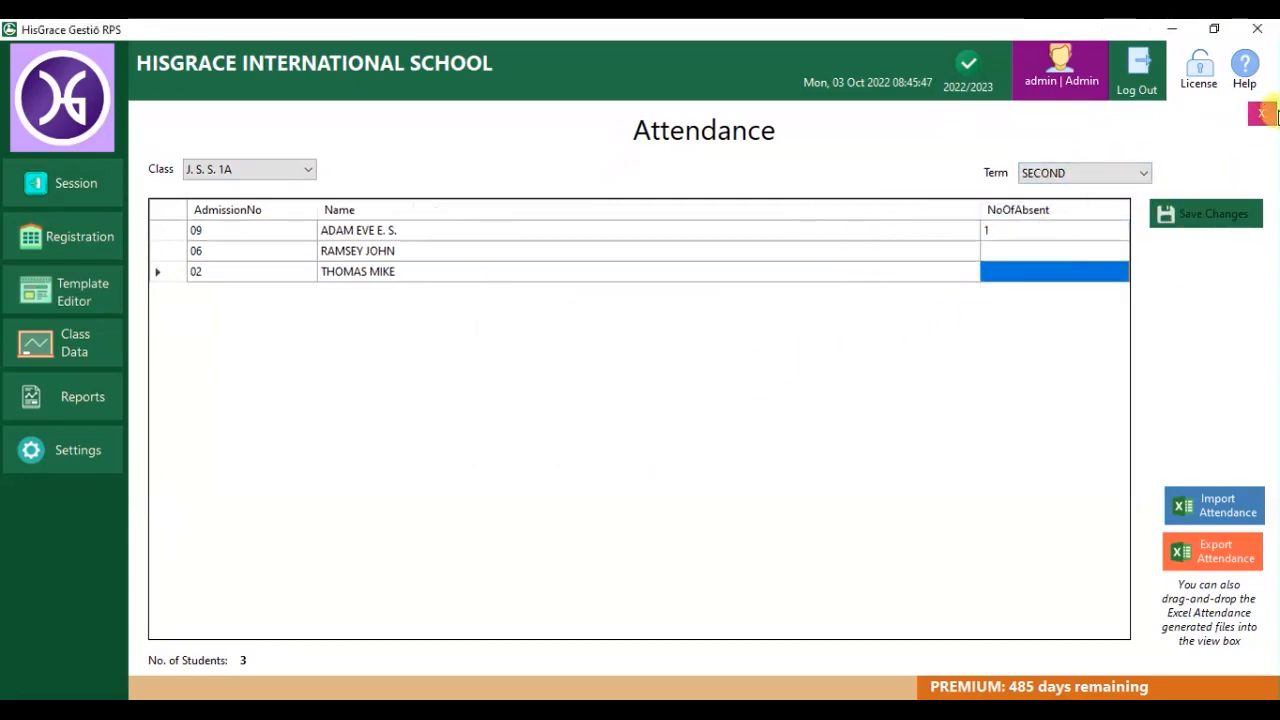
click(1270, 115)
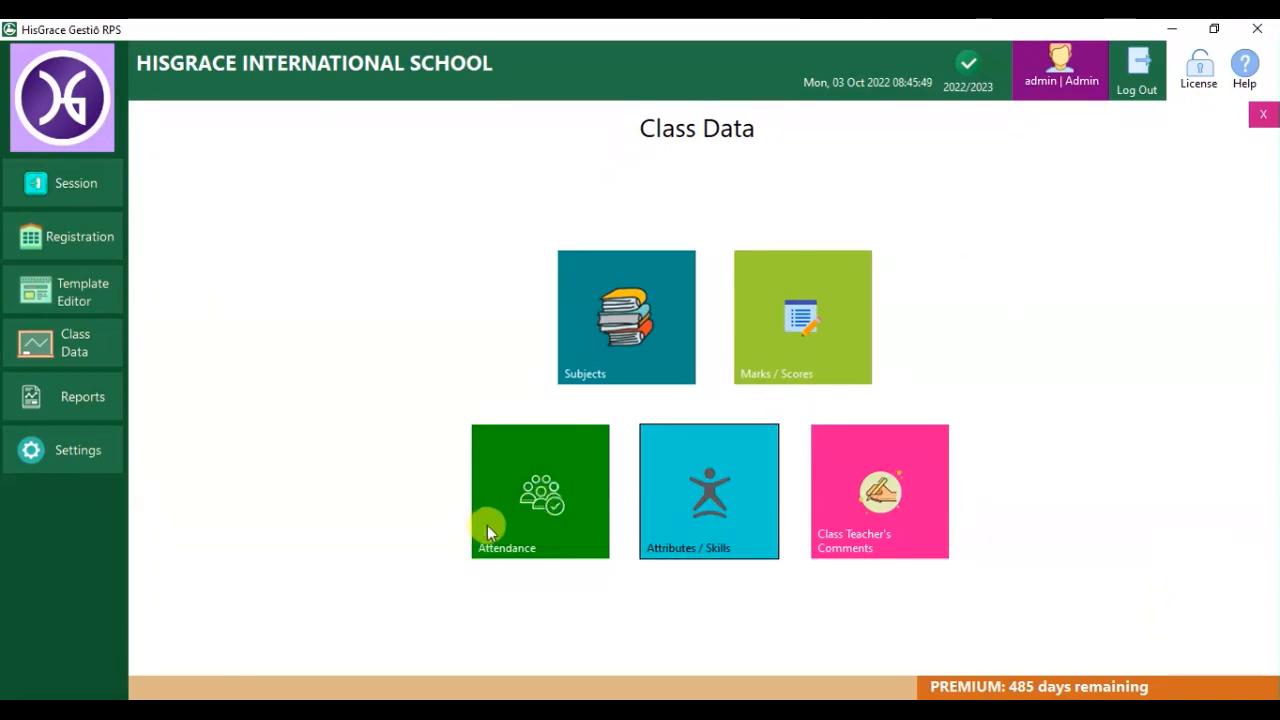
Rate the first student's Obedience 1, Honesty 2, next attribute 4 and Self Control 1.
click(707, 497)
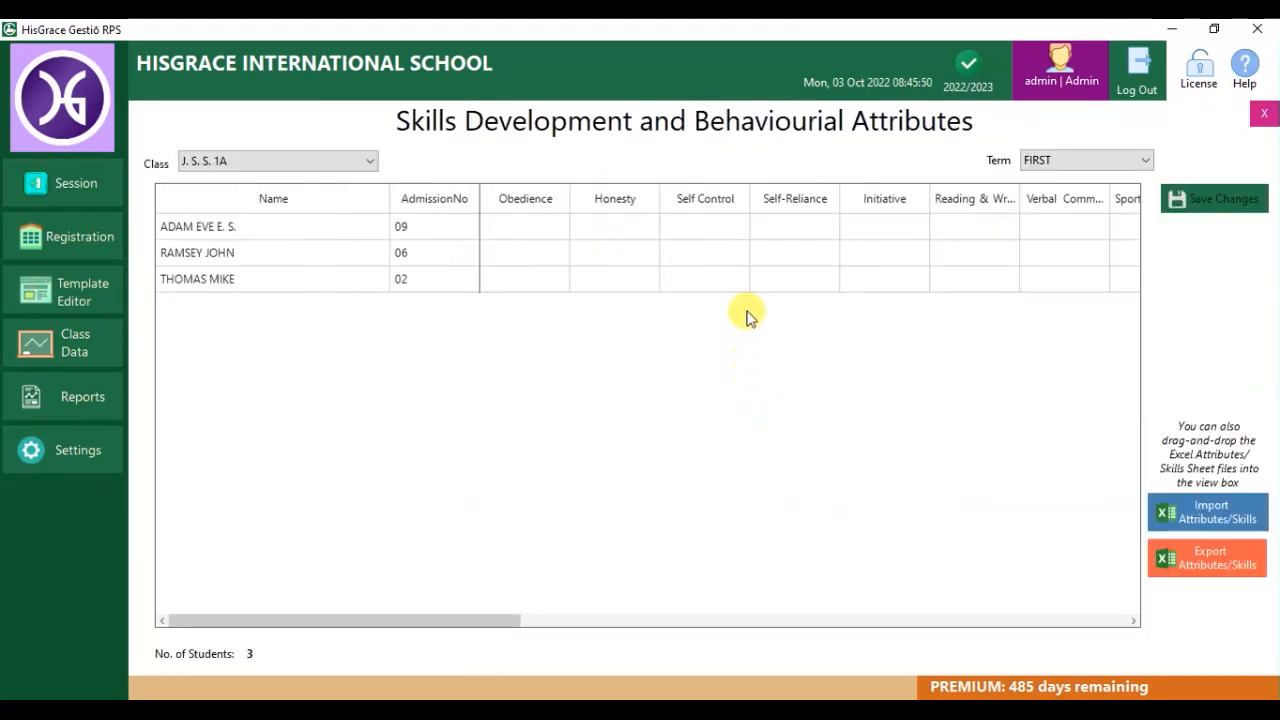
click(528, 227)
text(1)
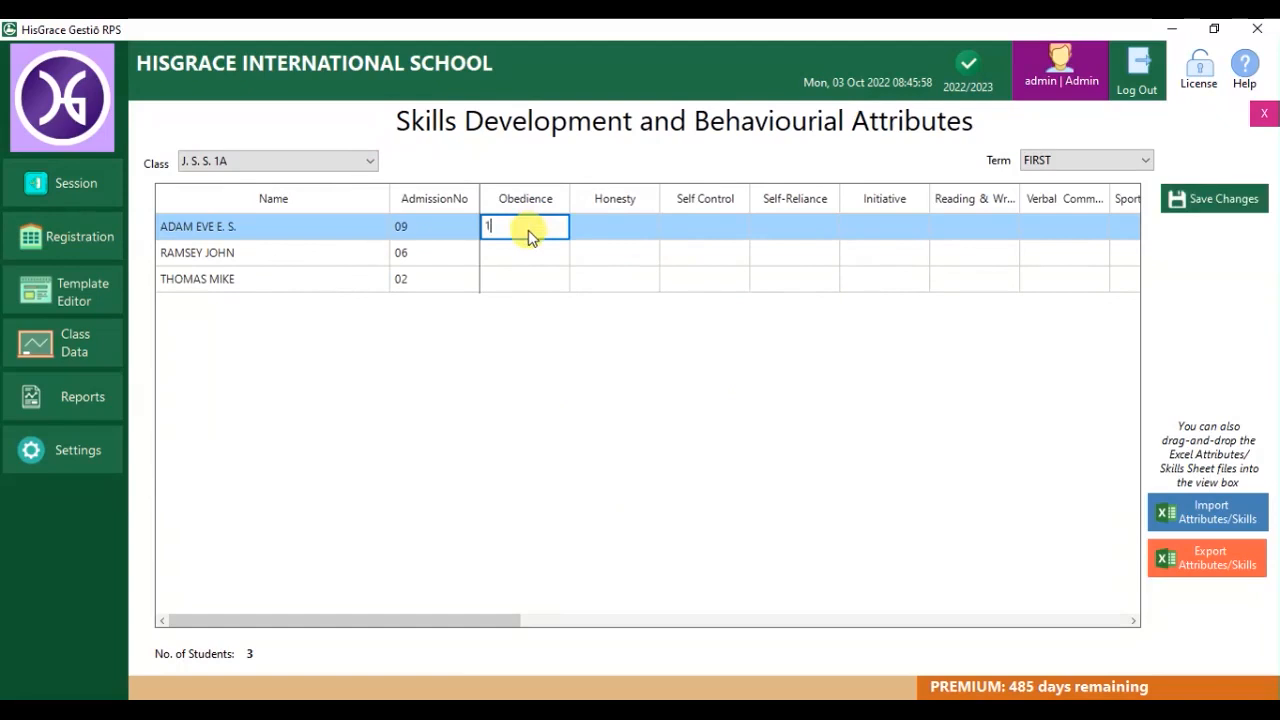
click(594, 230)
text(2)
click(708, 231)
text(4)
click(781, 230)
text(1)
click(867, 230)
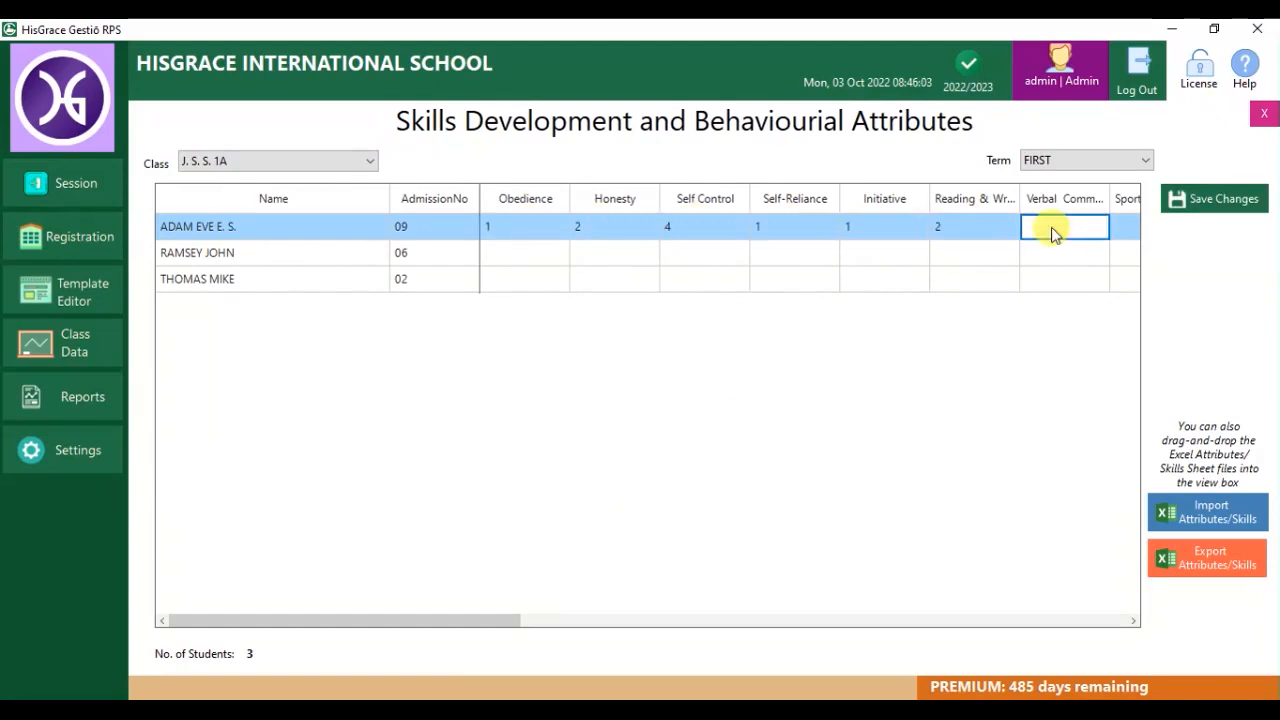
Enter the second student's ratings of 2, 4, 3, 1, 1 and 5 across the row.
click(540, 255)
text(2)
click(635, 254)
text(4)
click(722, 255)
drag(708, 255, 640, 254)
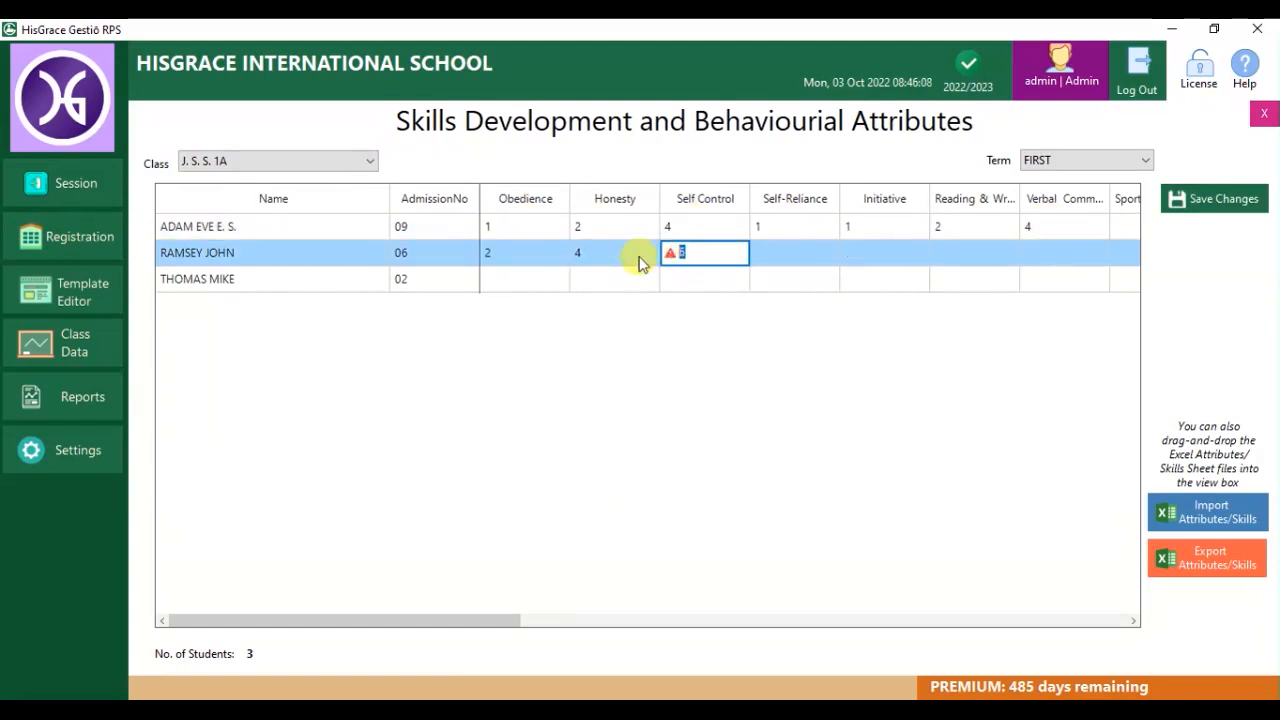
click(770, 257)
text(3)
click(883, 253)
text(1)
click(990, 251)
text(1)
click(1052, 254)
text(5)
Enter the third student's ratings, including Self-Reliance 2 and Self Control 1.
click(1046, 279)
text(5)
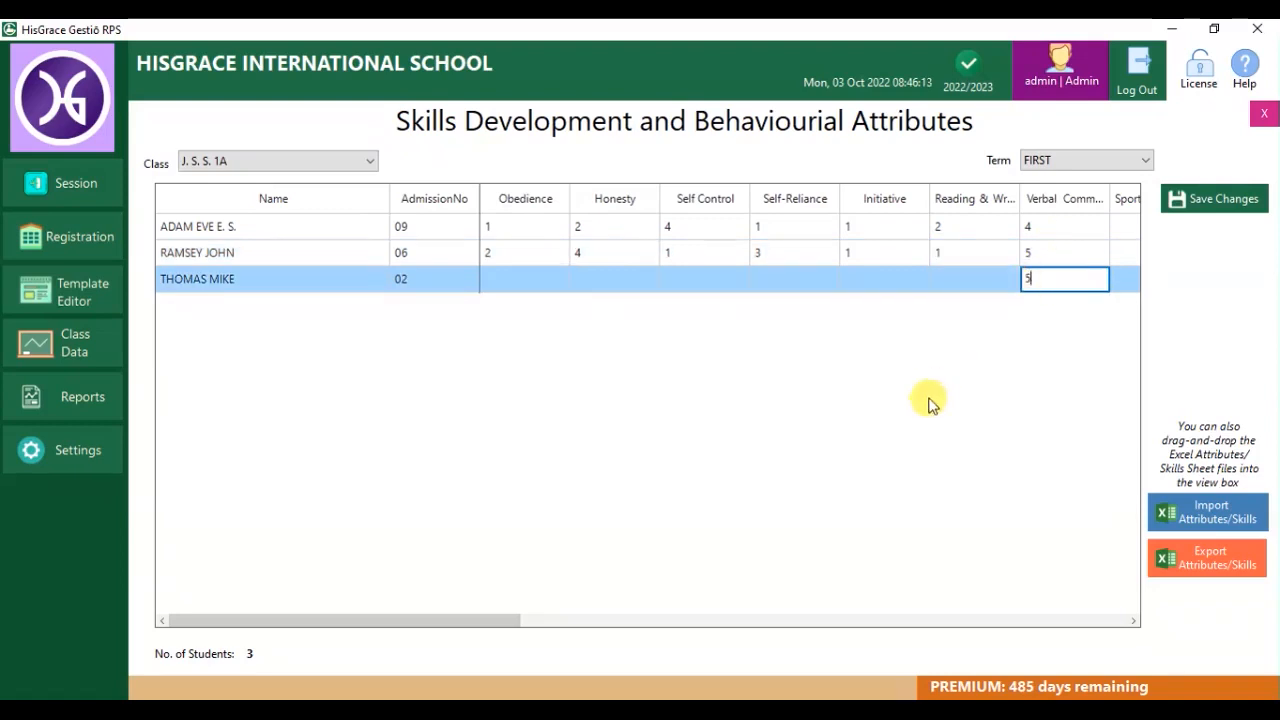
text(2)
click(824, 286)
text(2)
click(680, 288)
text(2)
click(579, 284)
text(1)
drag(475, 620, 682, 612)
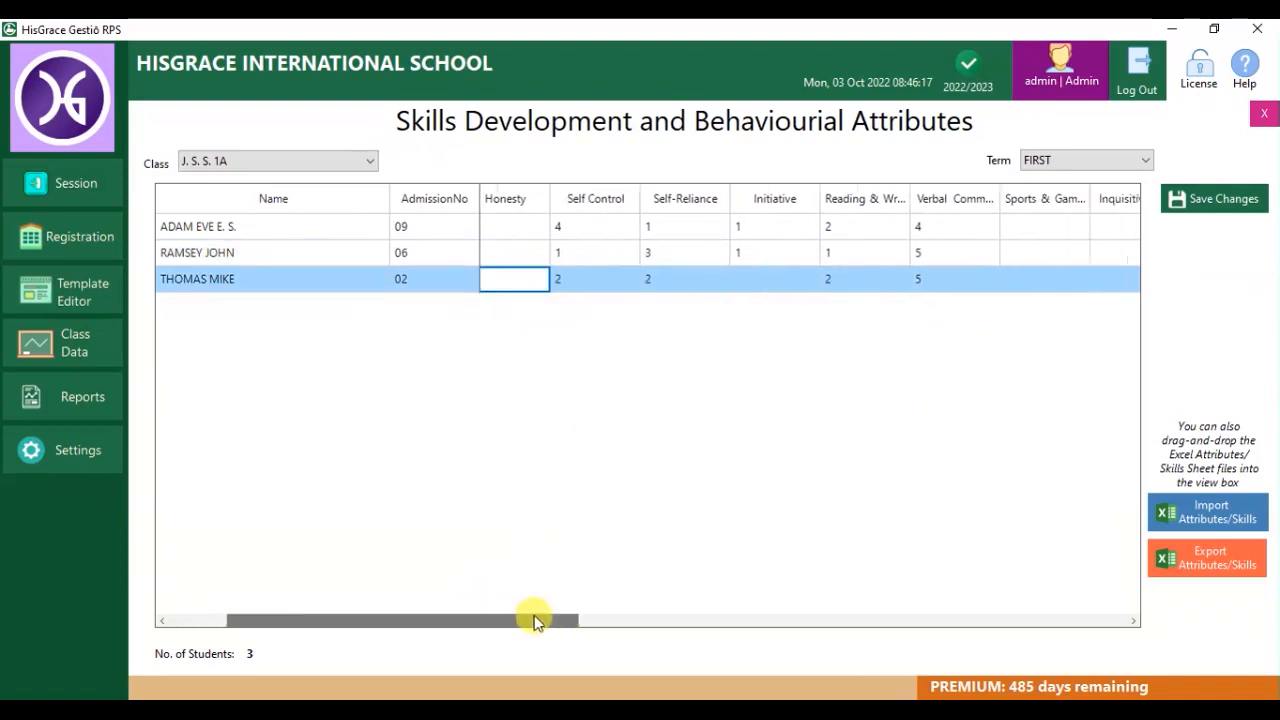
Add first-student sports 1 and consideration 2, second-student Dexterity 2, and save the ratings.
click(765, 226)
text(1)
click(856, 227)
text(1)
click(1045, 225)
text(1)
click(1112, 227)
text(2)
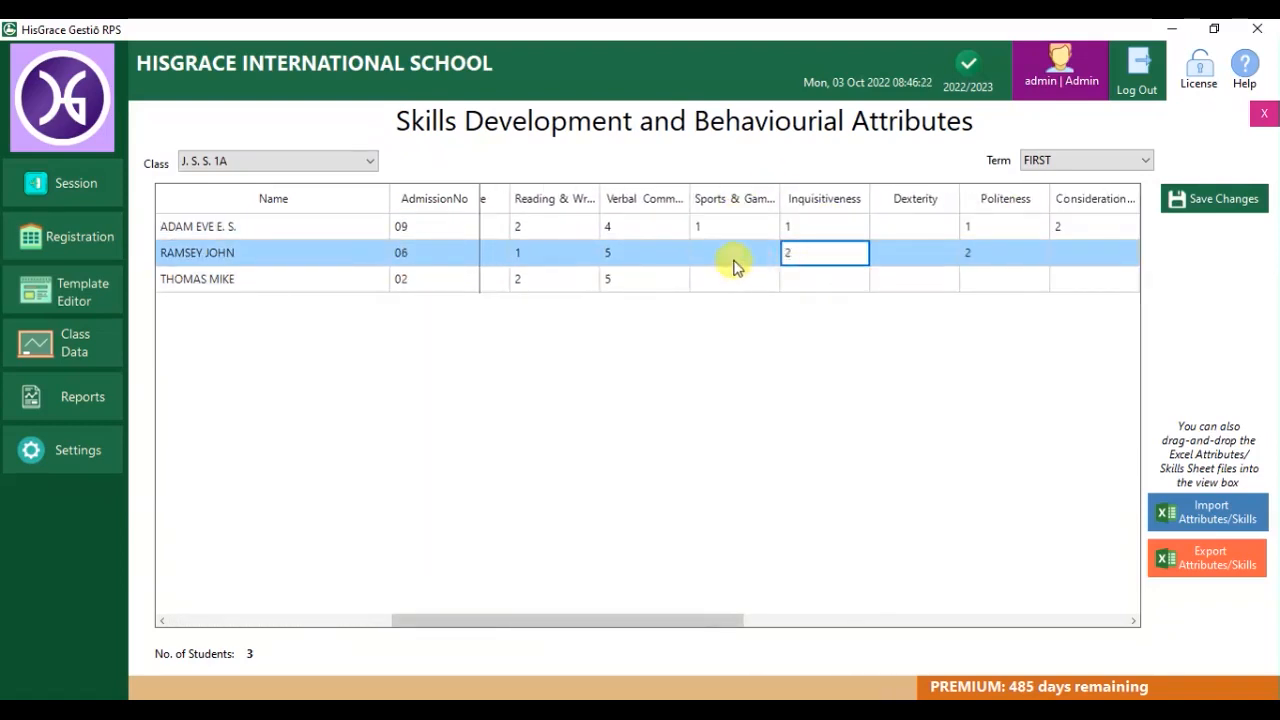
click(897, 256)
text(2)
click(1211, 198)
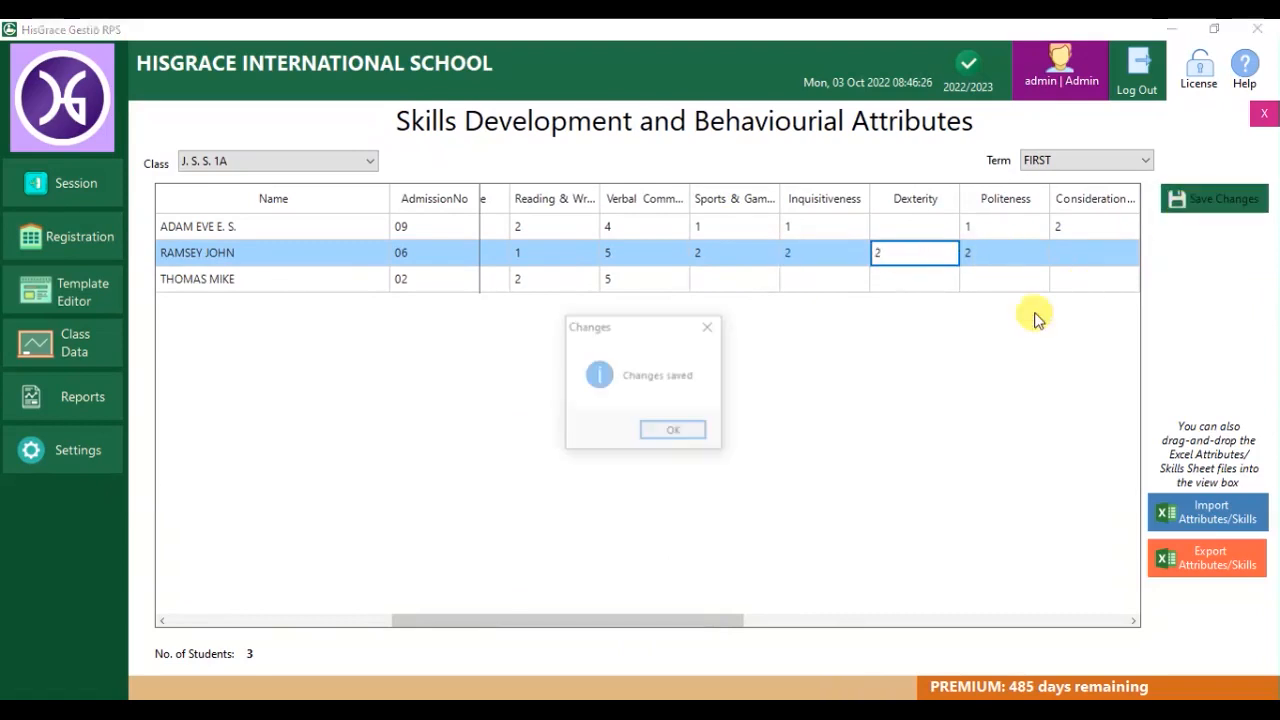
click(703, 436)
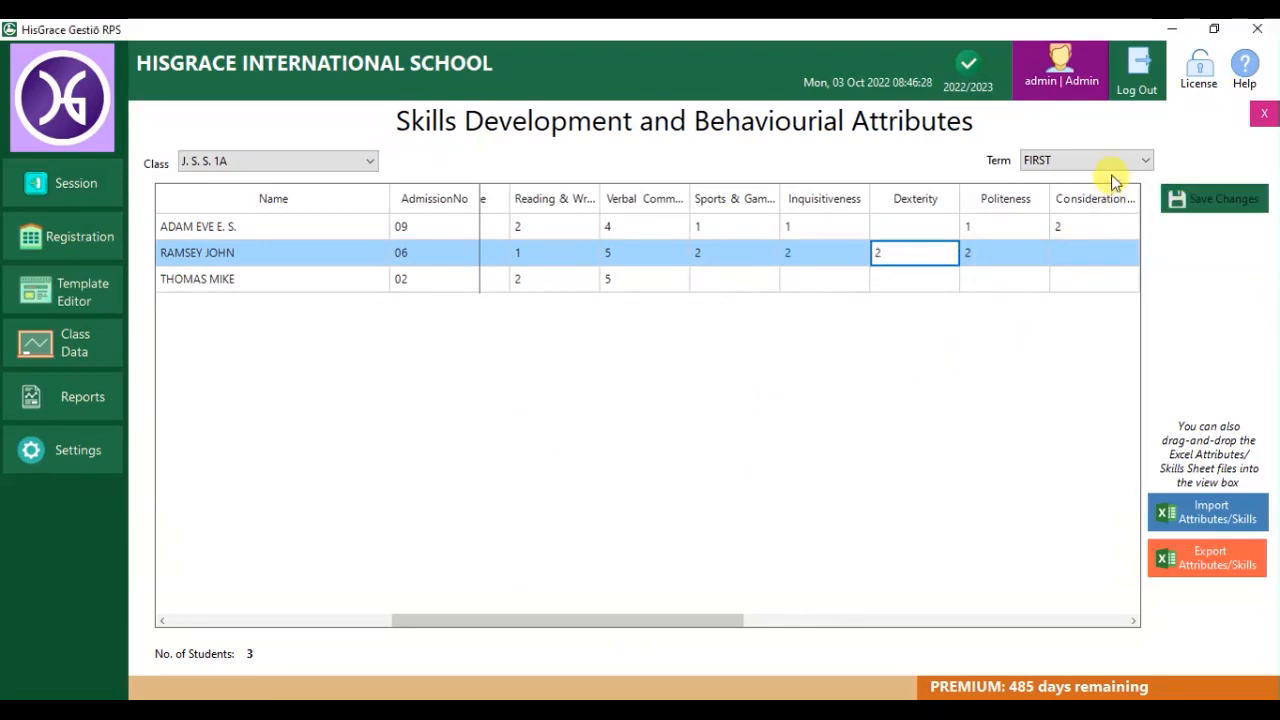
Enter class teacher's comments for the first two students, correcting a typo in the first.
click(1263, 116)
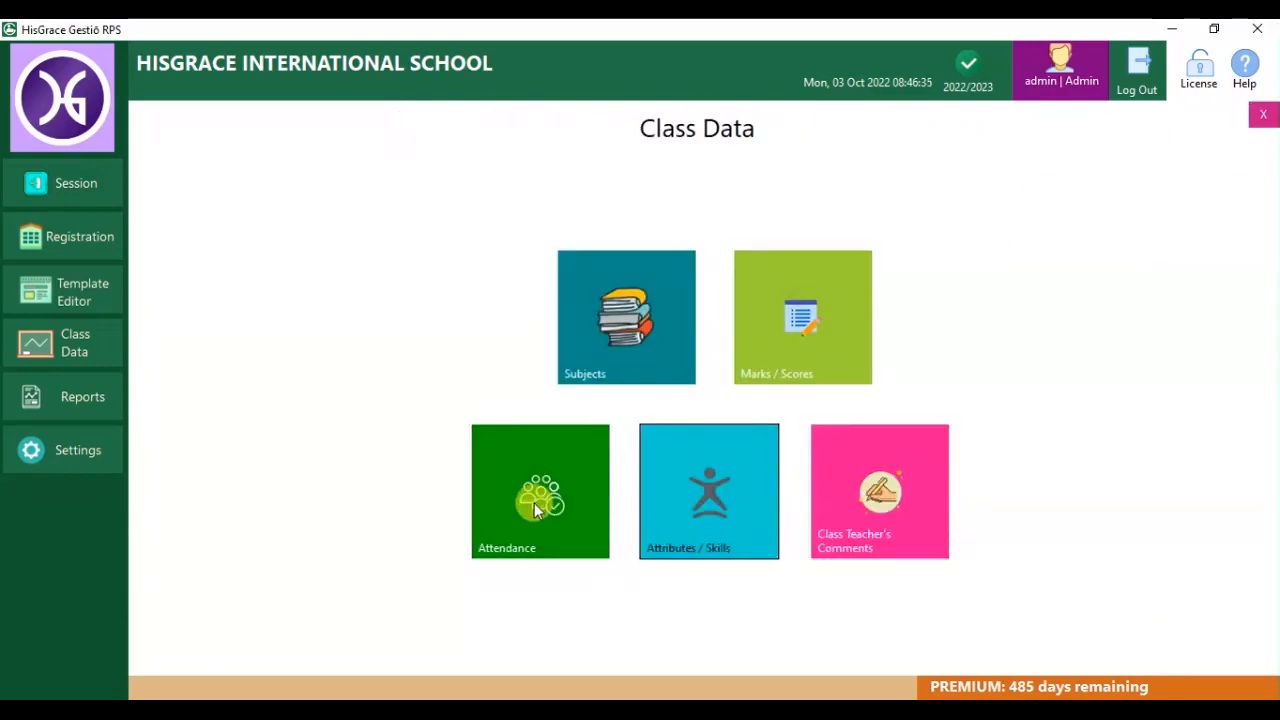
click(822, 491)
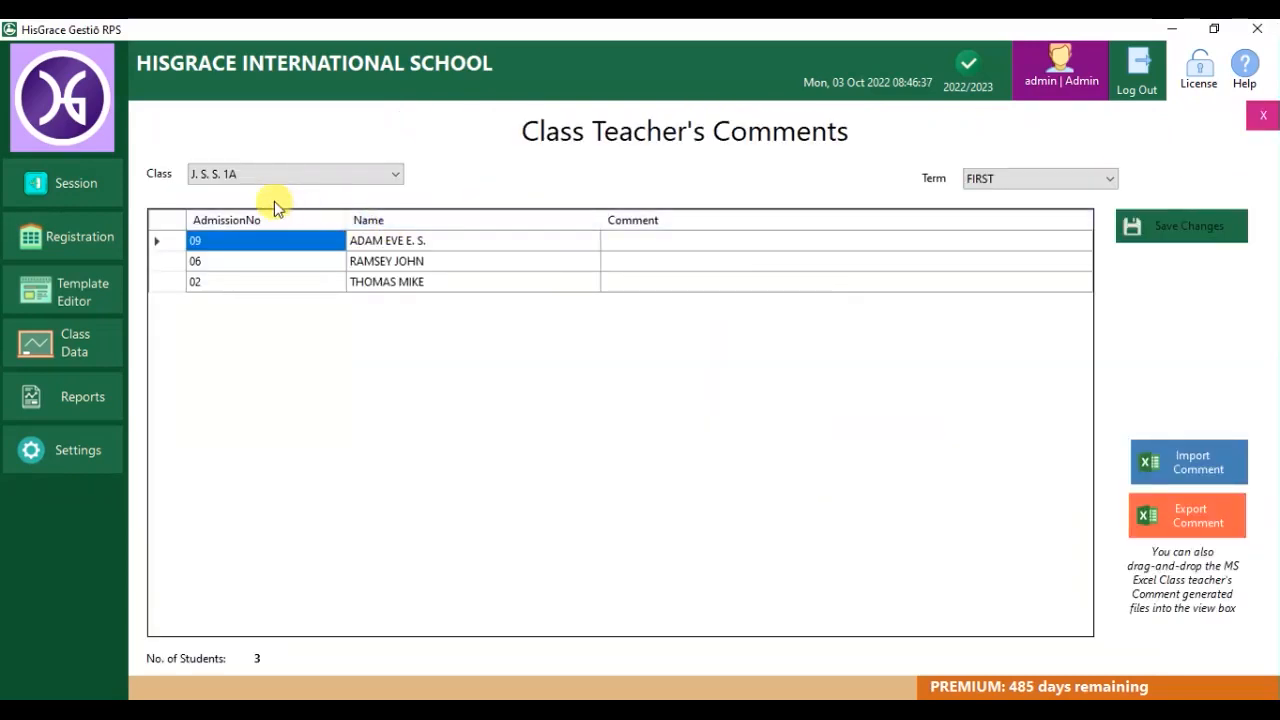
click(722, 250)
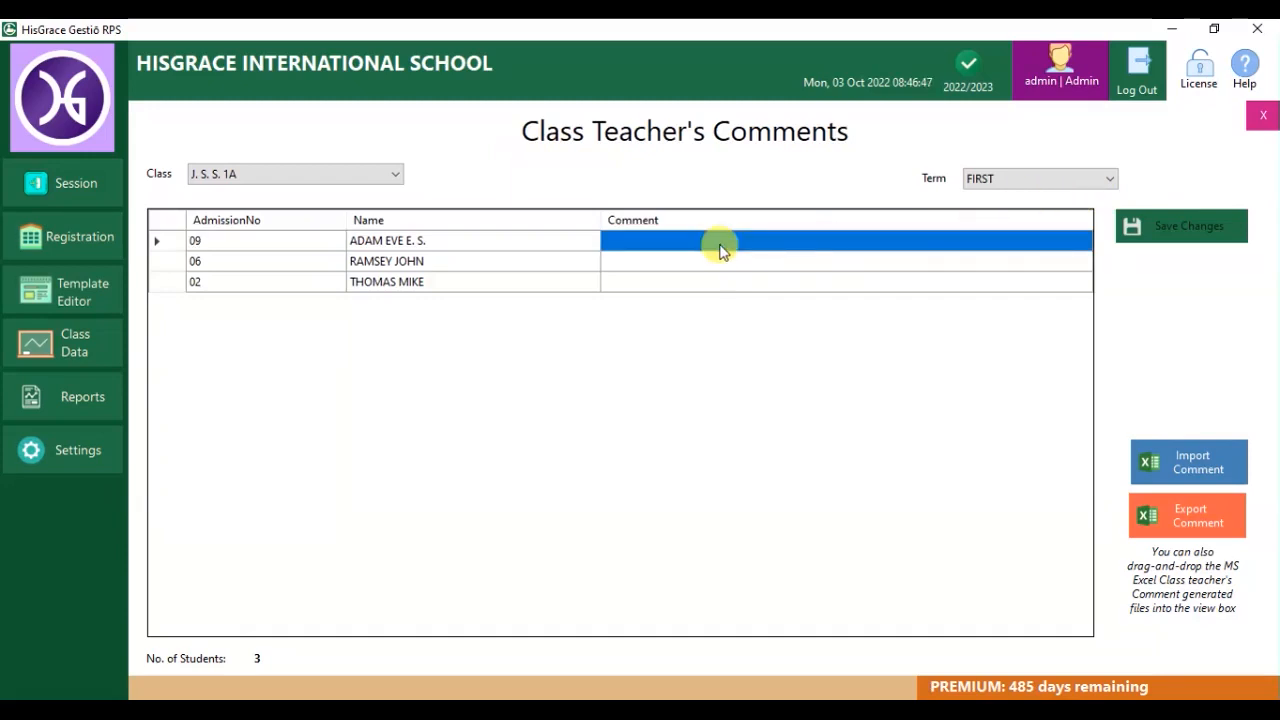
text(eVE)
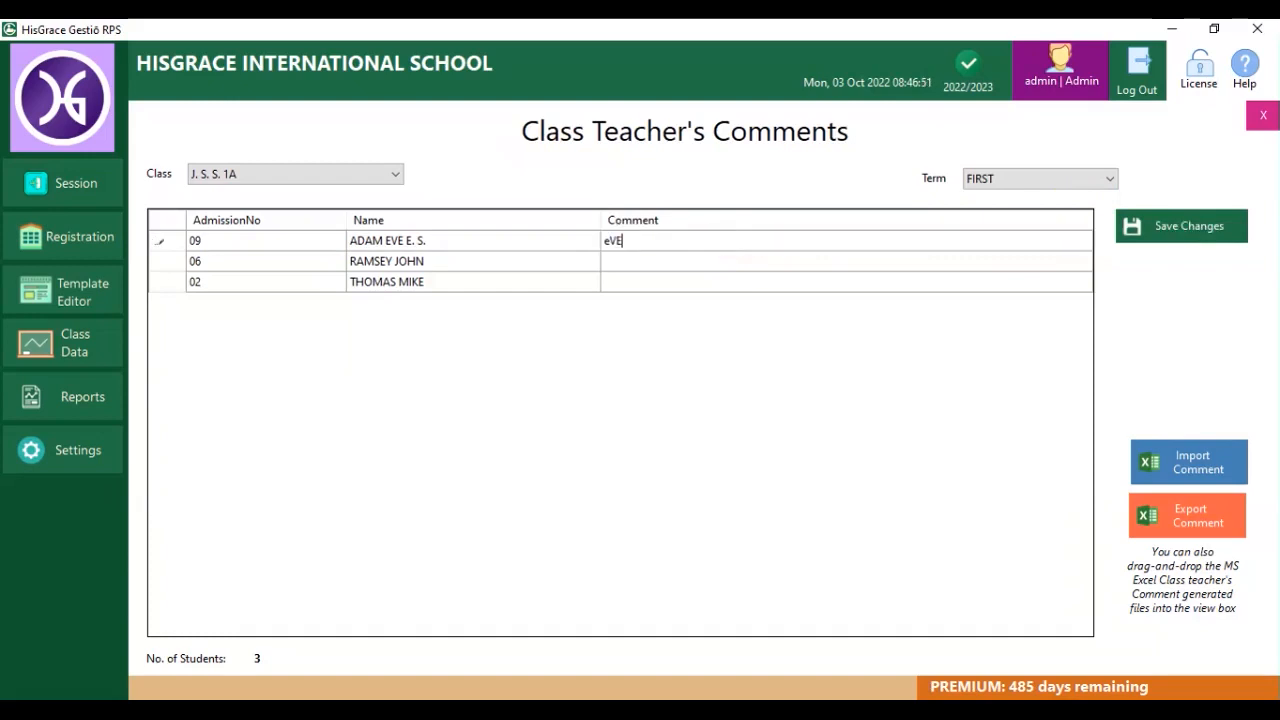
key(Return)
double_click(706, 240)
text(h)
key(Return)
text(John)
key(Return)
Comment 'He is very serious' for the third student and save the comments.
click(693, 285)
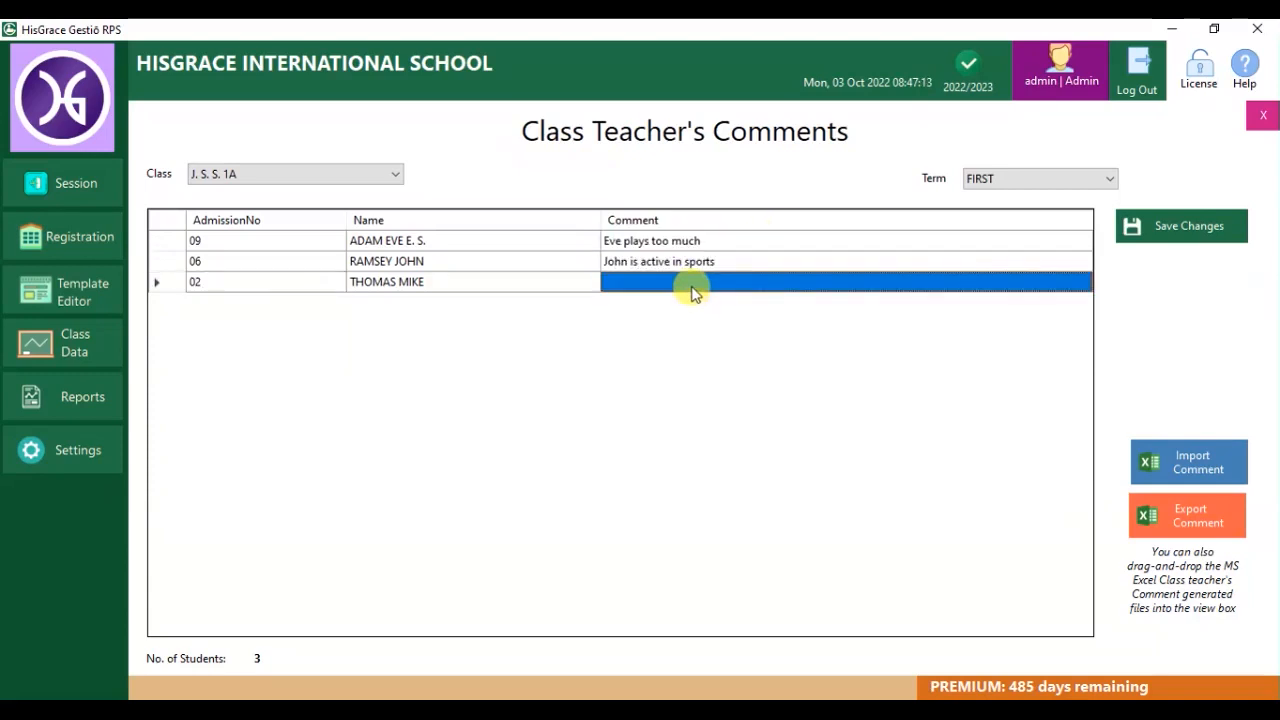
text(He is very serious)
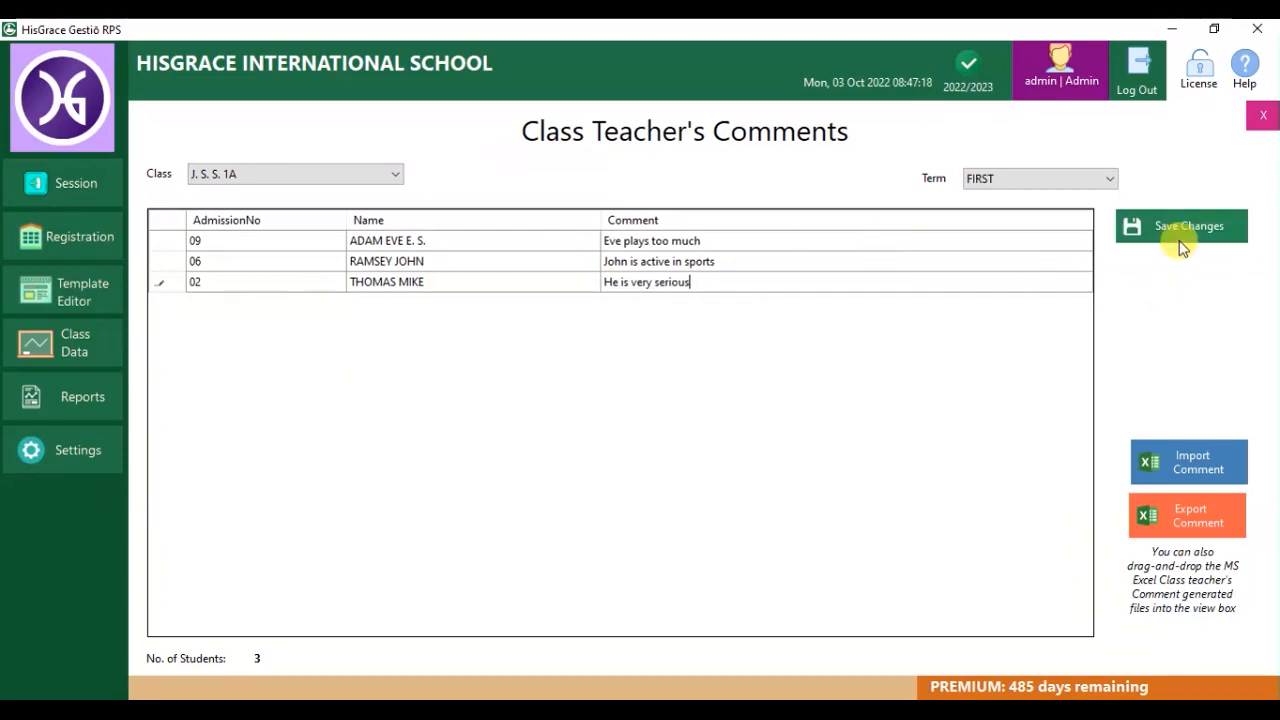
click(1176, 232)
click(666, 436)
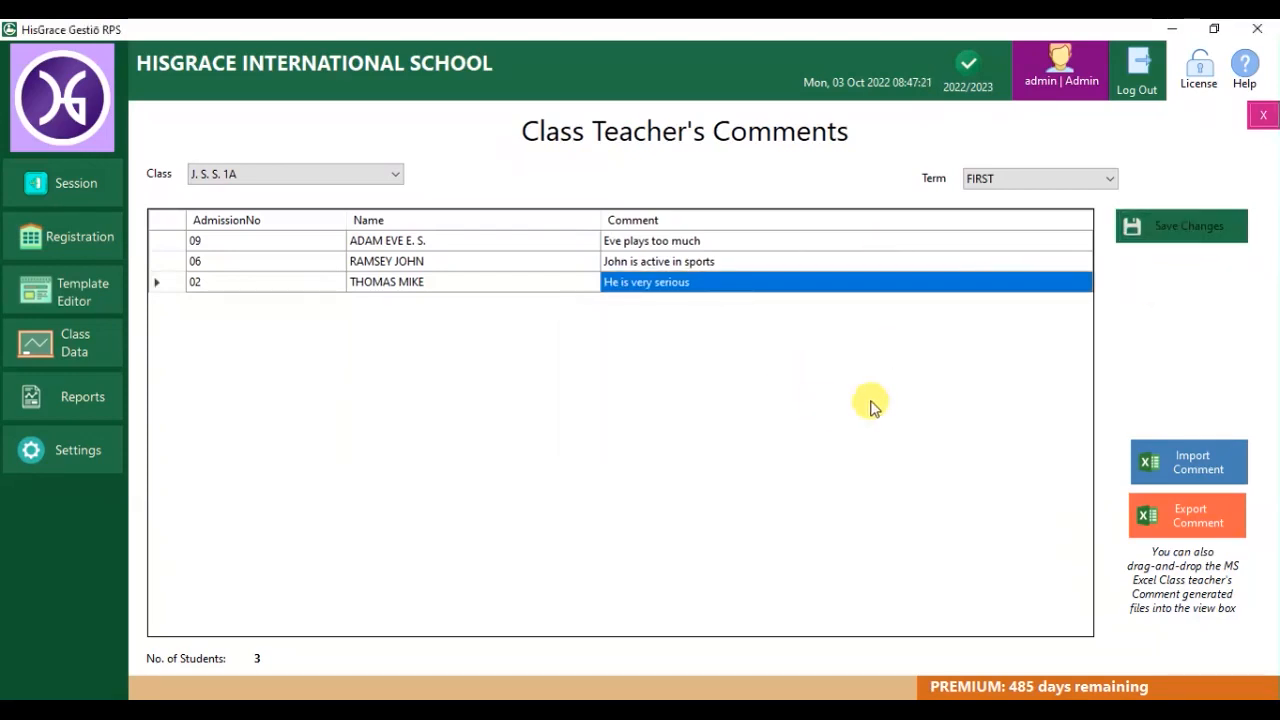
click(1262, 115)
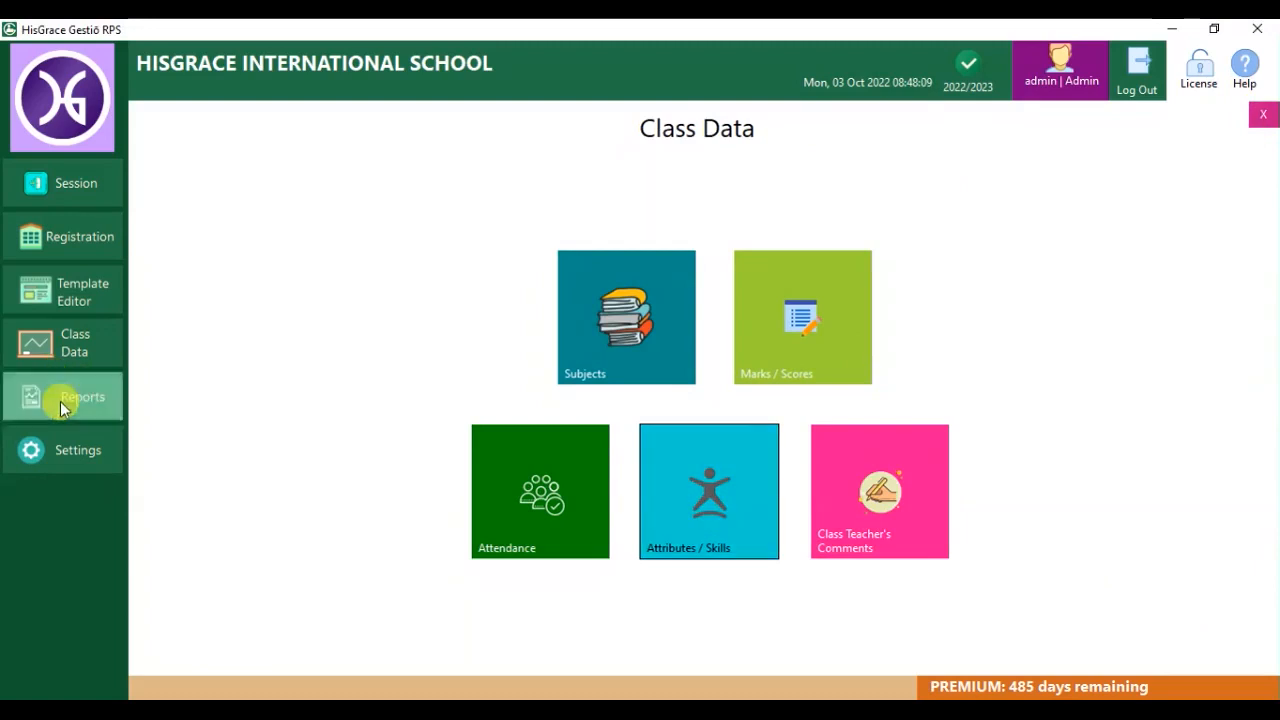
Preview the first student's FIRST-term report sheet for J. S. S. 1A.
click(60, 401)
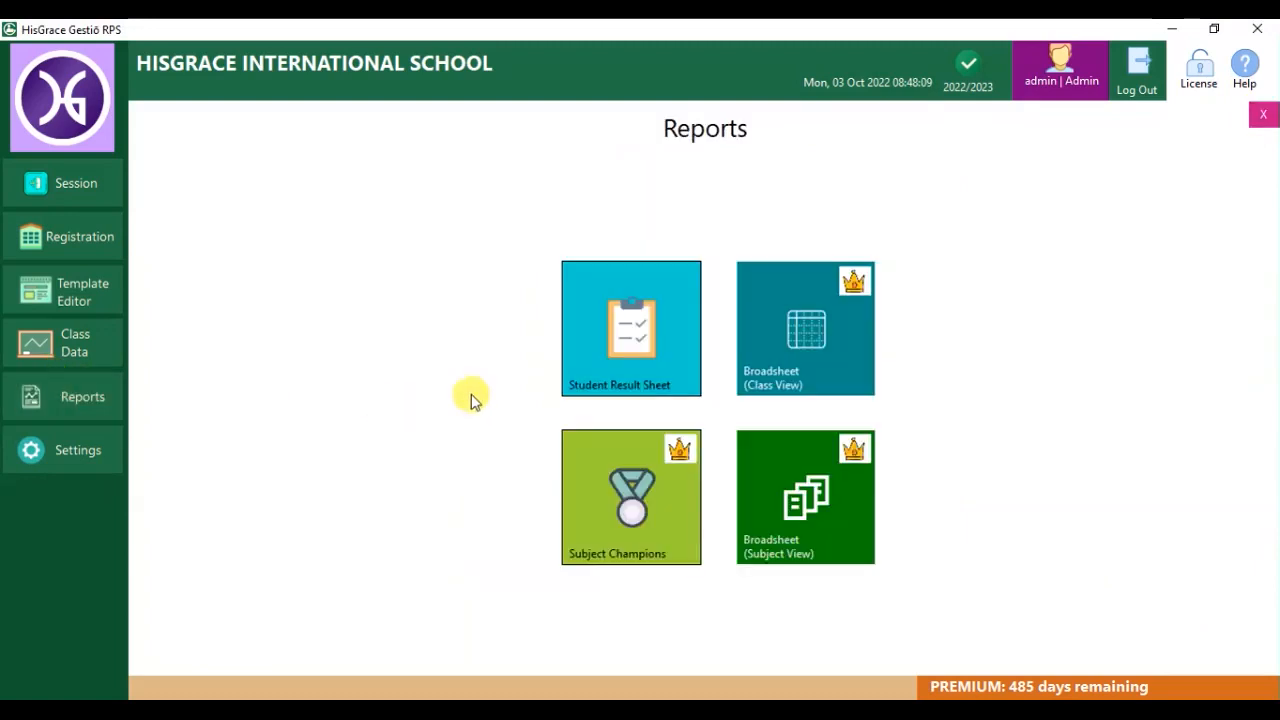
click(657, 330)
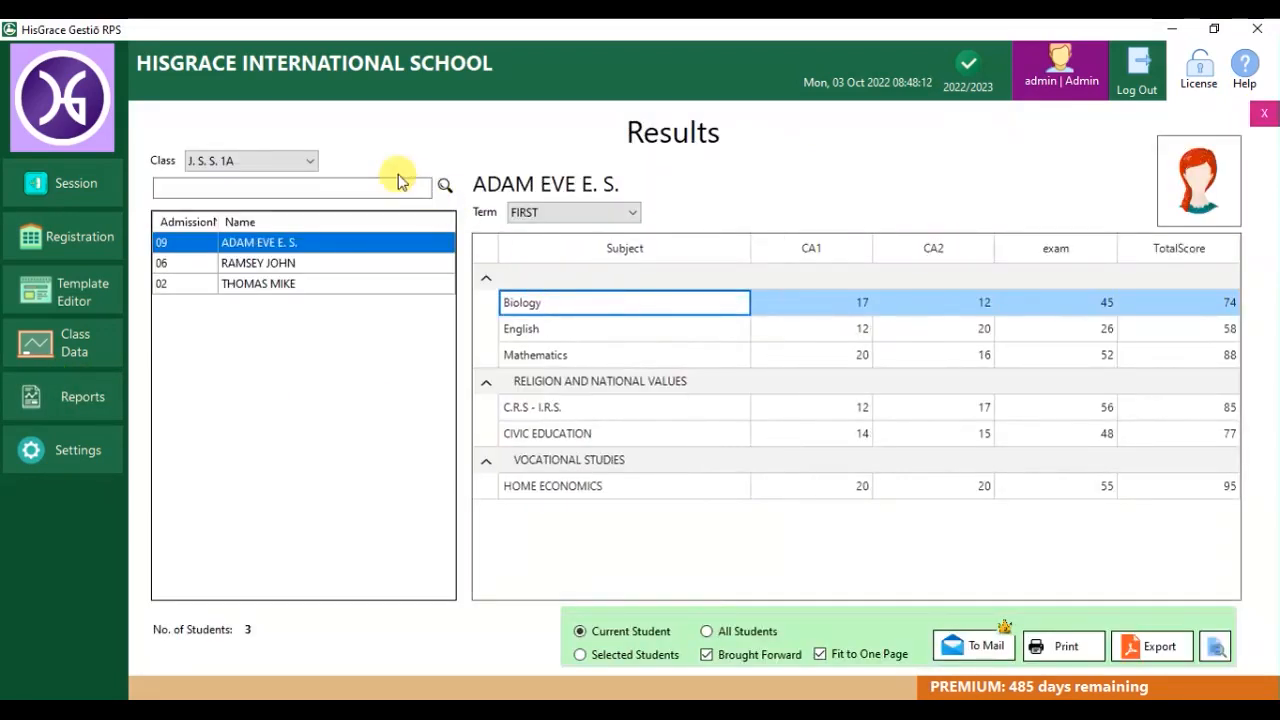
click(285, 164)
click(268, 181)
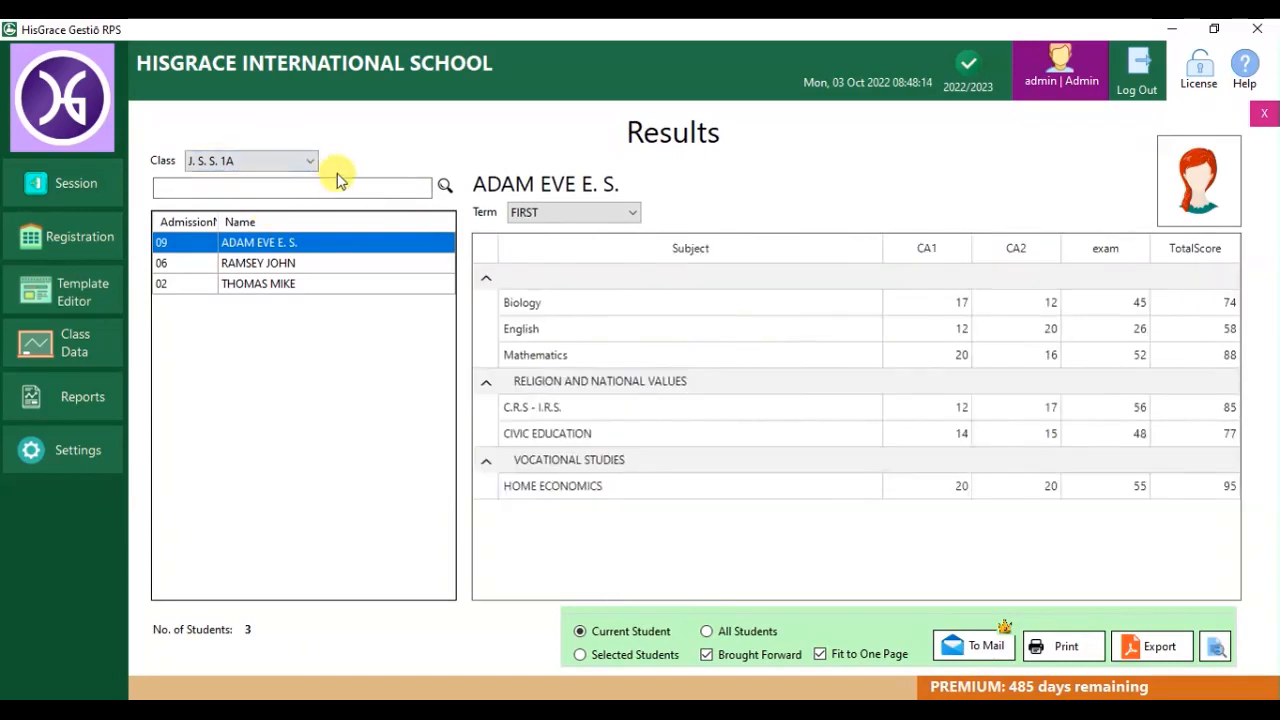
click(631, 212)
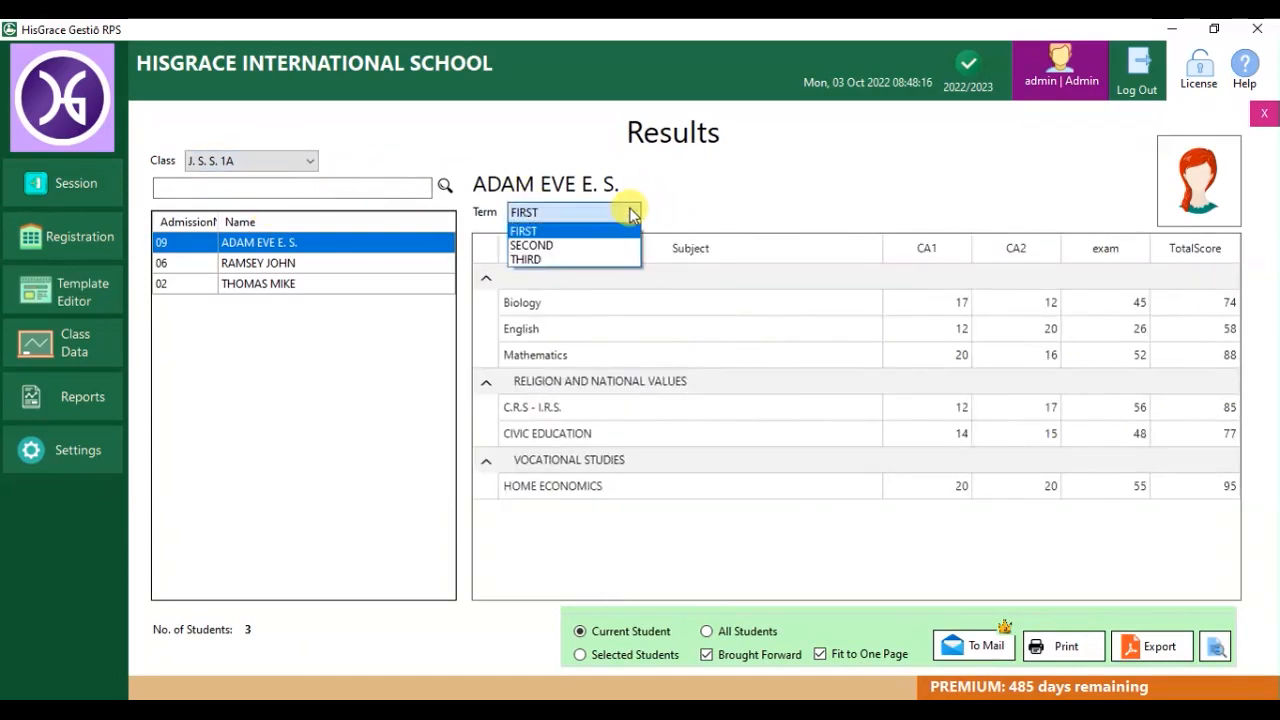
click(560, 232)
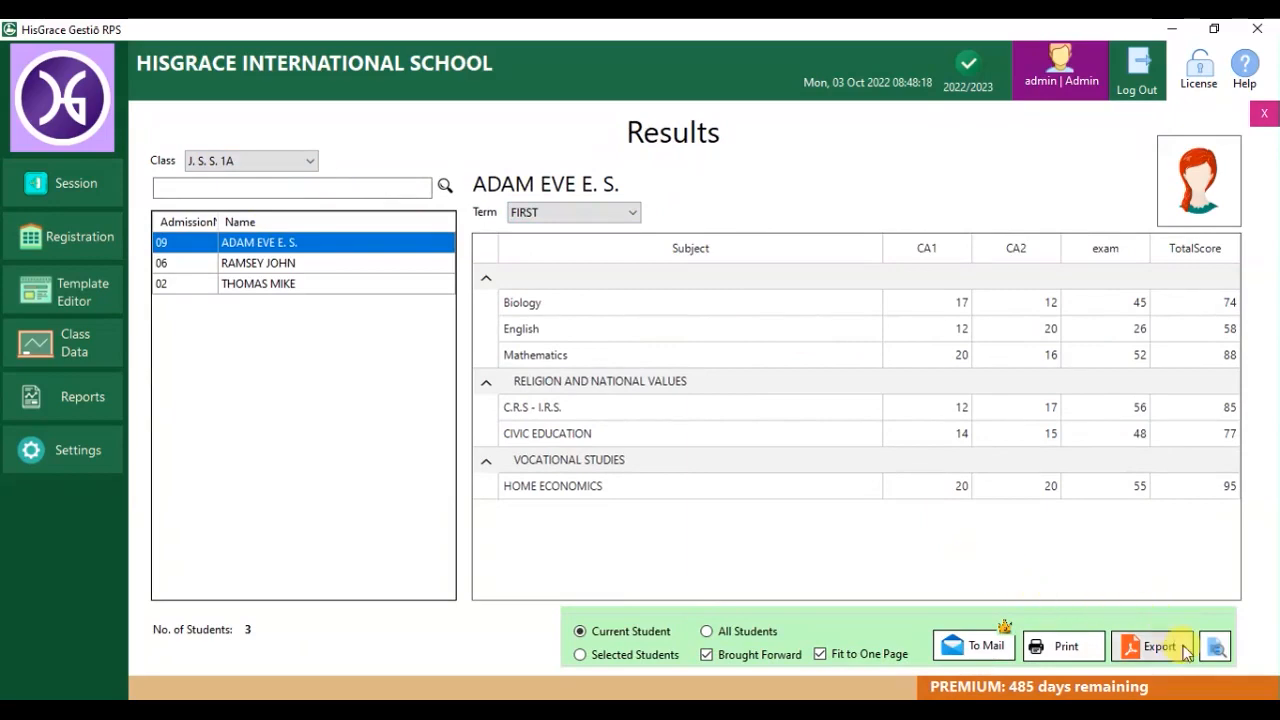
click(1218, 649)
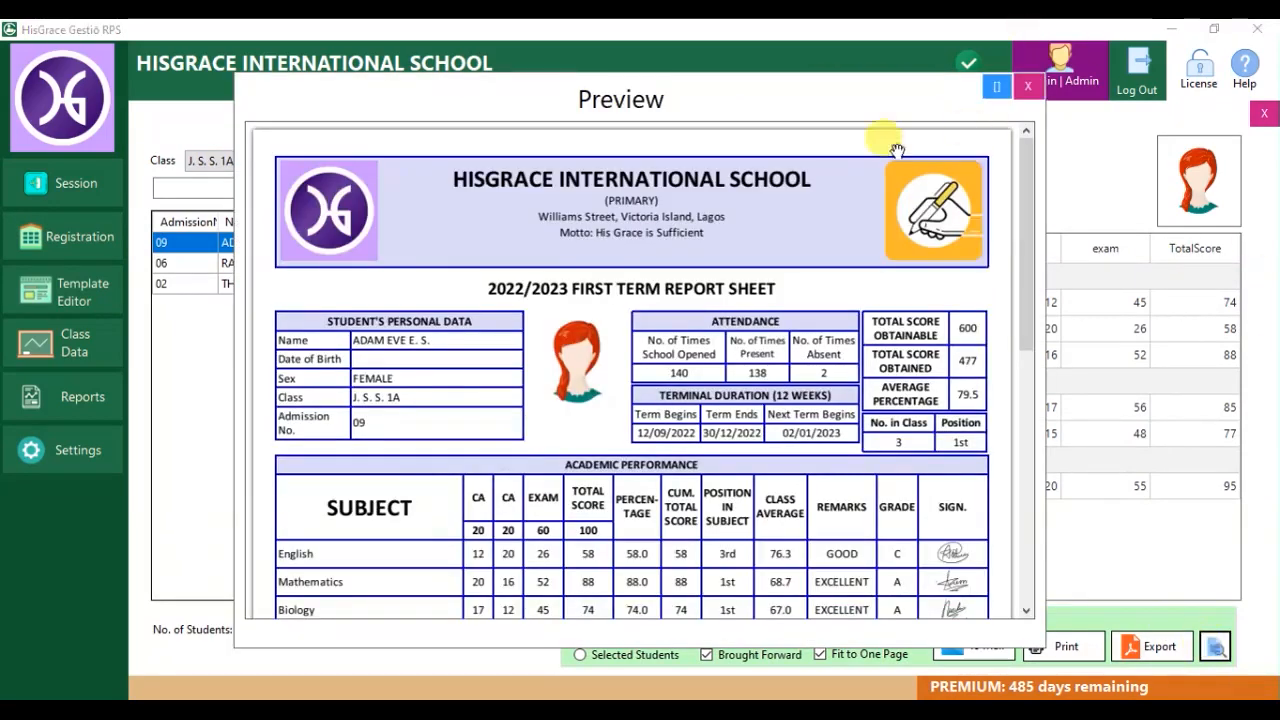
drag(1025, 225, 1030, 165)
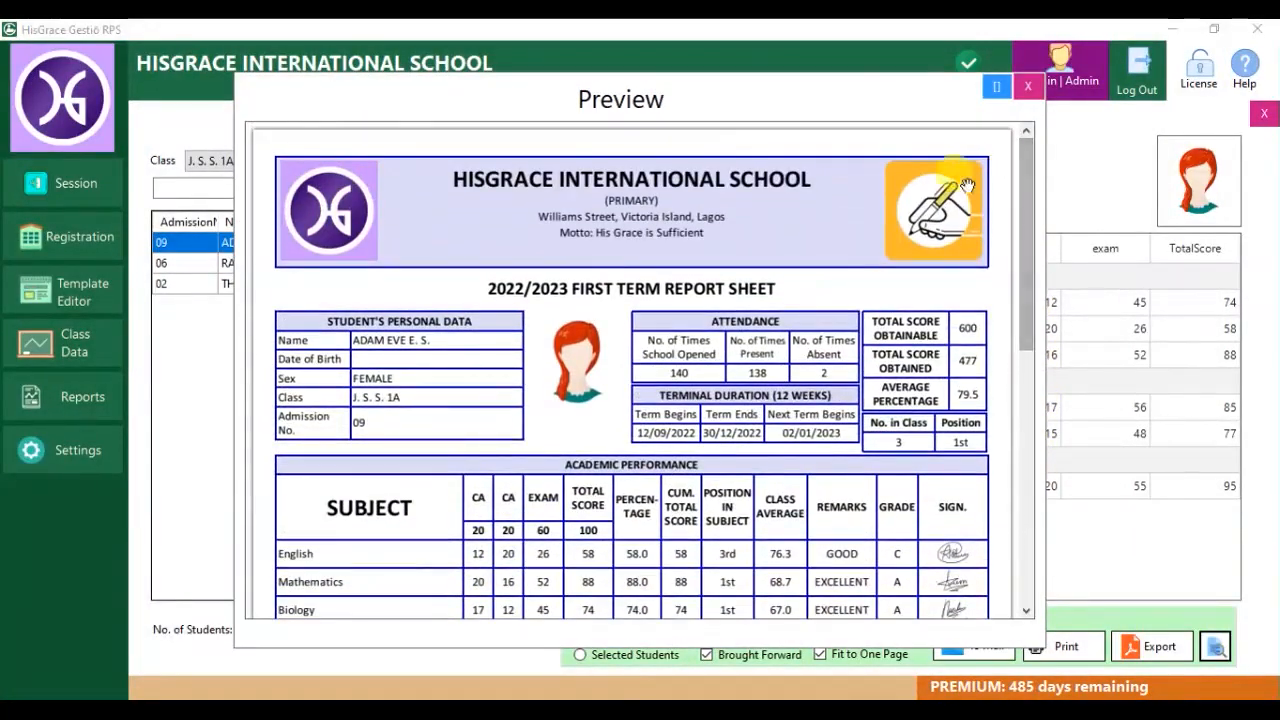
click(1025, 87)
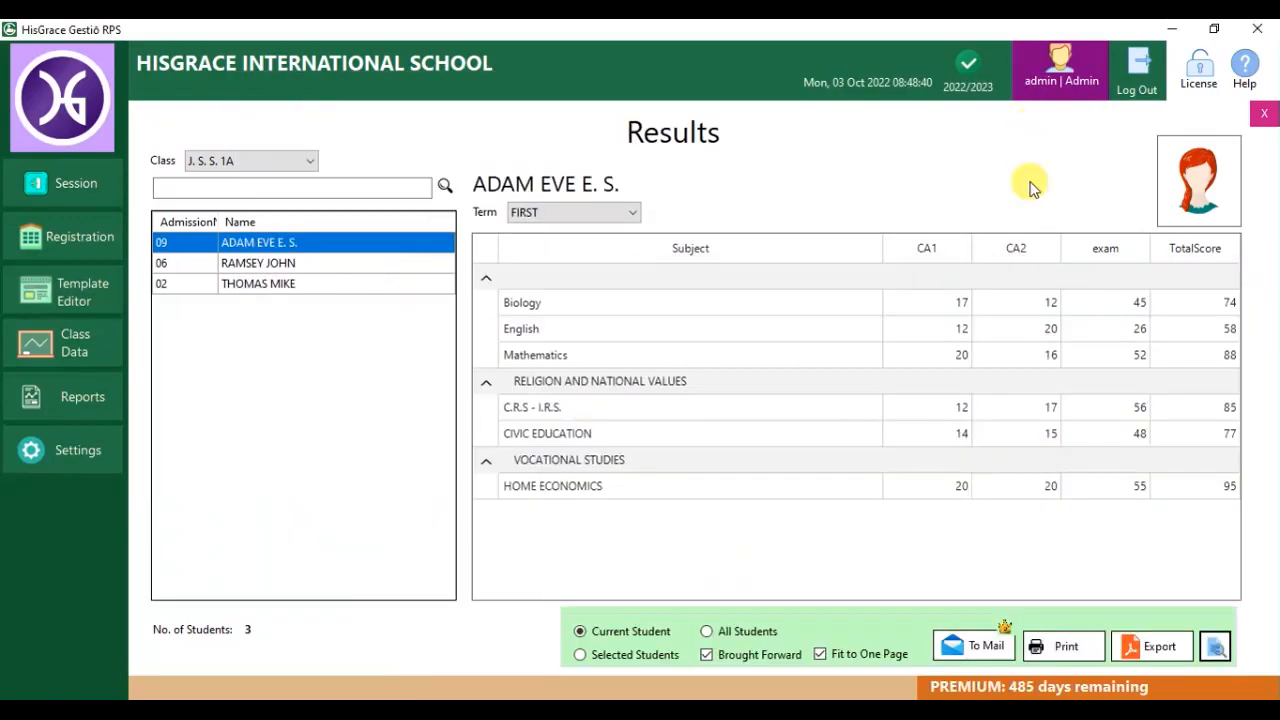
Export the report sheet as a PDF and check it in the PDF viewer.
click(1148, 647)
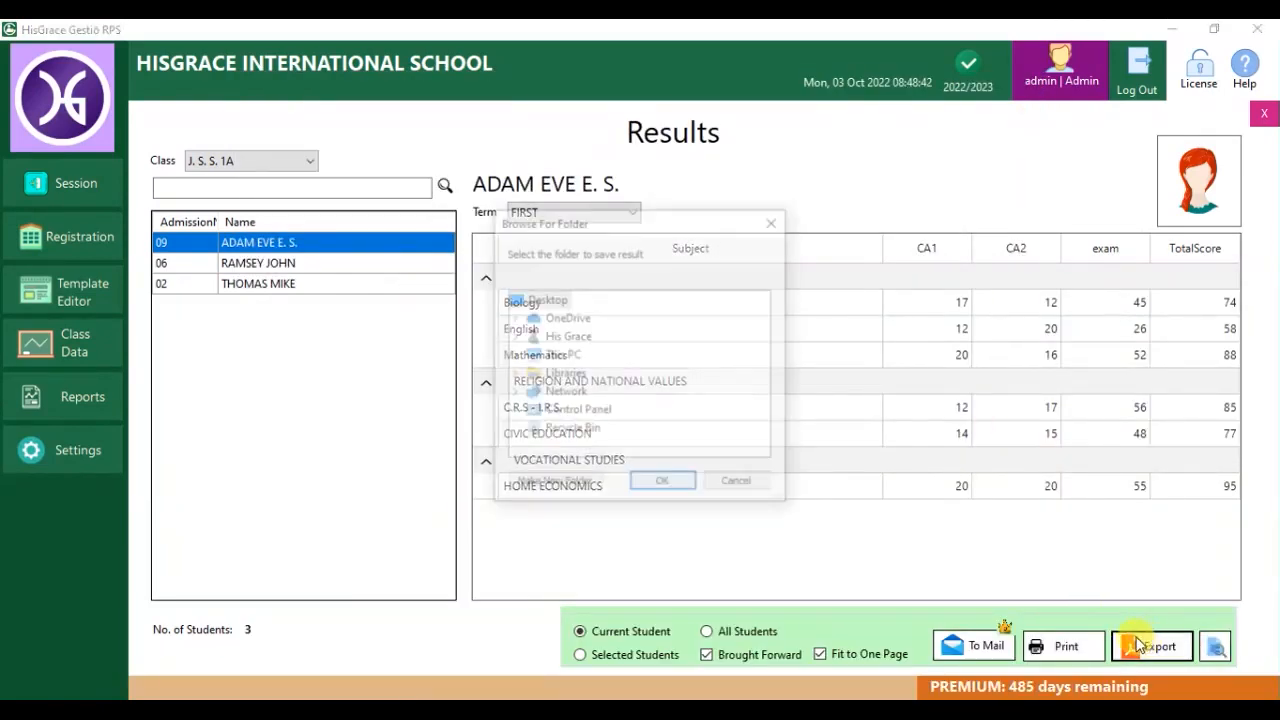
click(737, 486)
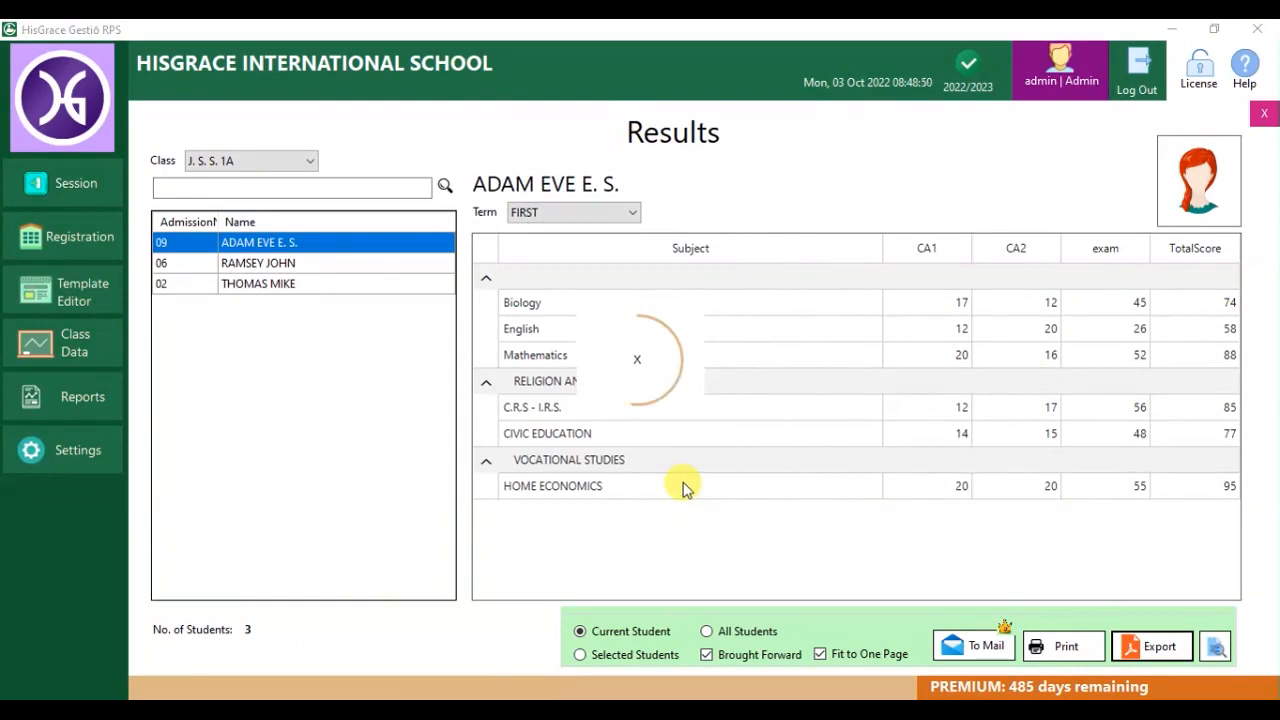
click(612, 432)
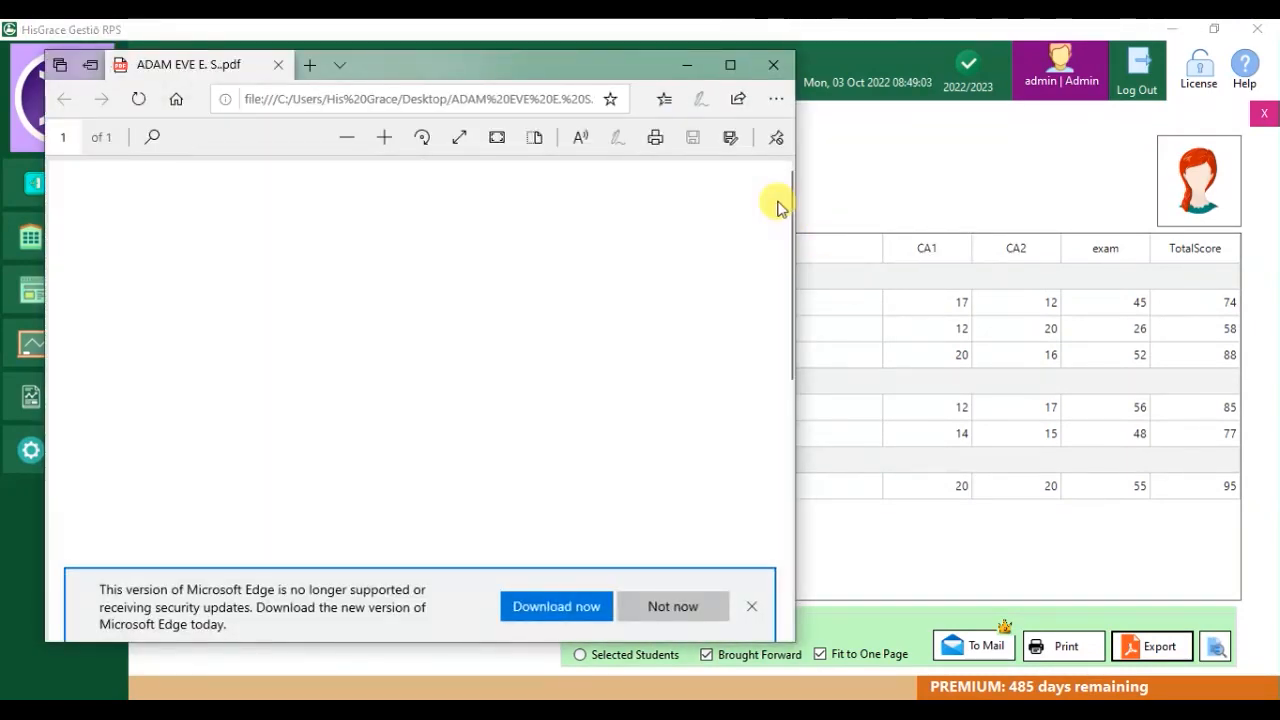
mouse_move(771, 200)
mouse_down()
mouse_move(778, 535)
mouse_move(780, 200)
mouse_up()
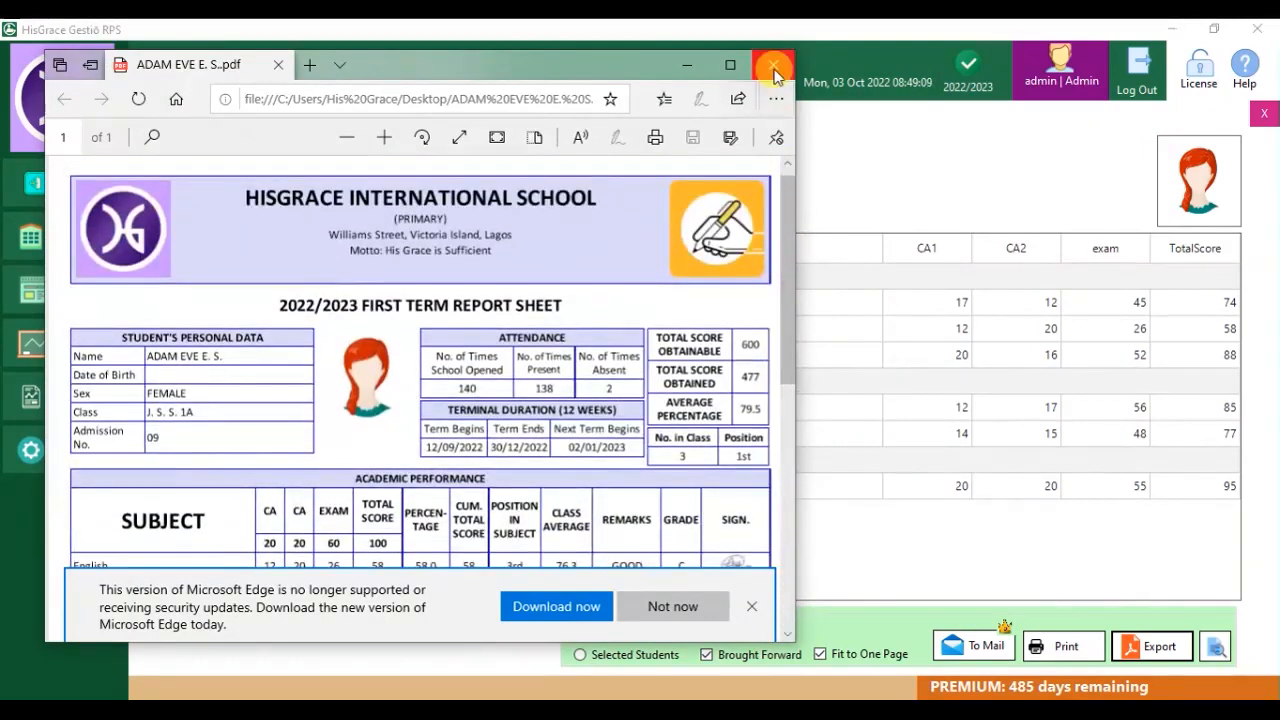
click(773, 64)
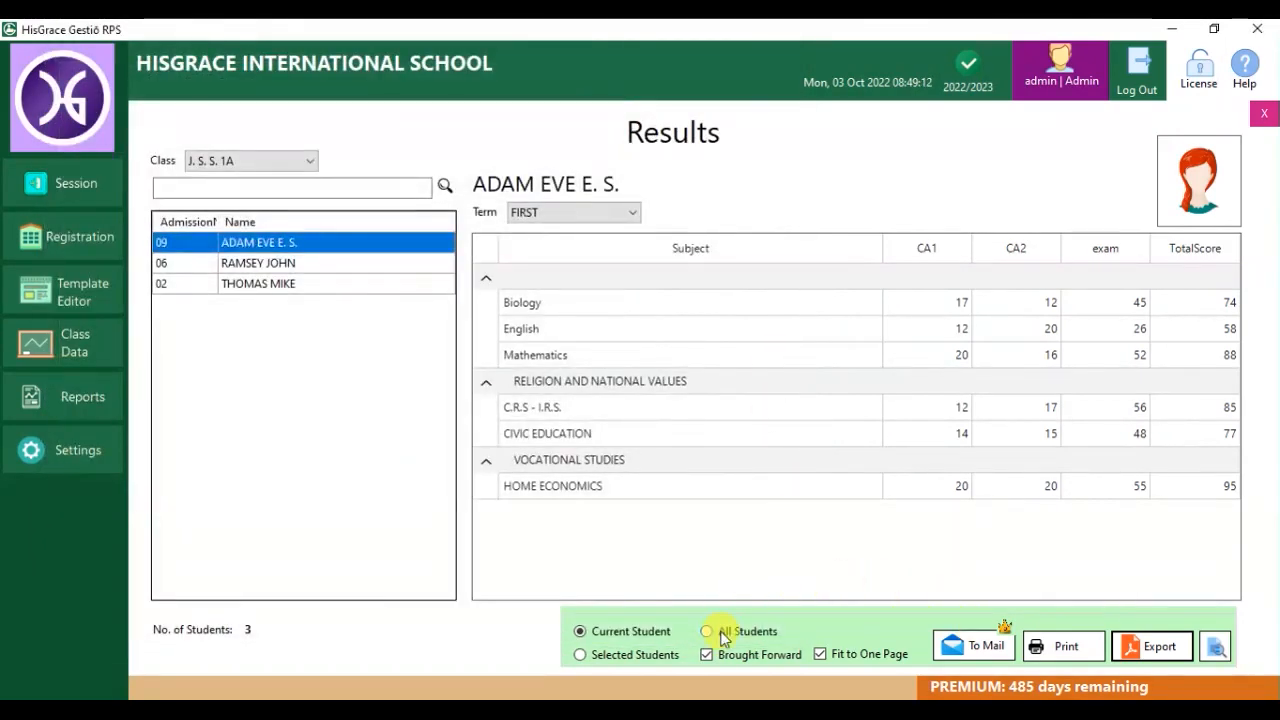
Preview the second student's first-term, then SECOND-term report sheets.
click(357, 263)
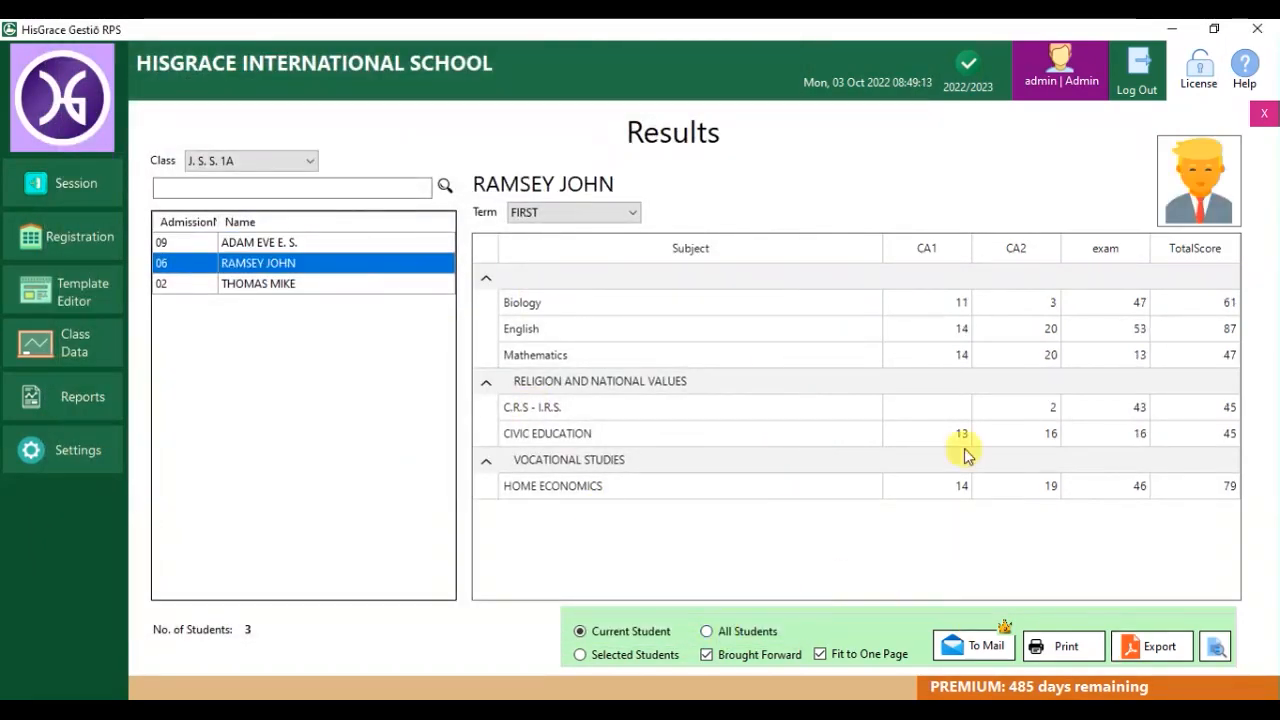
click(1218, 648)
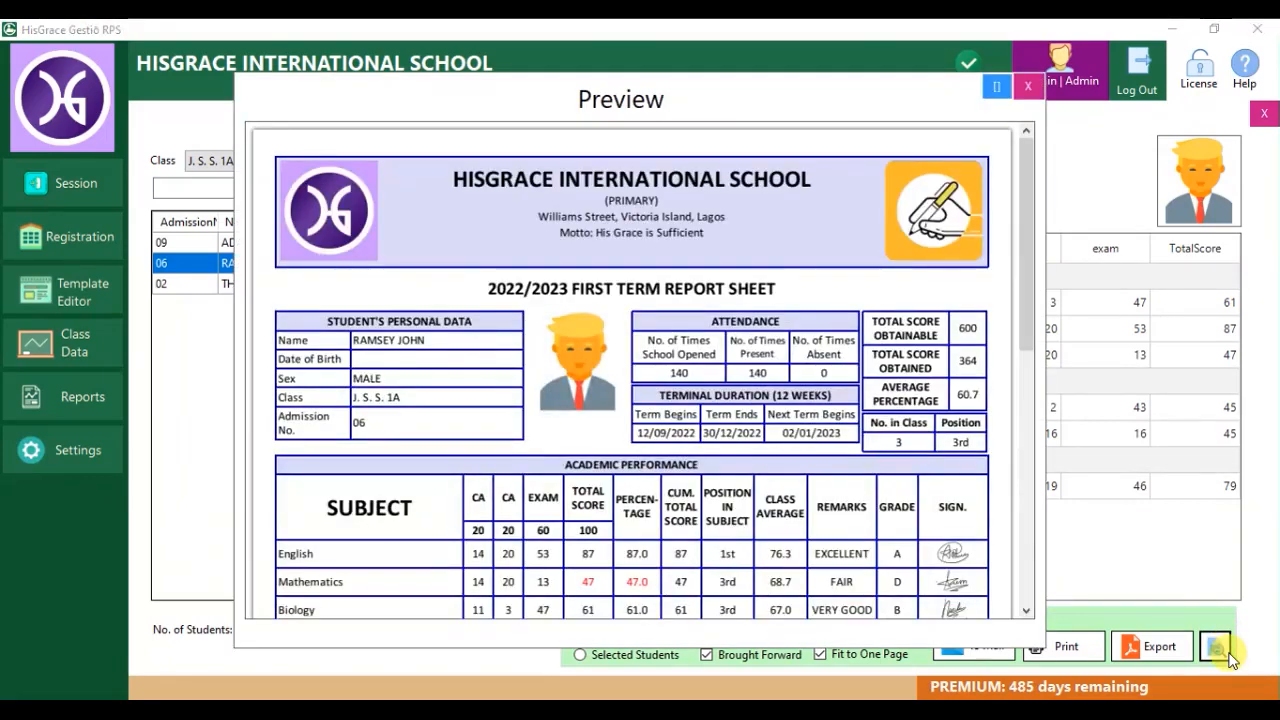
mouse_move(1024, 285)
mouse_down()
mouse_move(1046, 491)
mouse_move(1034, 277)
mouse_up()
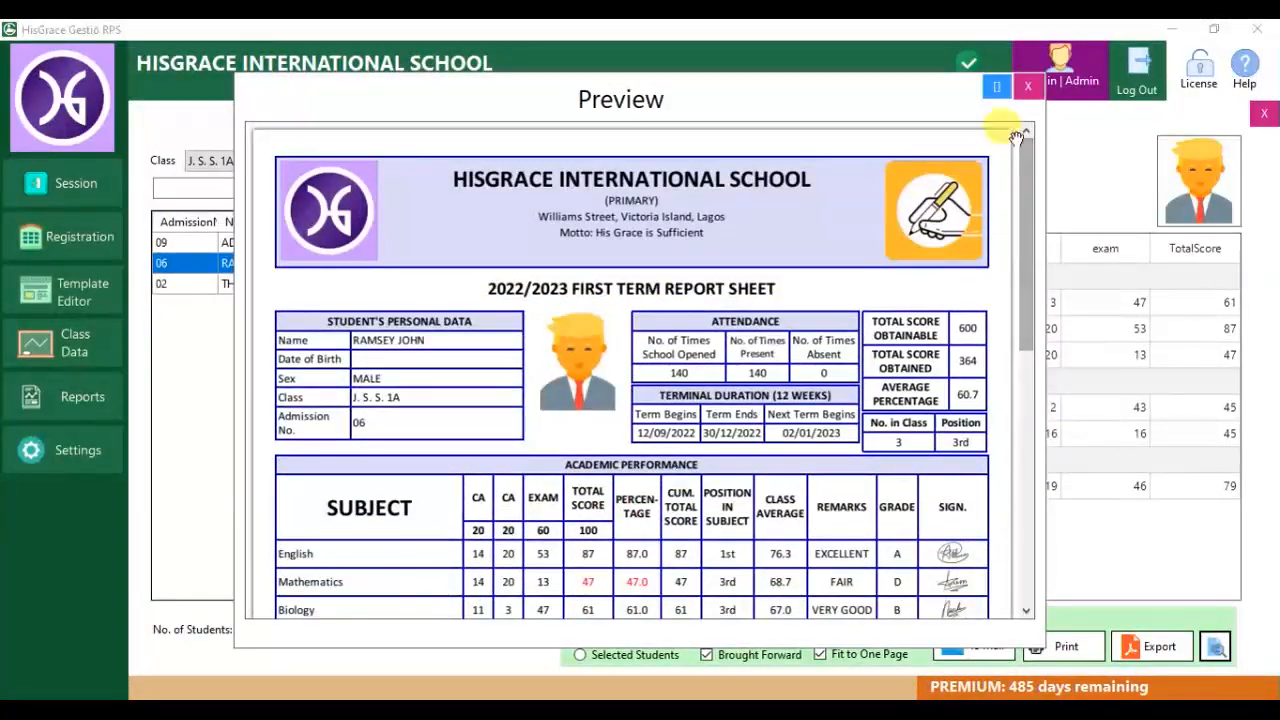
click(1031, 89)
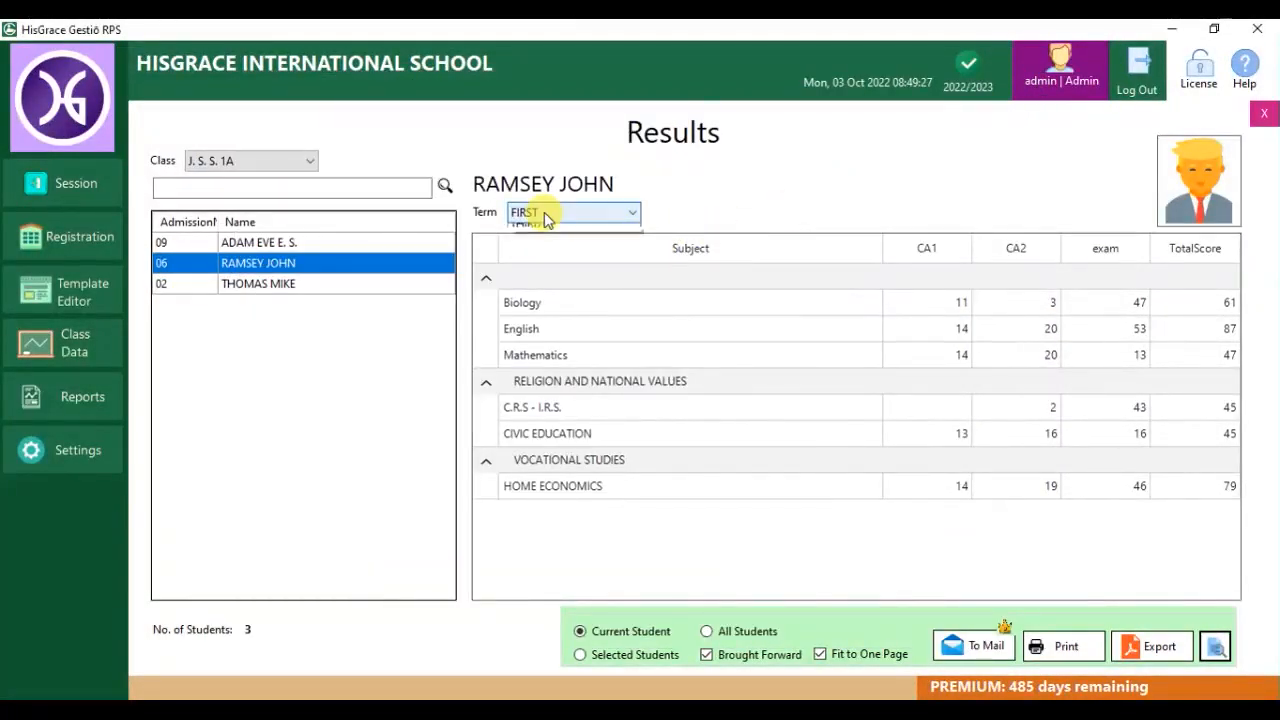
click(527, 244)
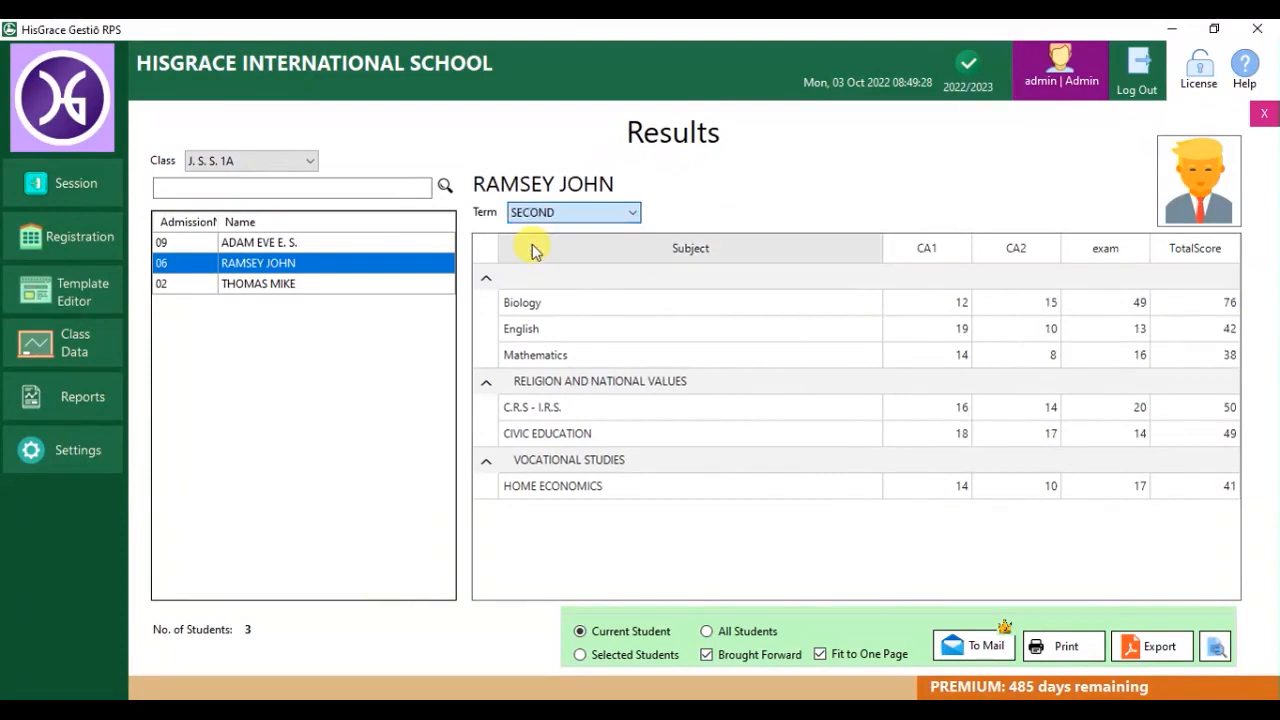
click(1208, 646)
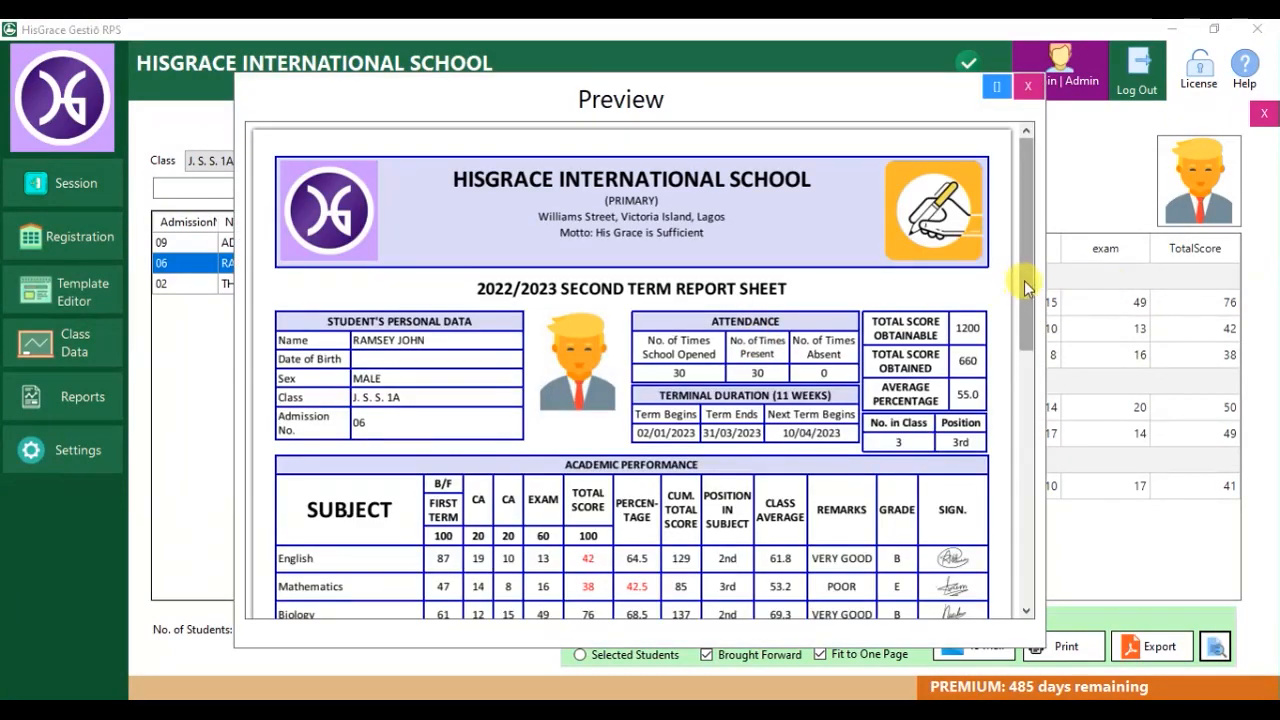
click(1027, 86)
click(528, 214)
Preview the second student's THIRD-term report sheet, with first- and second-term scores brought forward.
click(540, 256)
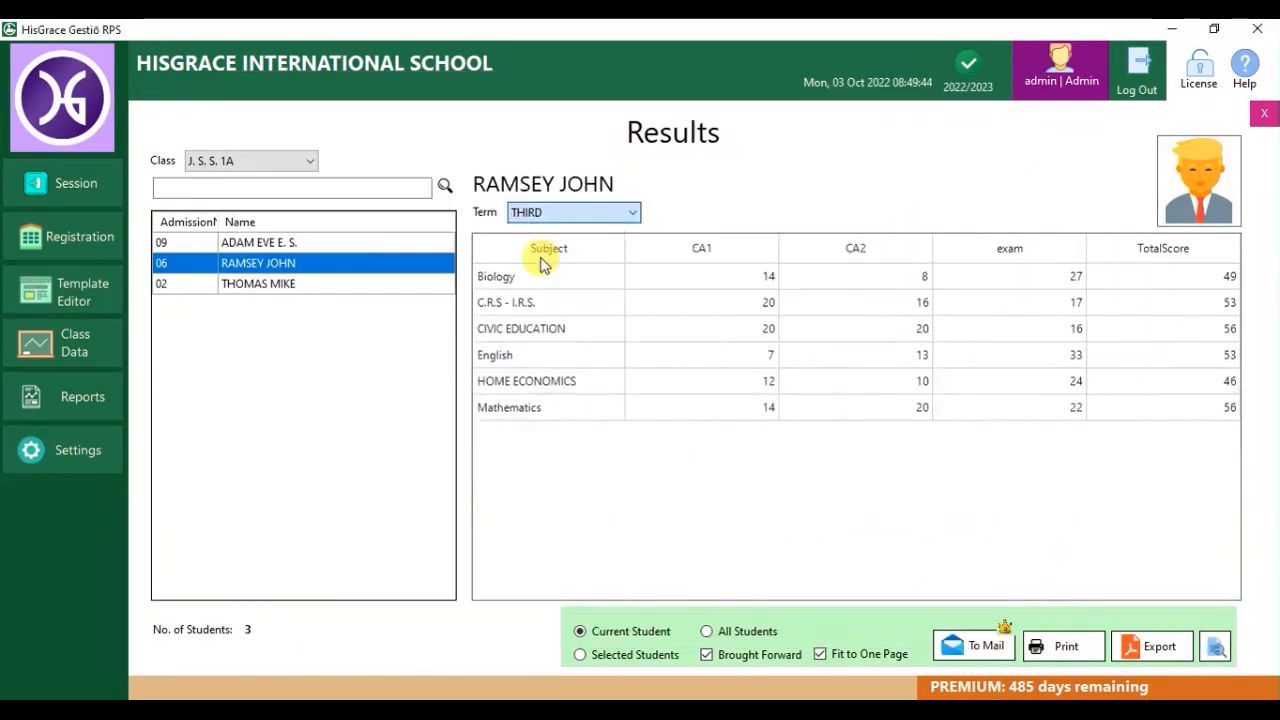
click(1213, 650)
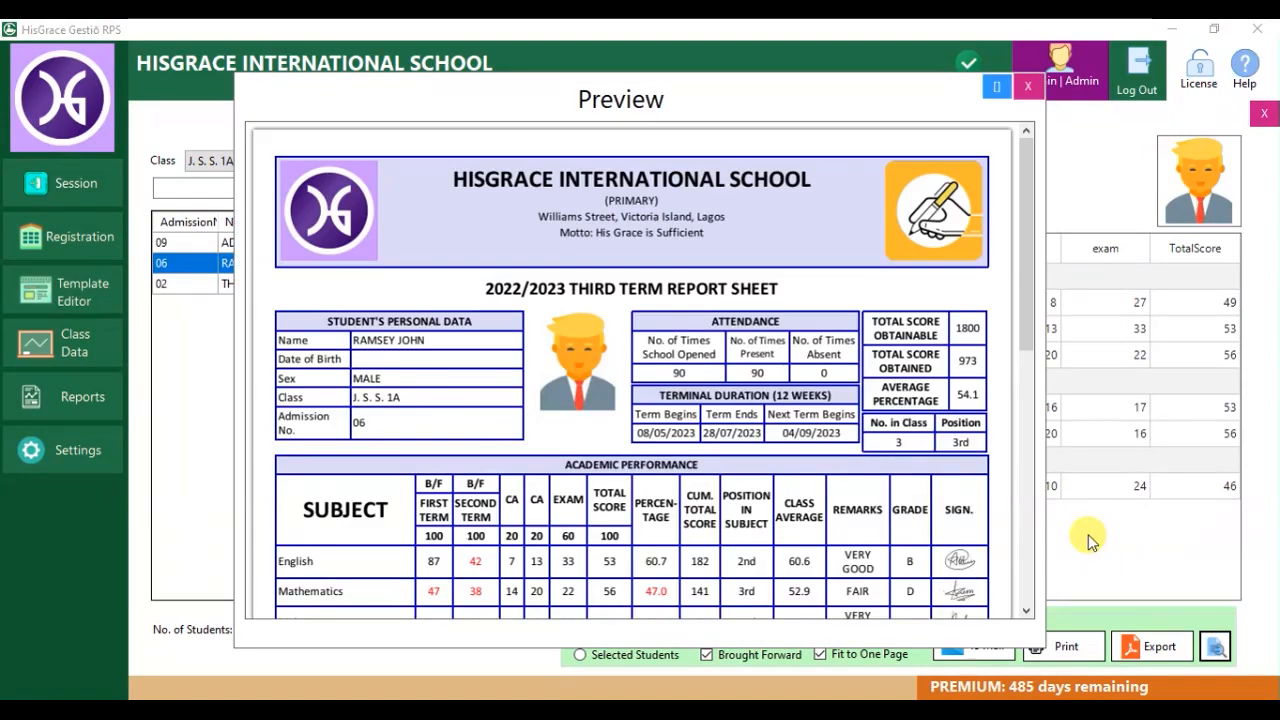
drag(1022, 170, 1050, 402)
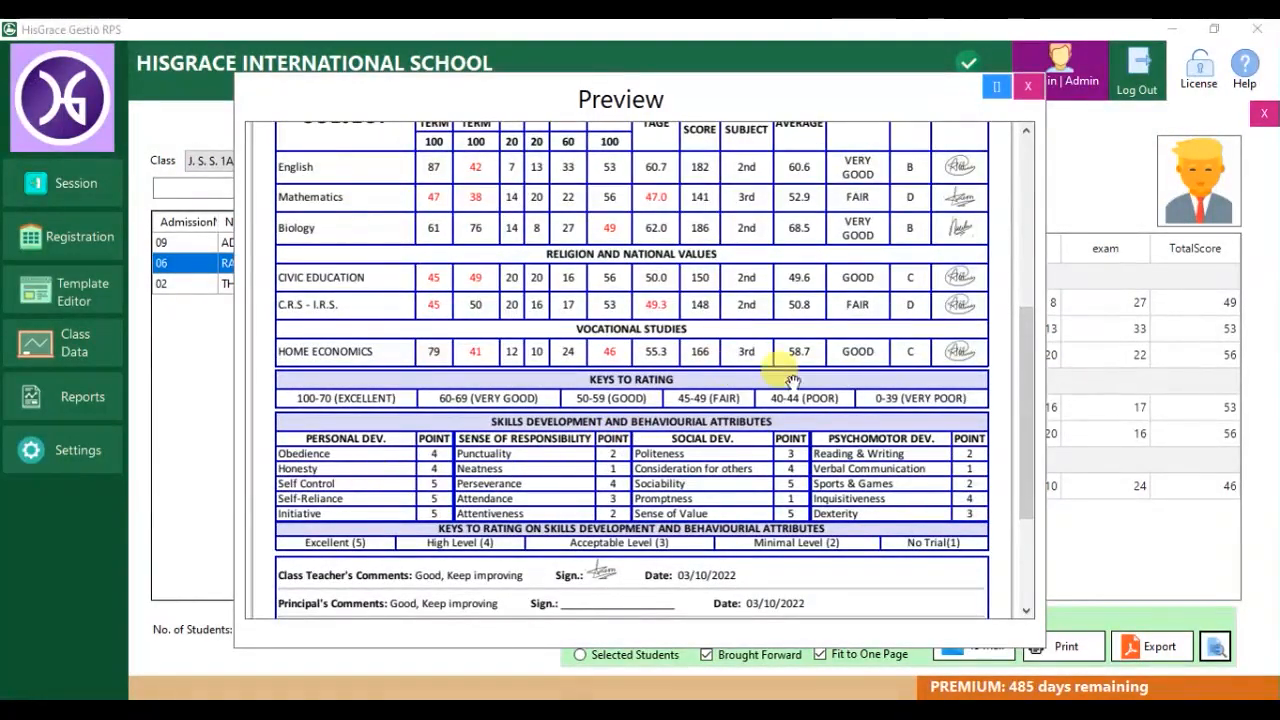
drag(1023, 337, 1029, 177)
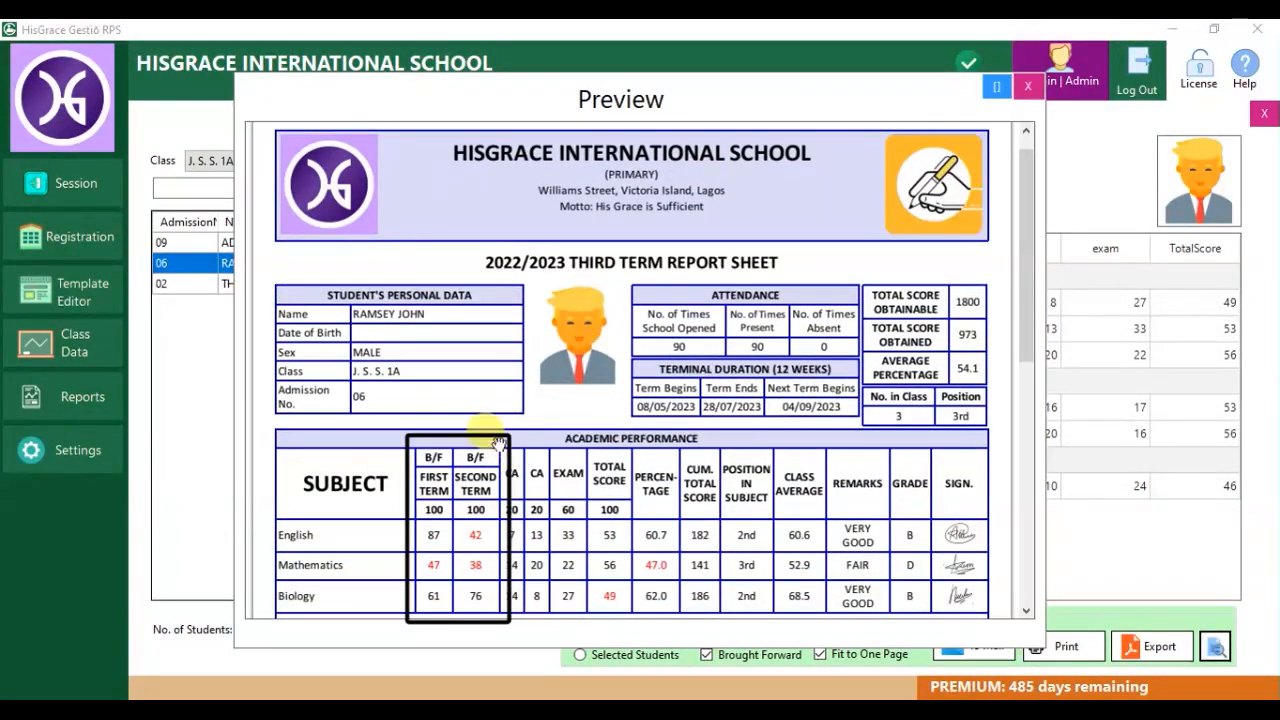
Re-preview the third-term sheet without brought-forward scores (313 of 600, 52.2%), then close it.
click(1023, 86)
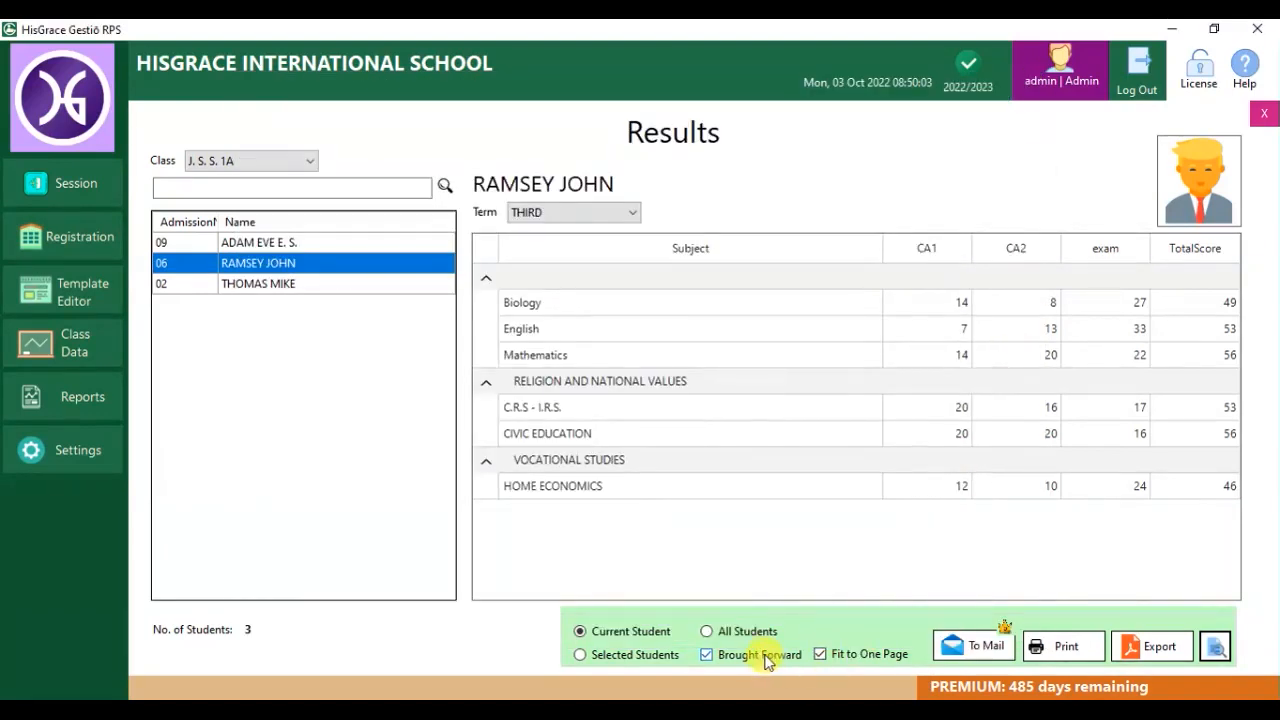
click(1215, 647)
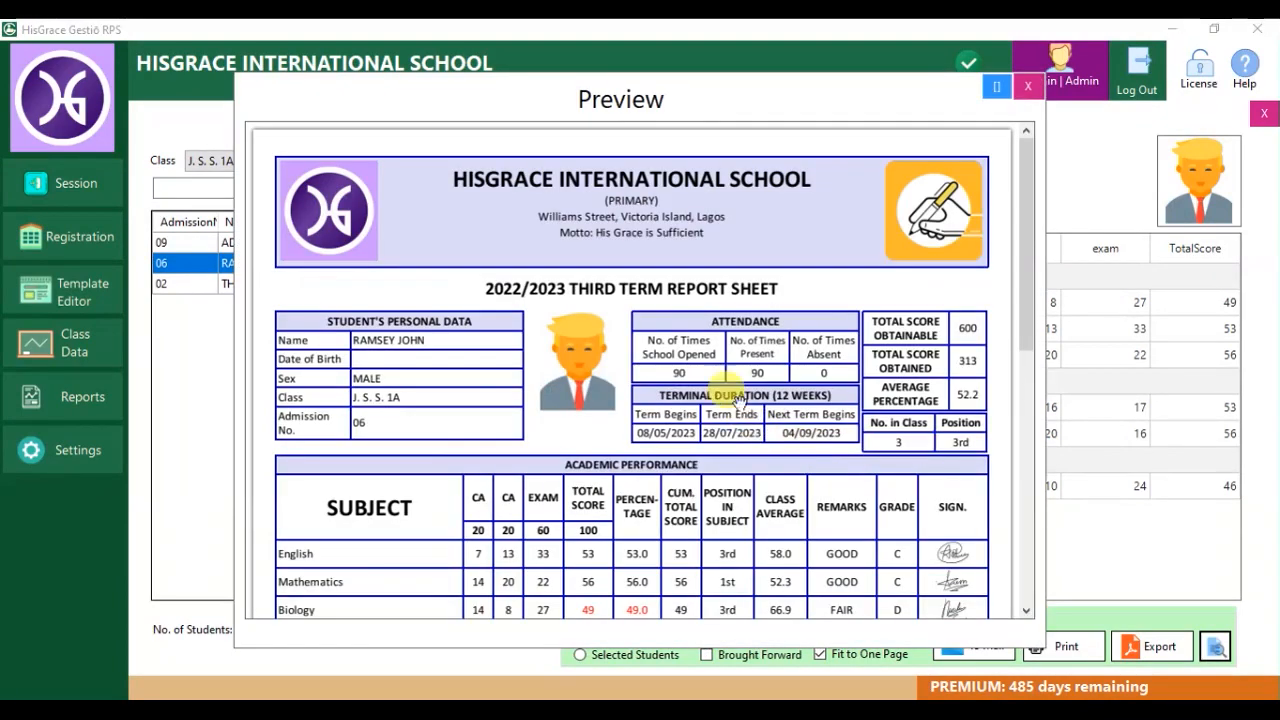
click(1025, 88)
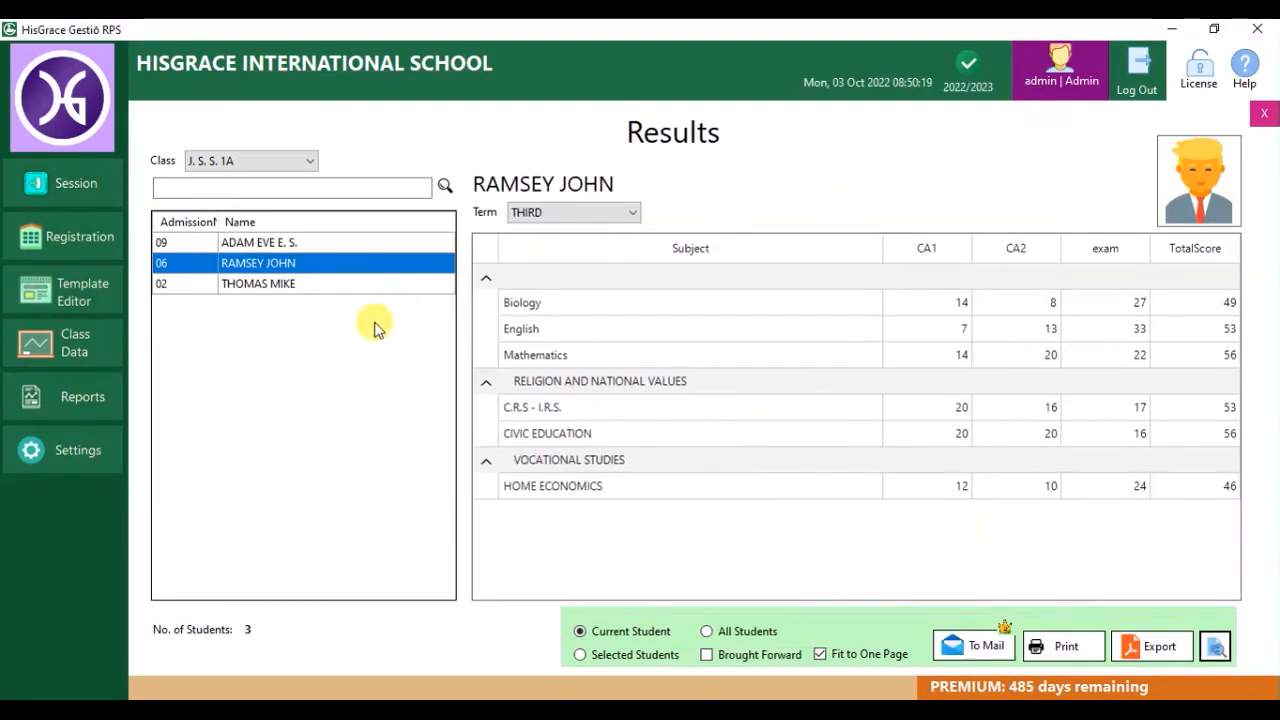
Open the class-view broadsheet and load the J. S. S. 1A FIRST-term results.
click(1260, 114)
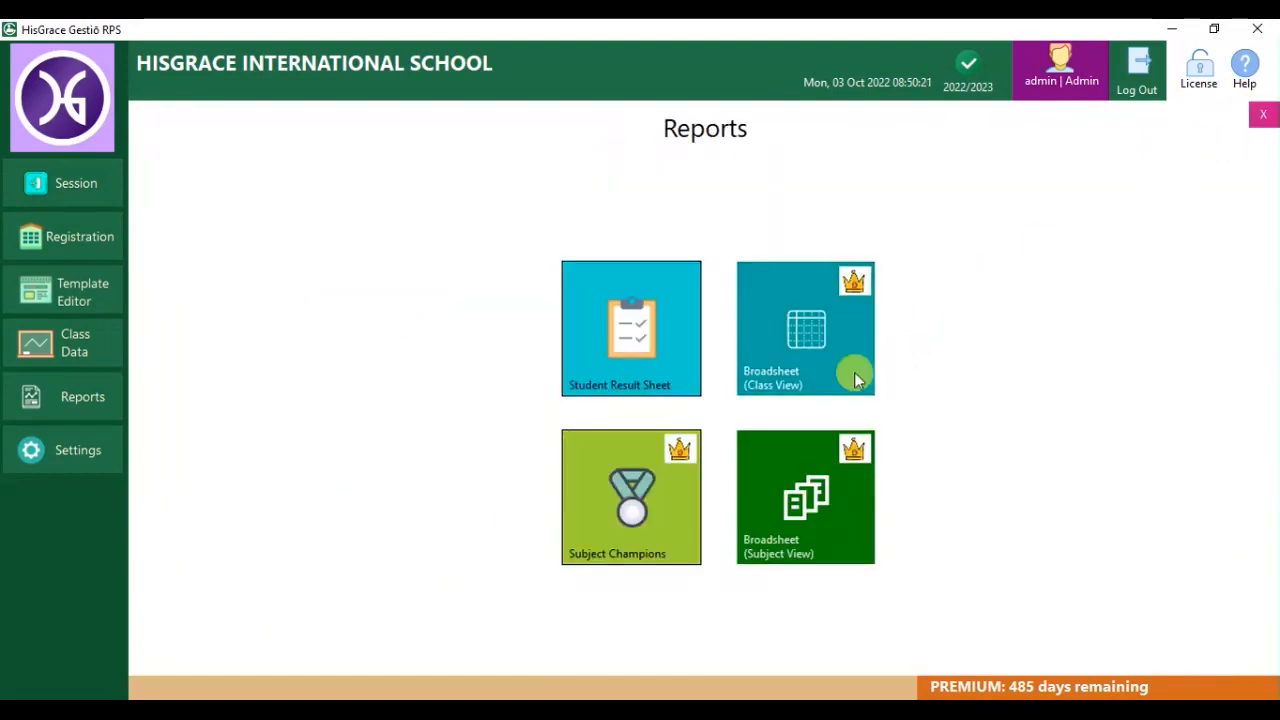
click(790, 366)
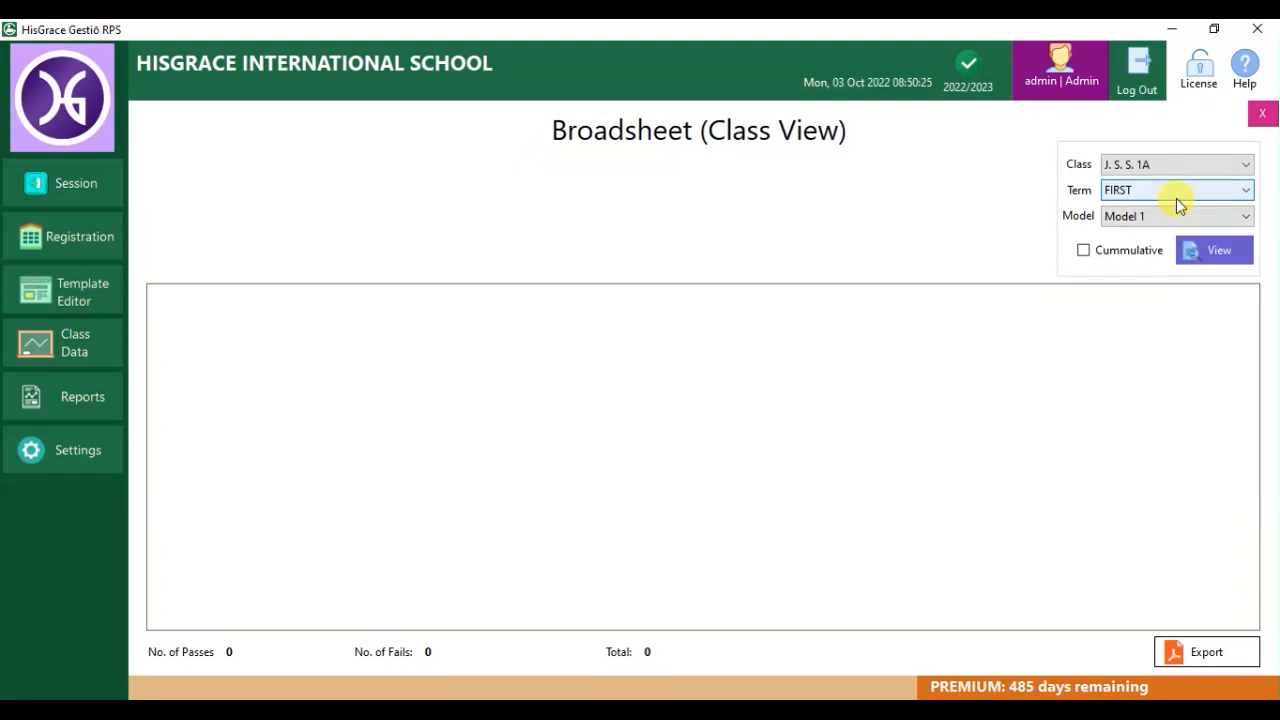
click(1176, 198)
click(1176, 198)
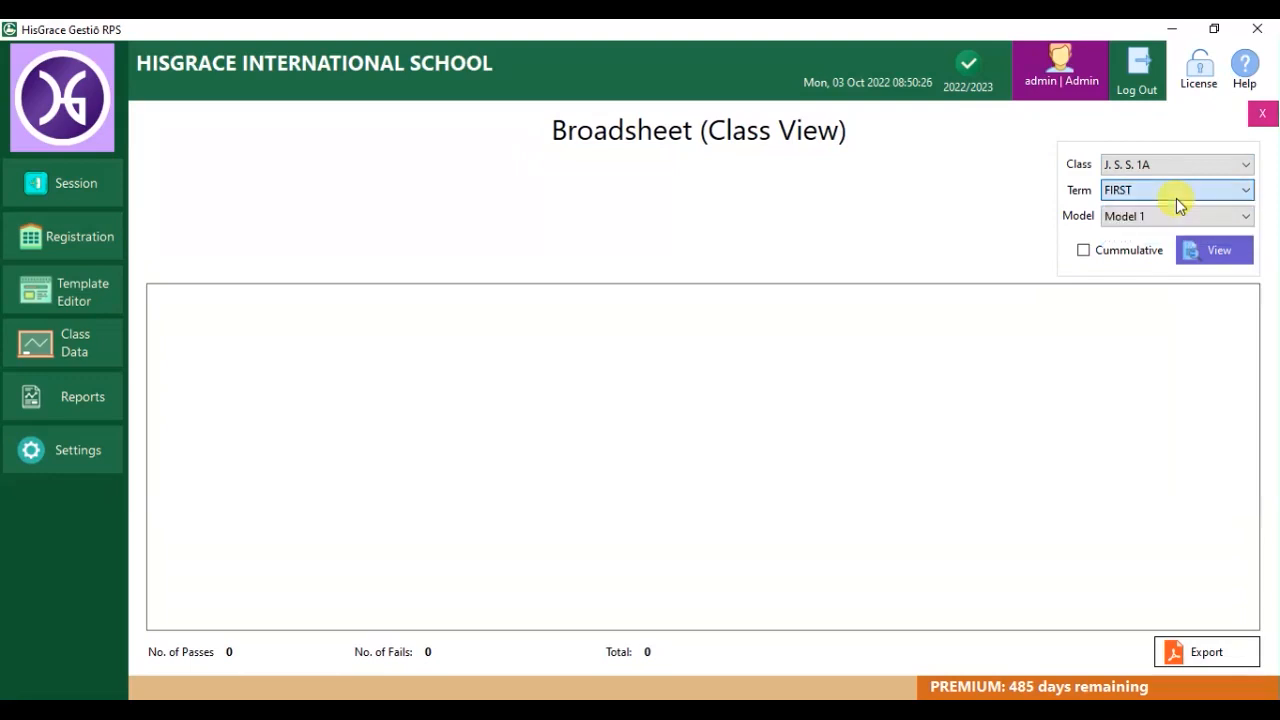
click(1203, 252)
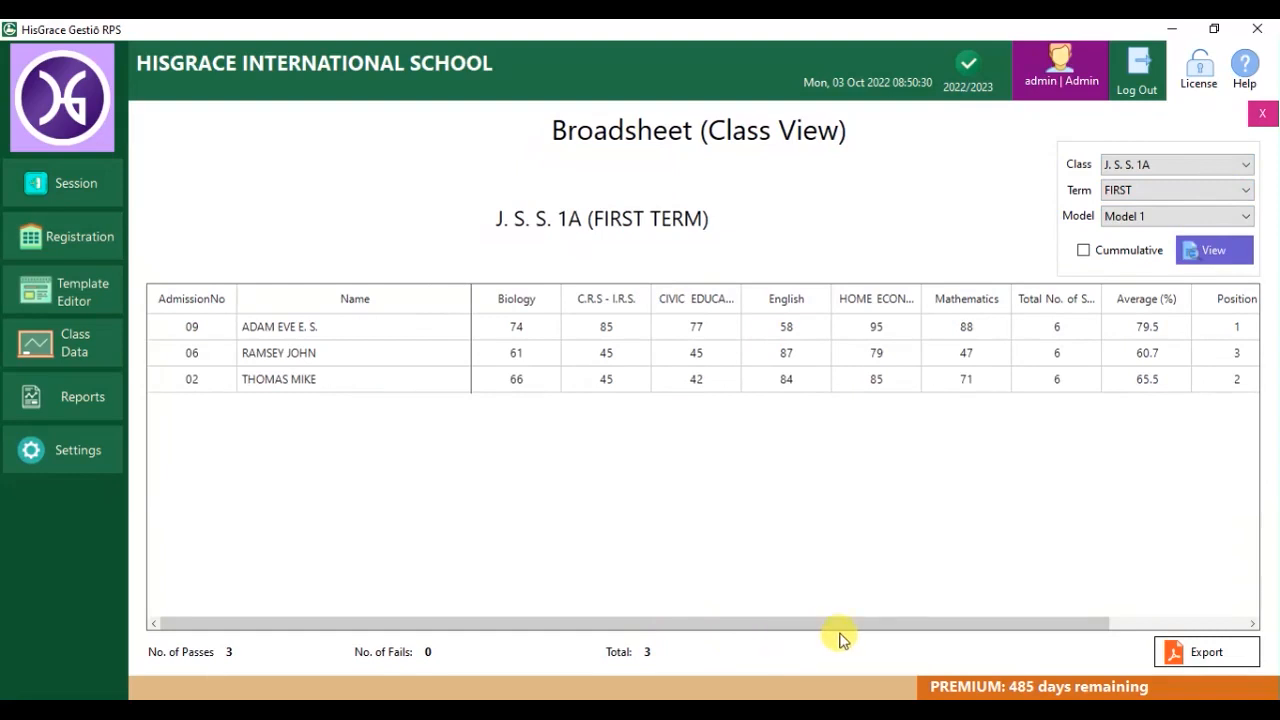
drag(906, 627, 1145, 625)
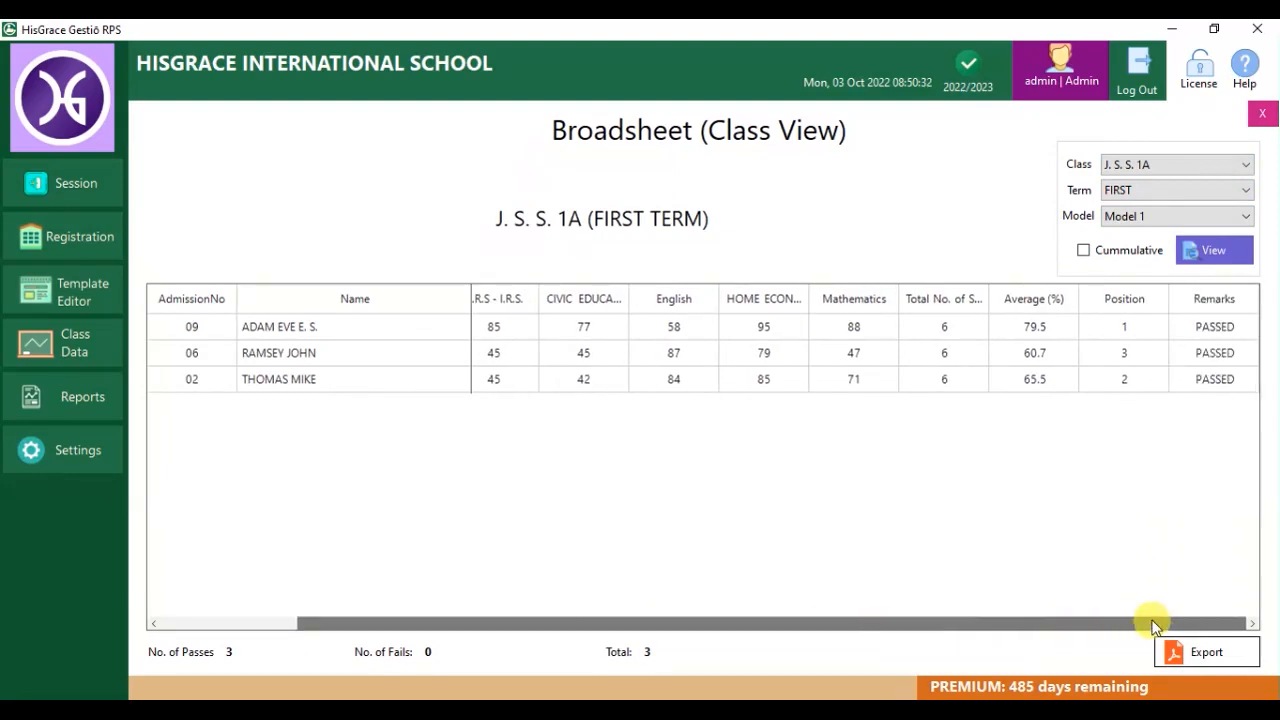
drag(1039, 627, 891, 623)
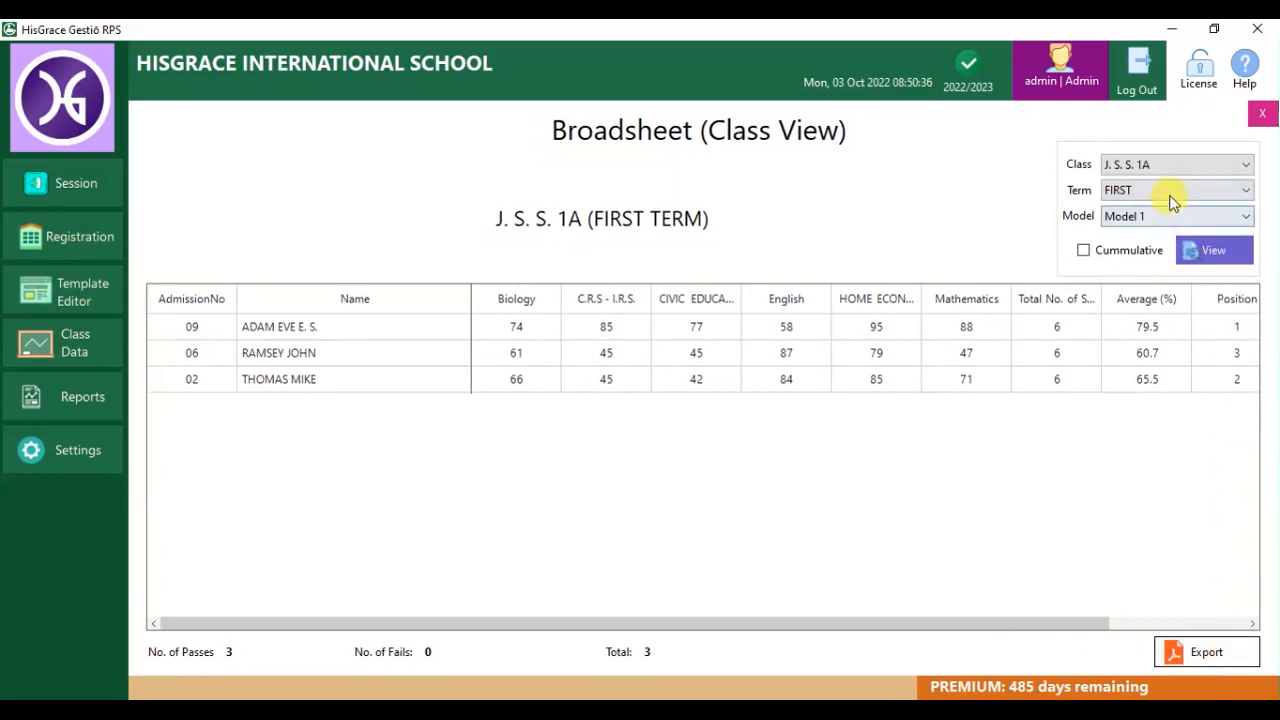
Switch the broadsheet to the SECOND term with Cummulative scores shown.
click(1243, 189)
click(1156, 224)
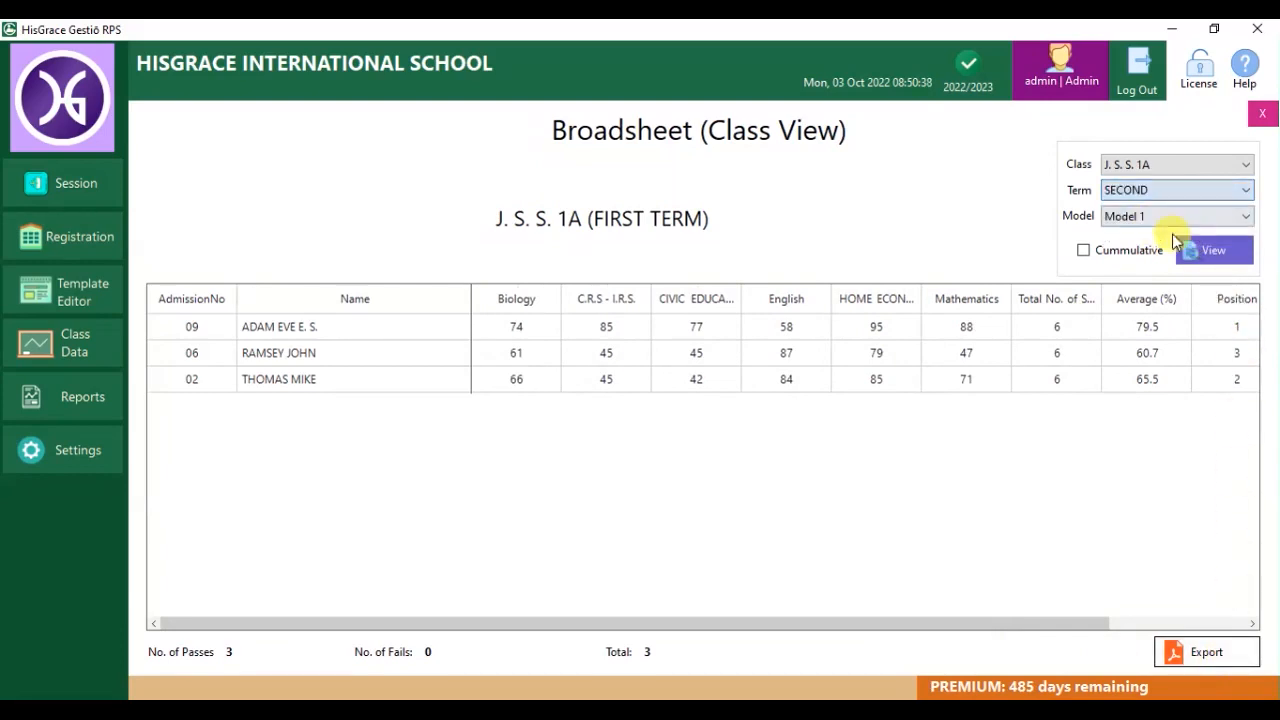
click(1210, 250)
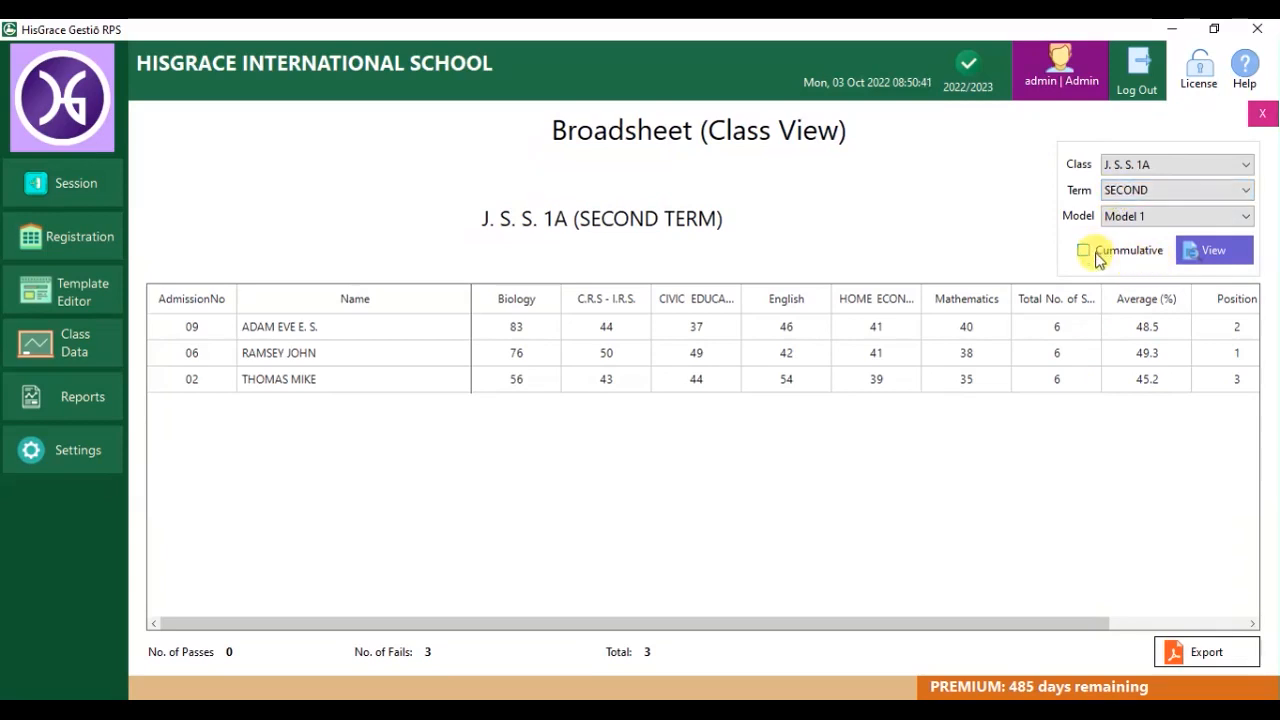
click(1192, 250)
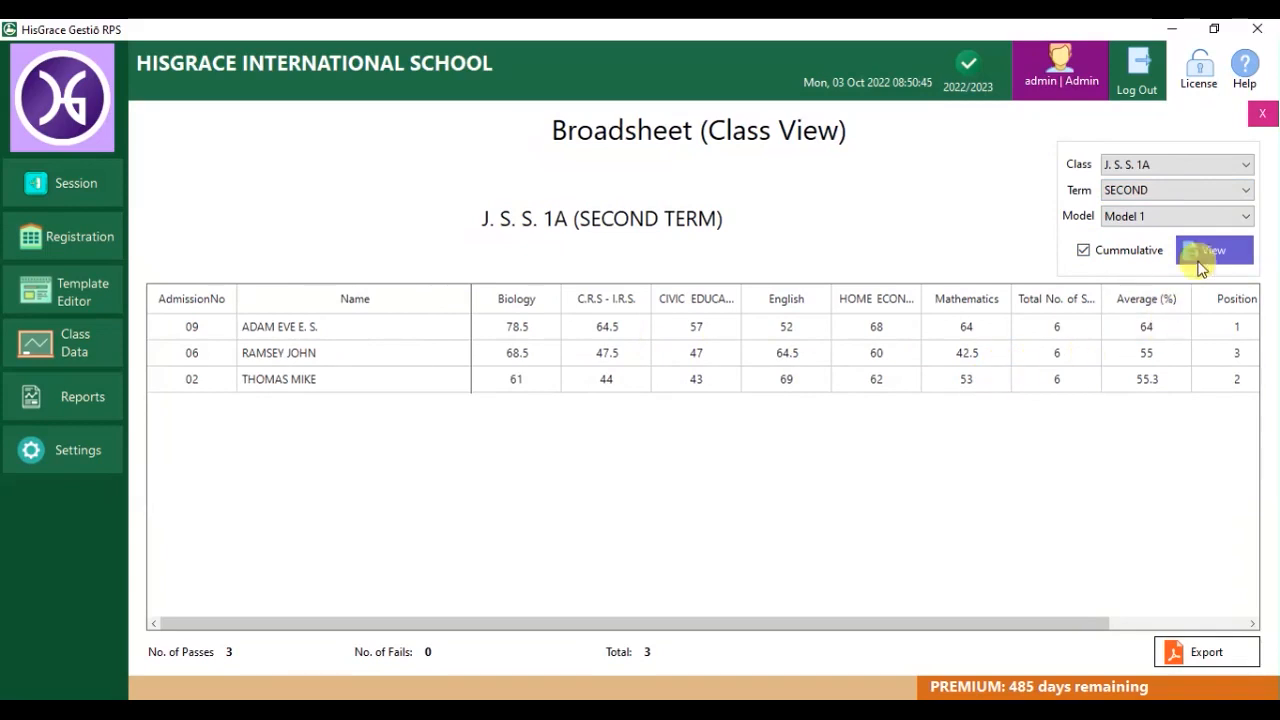
Export the broadsheet as a PDF to the Desktop and view it in Edge.
click(1210, 655)
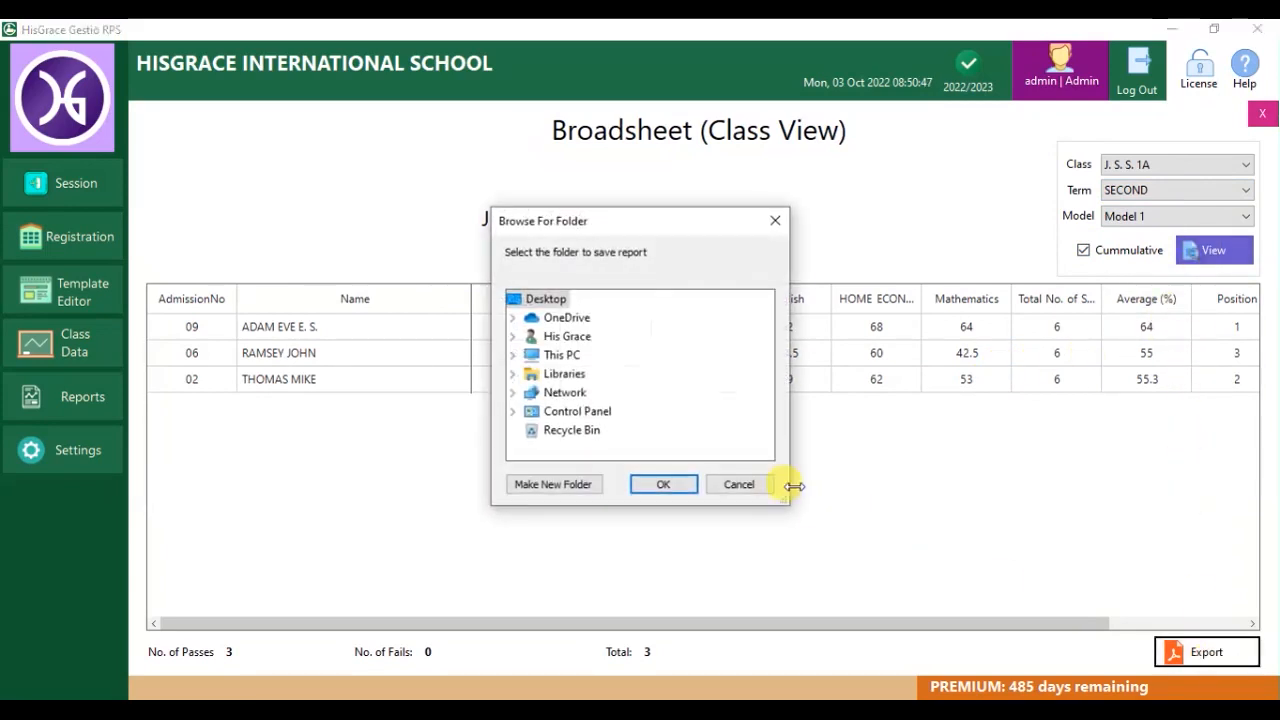
click(664, 485)
click(635, 433)
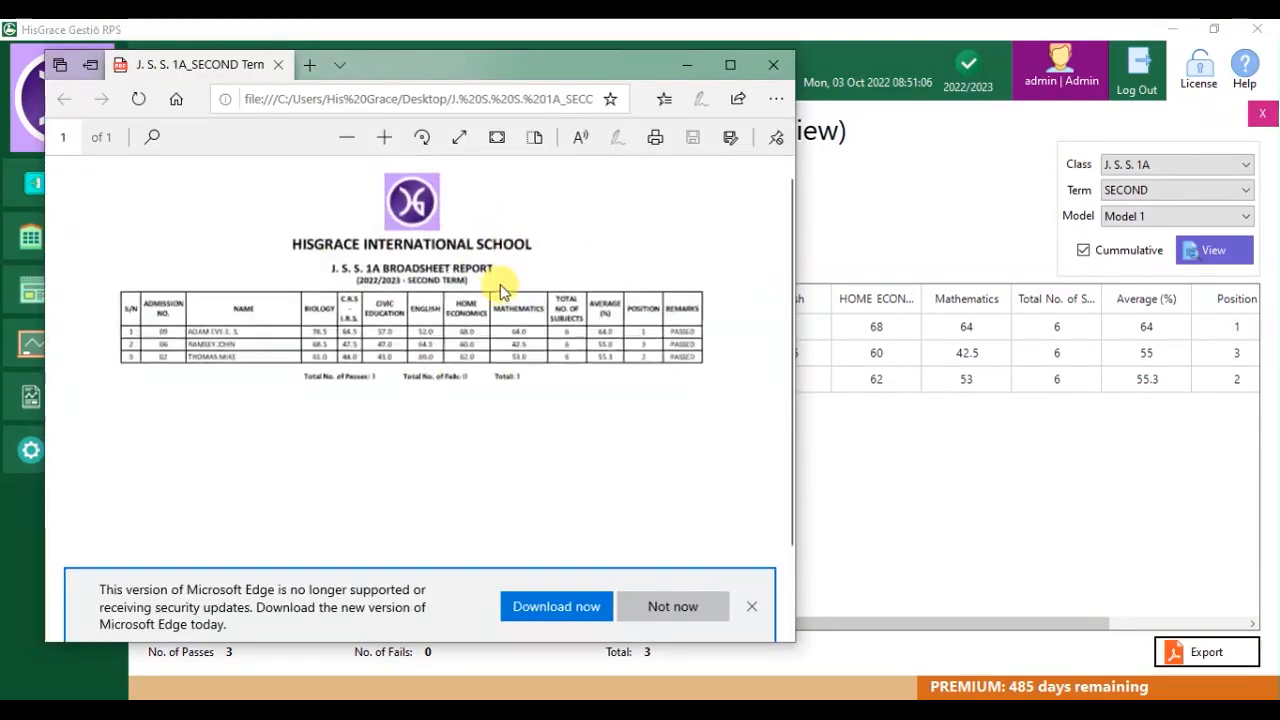
scroll(497, 285, up, 3)
scroll(540, 322, down, 2)
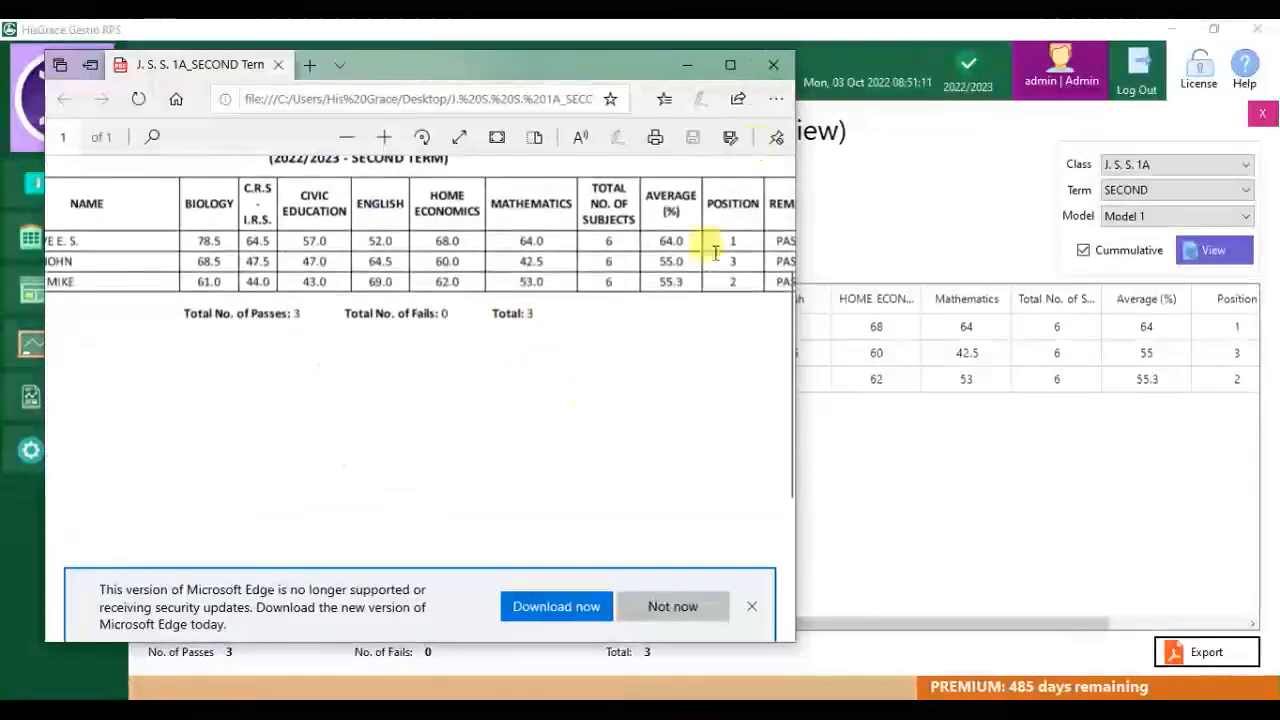
Back on the class broadsheet, change the broadsheet model to Model 2.
click(965, 400)
click(1170, 216)
click(1125, 249)
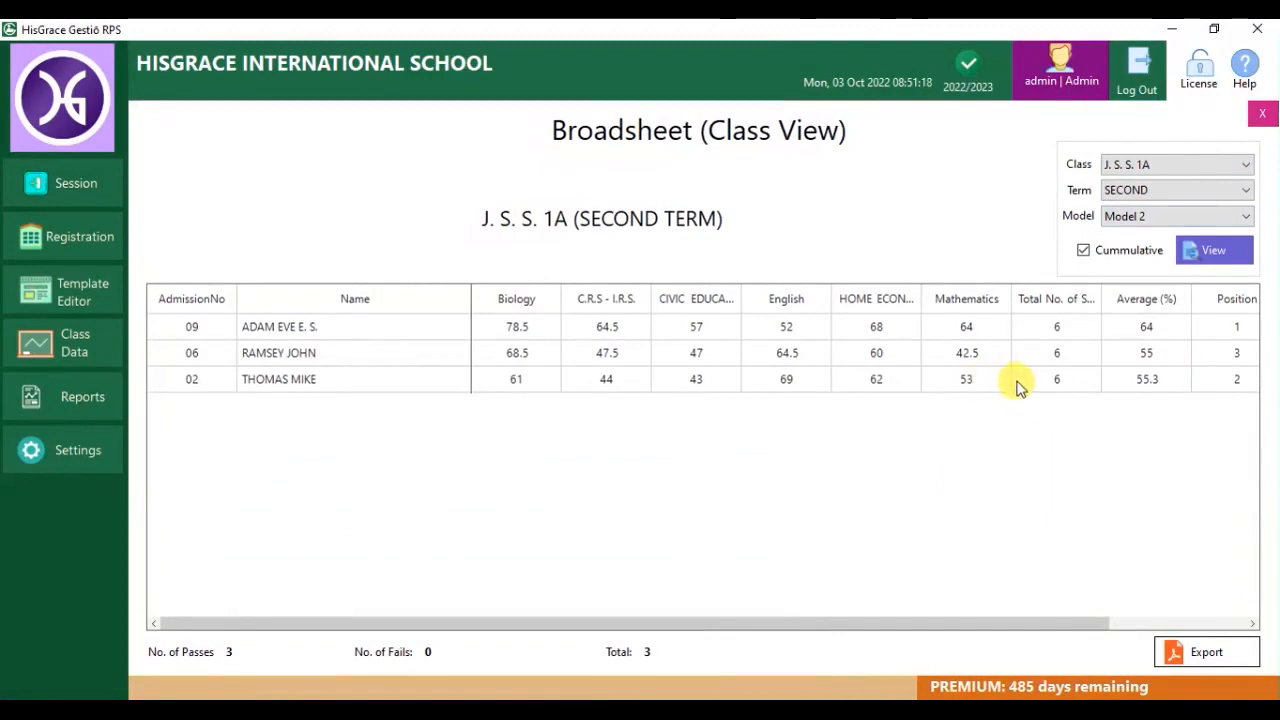
Scroll the Model 2 broadsheet to its VERY GOOD/GOOD remarks, close it, and open Subject Champions.
drag(1055, 622, 1200, 622)
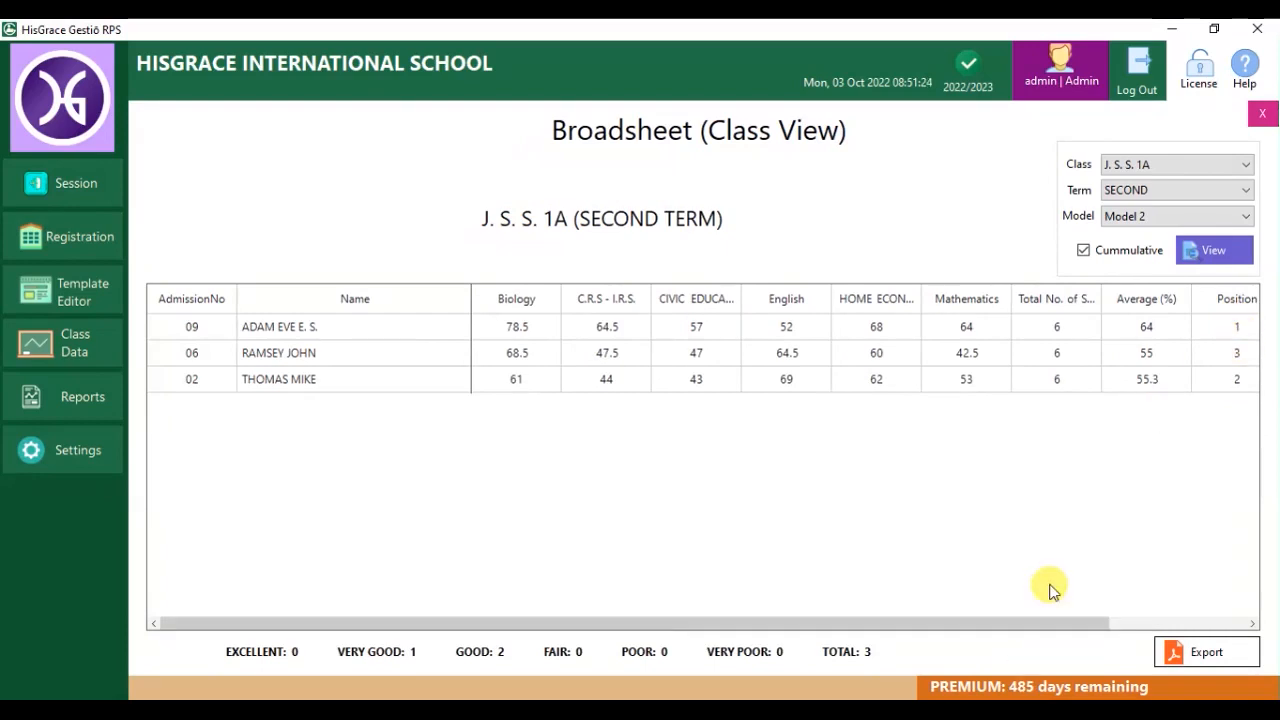
drag(1051, 623, 1209, 581)
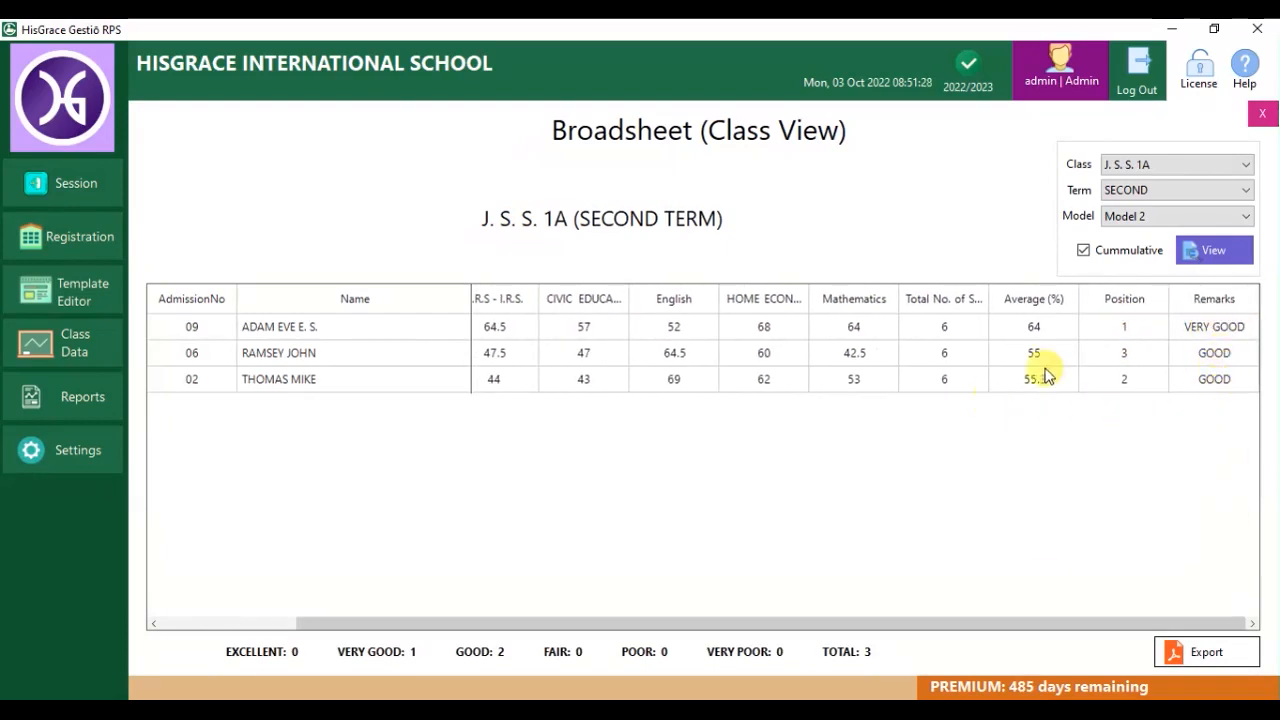
click(1262, 116)
click(614, 477)
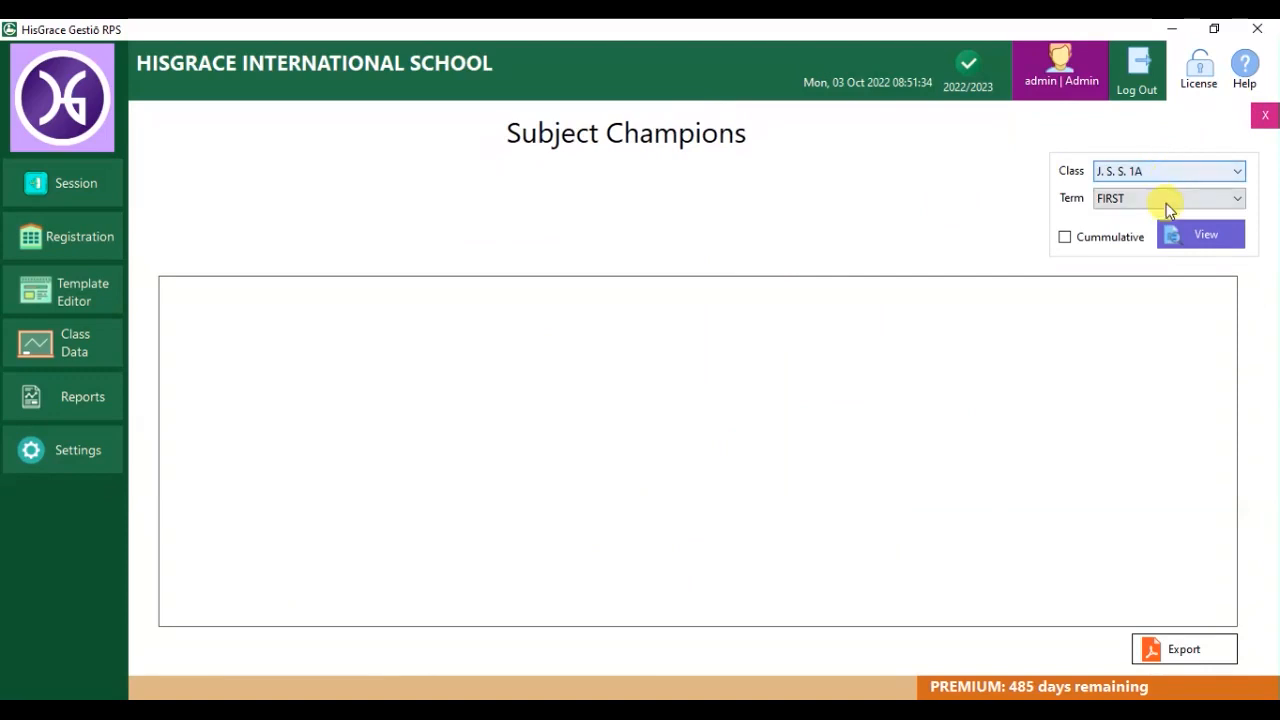
View J. S. S. 1A cumulative SECOND-term subject champions, then close the report.
click(1203, 236)
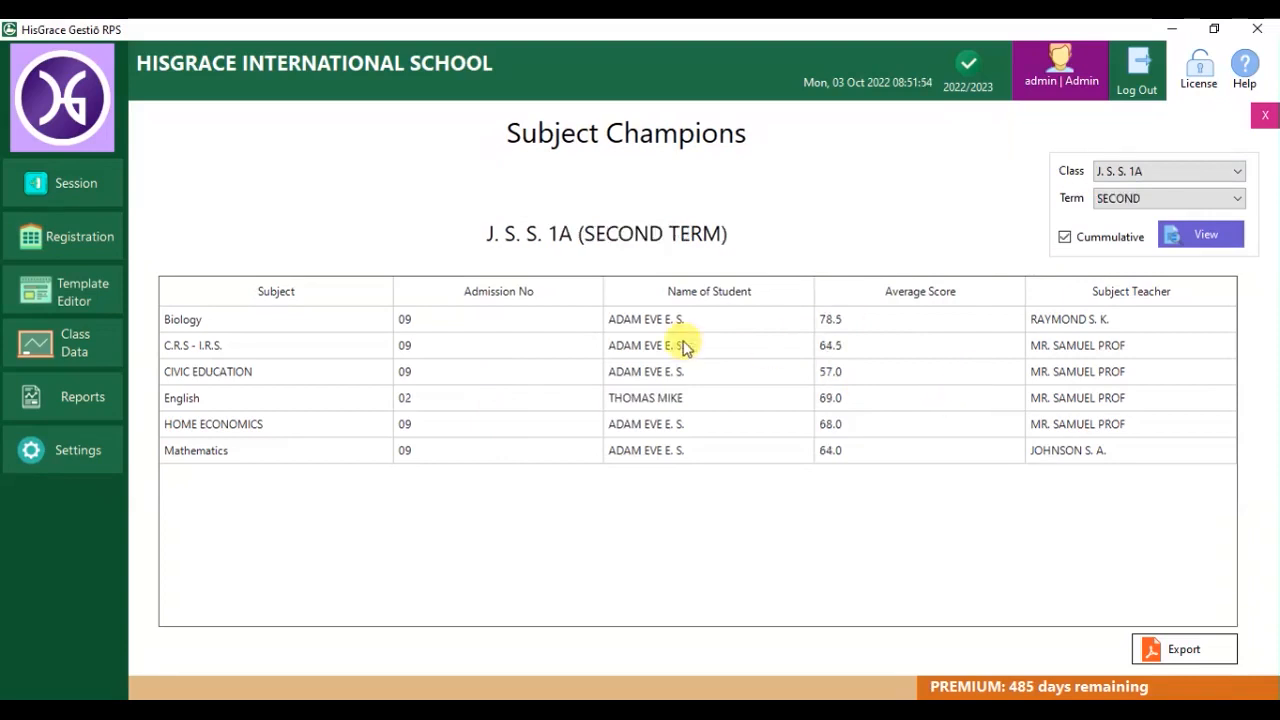
click(1263, 122)
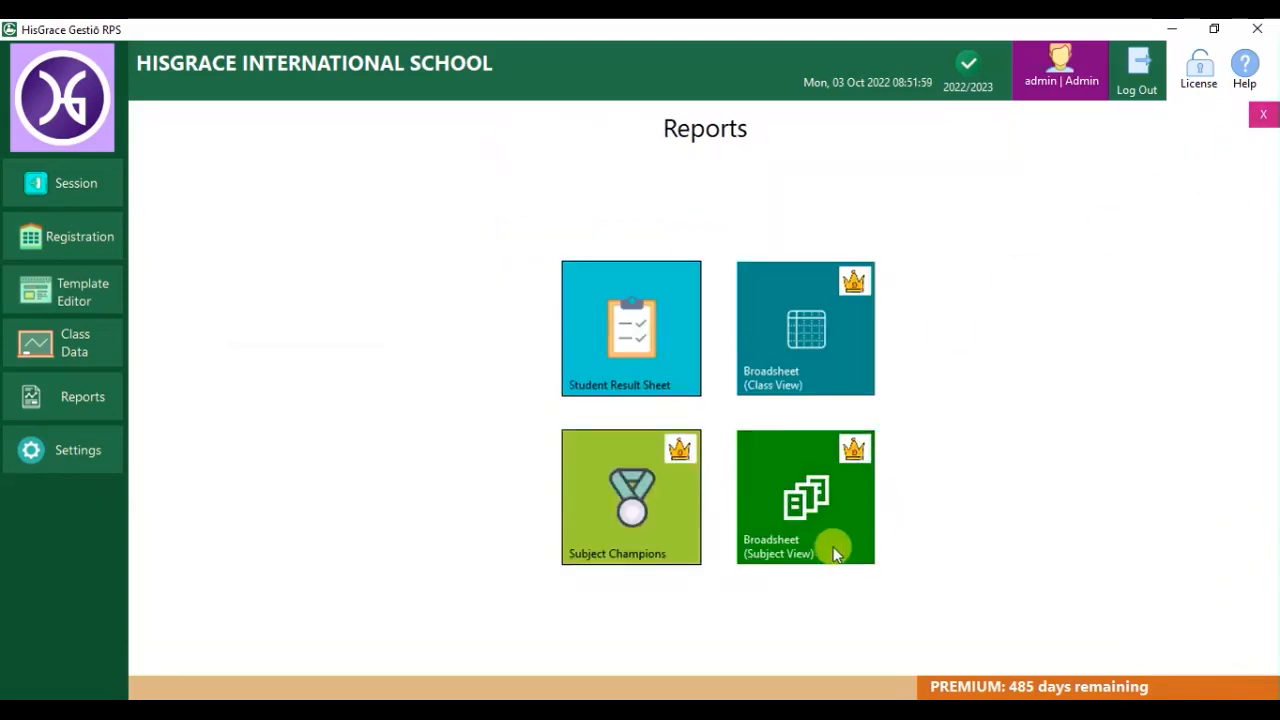
Open the subject-view broadsheet and load CIVIC EDUCATION for J. S. S. 1A's first term.
click(822, 517)
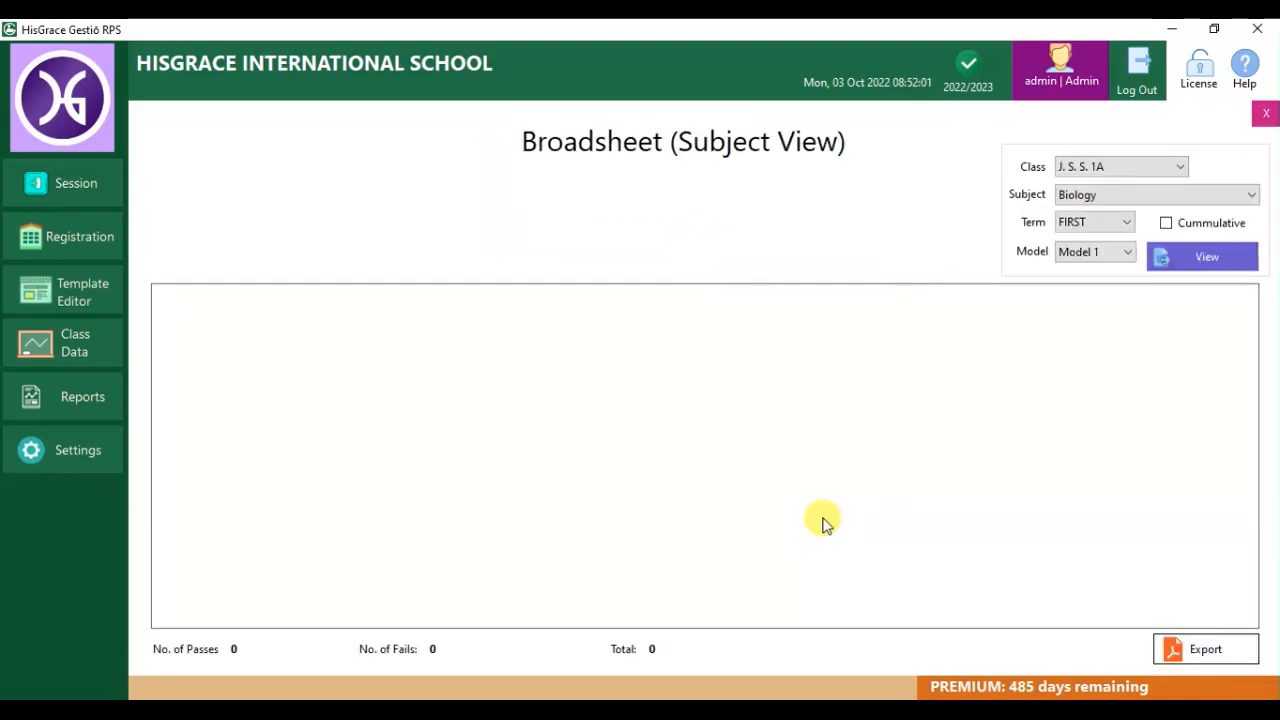
click(1179, 258)
click(1156, 194)
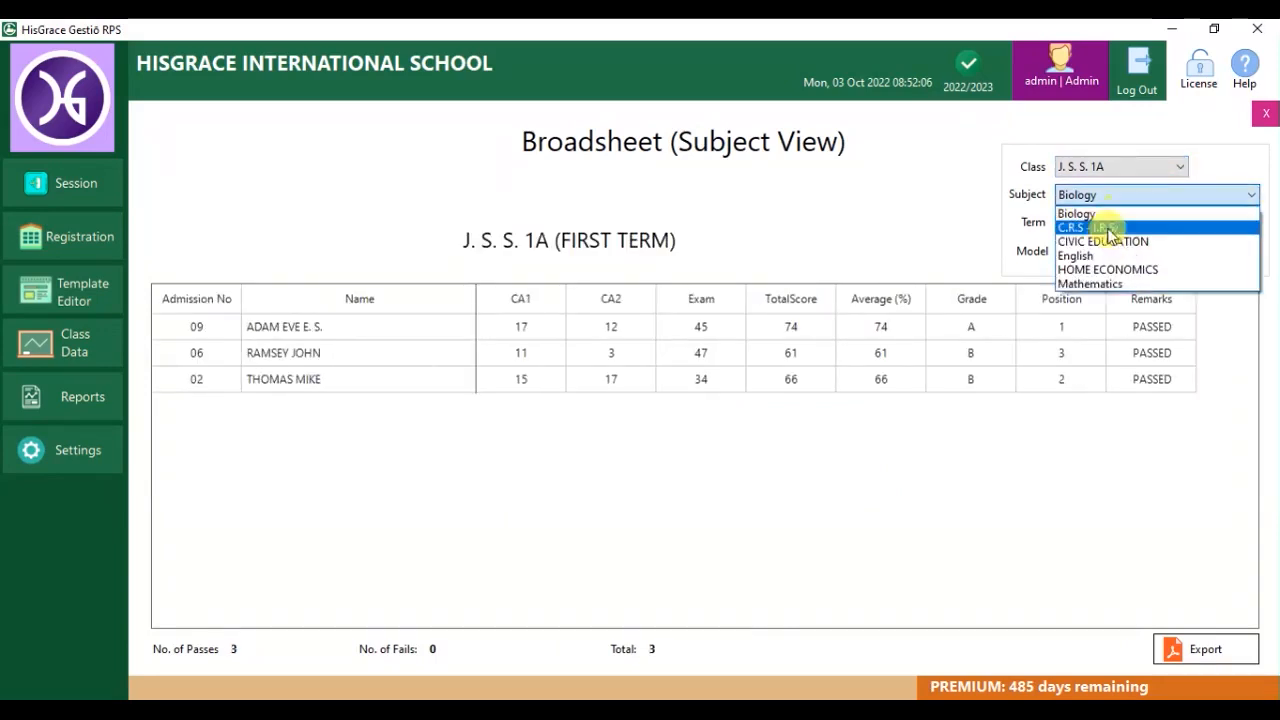
click(1110, 240)
click(1197, 264)
View the Civic Education broadsheet for SECOND and cumulative THIRD terms (2 GOOD, 1 FAIR).
click(1080, 254)
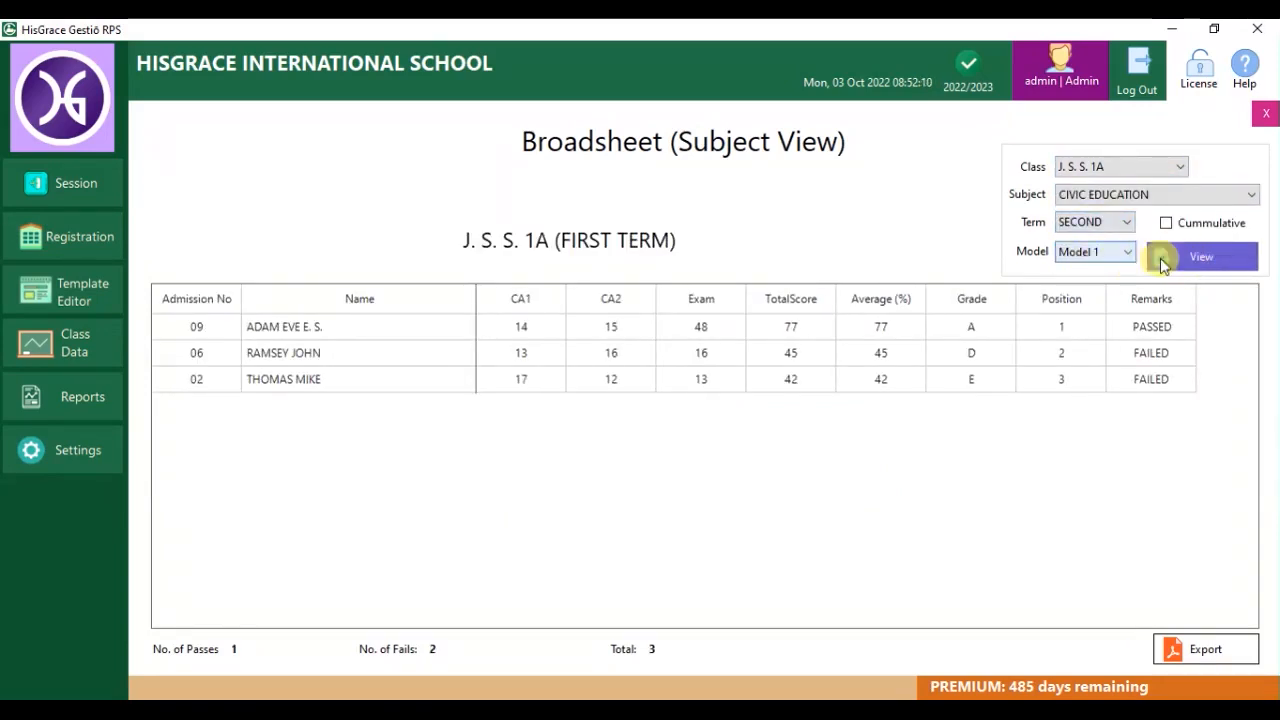
click(1160, 254)
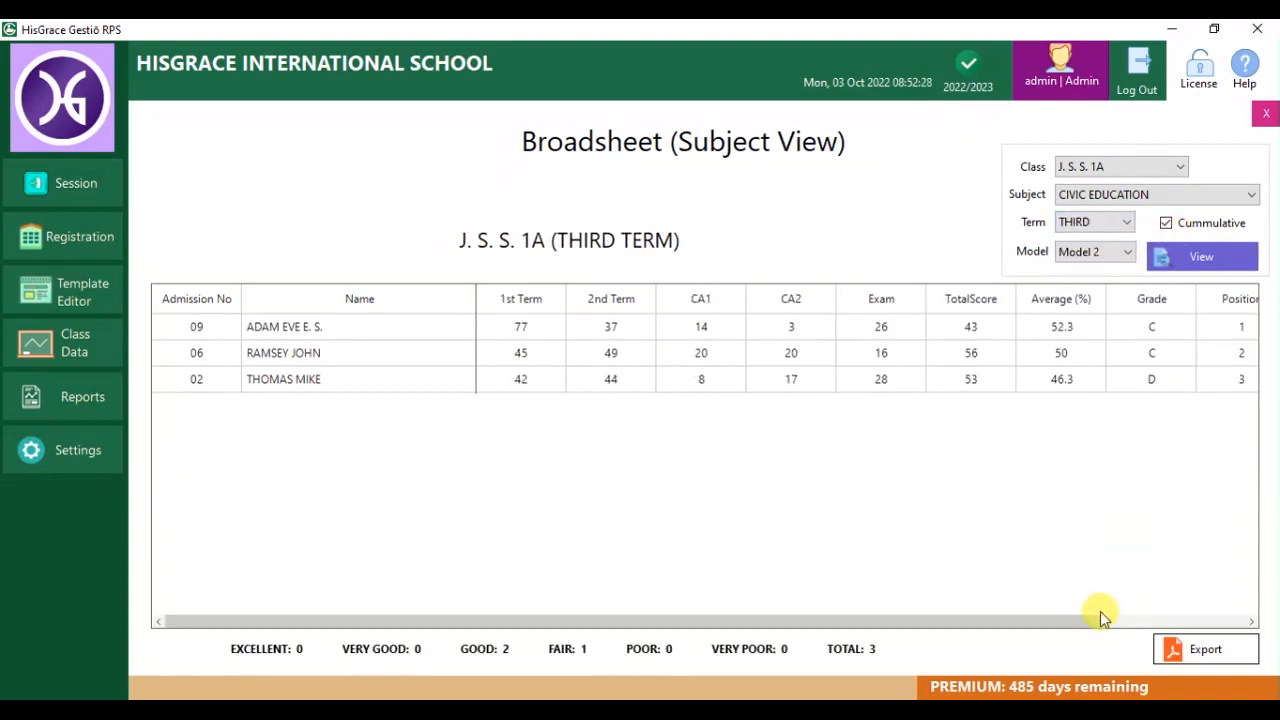
mouse_move(1102, 617)
mouse_down()
mouse_move(1234, 617)
mouse_move(1089, 608)
mouse_up()
click(1197, 649)
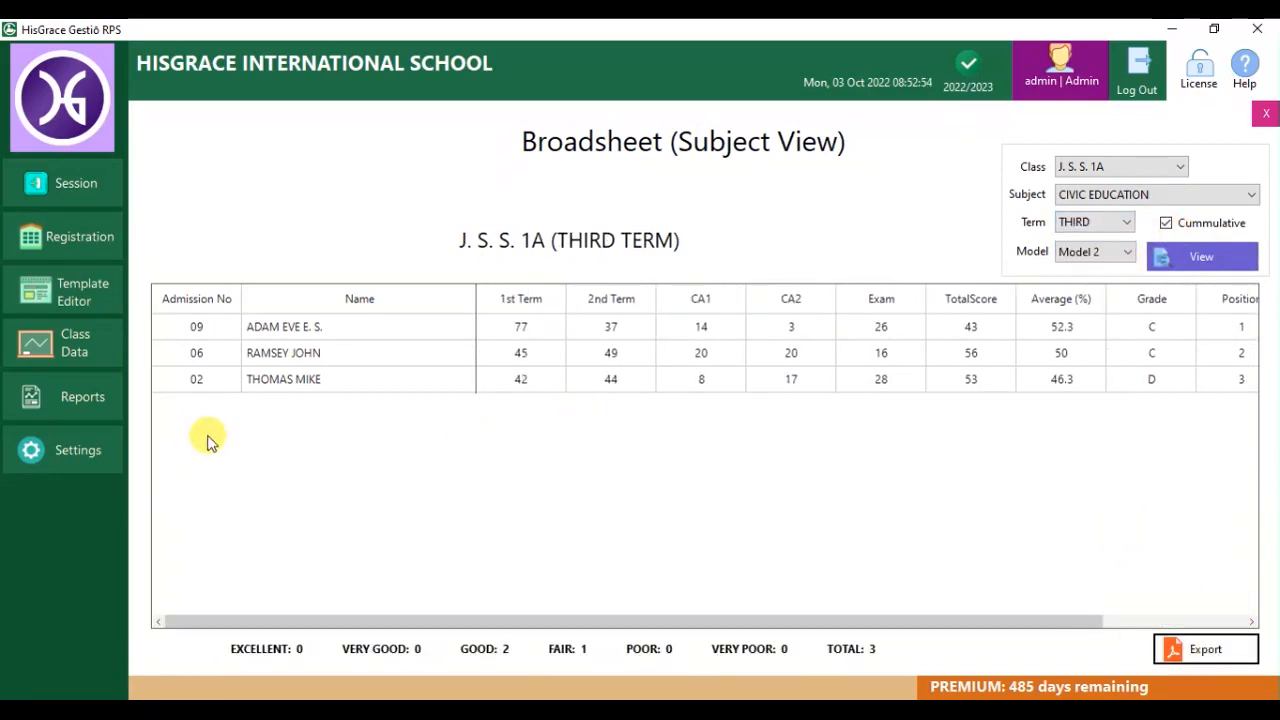
click(52, 447)
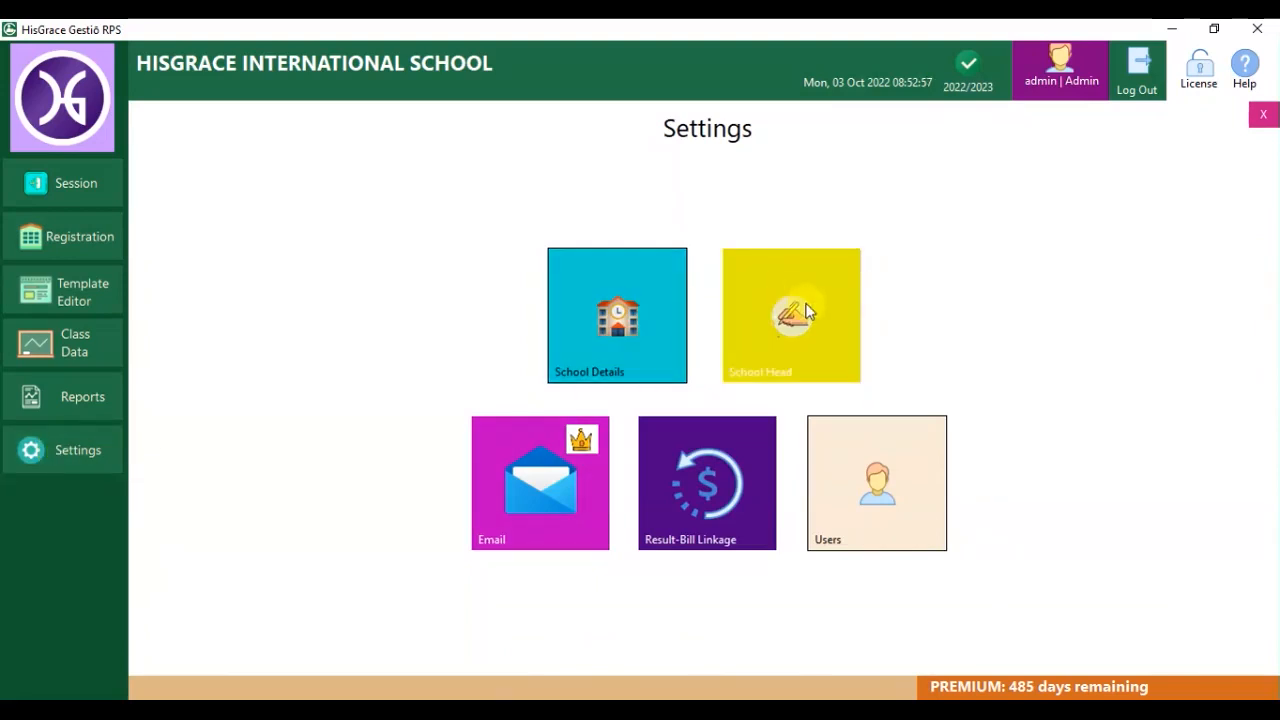
Save the school details in Settings.
click(630, 308)
click(665, 489)
click(700, 544)
click(663, 421)
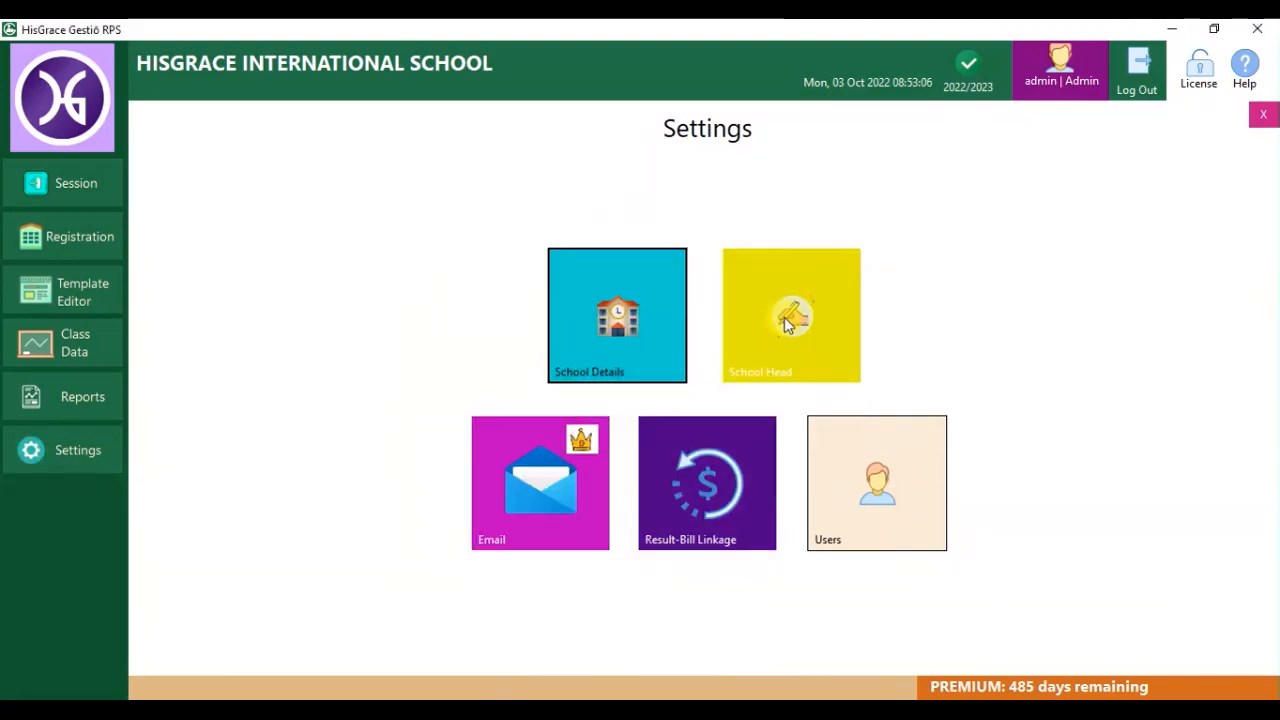
Set the School Head's name and a signature image from Pictures, and save.
click(784, 317)
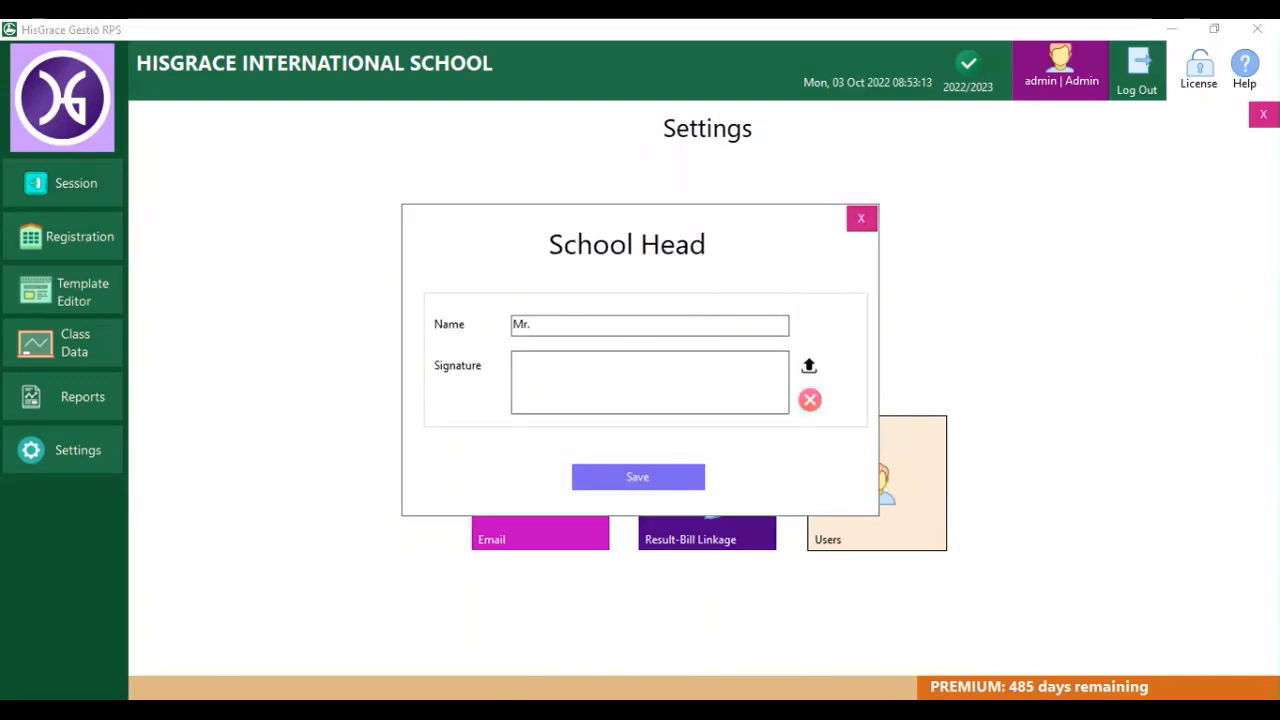
click(809, 366)
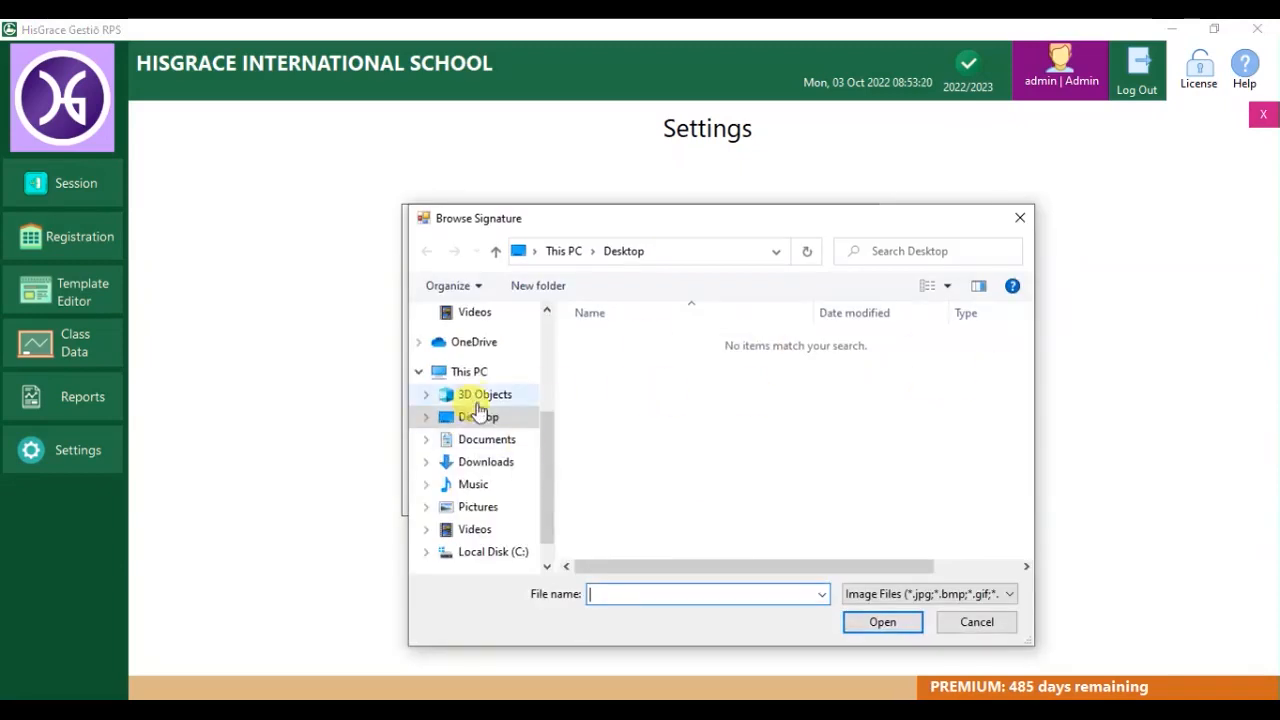
click(478, 506)
drag(1026, 400, 1035, 500)
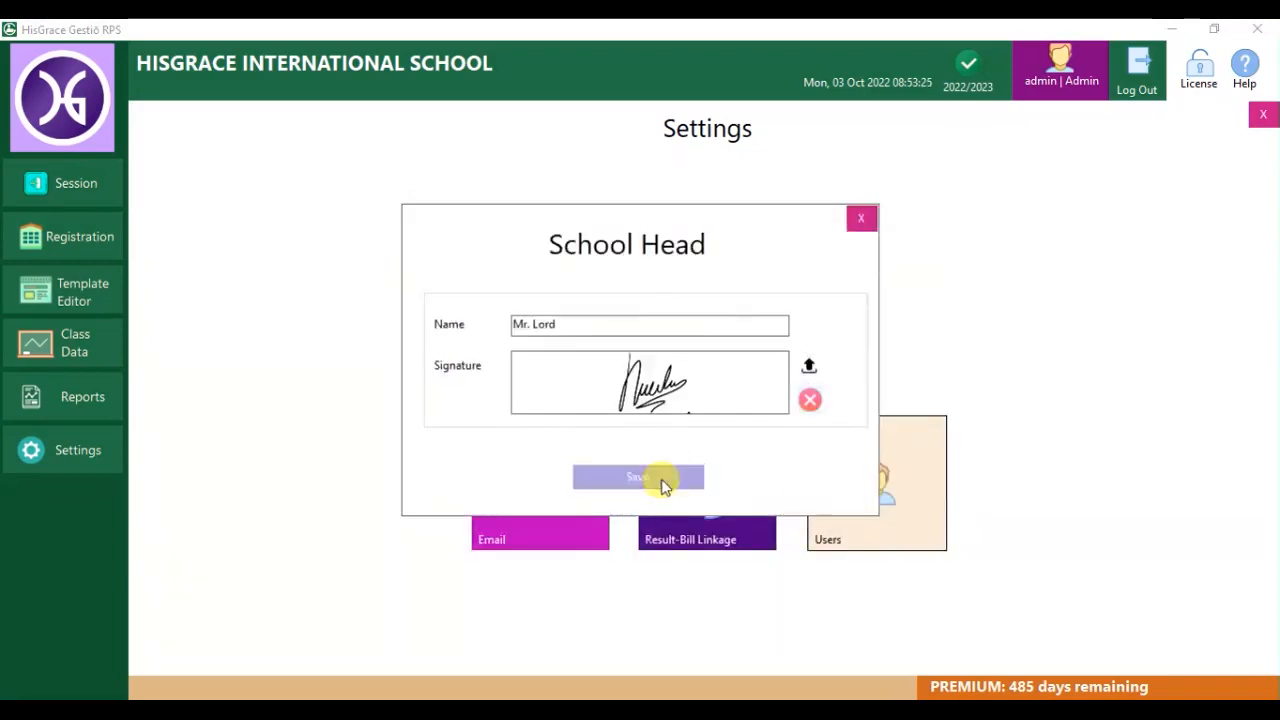
click(658, 482)
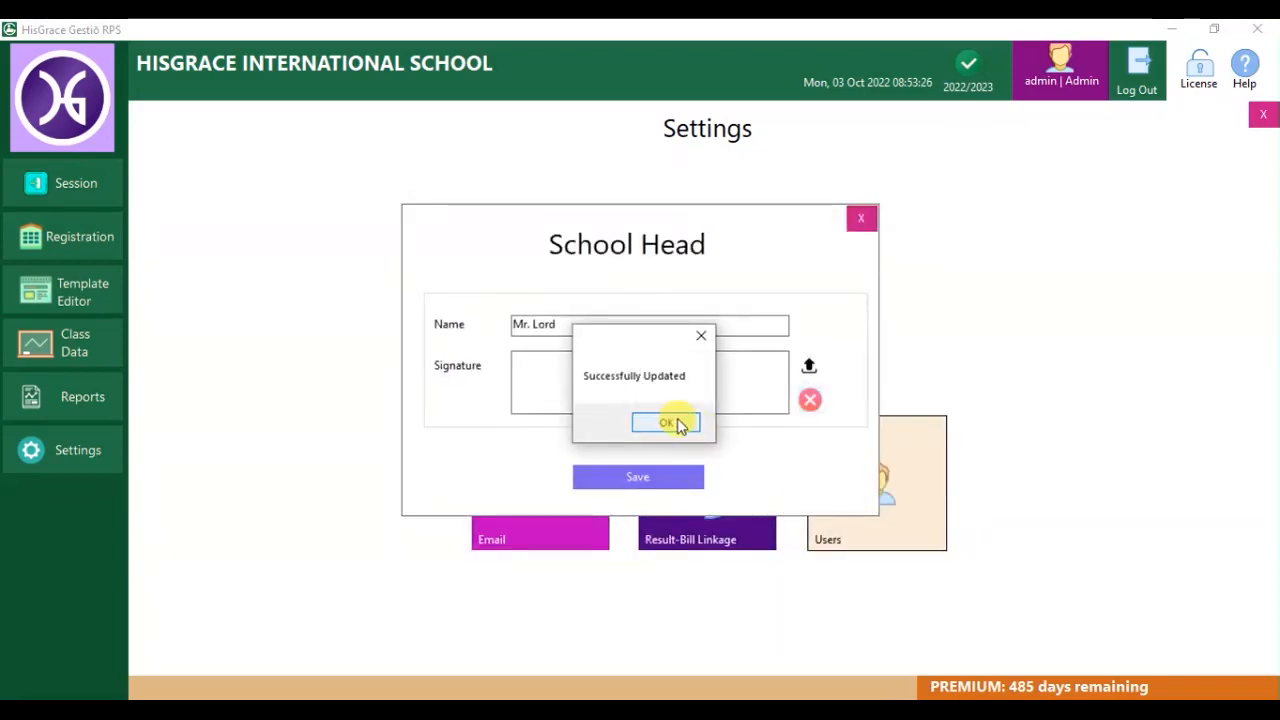
click(672, 420)
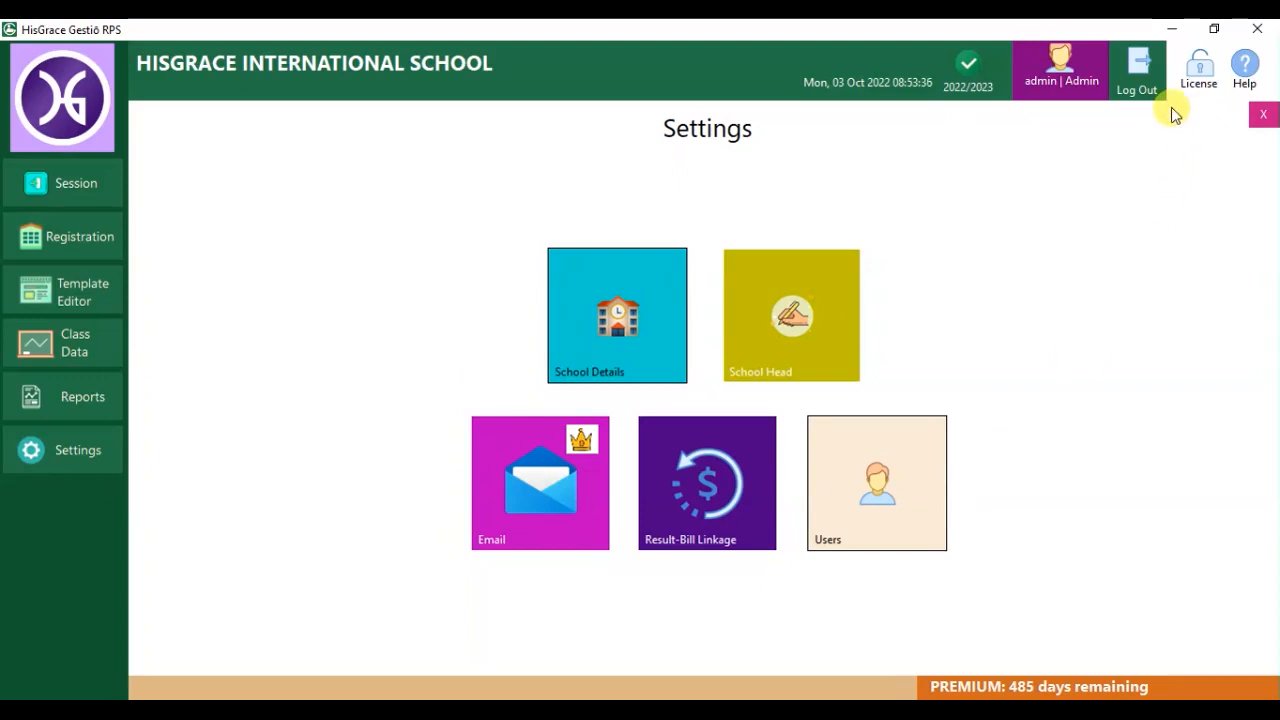
Log out, then back up the database including media files to the Desktop.
click(1145, 103)
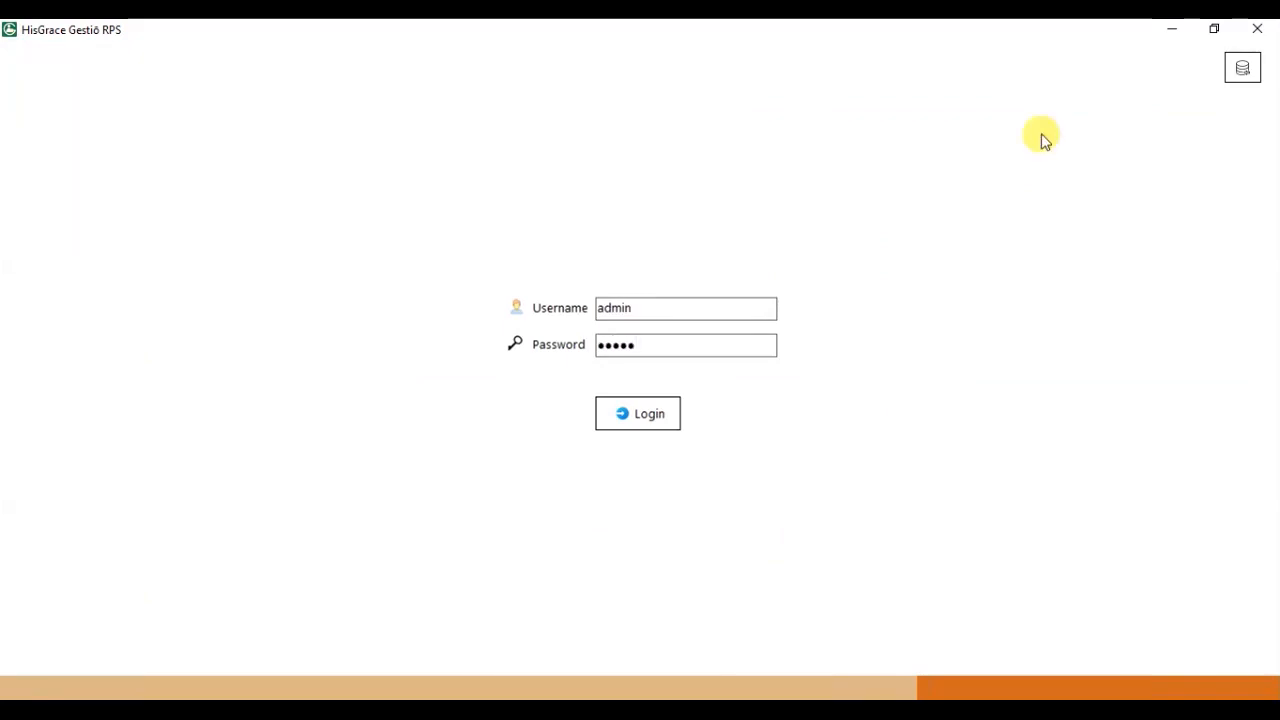
click(1238, 70)
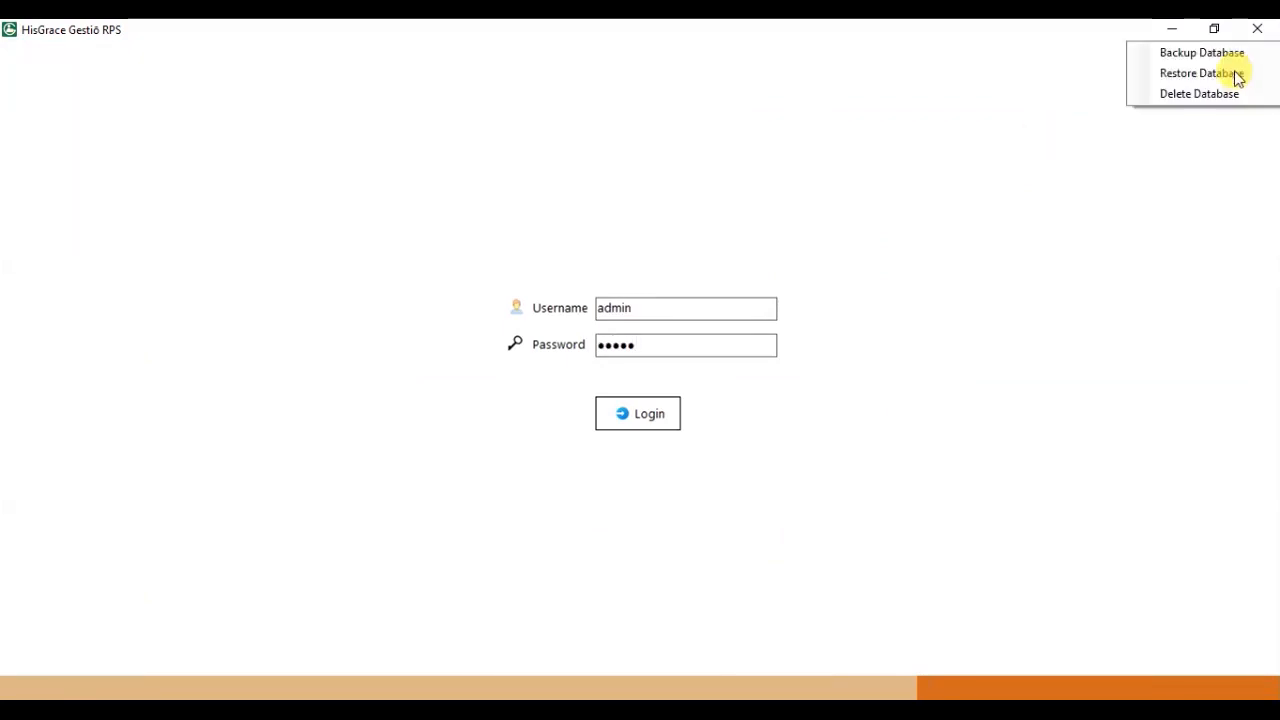
click(1203, 55)
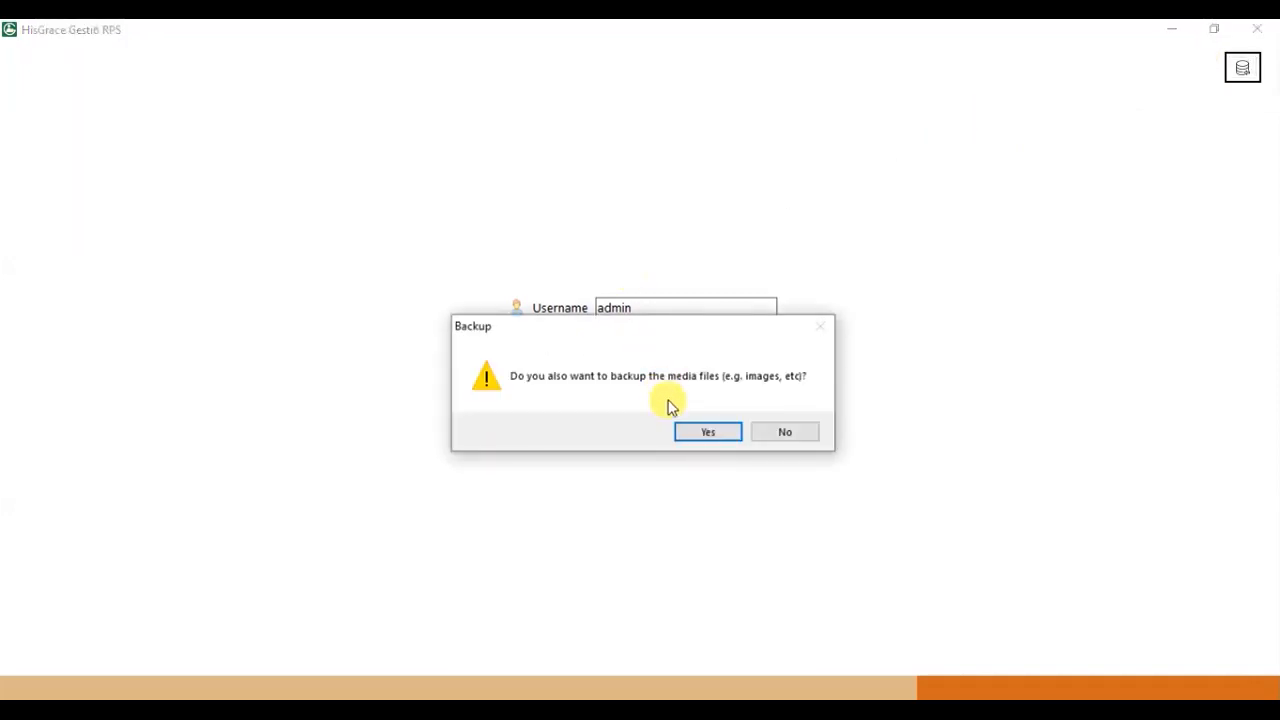
click(693, 432)
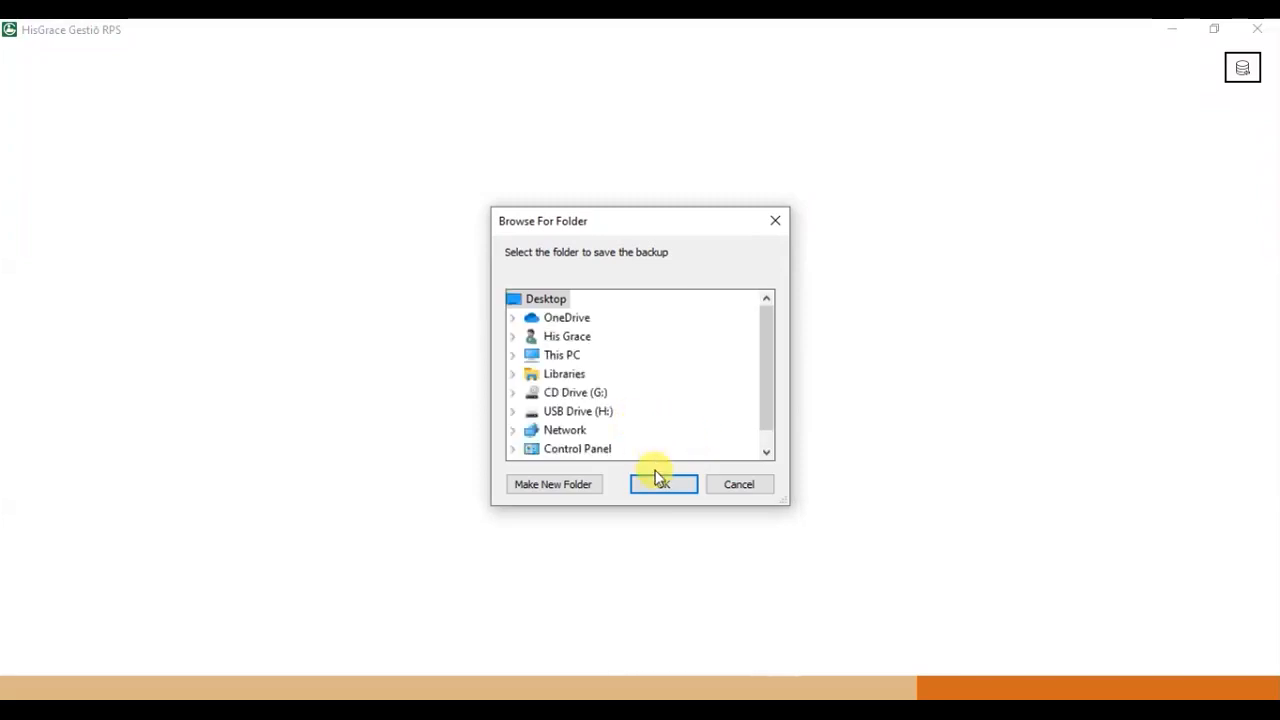
click(662, 486)
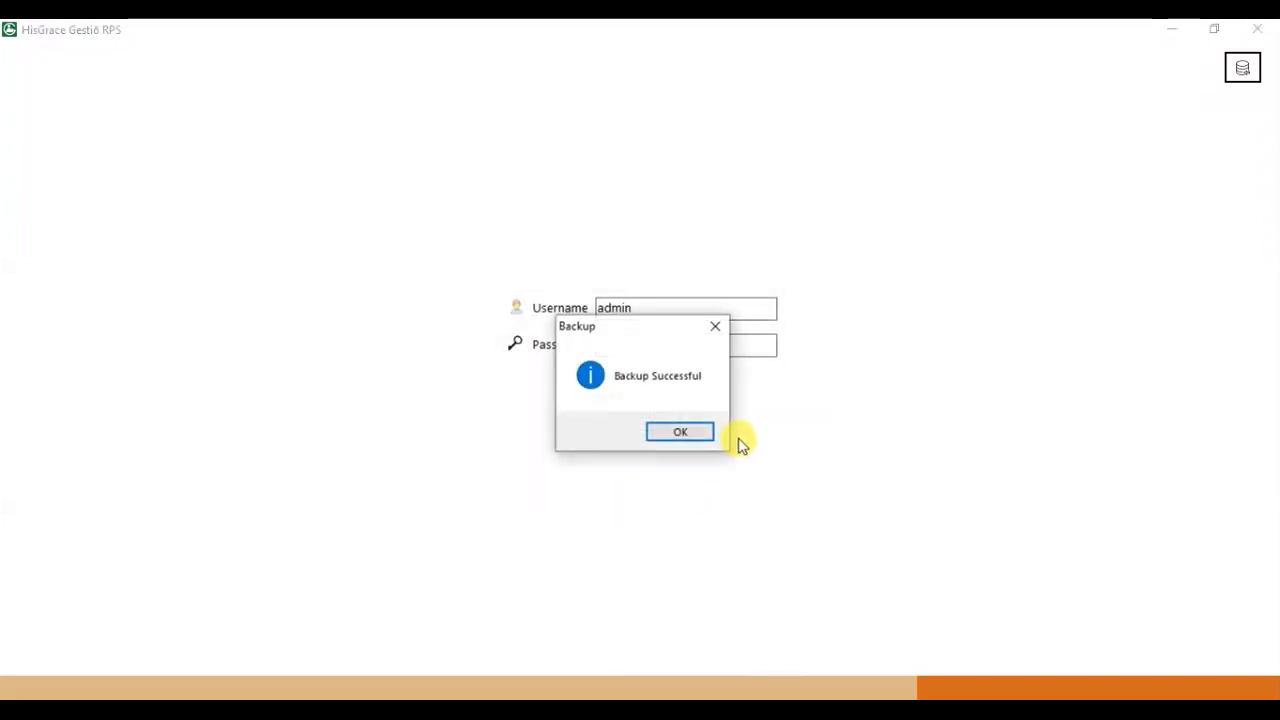
click(694, 433)
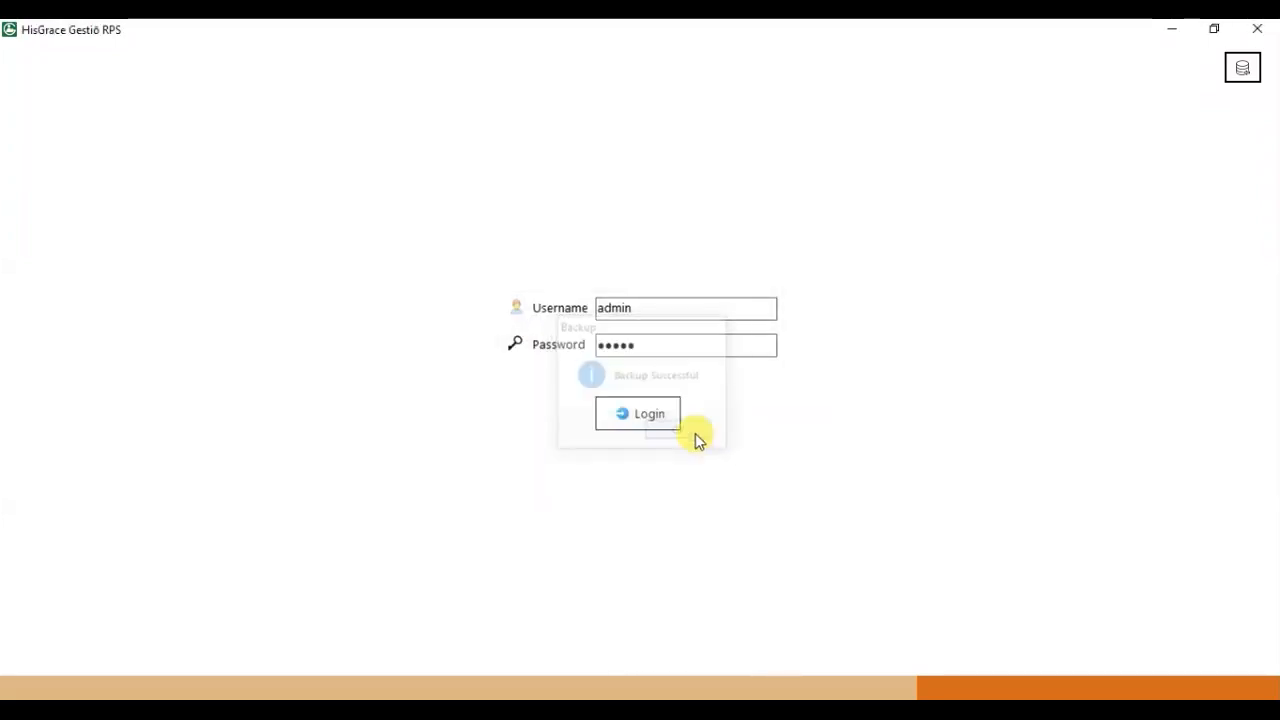
Restore the database from Backup_HGRH on the Desktop, overwriting the existing database.
click(1242, 67)
click(1240, 75)
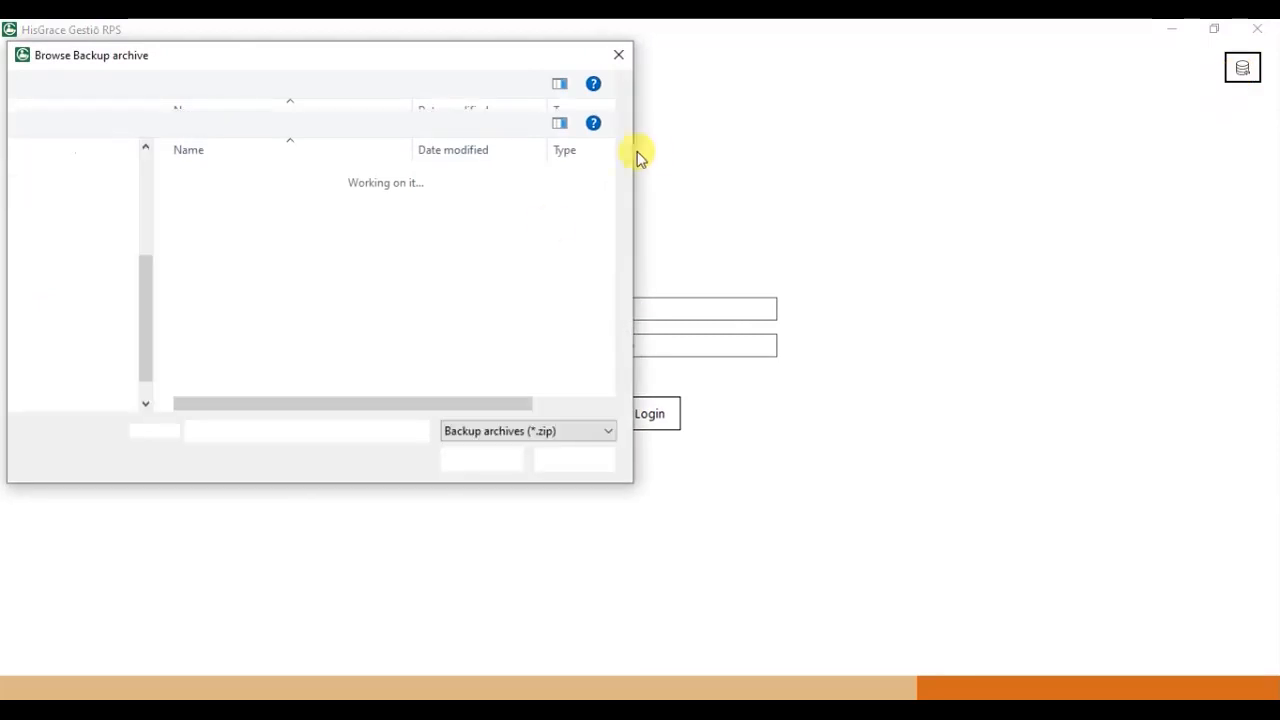
click(262, 179)
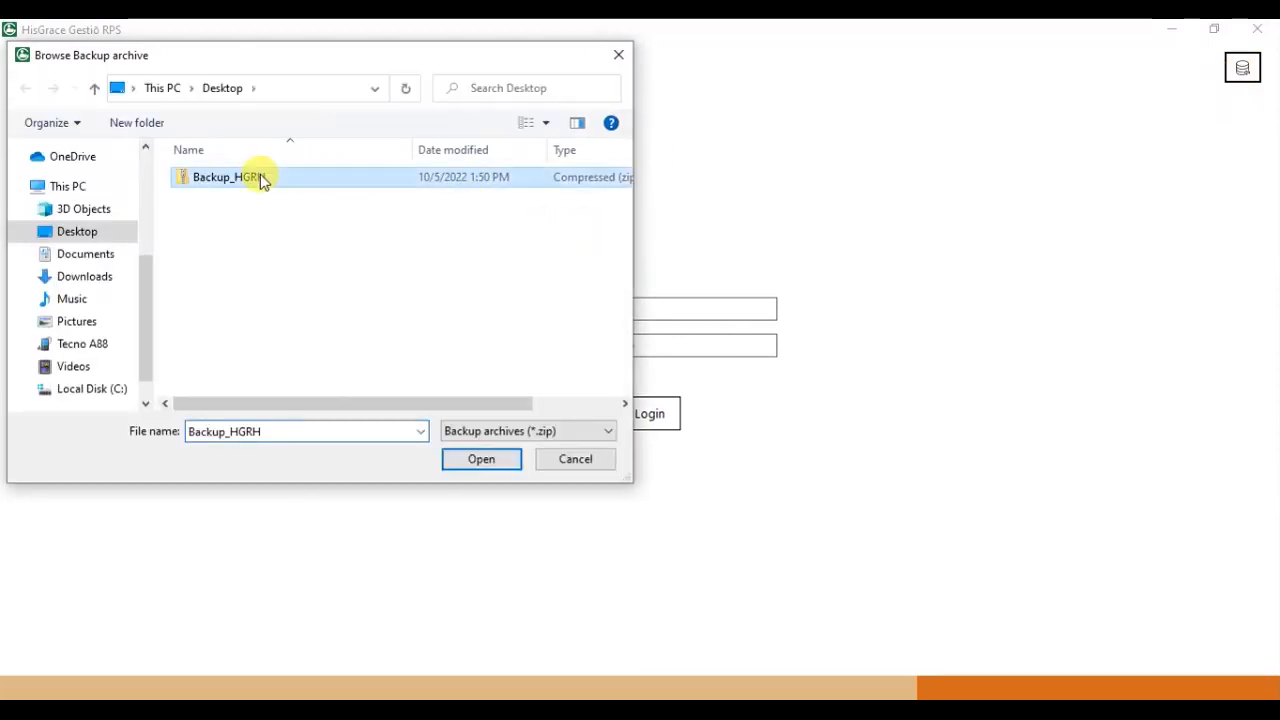
click(480, 459)
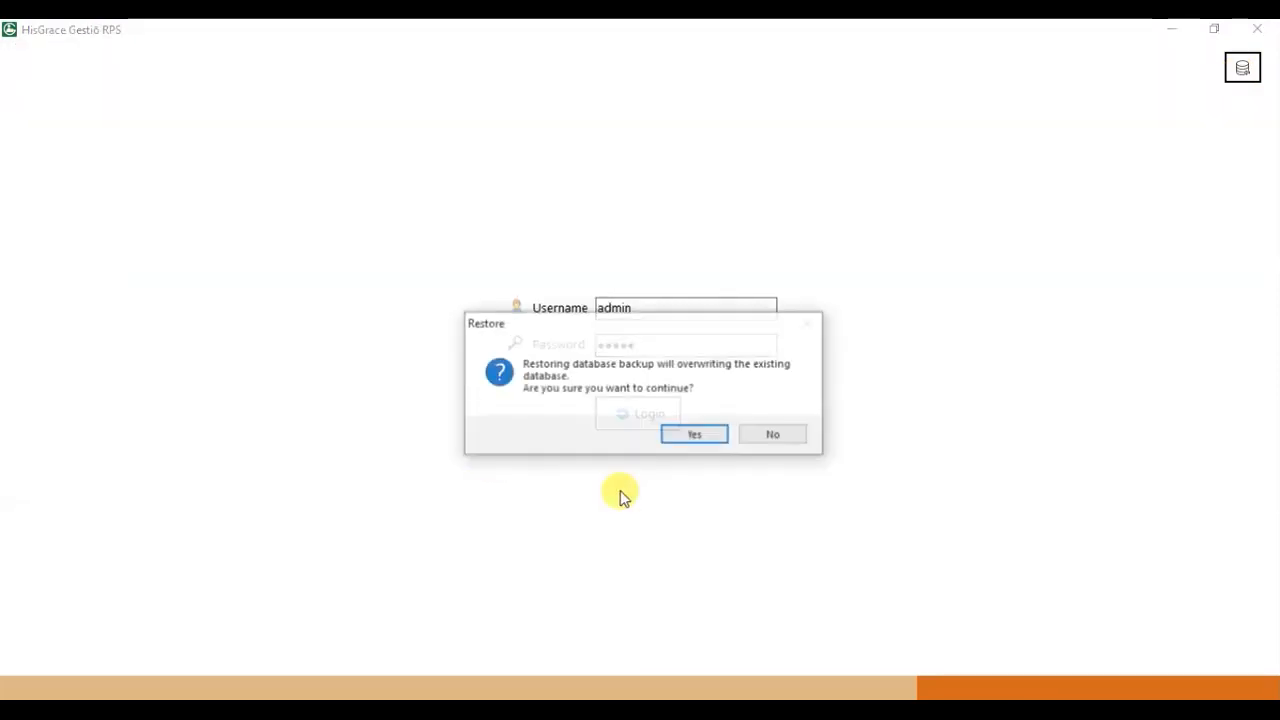
click(693, 438)
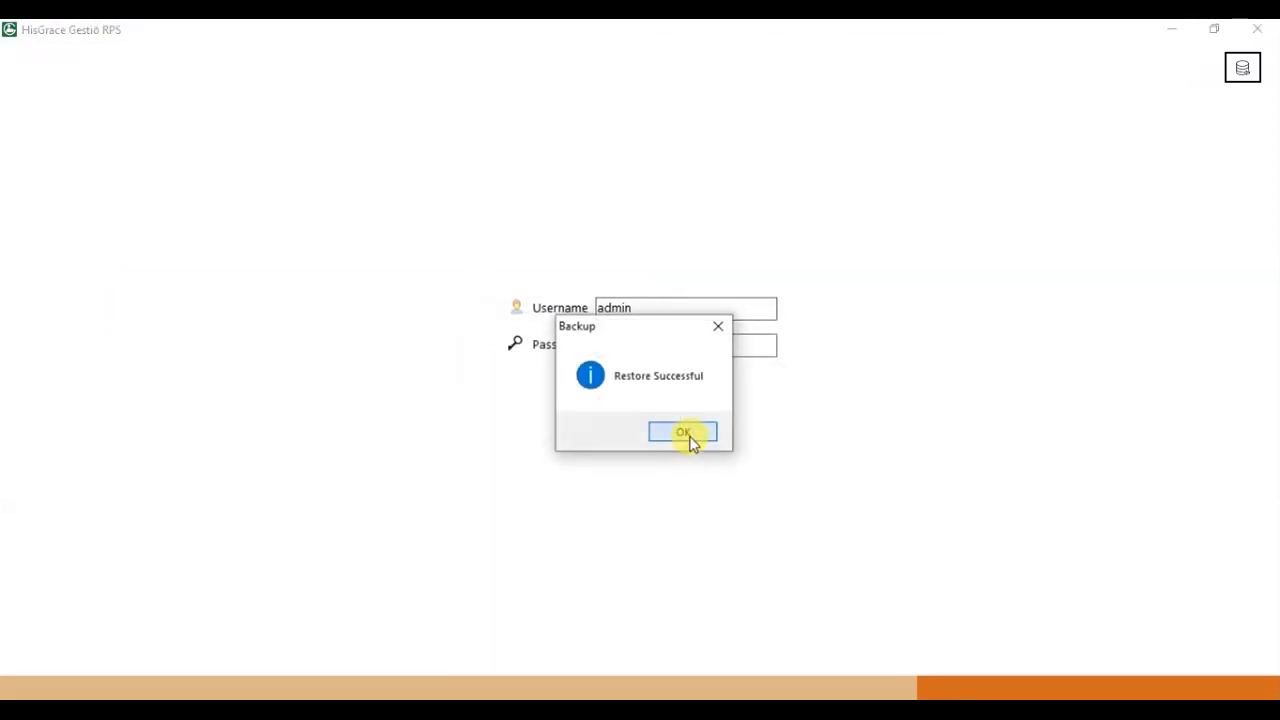
click(683, 433)
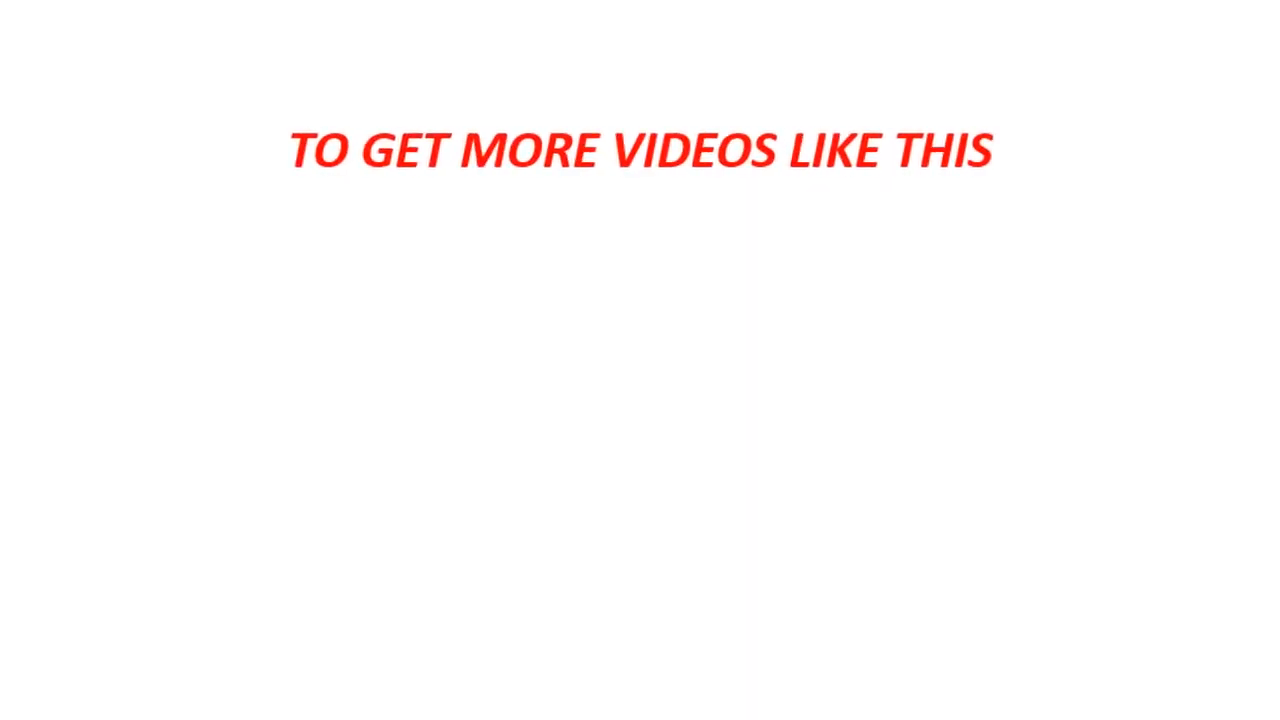